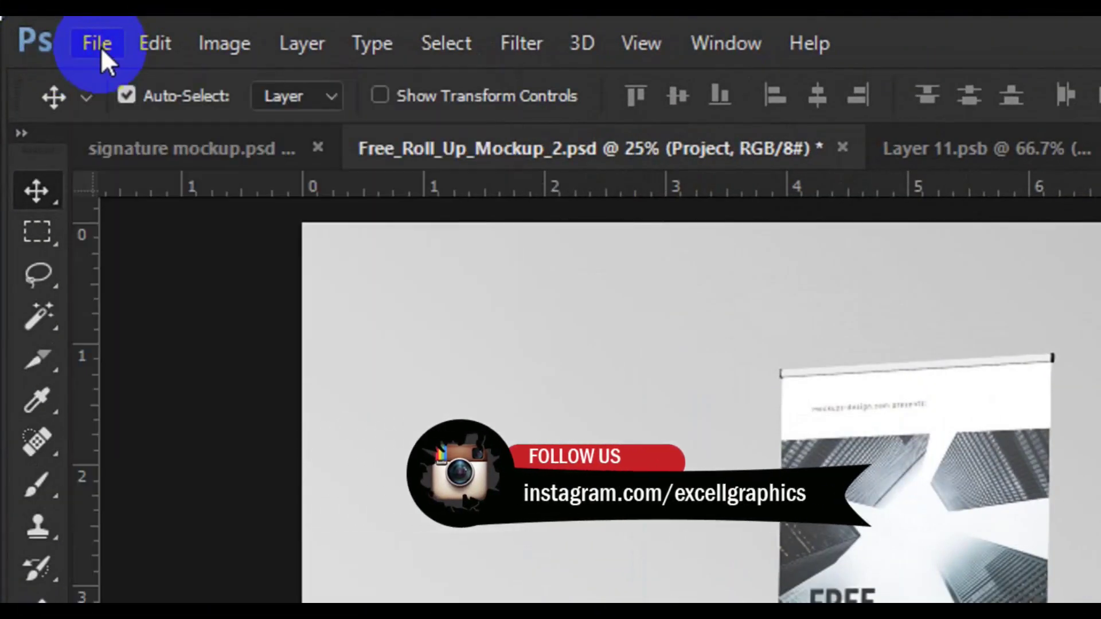
Create a 2.59 × 4.22 in, 300 ppi CMYK document named 'Employee ID CARD'
left_click(101, 46)
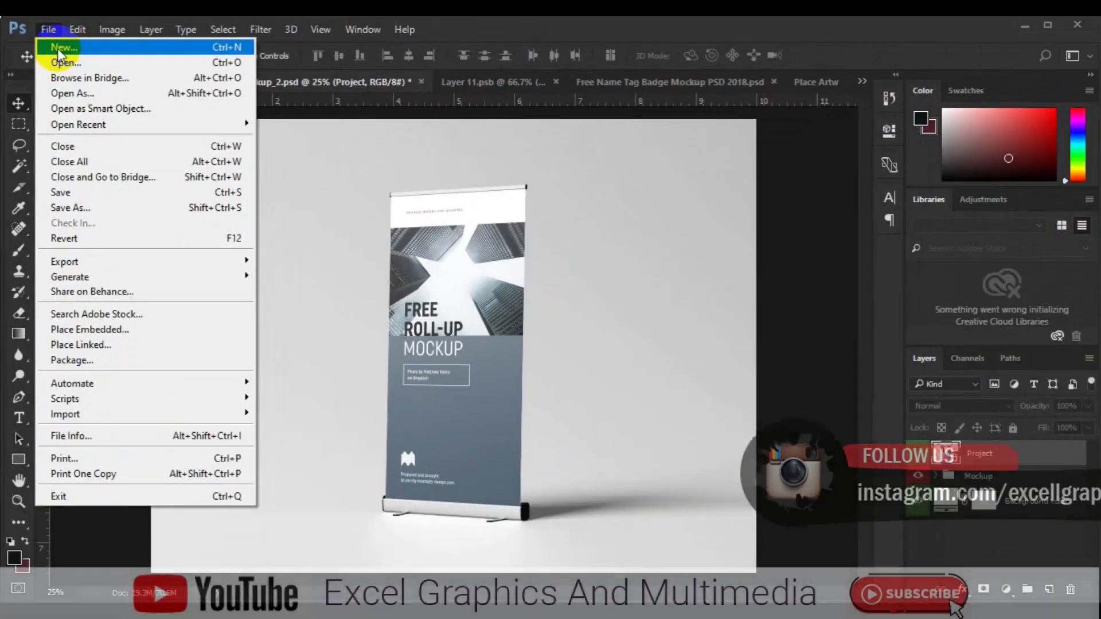
left_click(58, 48)
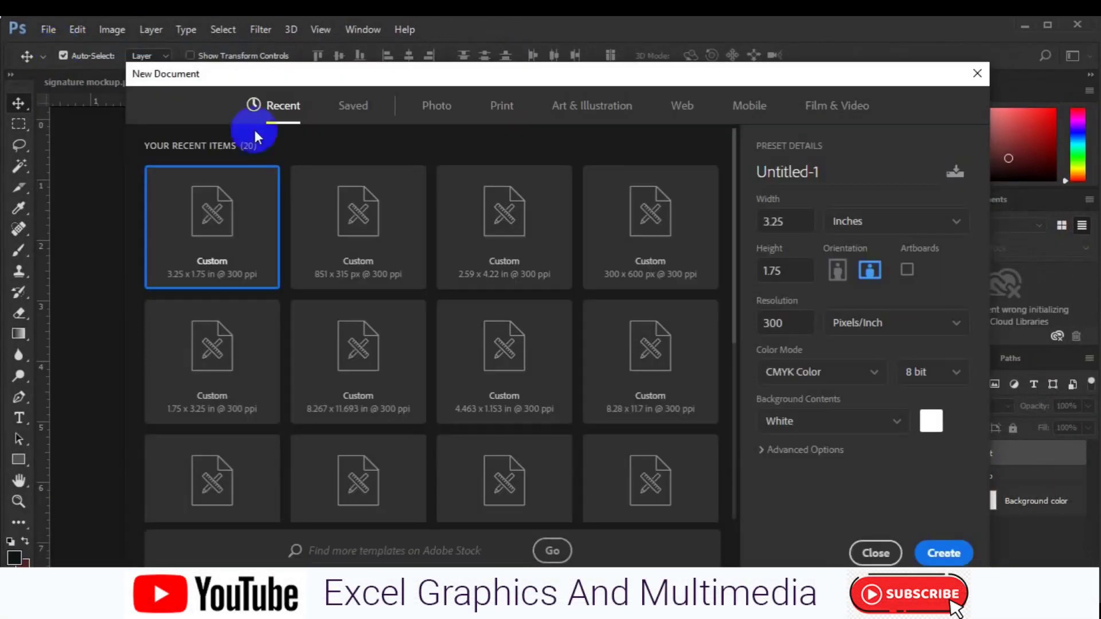
left_click(544, 286)
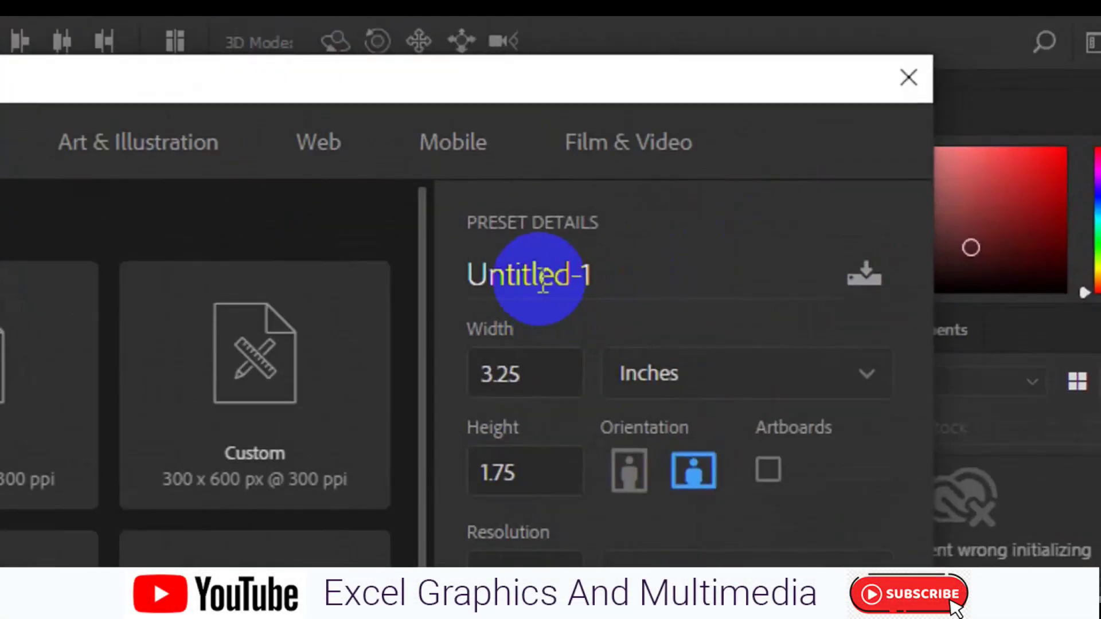
type("Em")
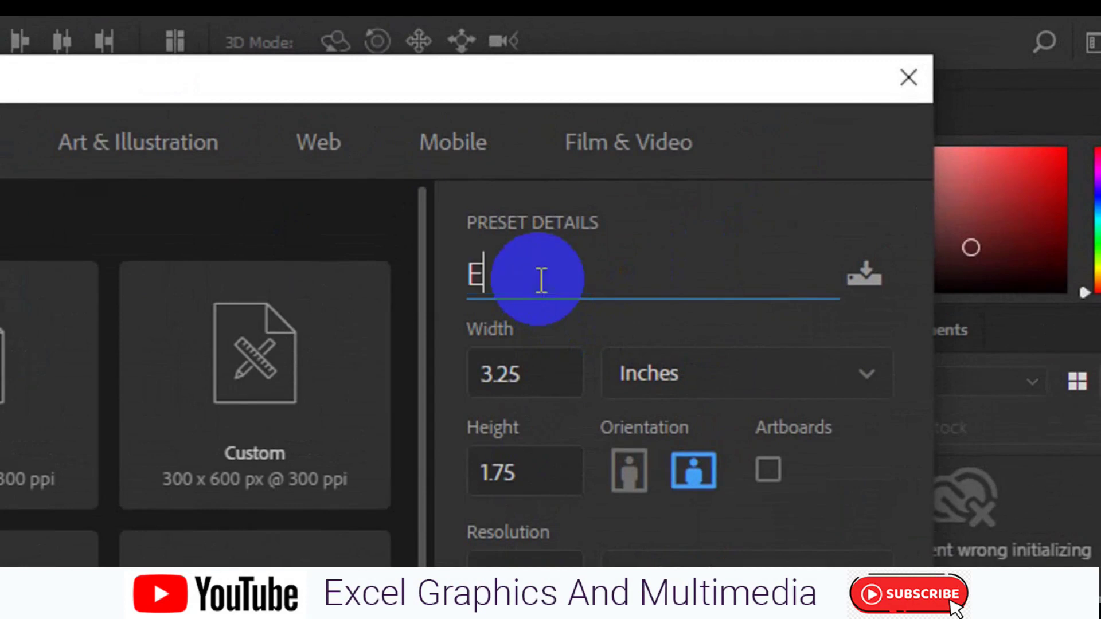
type("ployee ID C")
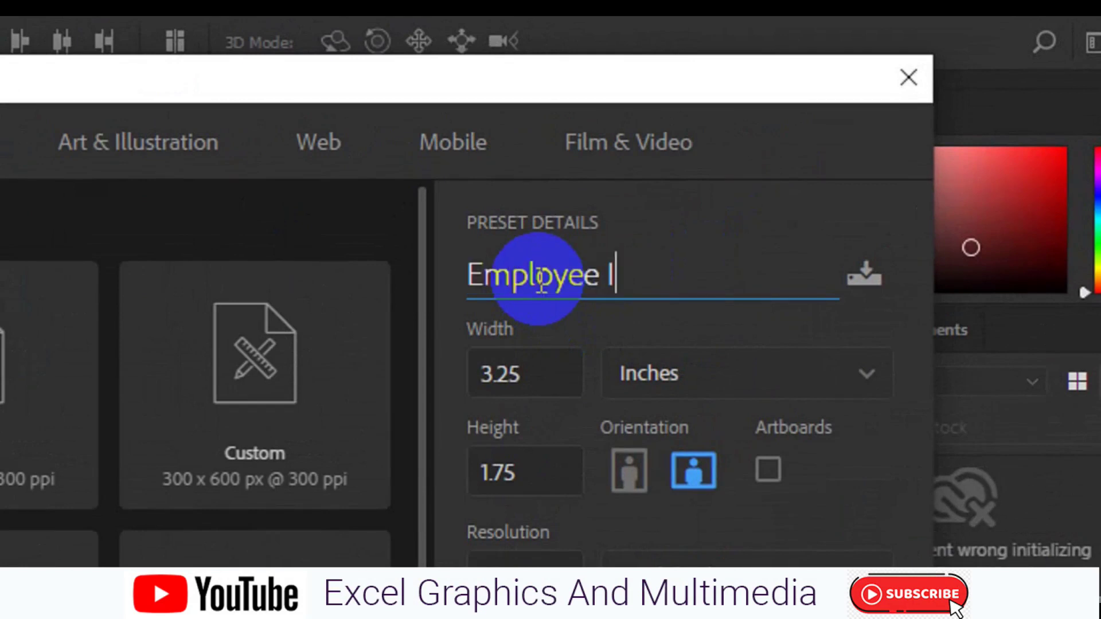
type("ARD")
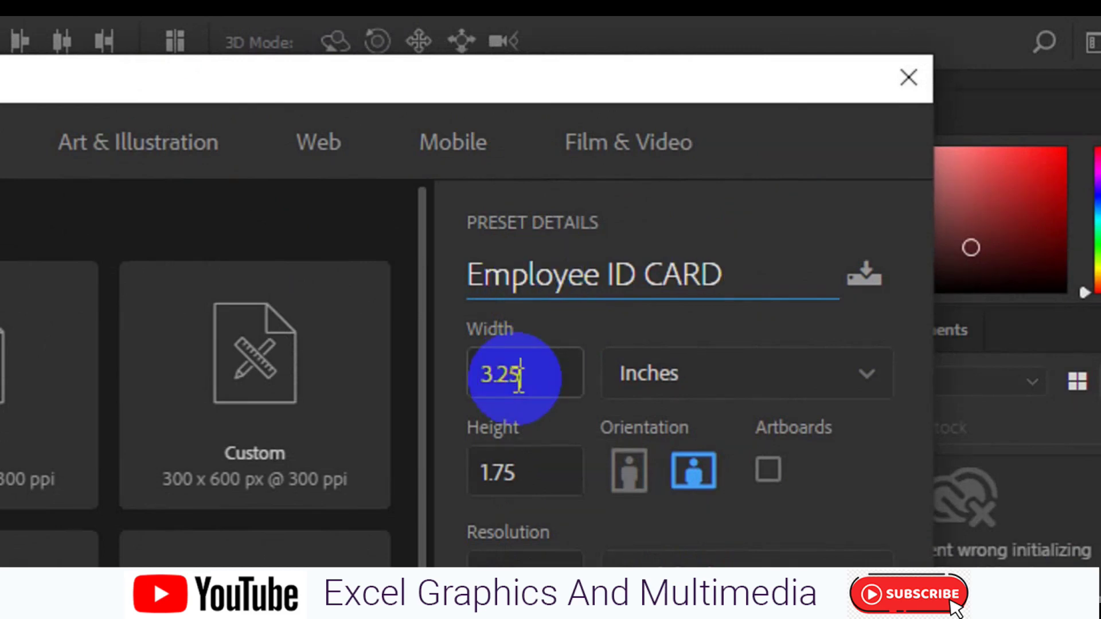
left_click(519, 378)
type("2.55")
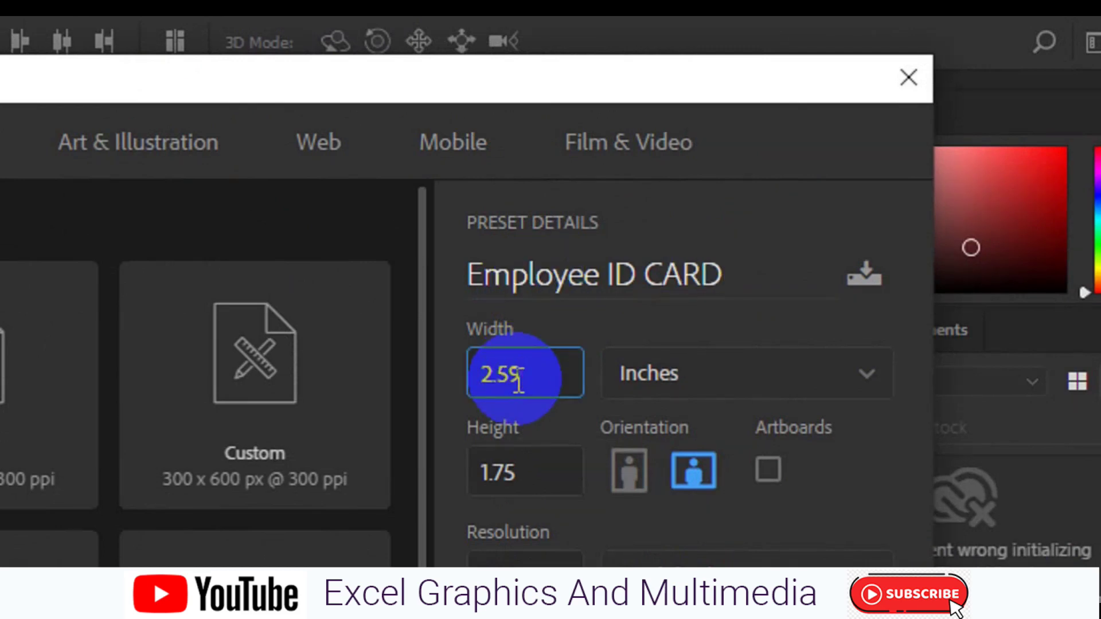
key("Tab")
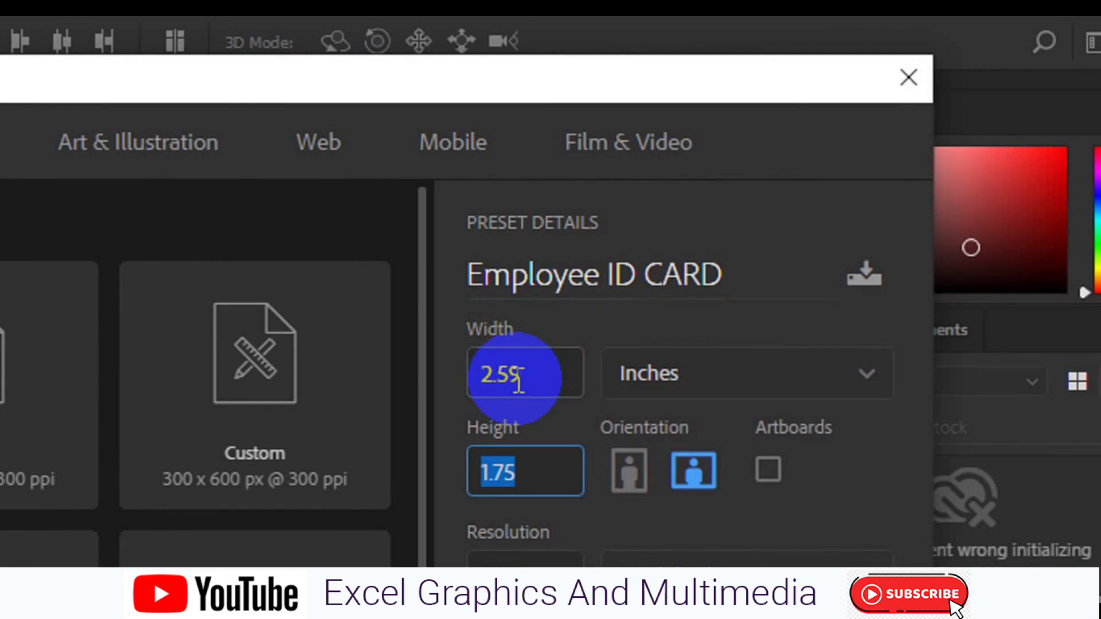
type("4")
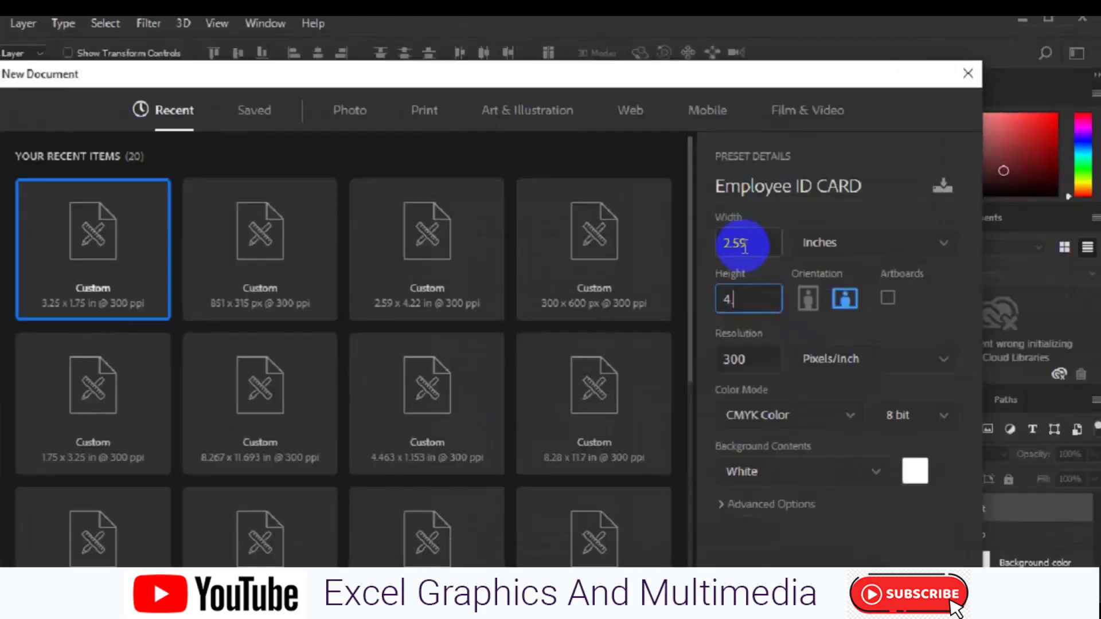
type(".22")
left_click(943, 553)
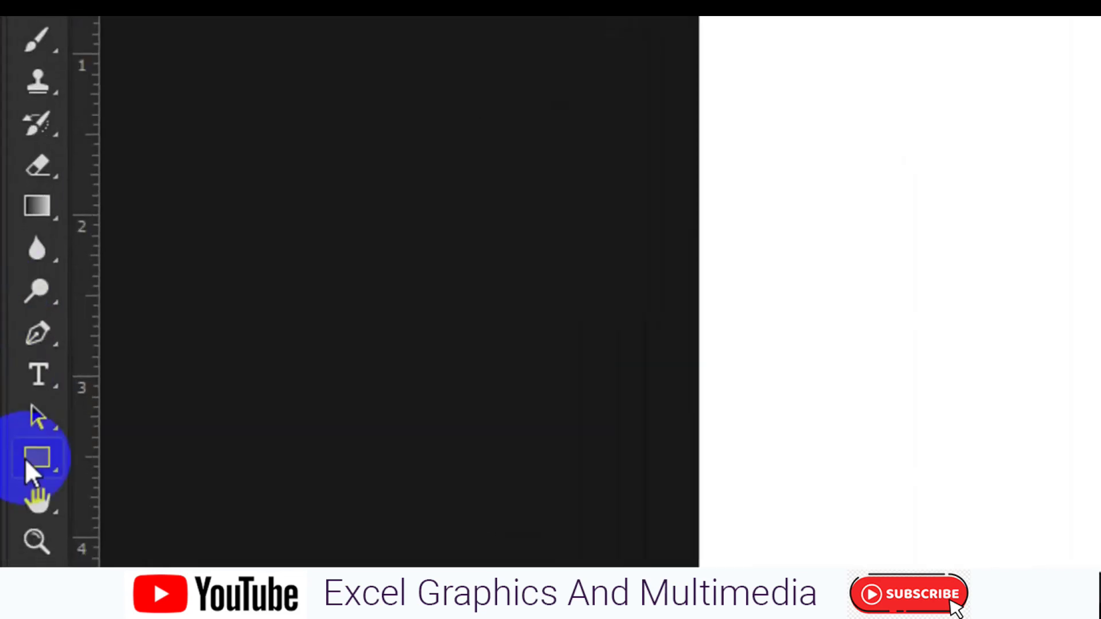
Draw a rectangle across the top of the card and fill it grey
left_click(25, 459)
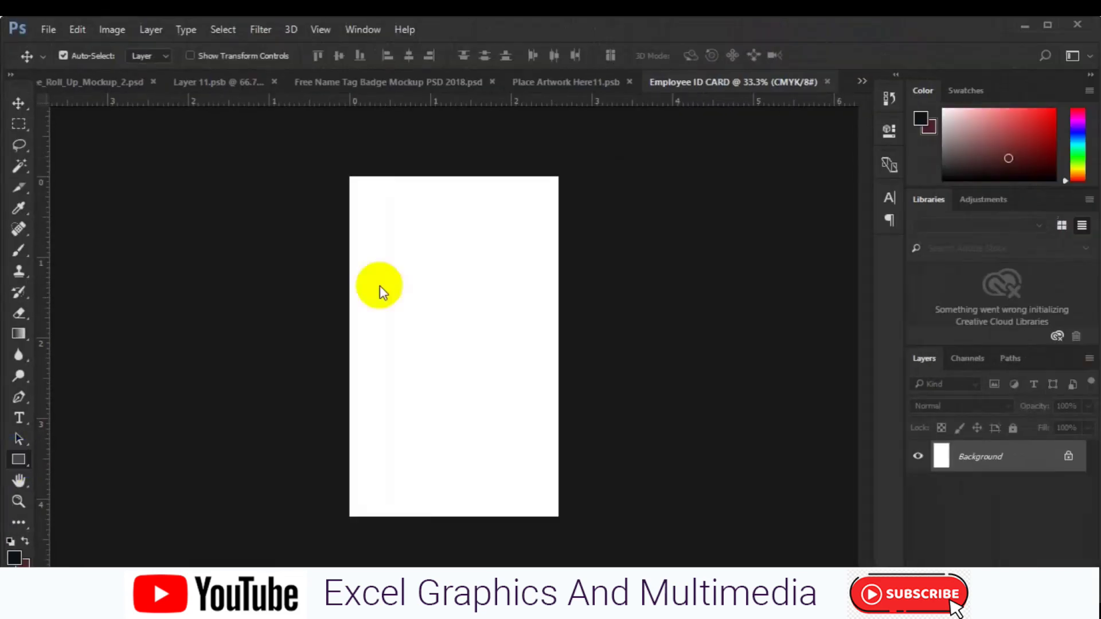
left_click_drag(380, 177, 519, 313)
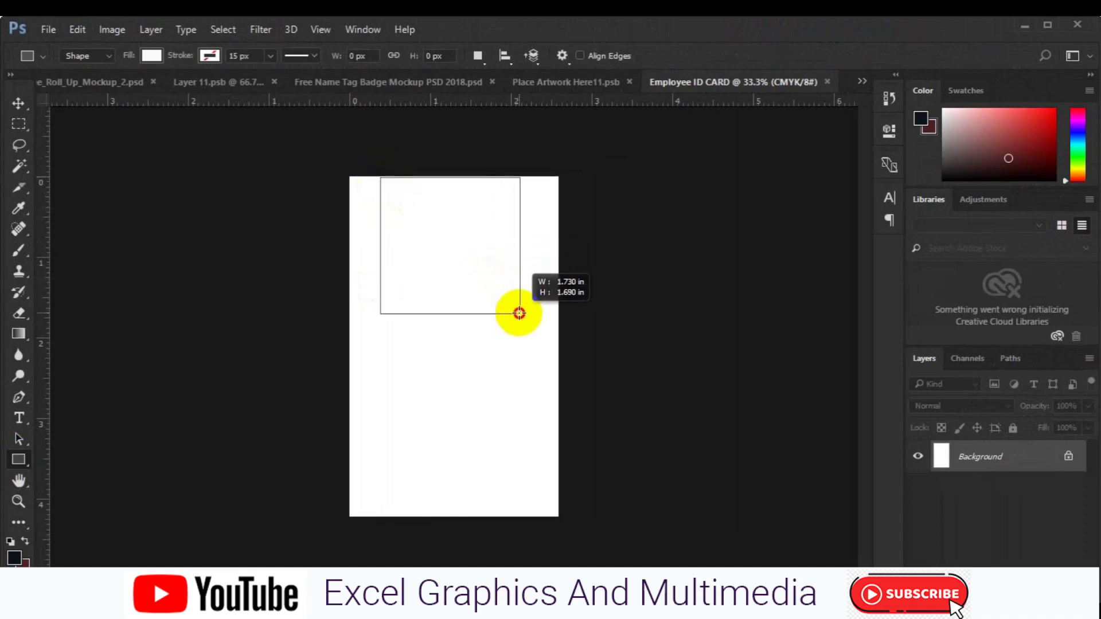
left_click_drag(519, 313, 518, 302)
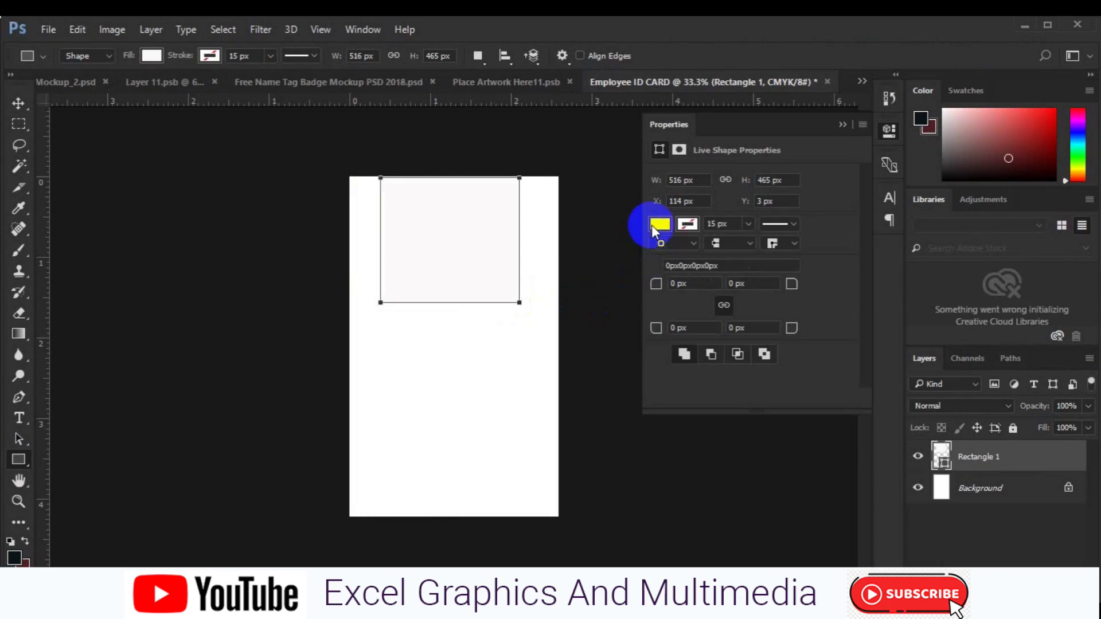
left_click(658, 224)
left_click(692, 343)
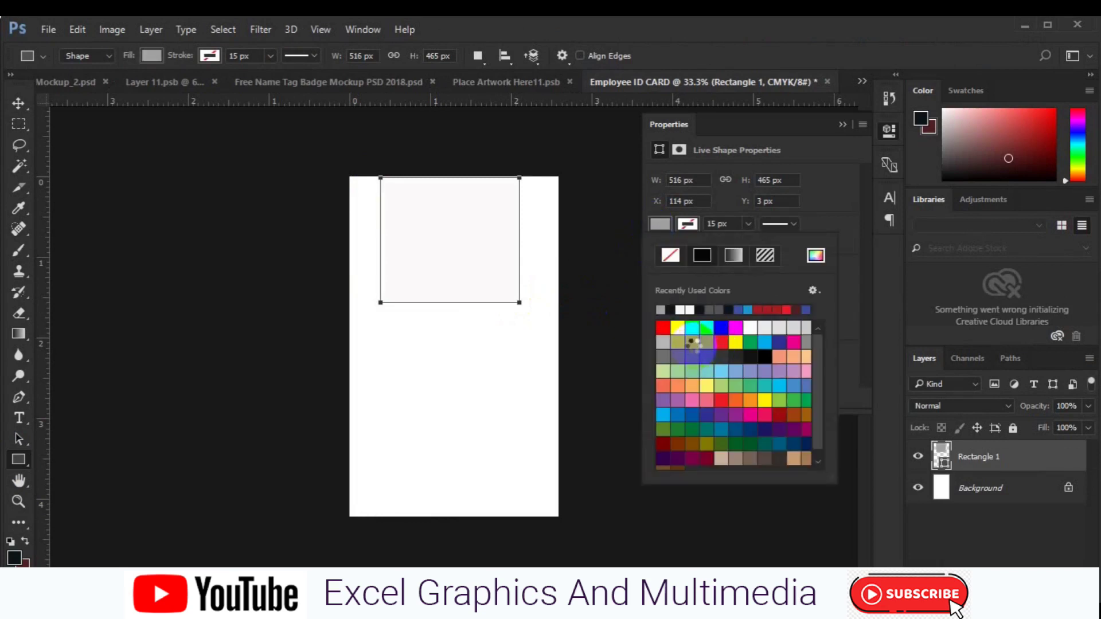
key("Return")
key("v")
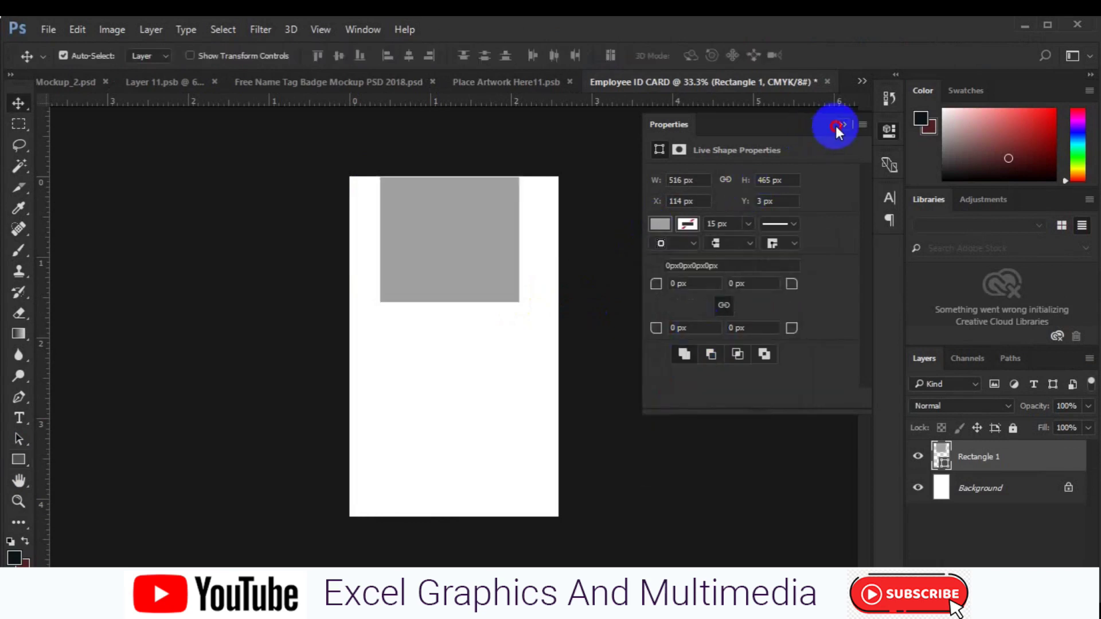
left_click(838, 125)
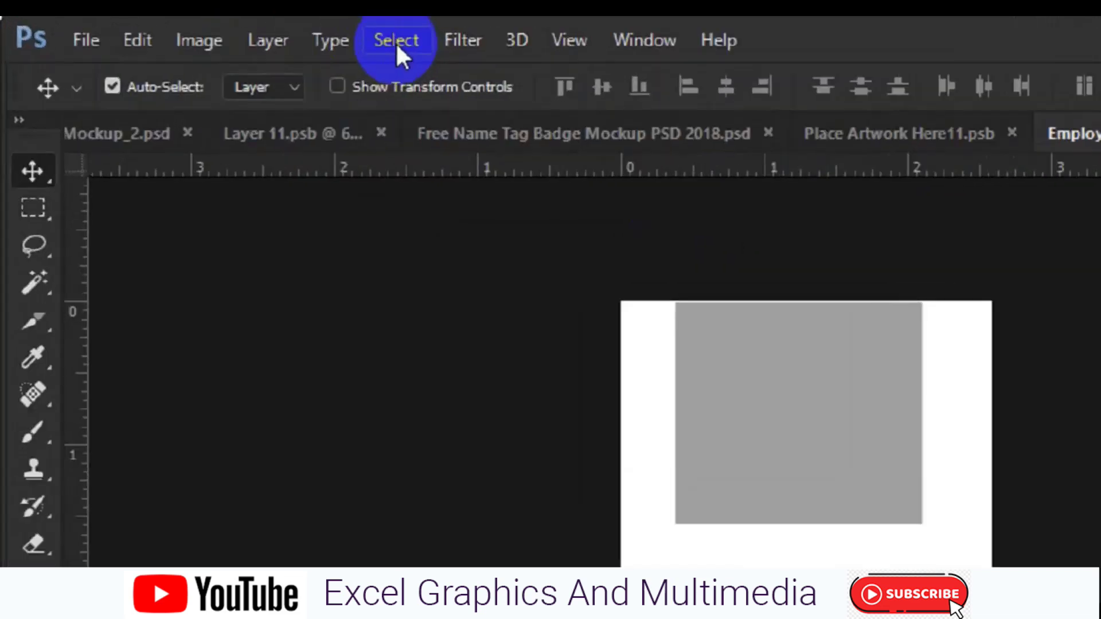
Centre the grey rectangle horizontally on the canvas and drag out a duplicate
left_click(445, 46)
left_click(461, 80)
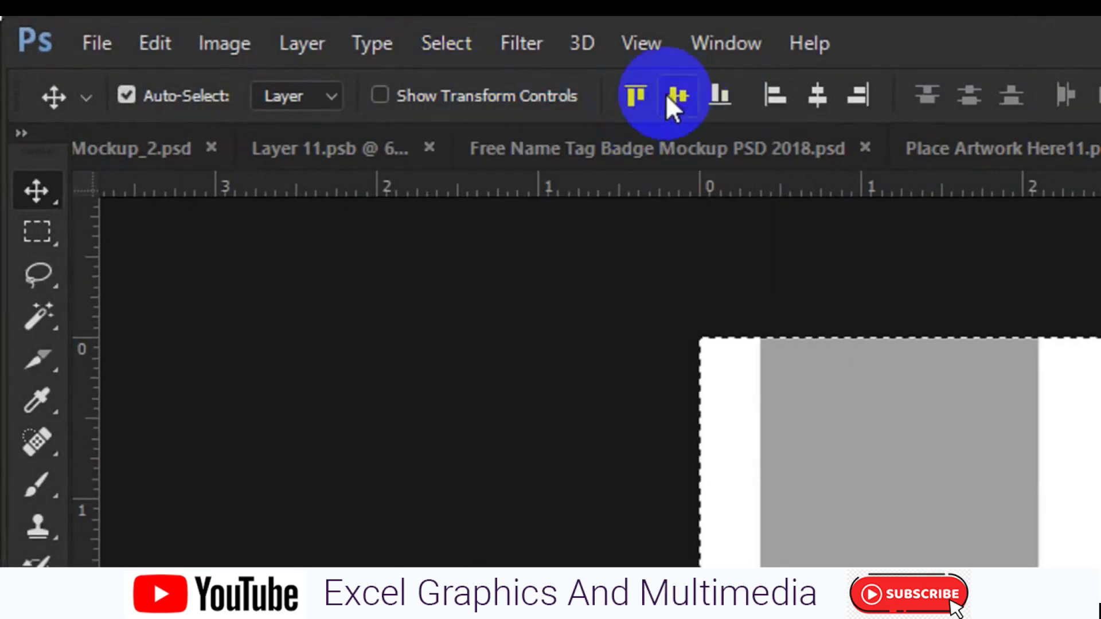
left_click(811, 98)
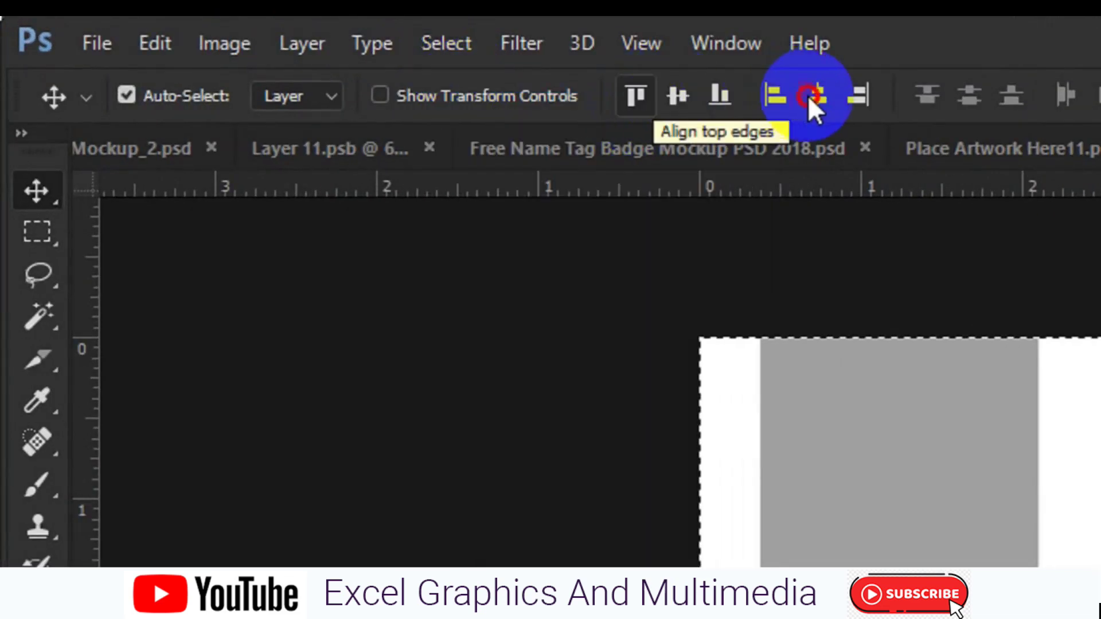
left_click(444, 46)
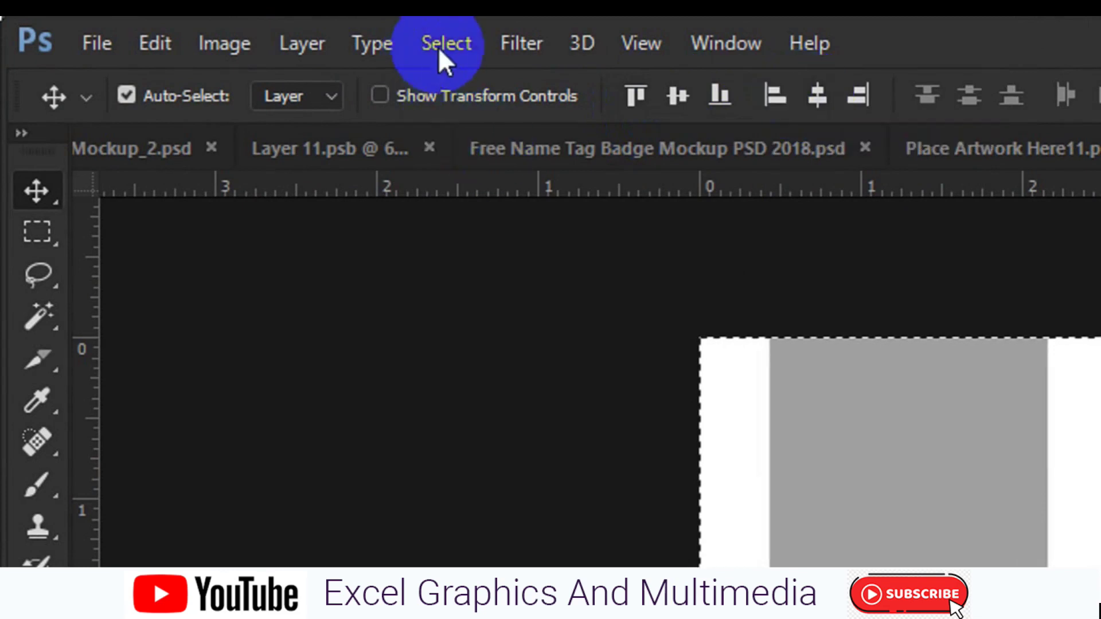
left_click(484, 110)
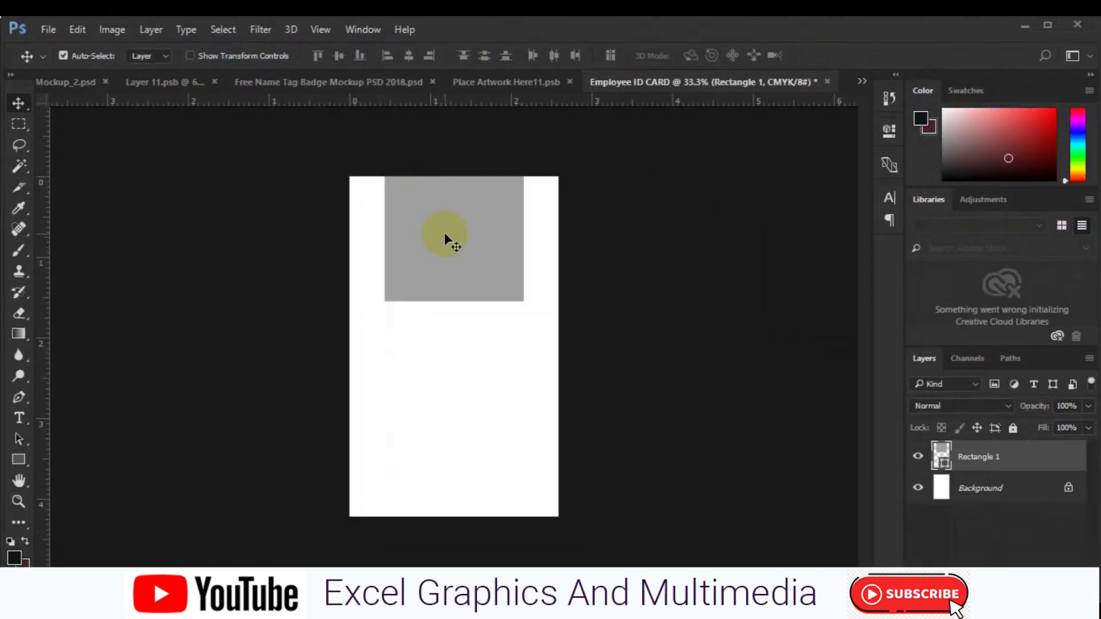
left_click_drag(445, 239, 418, 238)
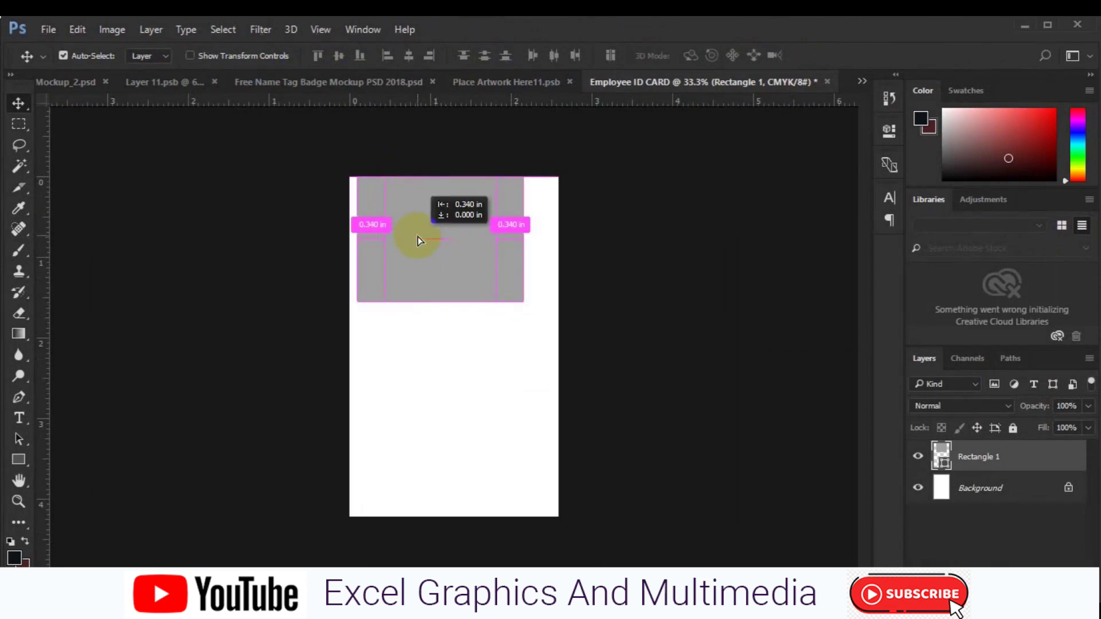
left_click_drag(418, 237, 414, 237)
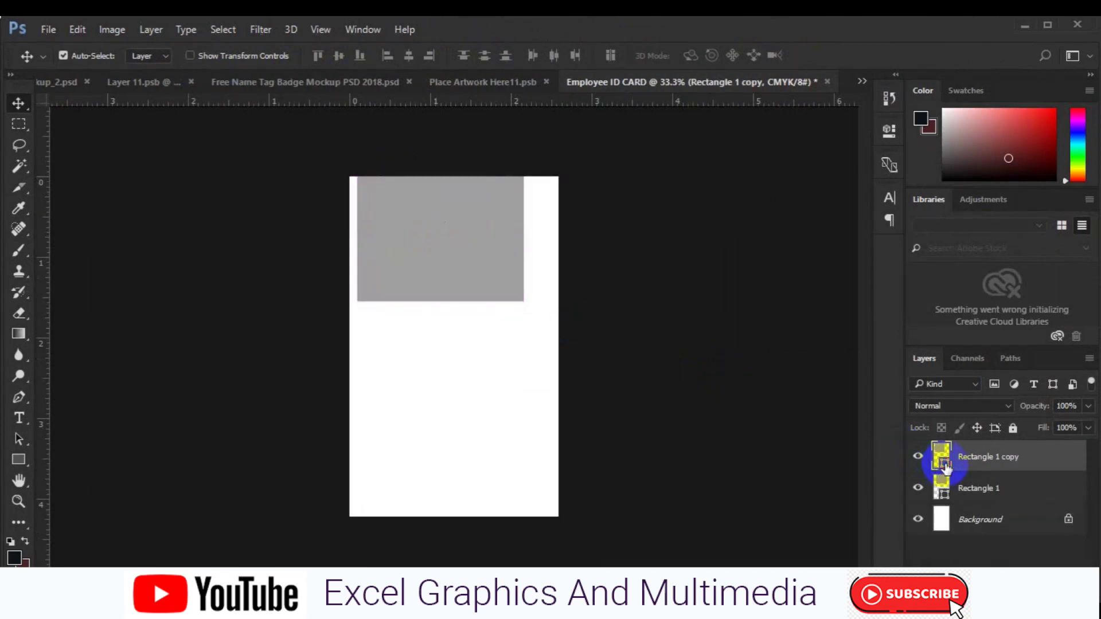
Fill the rectangle copy dark grey and align it to the card's left edge
double_click(945, 470)
left_click(659, 310)
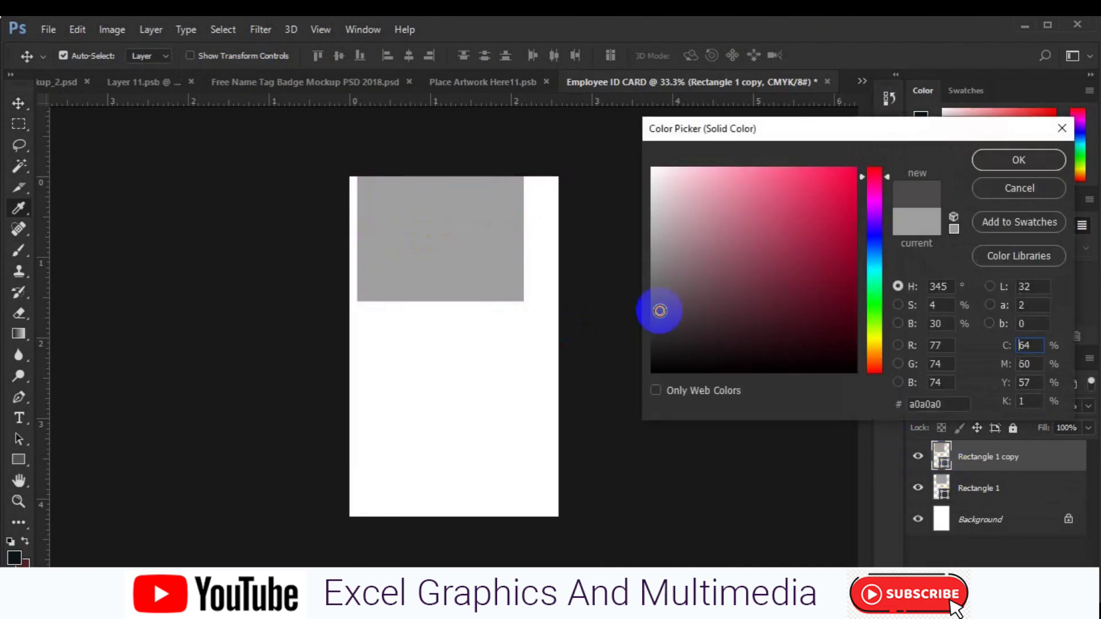
left_click(1026, 160)
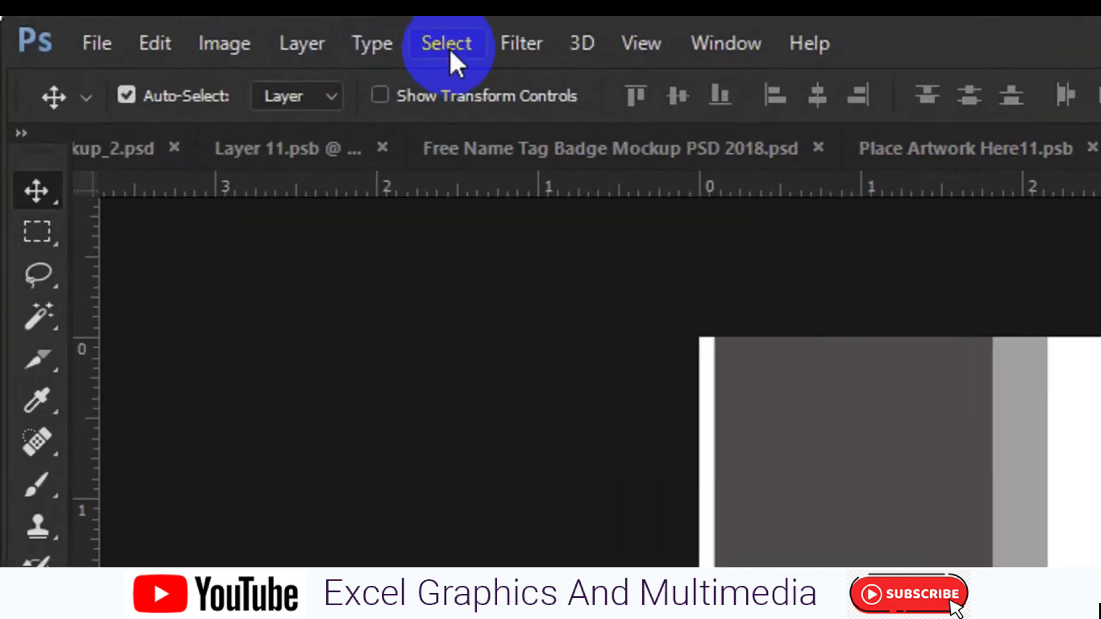
left_click(447, 46)
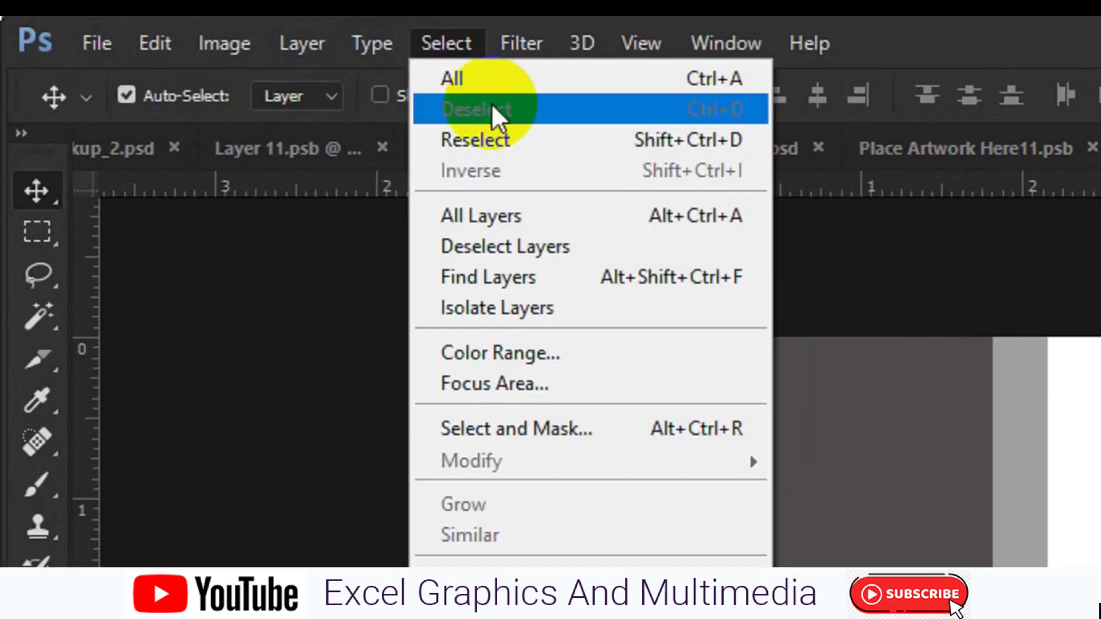
left_click(496, 81)
left_click(772, 91)
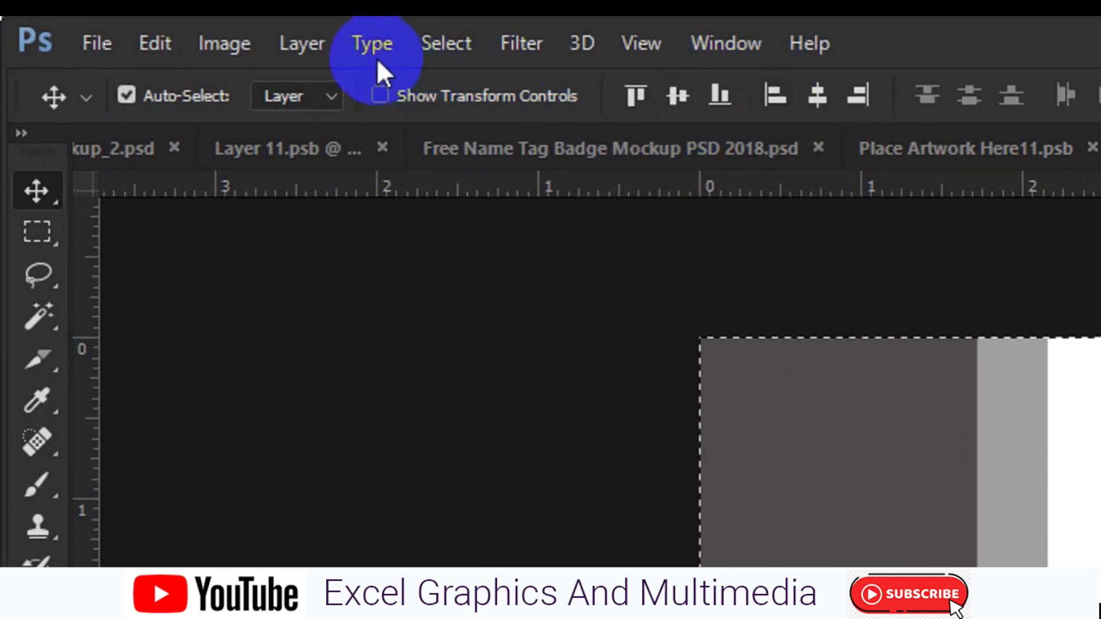
left_click(434, 60)
left_click(471, 109)
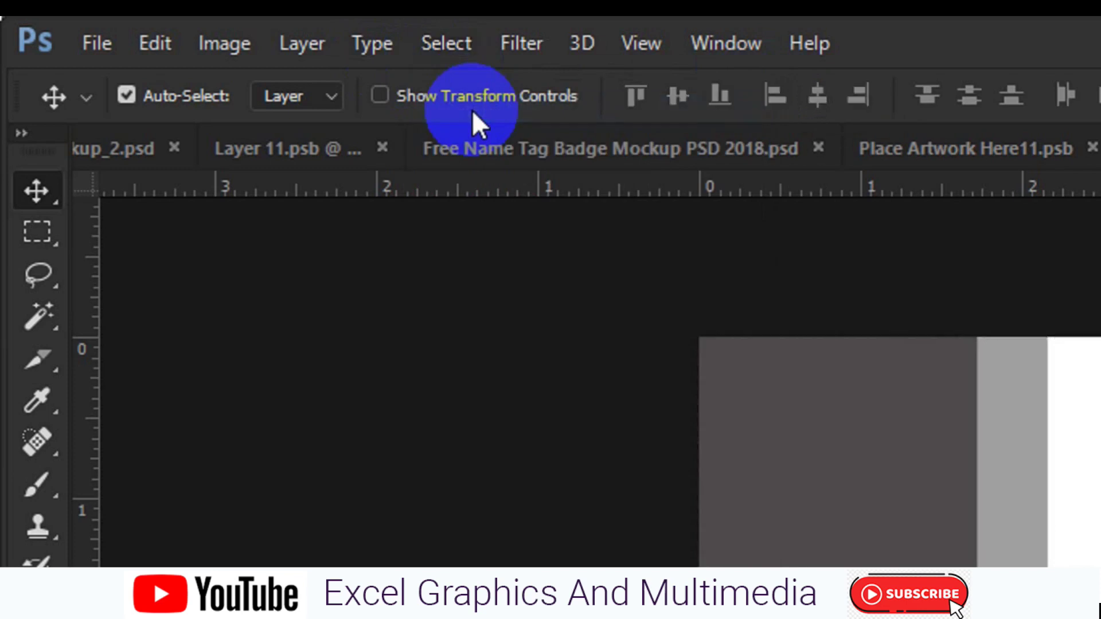
Transform the dark copy into a narrow strip at the card's top-left
left_click(252, 62)
left_click(432, 235)
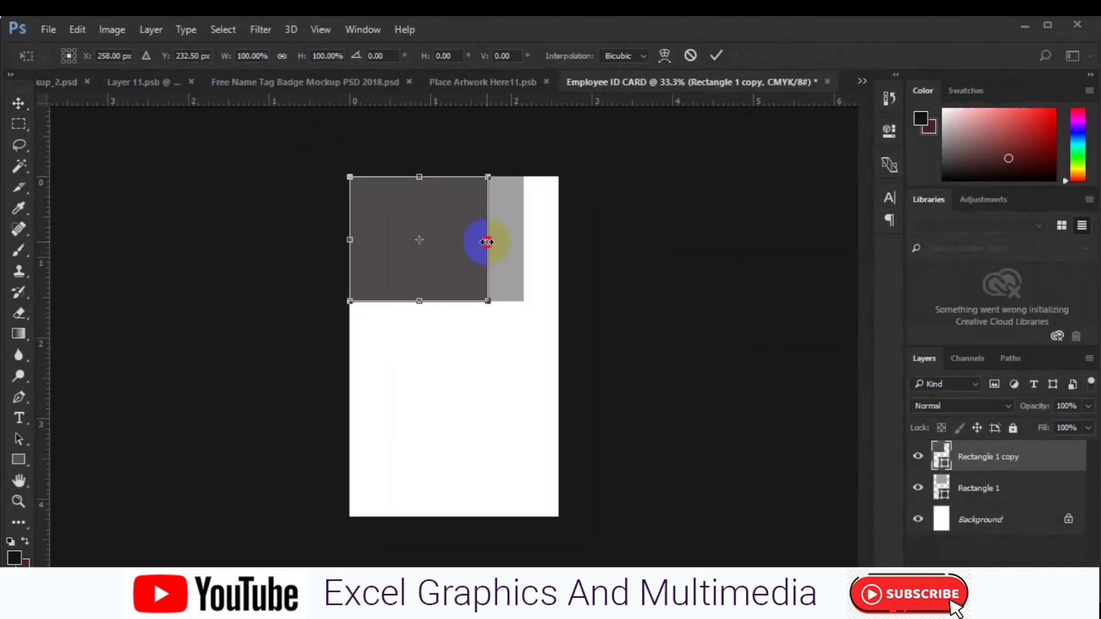
left_click_drag(485, 248, 392, 260)
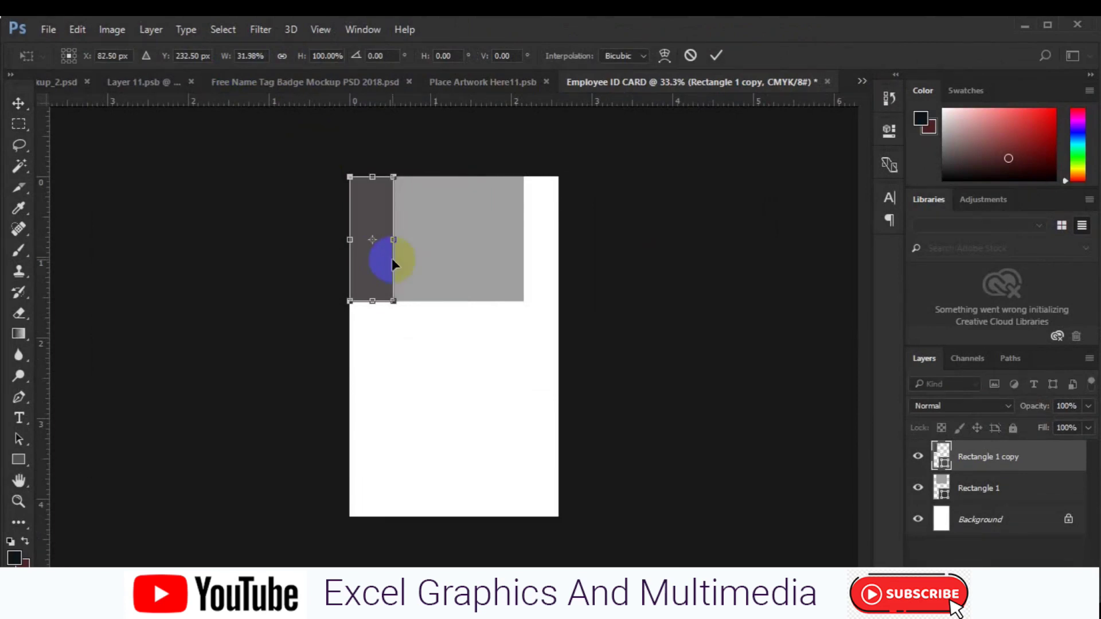
left_click_drag(381, 241, 381, 242)
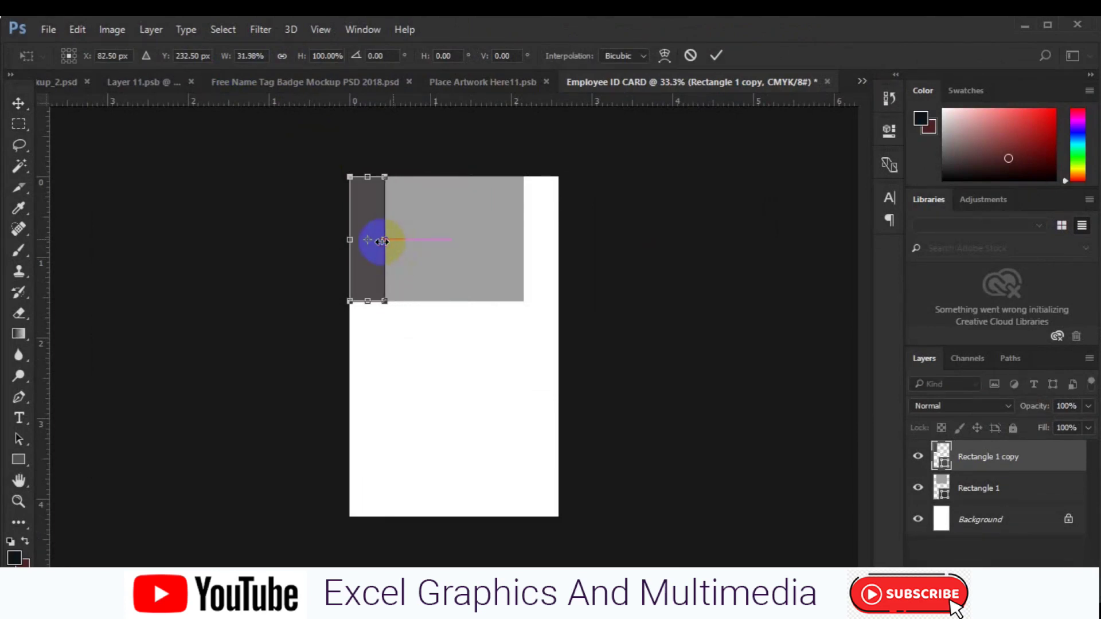
key("Return")
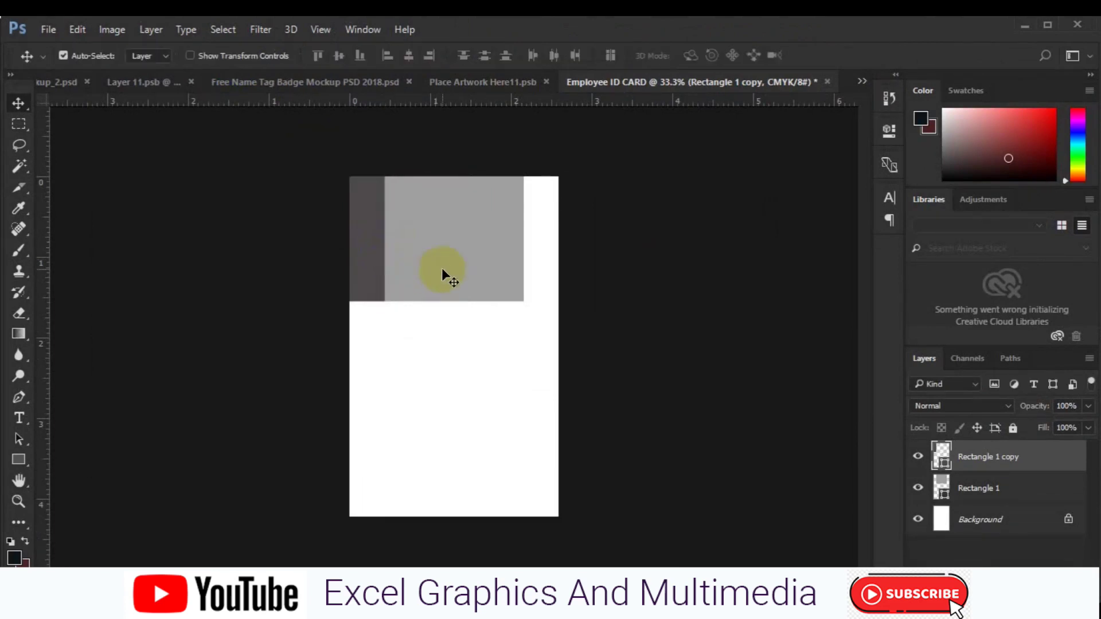
left_click(442, 267)
key("ctrl+t")
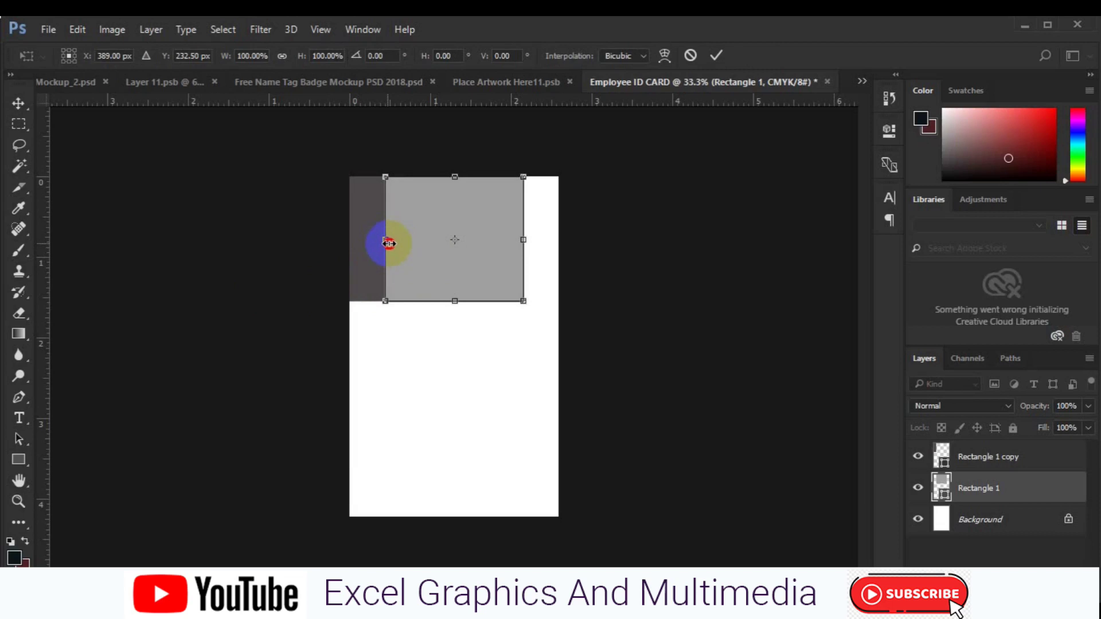
Narrow the gray block slightly and set a vertical guide at its left edge
left_click_drag(392, 242, 402, 241)
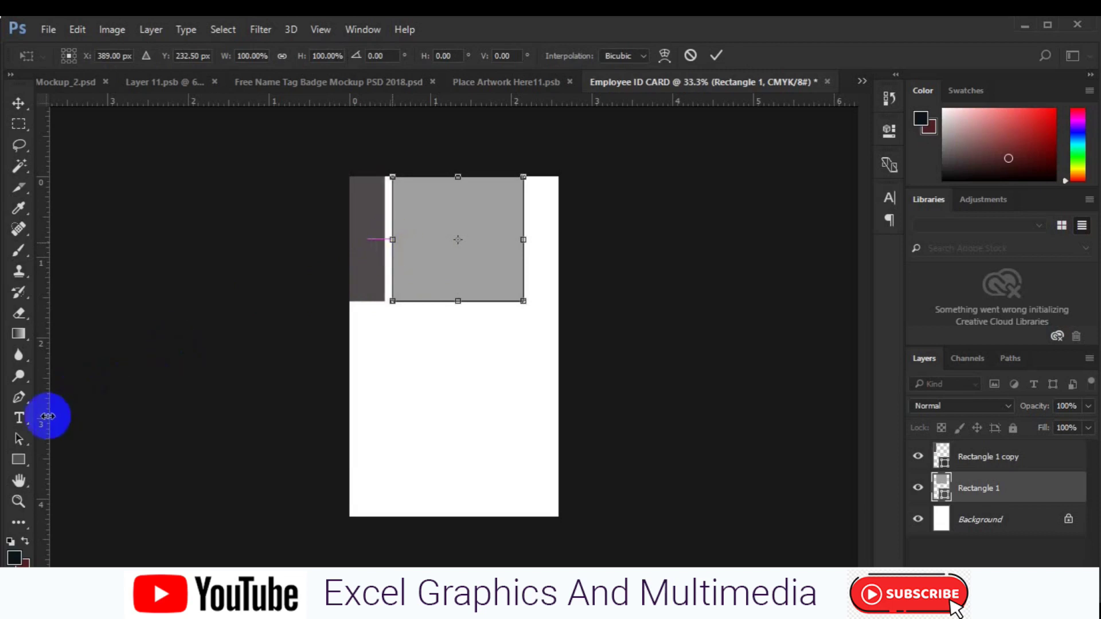
left_click_drag(47, 450, 166, 449)
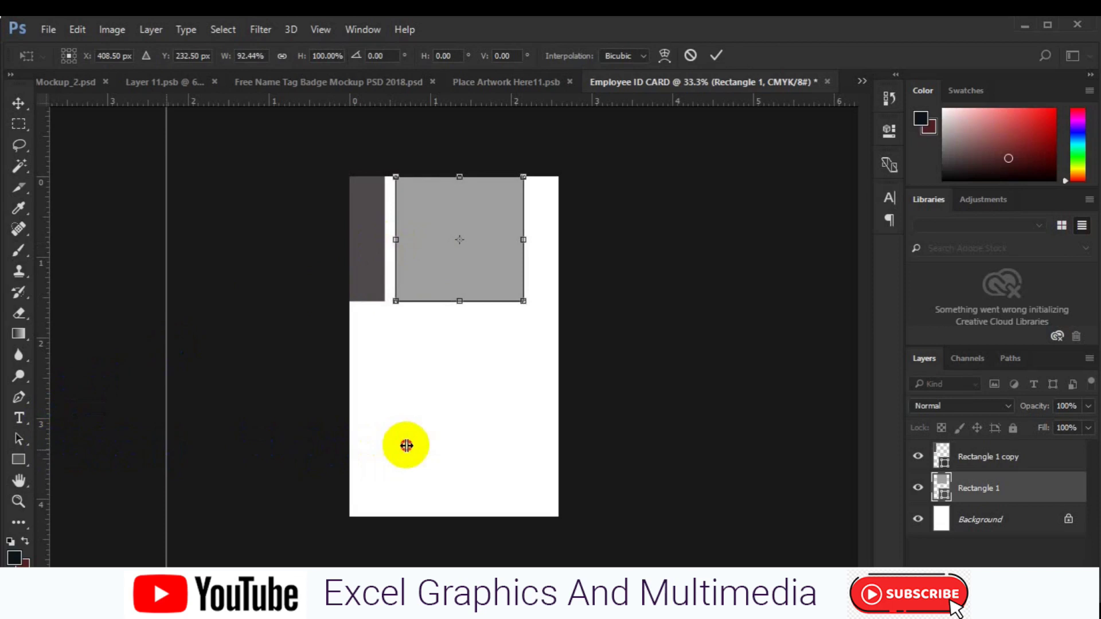
left_click_drag(406, 445, 406, 446)
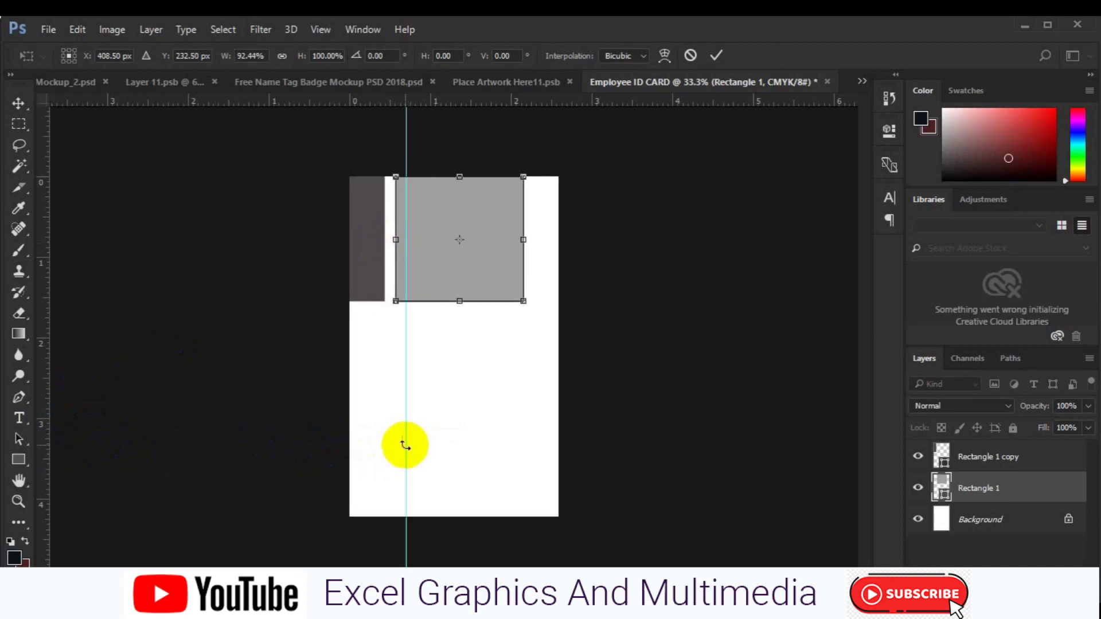
left_click(716, 58)
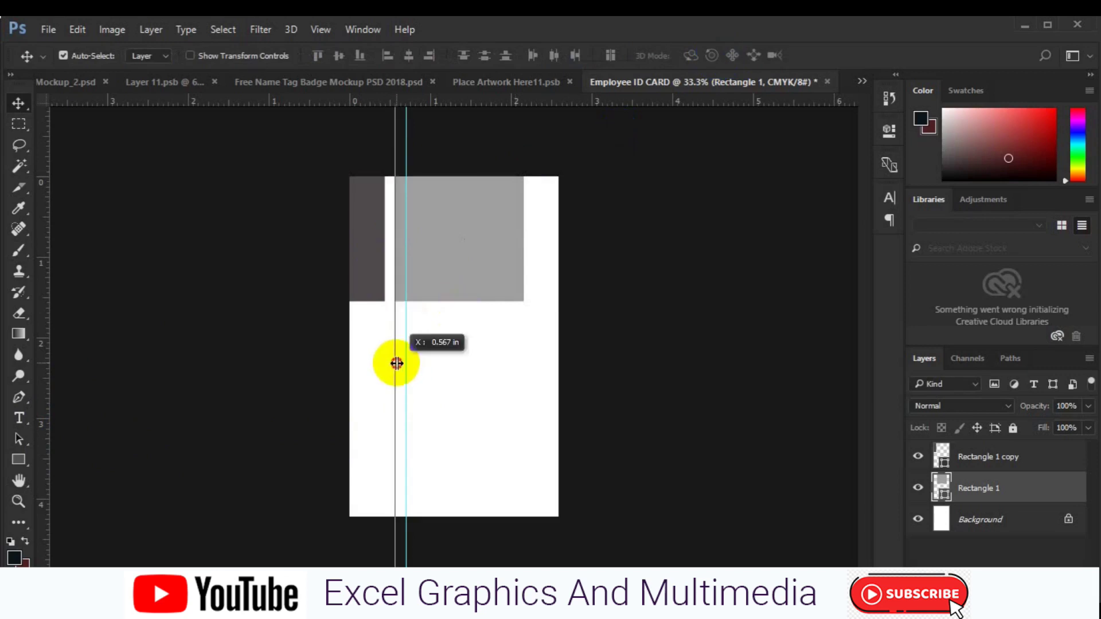
left_click_drag(405, 362, 394, 363)
Widen the dark strip right up to the guide
left_click(375, 297)
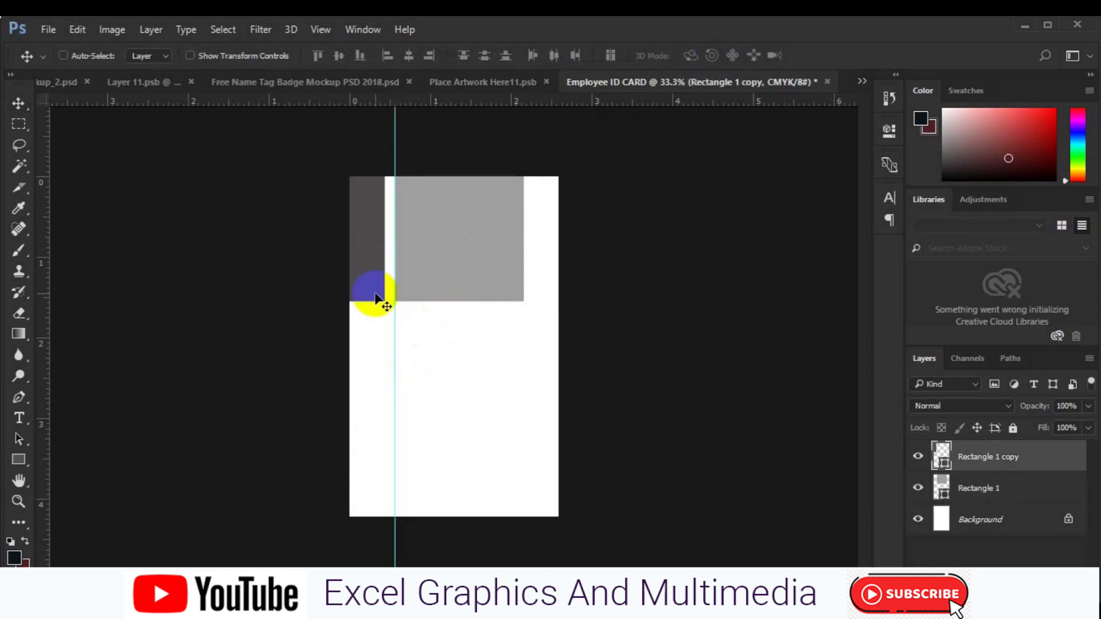
key("ctrl+t")
left_click_drag(400, 272, 399, 273)
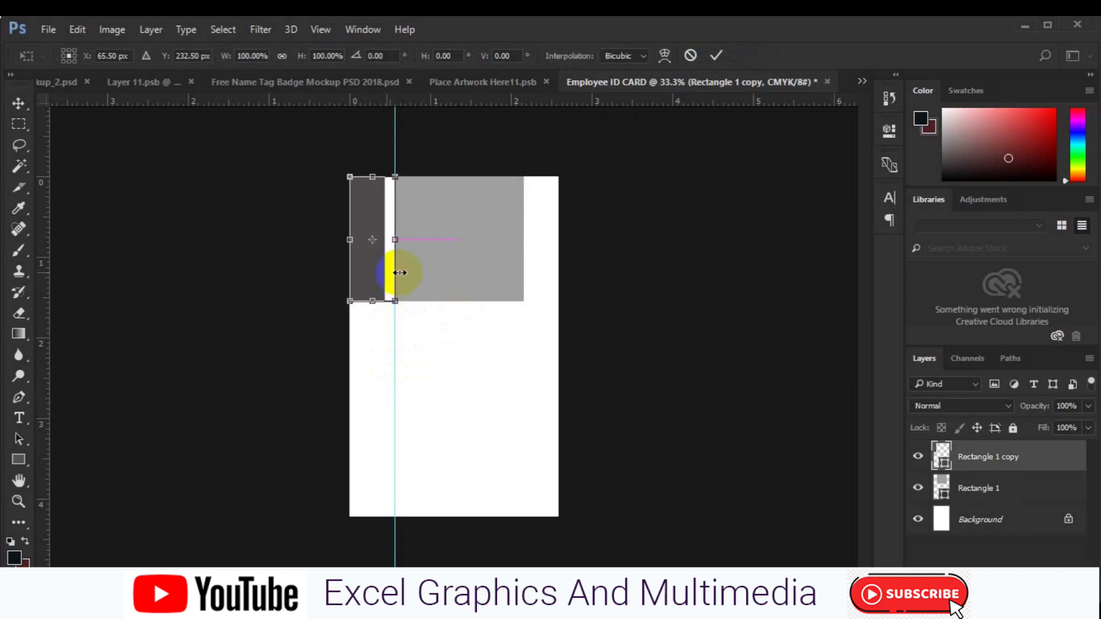
key("Return")
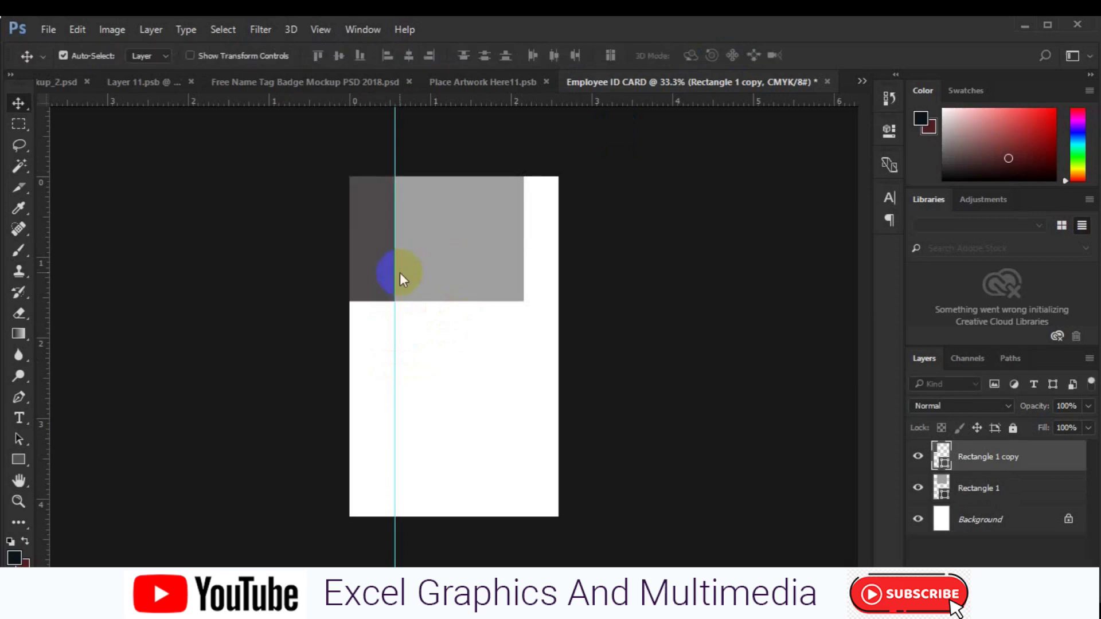
Skew the strip's bottom edge at an angle, align it left, and remove the guide
key("ctrl+t")
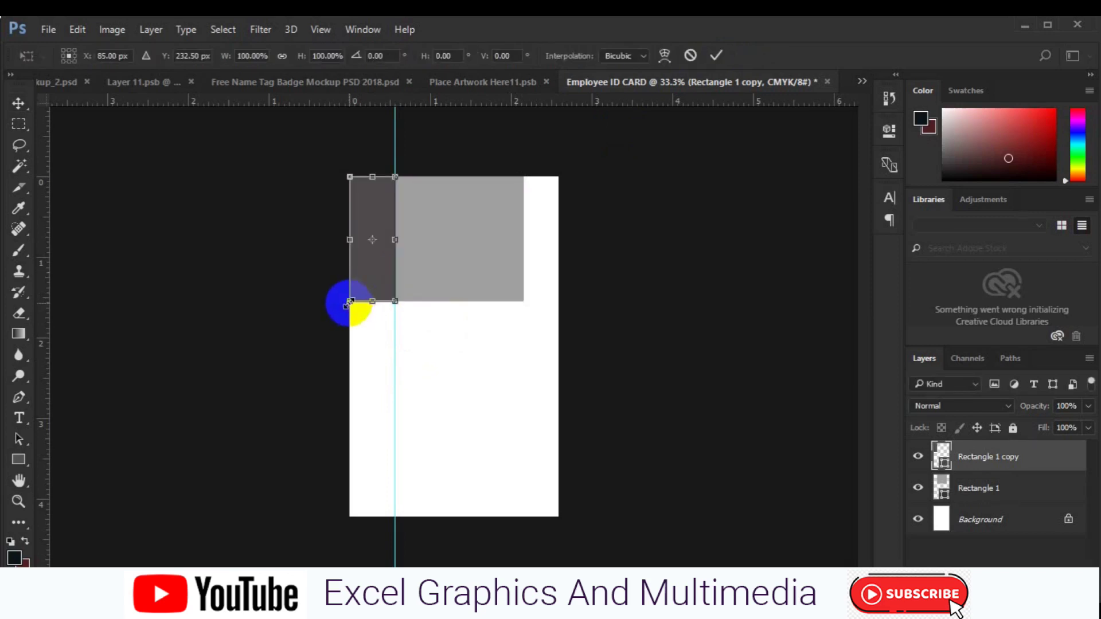
left_click_drag(350, 302, 349, 286)
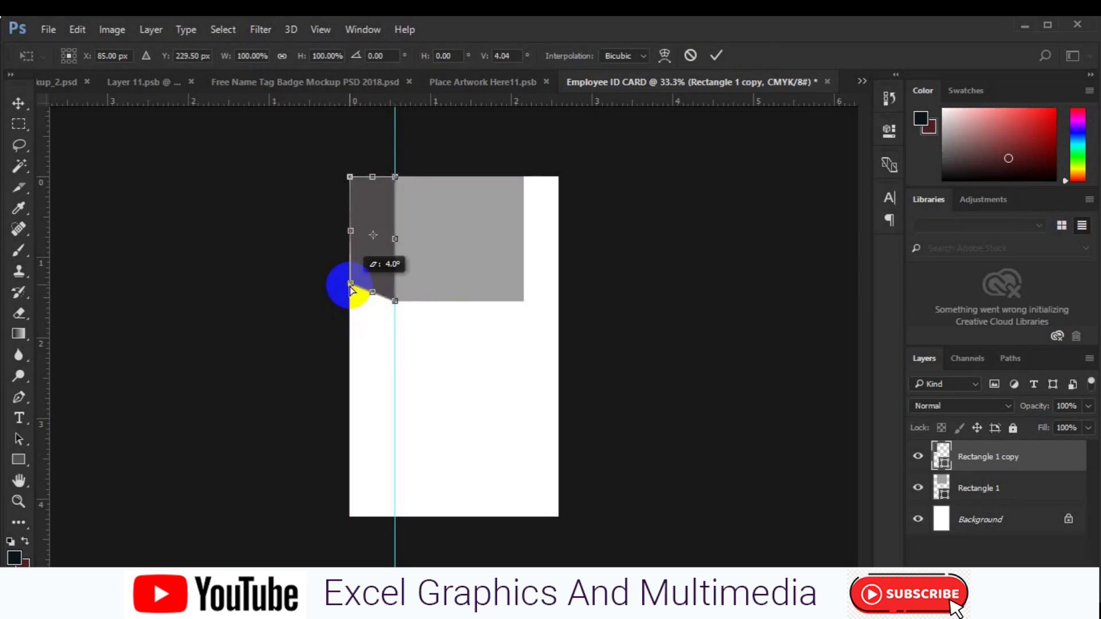
left_click_drag(350, 285, 350, 285)
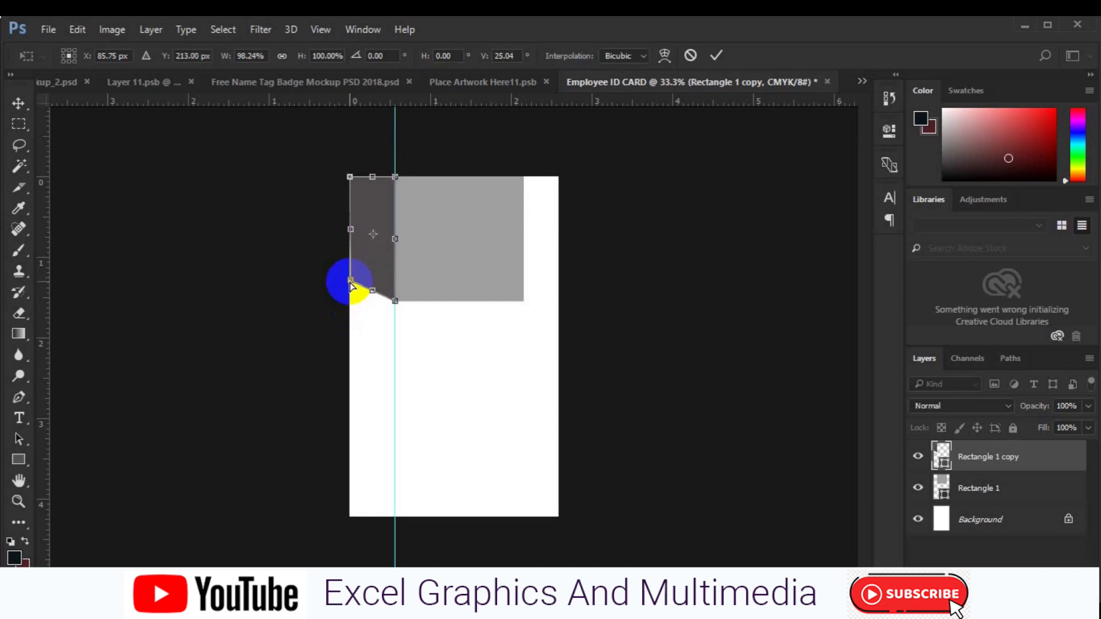
left_click(715, 57)
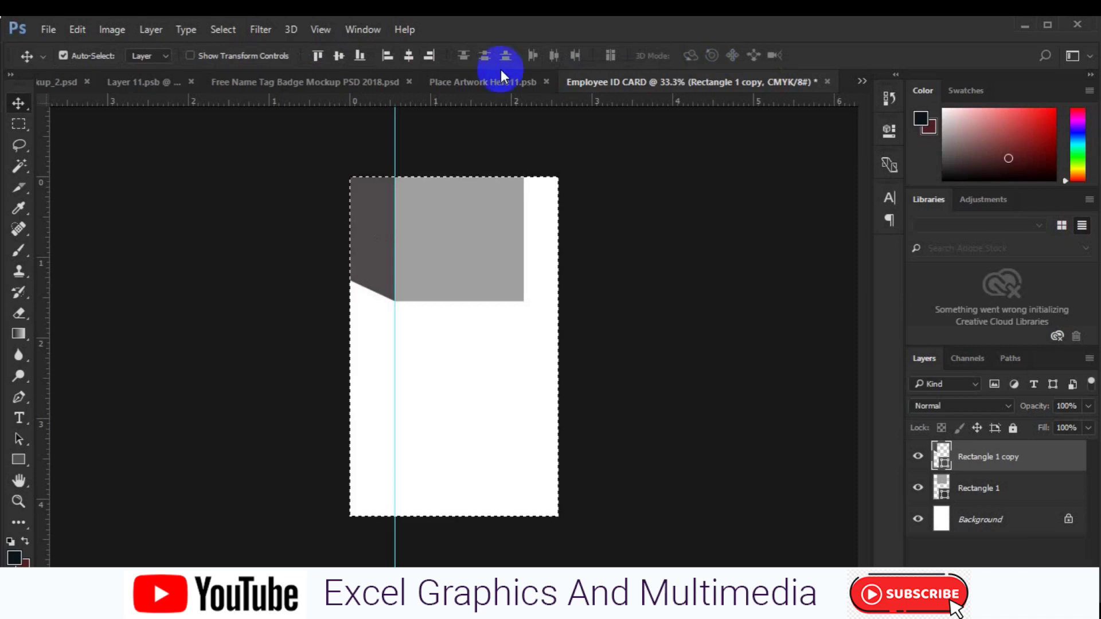
left_click(388, 59)
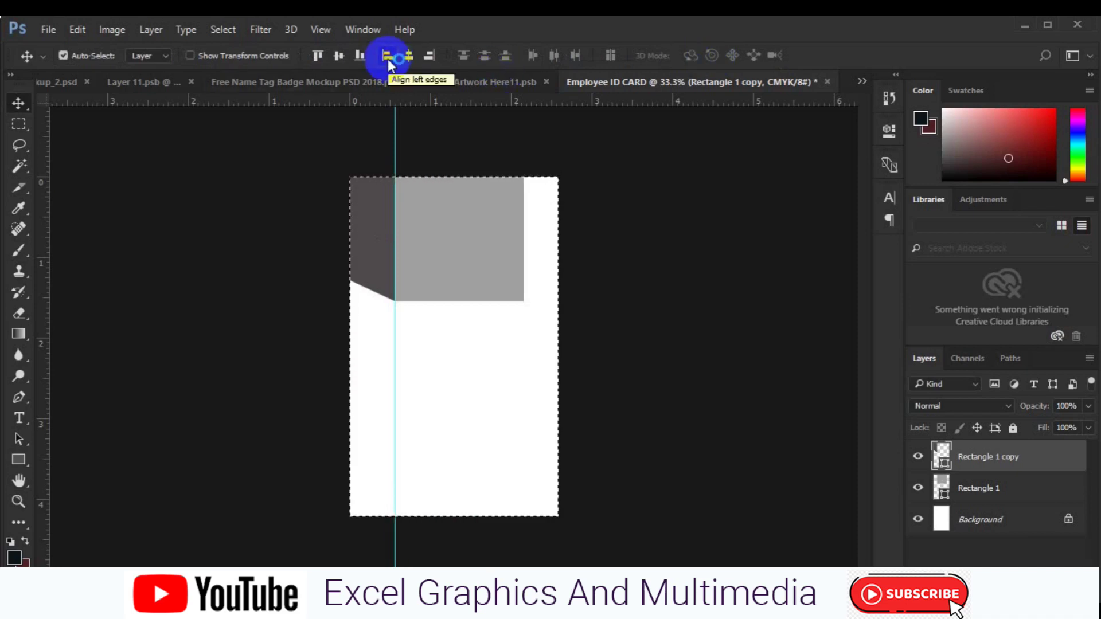
key("ctrl+d")
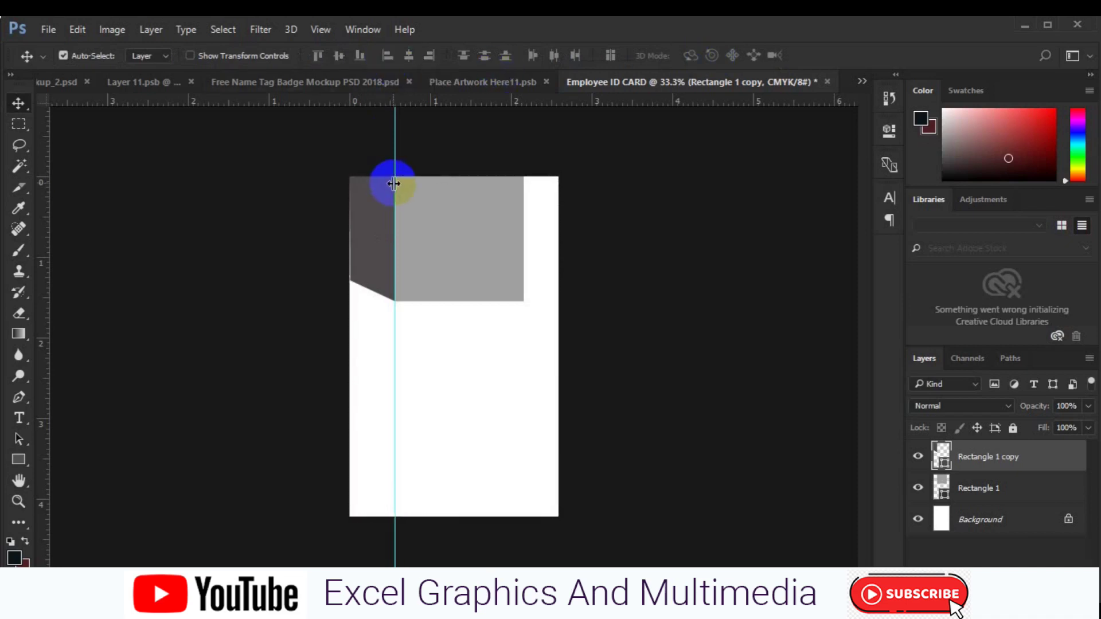
left_click_drag(393, 184, 48, 231)
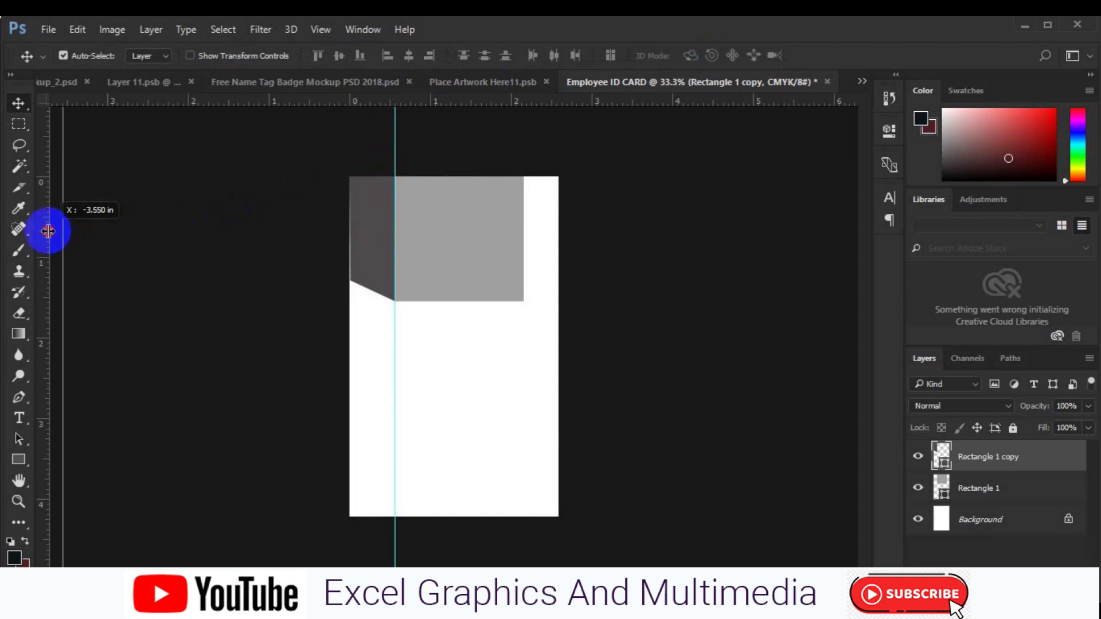
key("ctrl")
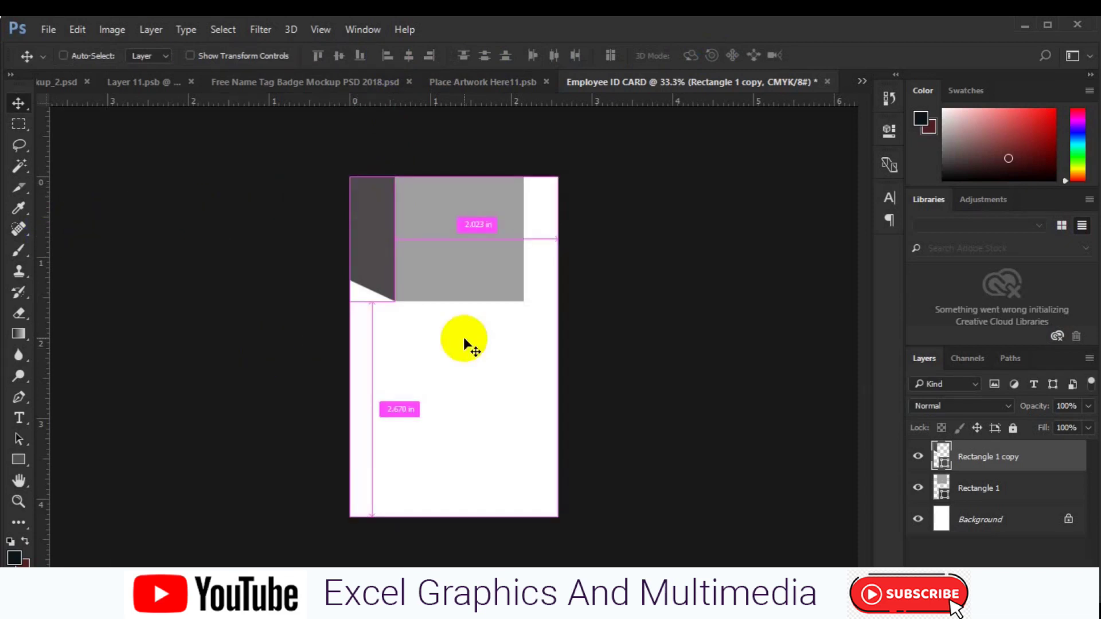
scroll(464, 337, "up", 1)
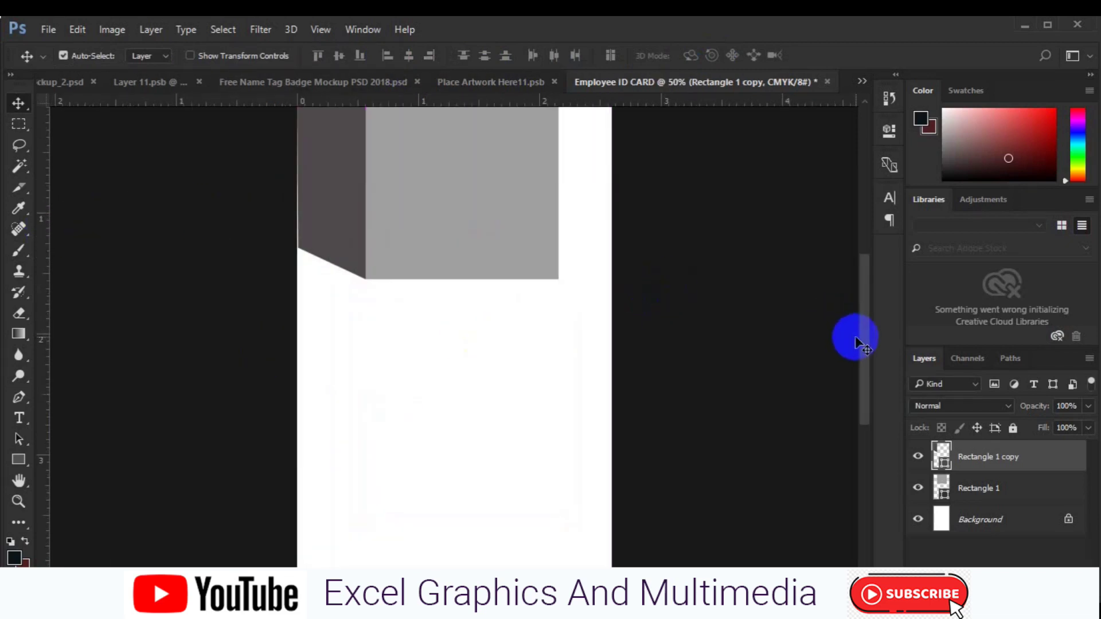
left_click_drag(862, 343, 862, 299)
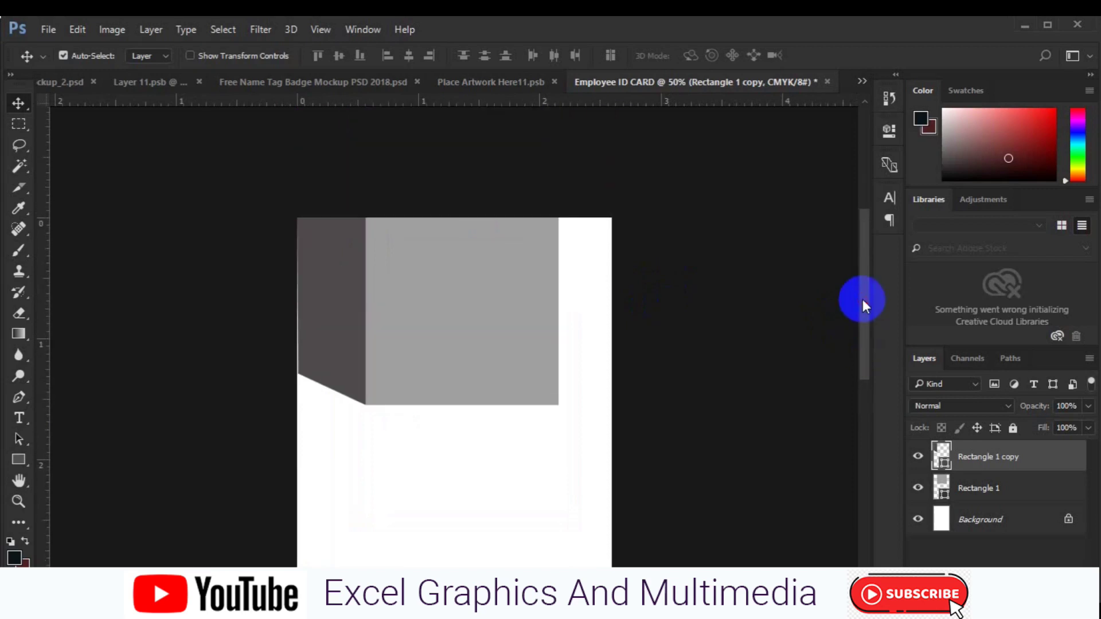
Draw a narrow Rectangle 2 along the card's left edge to cover the gap
left_click(990, 475)
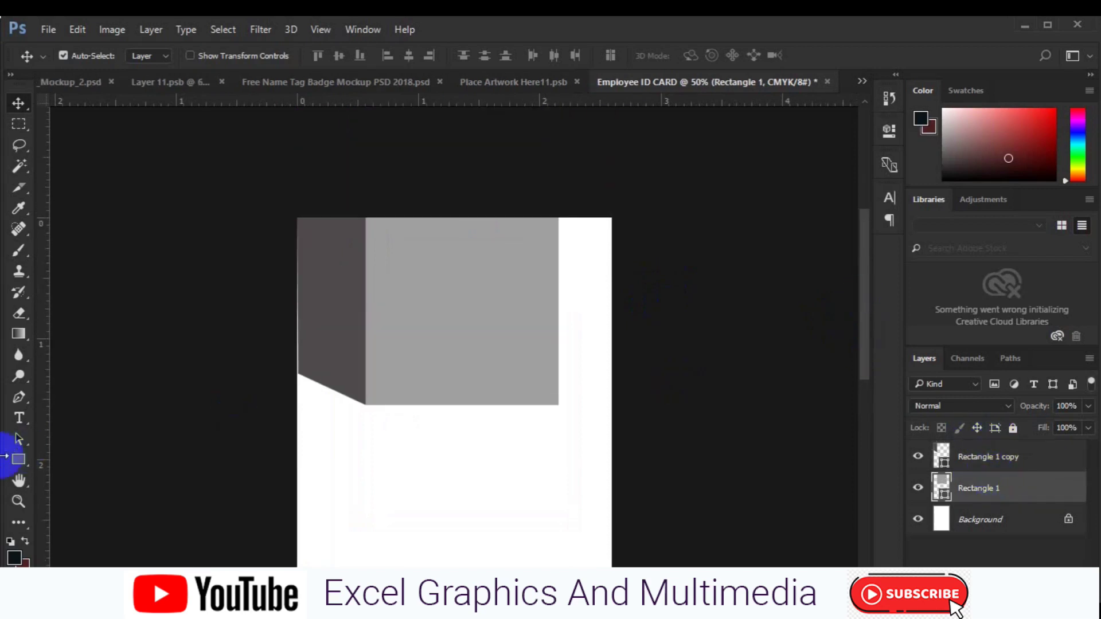
left_click(19, 459)
left_click_drag(289, 215, 318, 372)
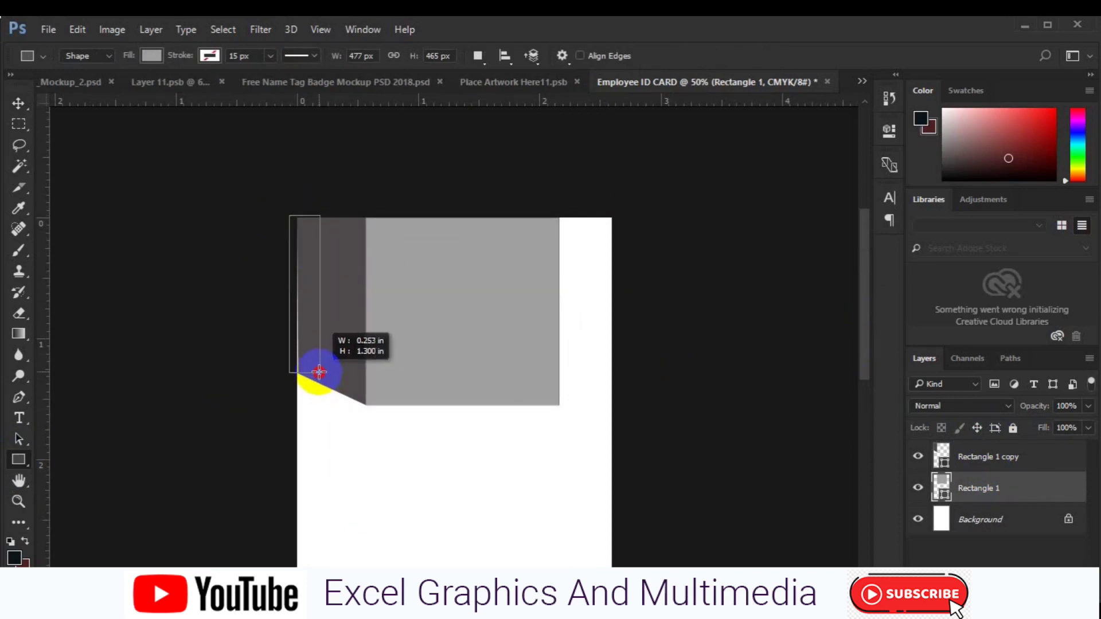
left_click_drag(319, 372, 317, 373)
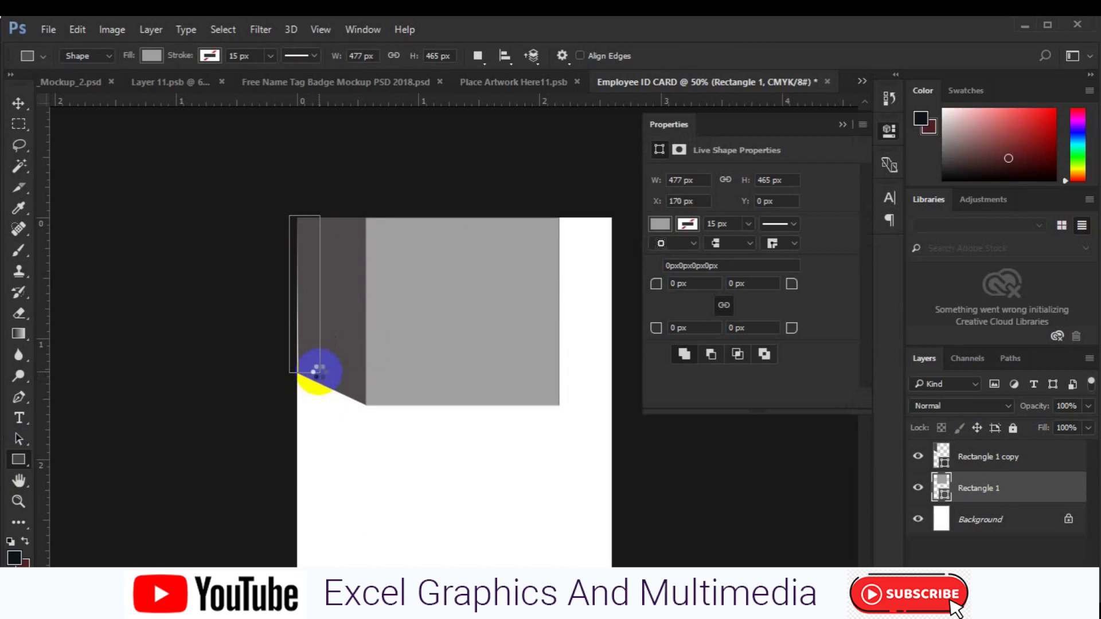
key("v")
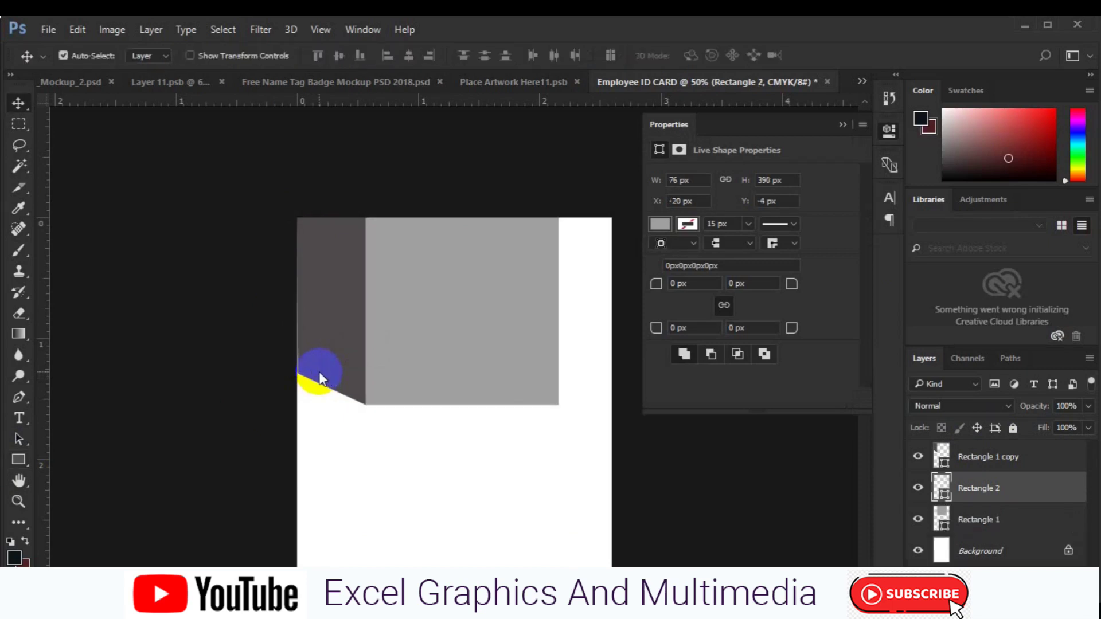
key("ctrl+t")
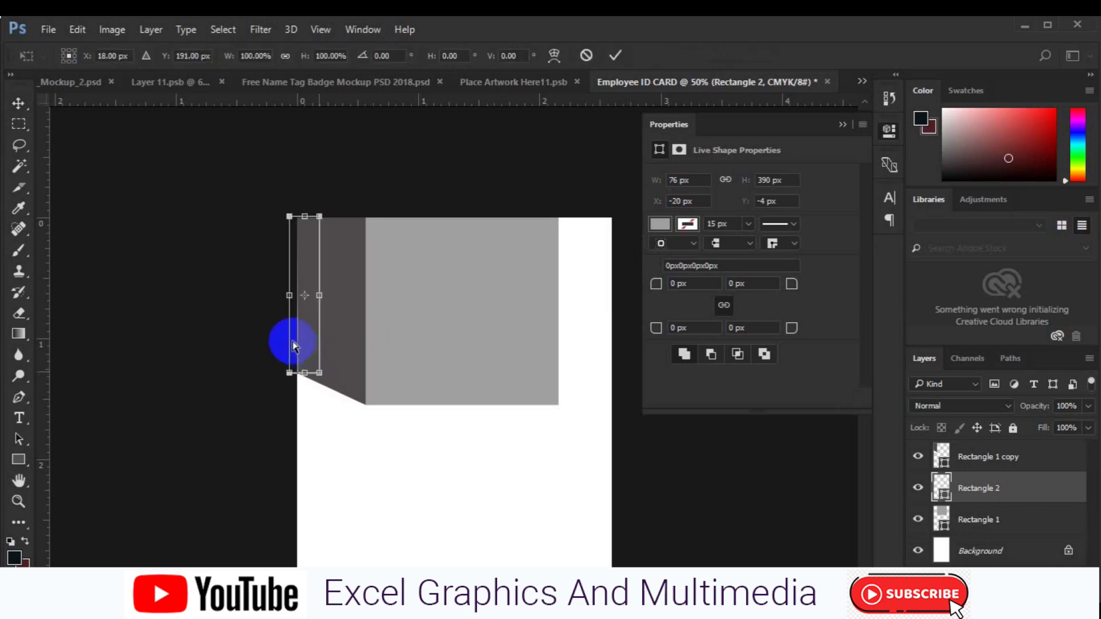
left_click_drag(289, 295, 292, 298)
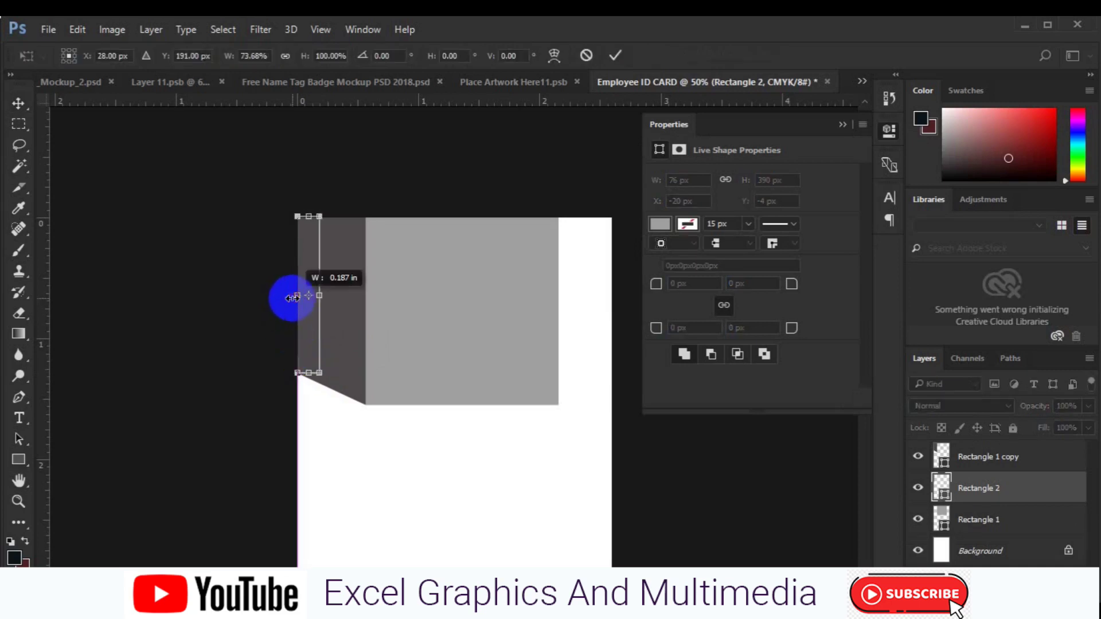
key("Return")
Merge Rectangle 2 into the dark strip's Rectangle 1 copy layer with Merge Shapes
left_click_drag(963, 488, 975, 475)
left_click(974, 469, "shift")
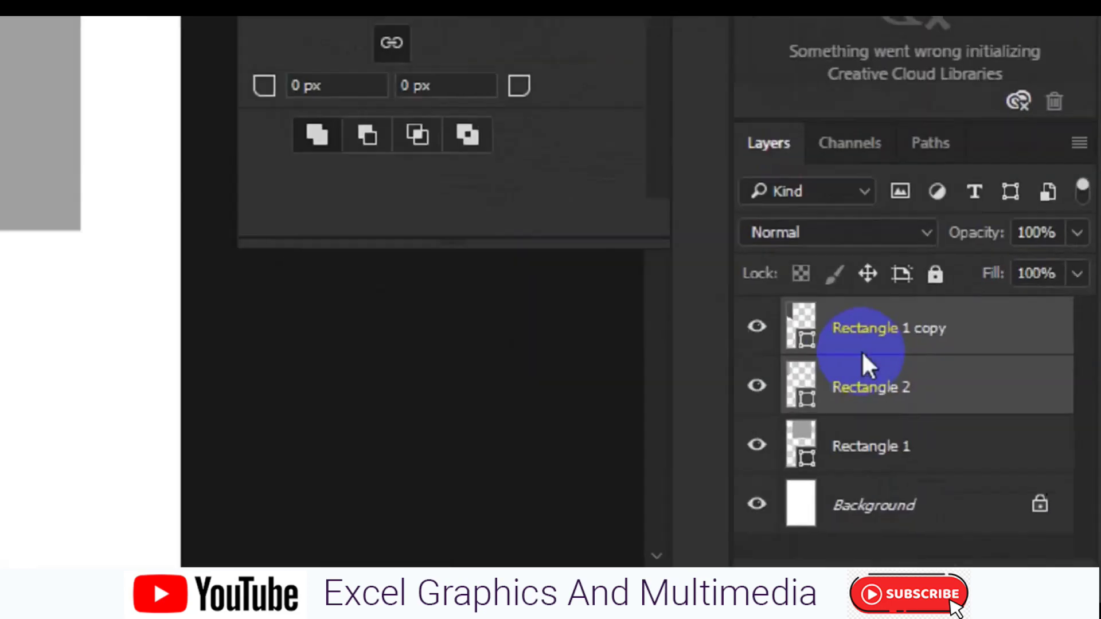
right_click(975, 474)
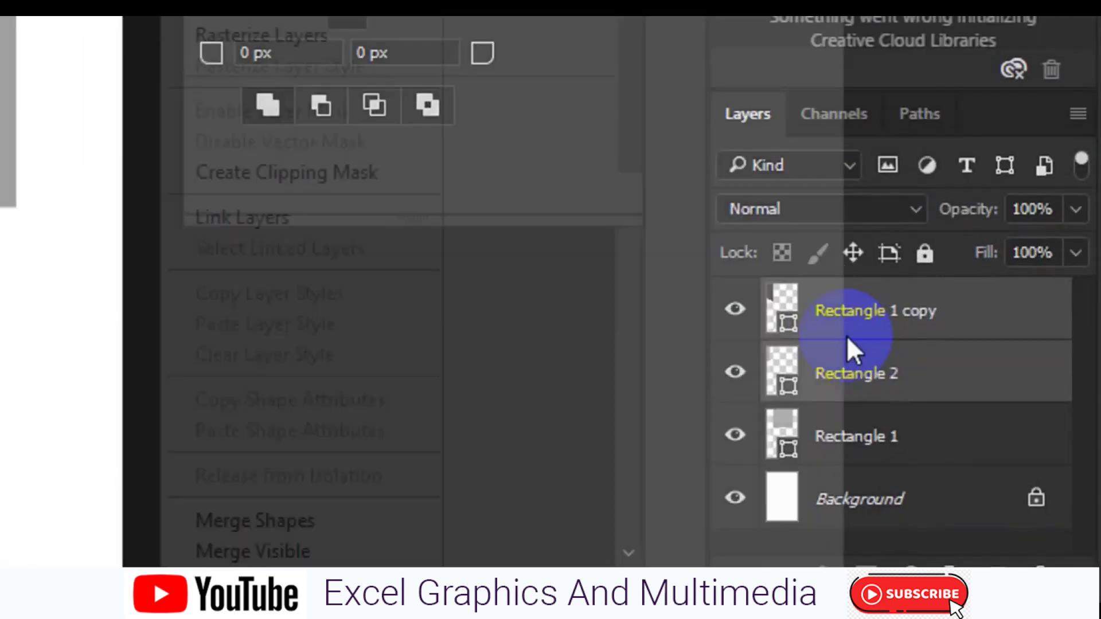
left_click(381, 513)
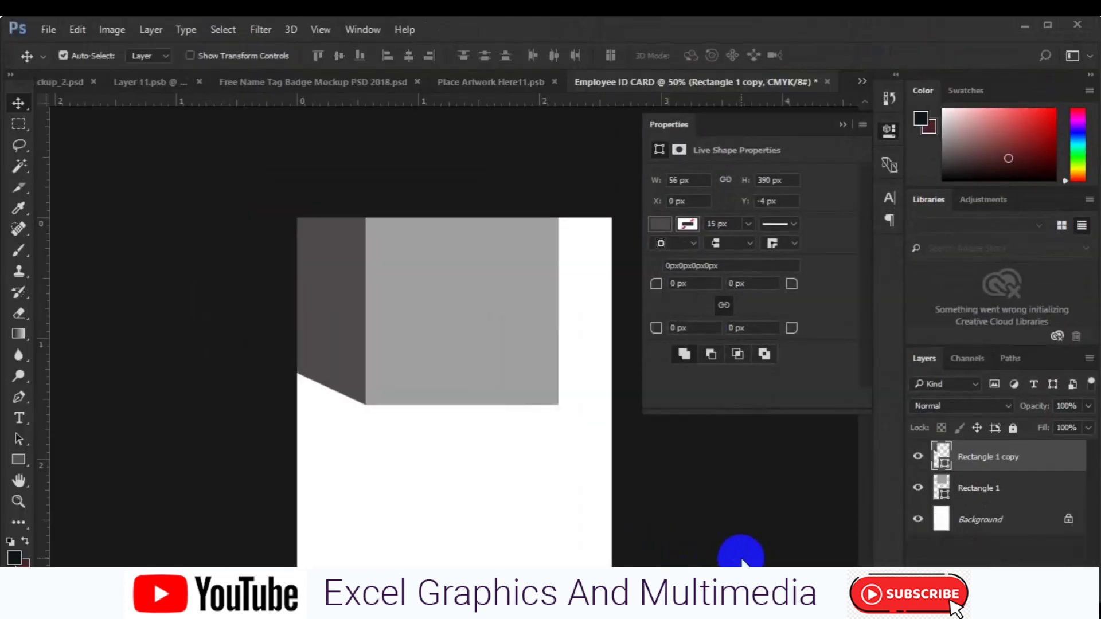
left_click(235, 33)
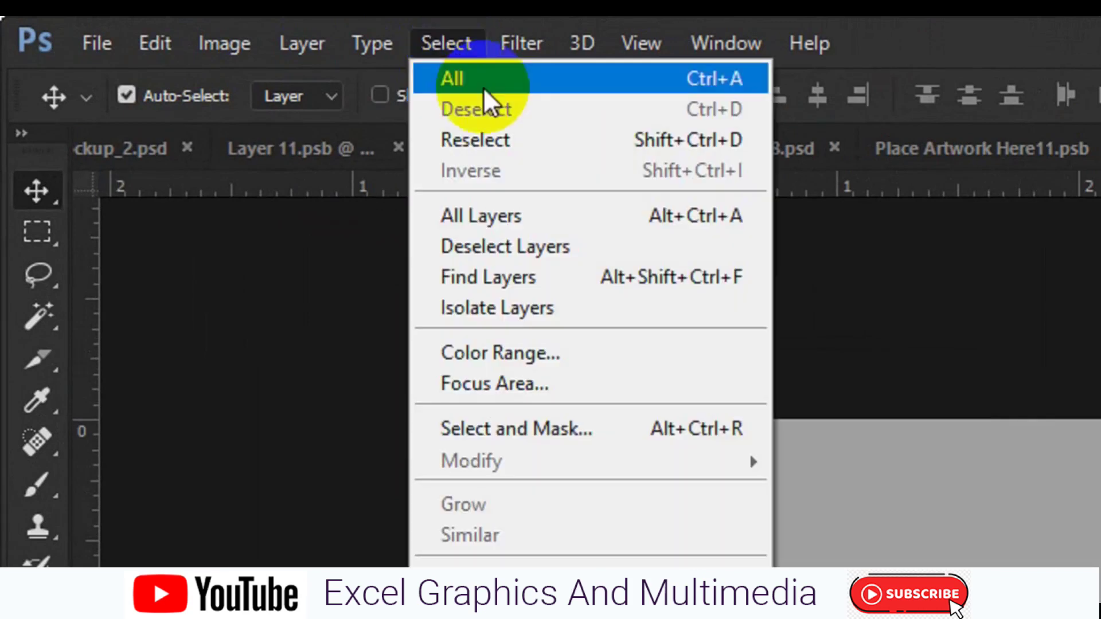
Align the dark side panel flush with the card's left edge
left_click(483, 87)
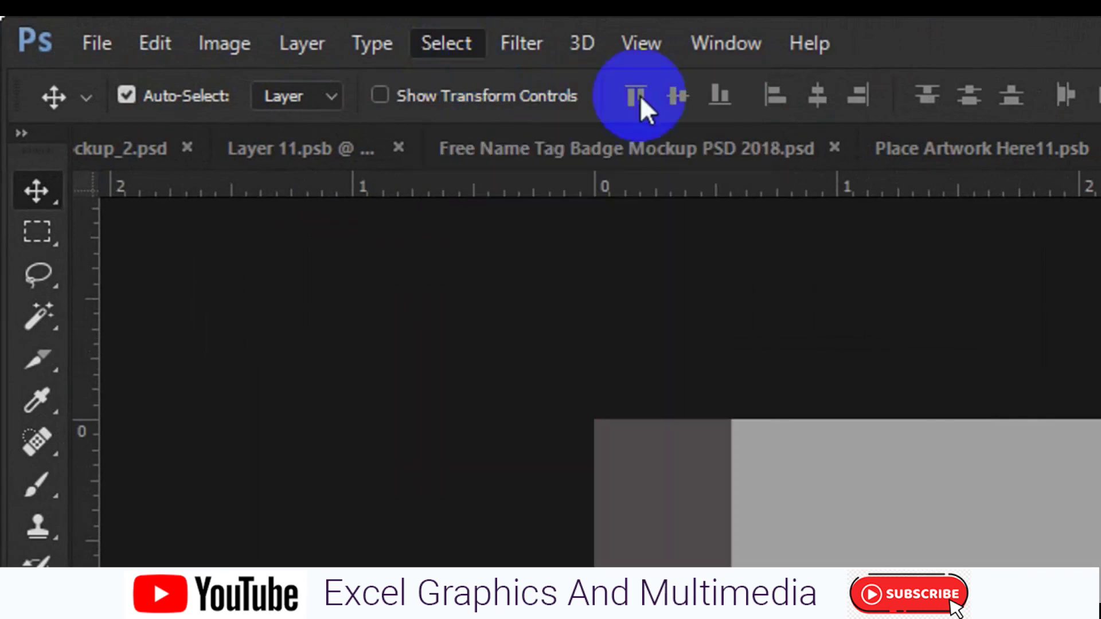
left_click(777, 106)
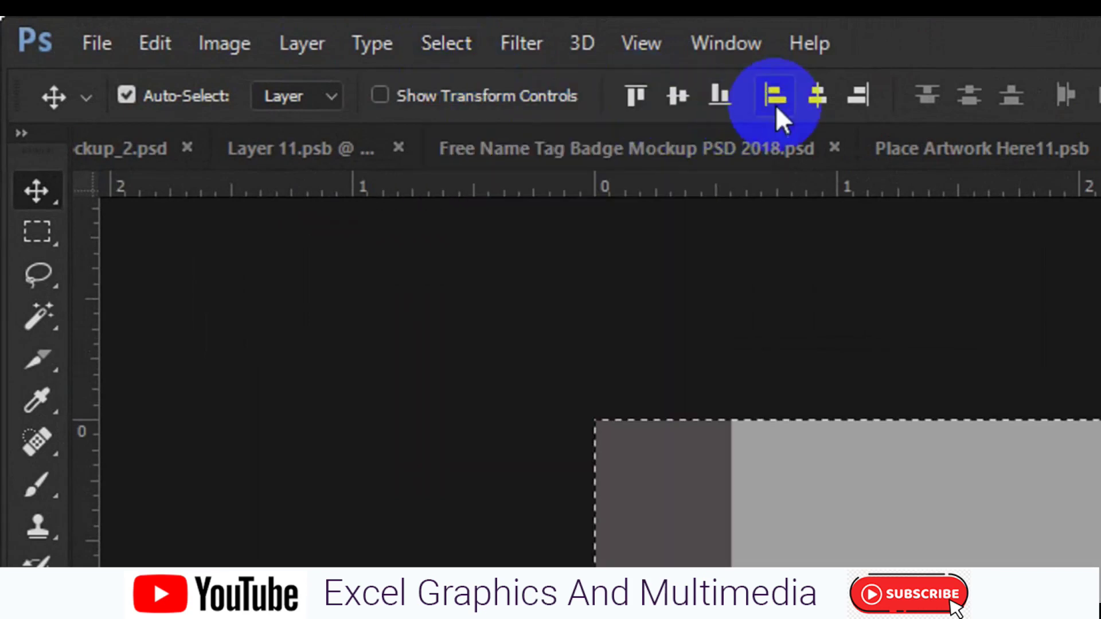
left_click(446, 43)
left_click(474, 109)
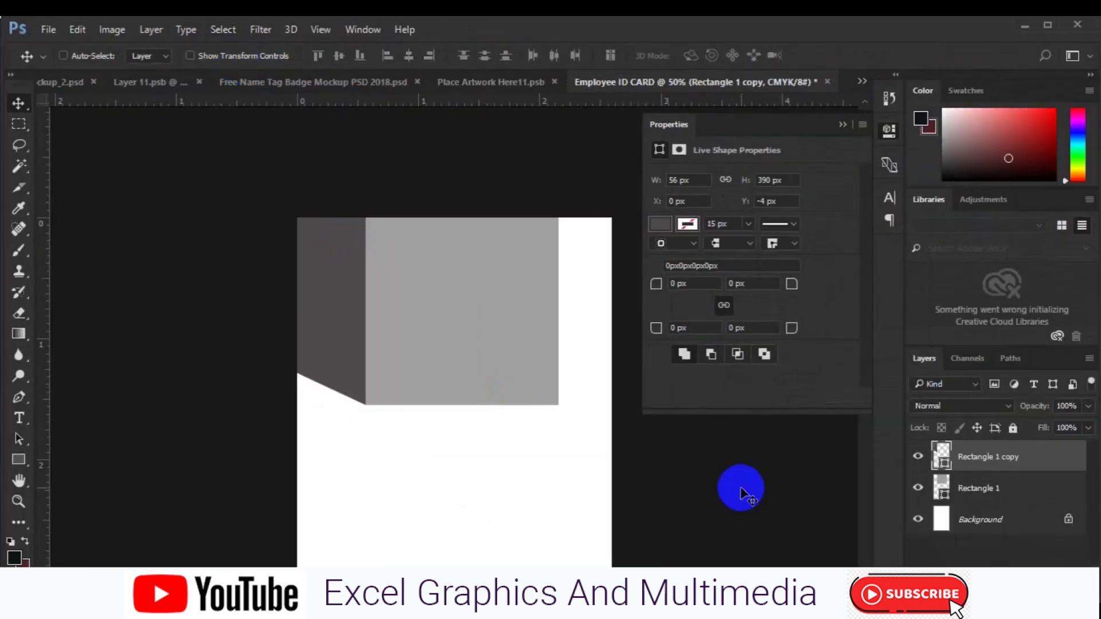
Duplicate the panel with Ctrl+J and align the copy flush to the card's right edge
key("ctrl+j")
left_click(223, 29)
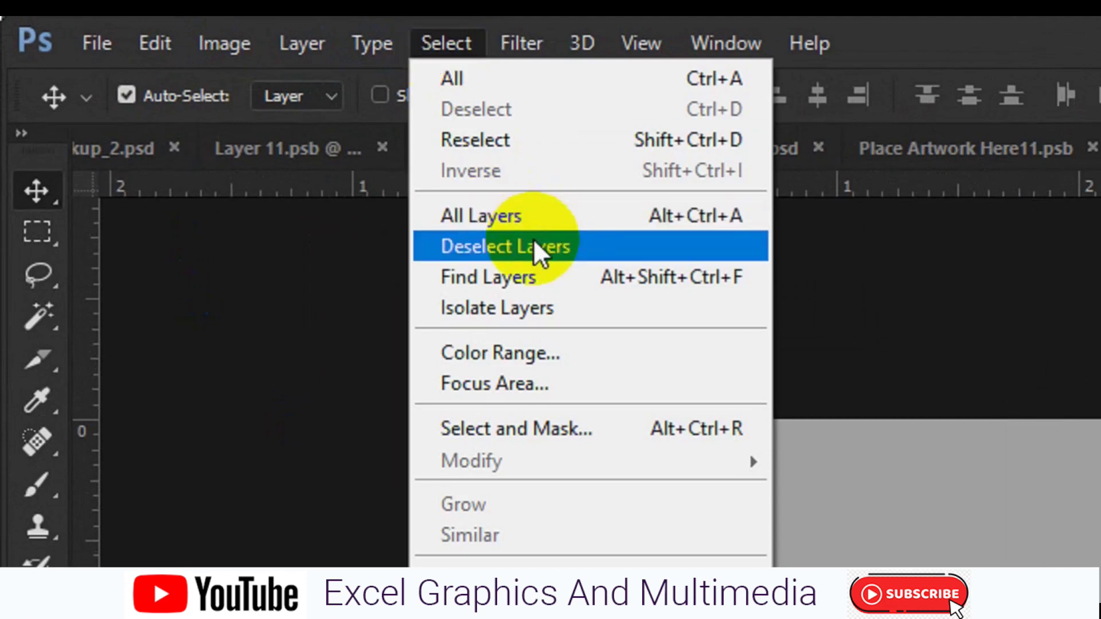
left_click(531, 71)
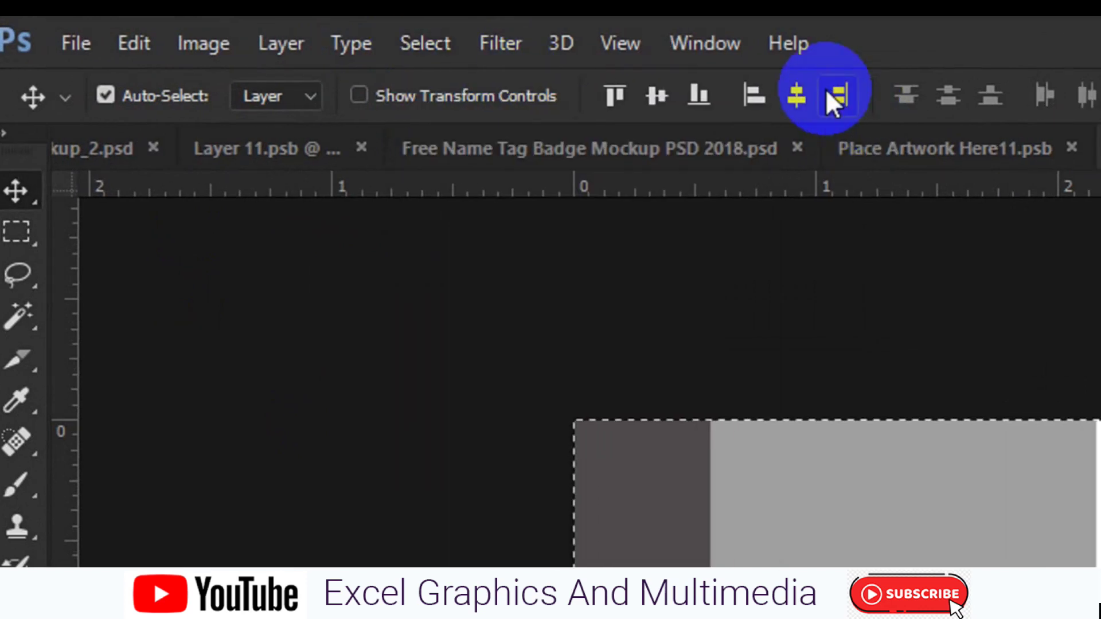
left_click(428, 49)
left_click(469, 110)
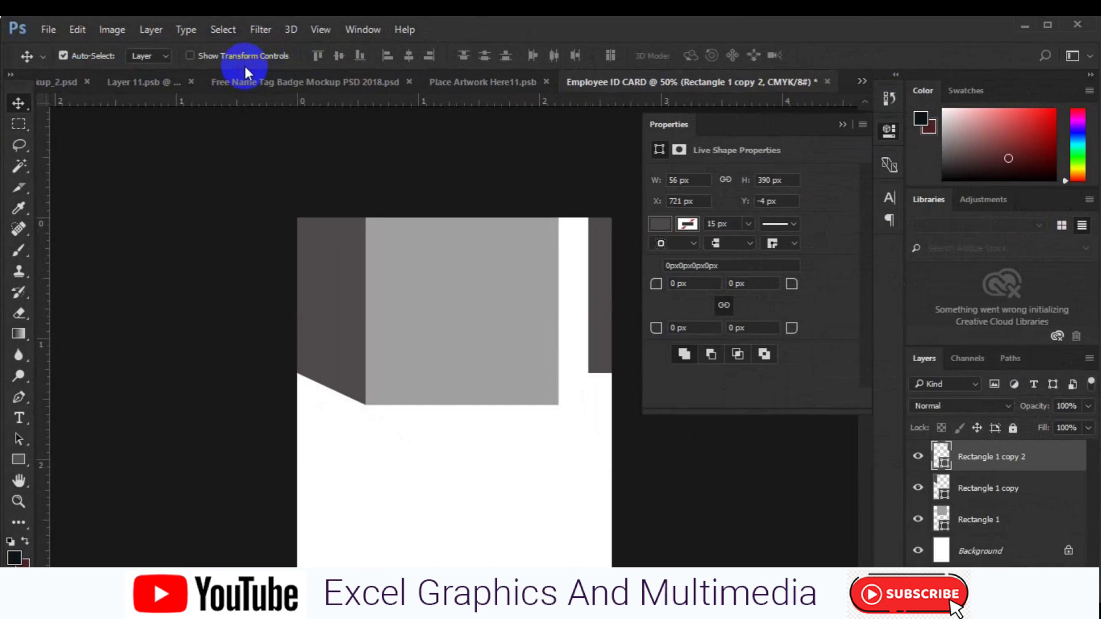
left_click(1003, 497)
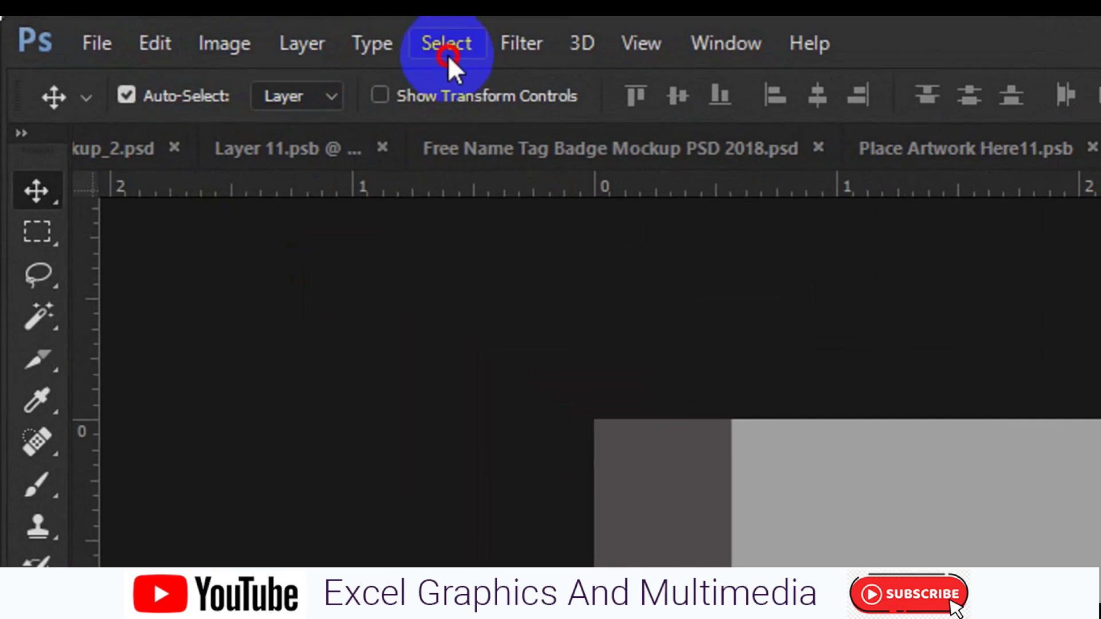
left_click(448, 53)
left_click(469, 89)
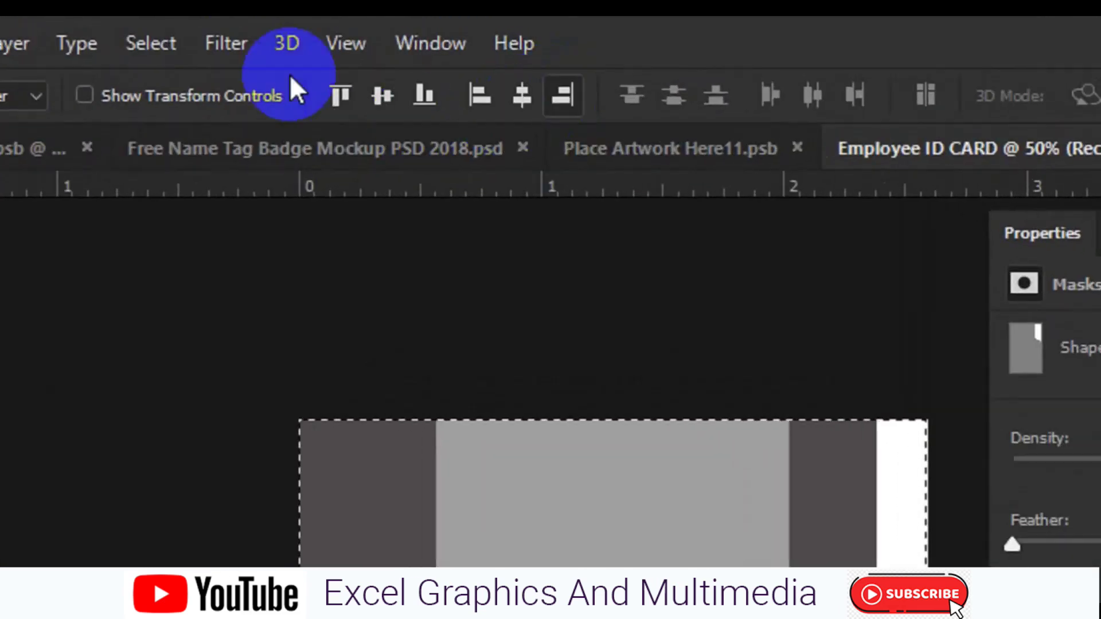
left_click(236, 55)
left_click(297, 109)
key("ctrl+t")
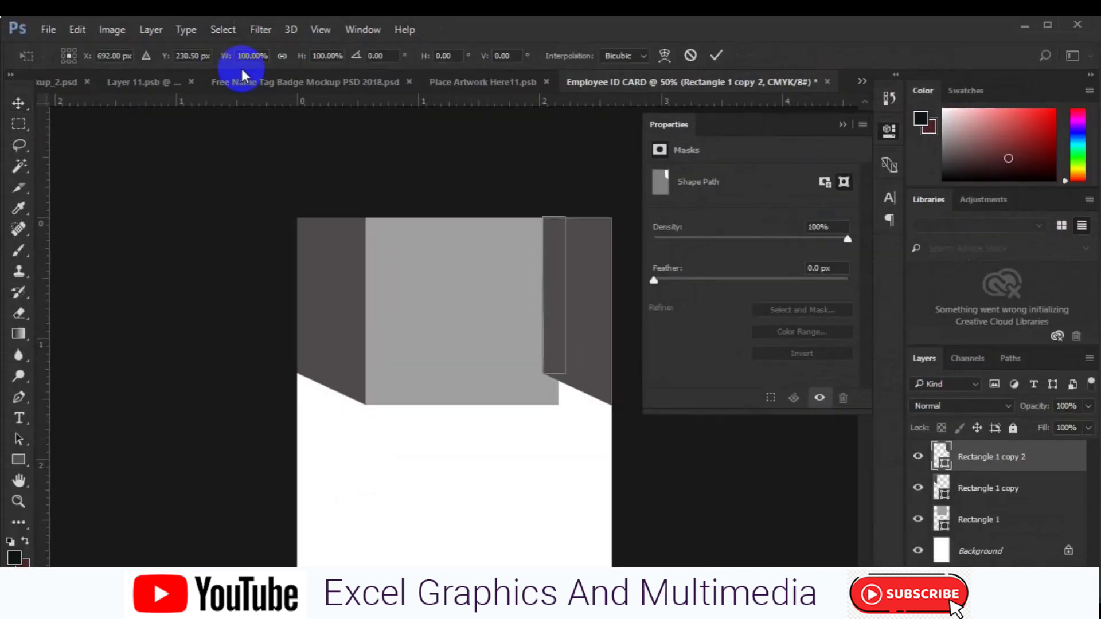
Flip the right panel horizontally and nudge it flush against the card's right edge
right_click(600, 347)
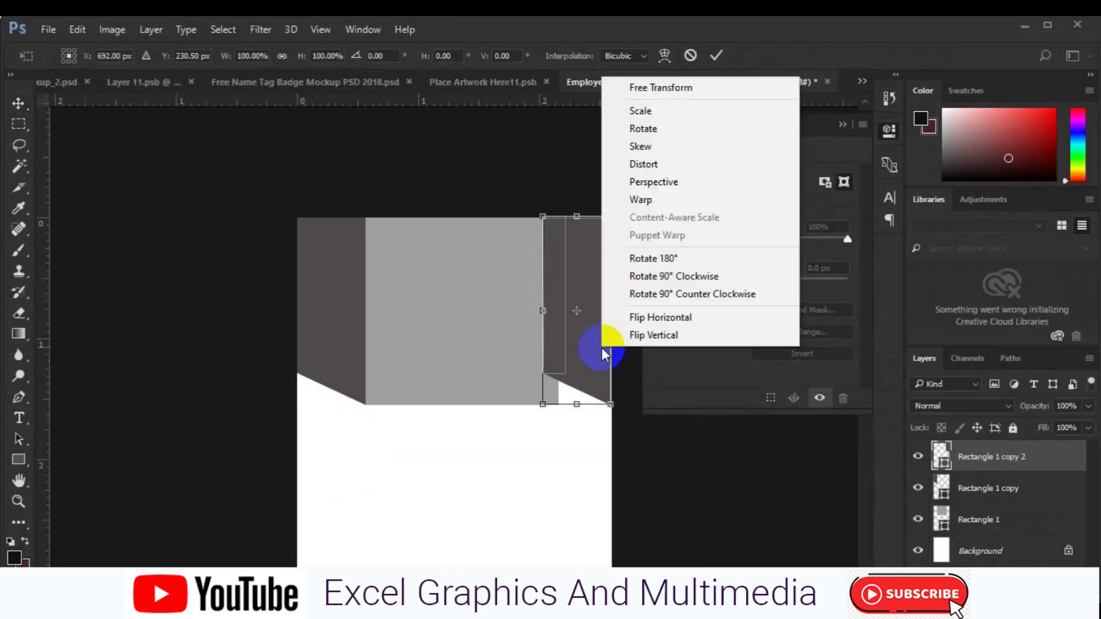
left_click(640, 320)
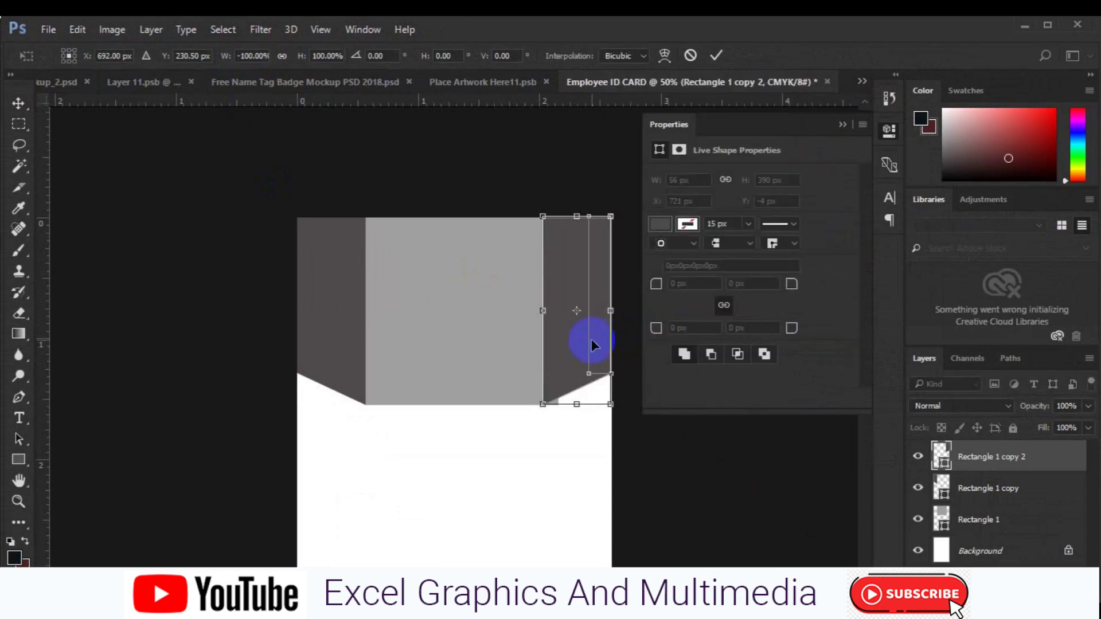
left_click_drag(600, 345, 611, 344)
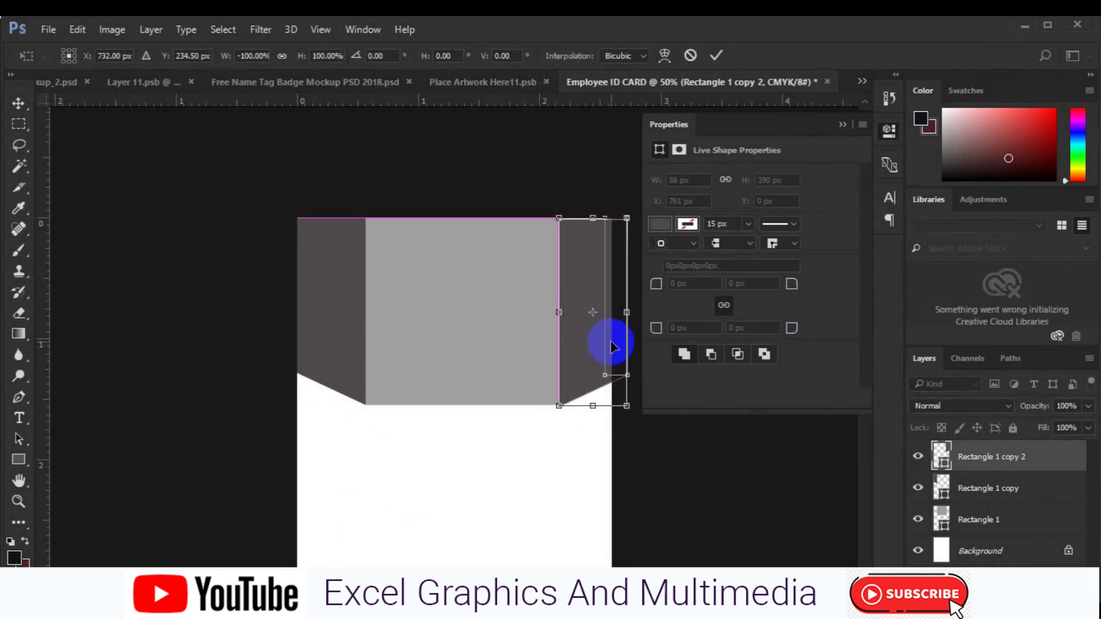
key("Return")
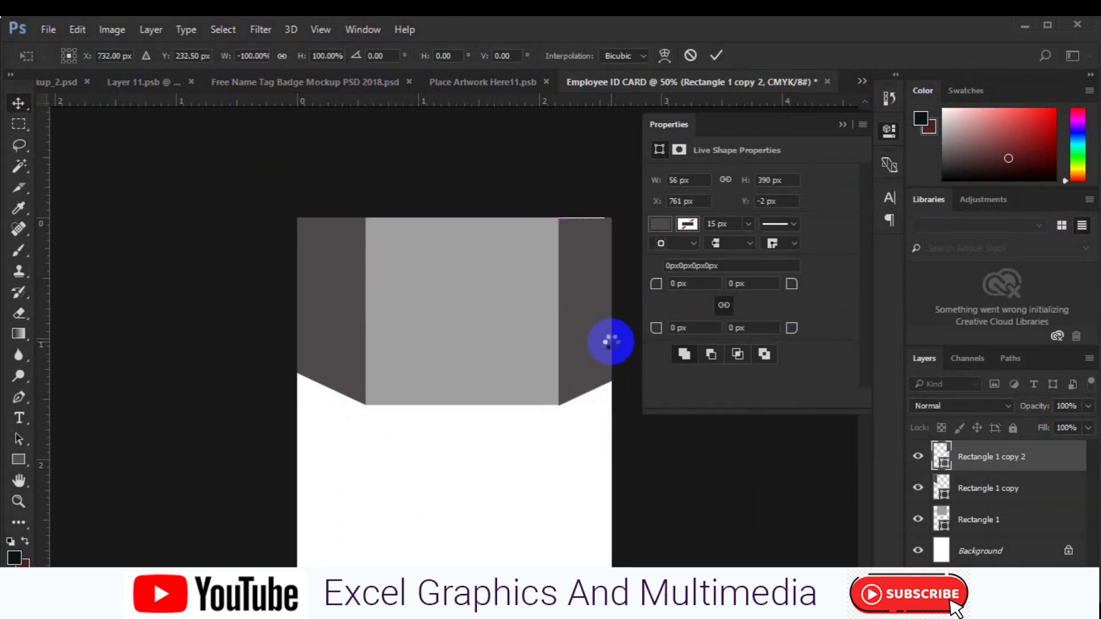
key("Right")
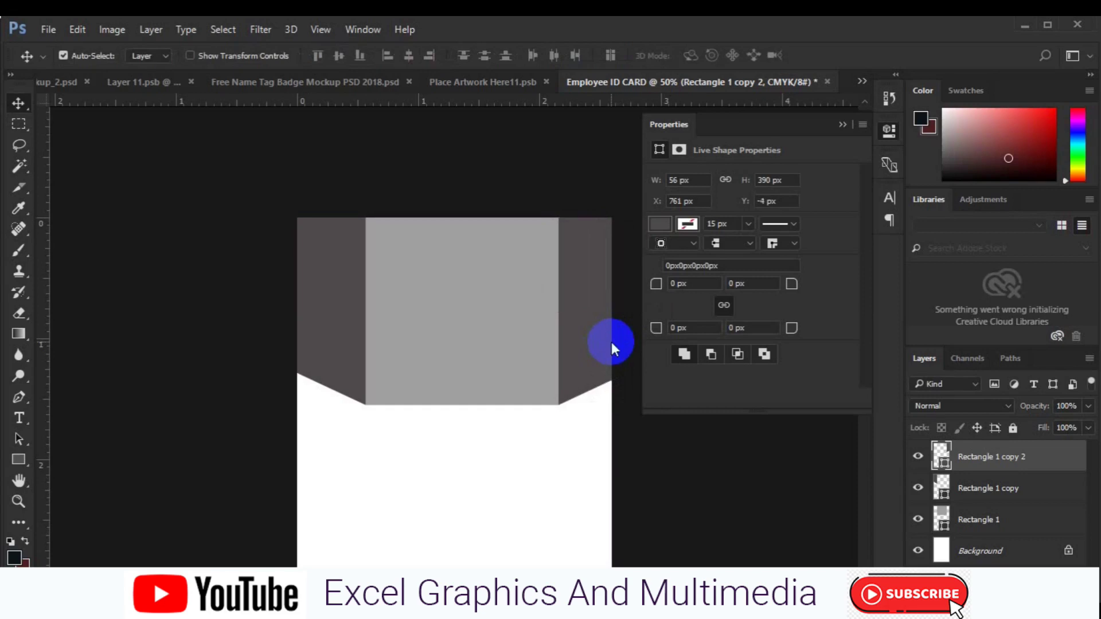
key("Right")
key("Left")
key("Left")
left_click(983, 490, "ctrl")
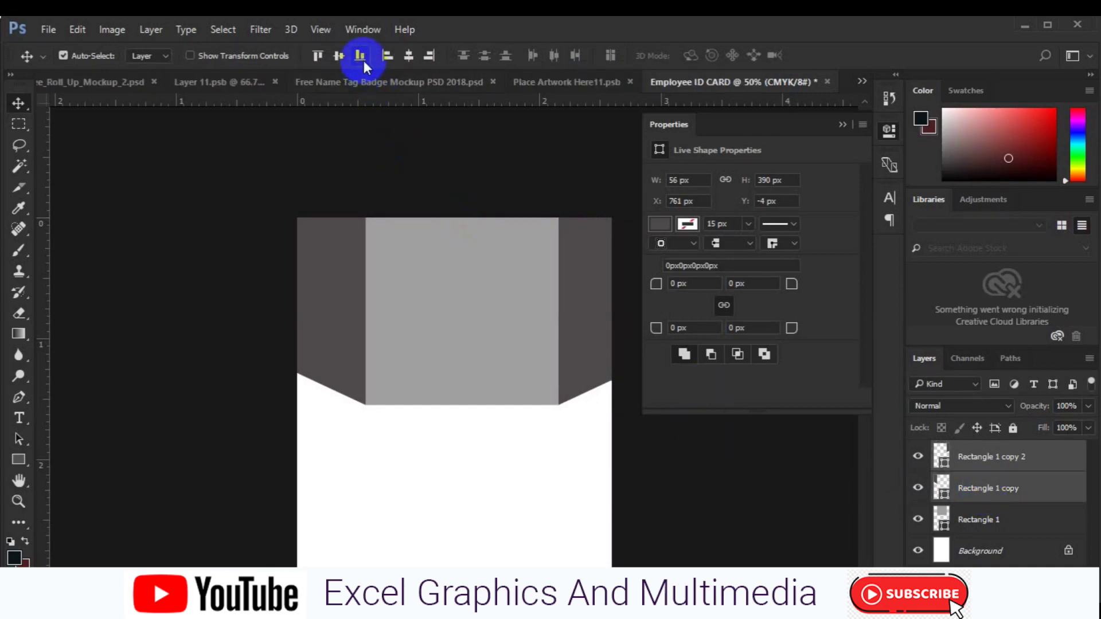
Select the three rectangle layers, trying Merge Shapes and then undoing it
left_click(965, 521, "ctrl")
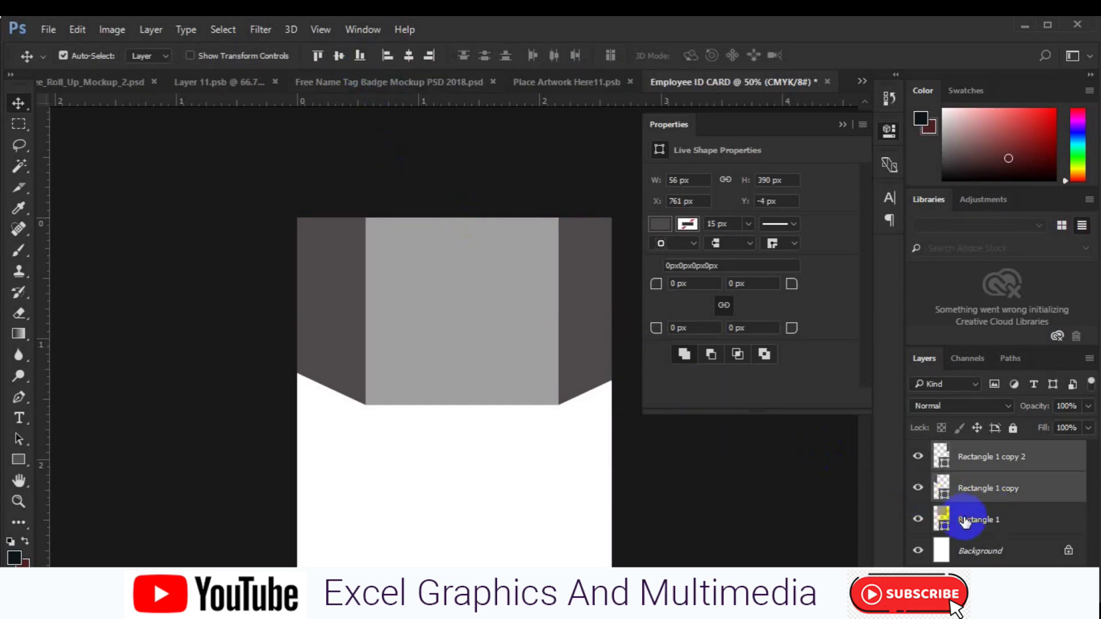
left_click(975, 464, "shift")
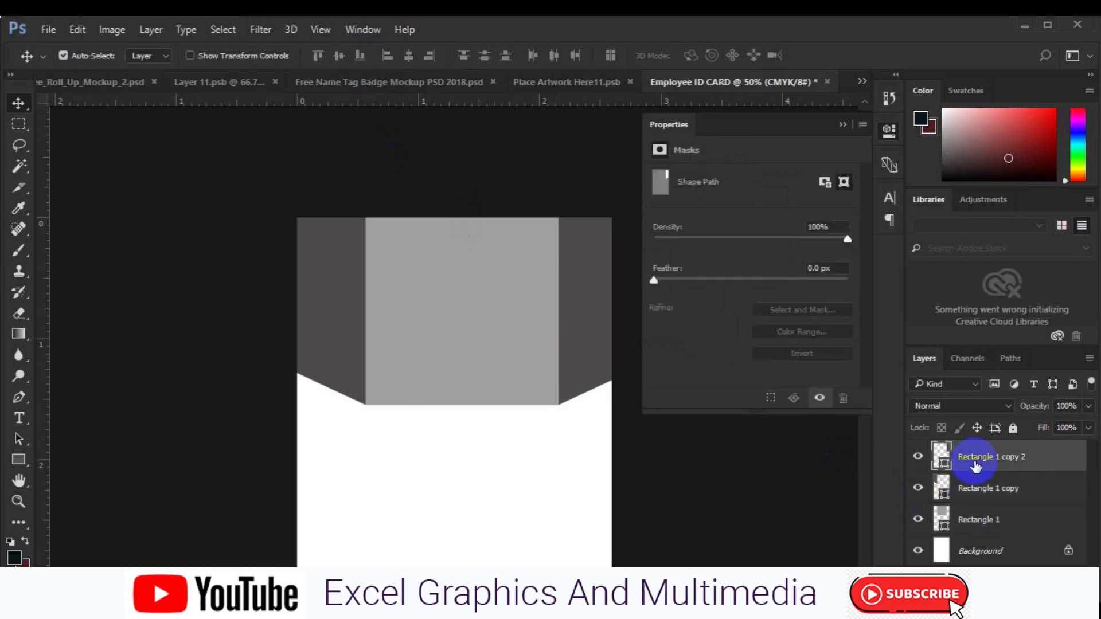
left_click(990, 530, "ctrl")
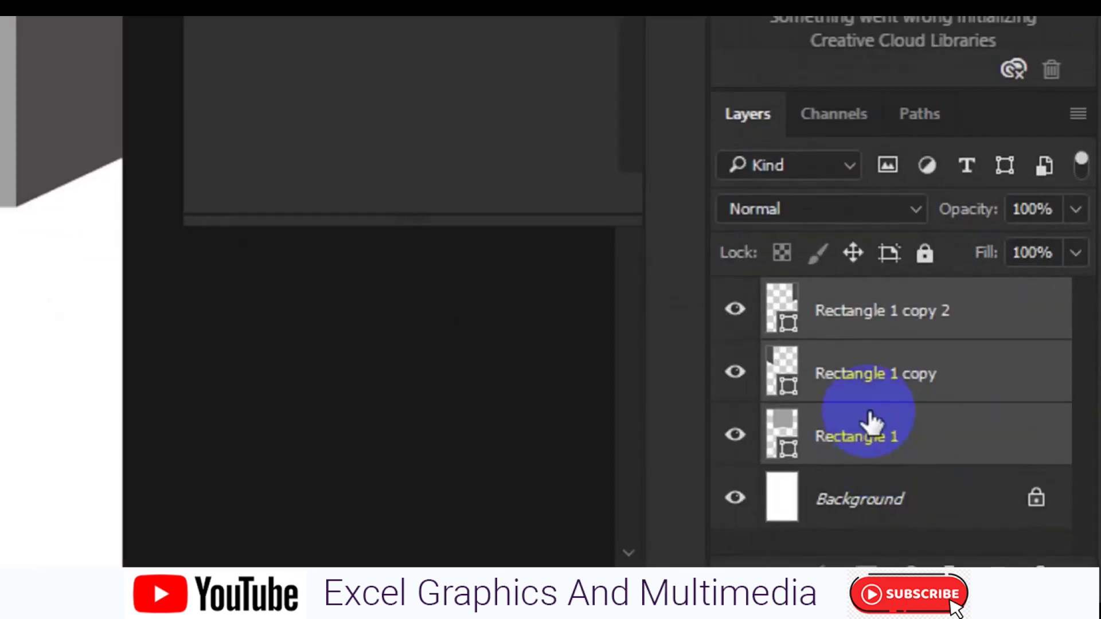
right_click(984, 509)
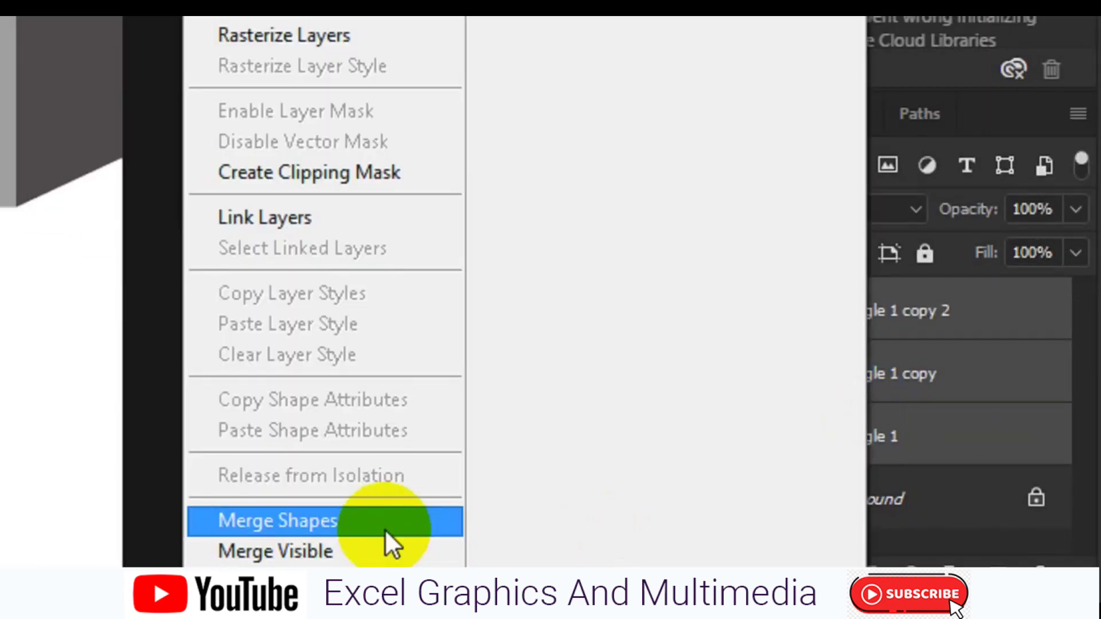
left_click(384, 522)
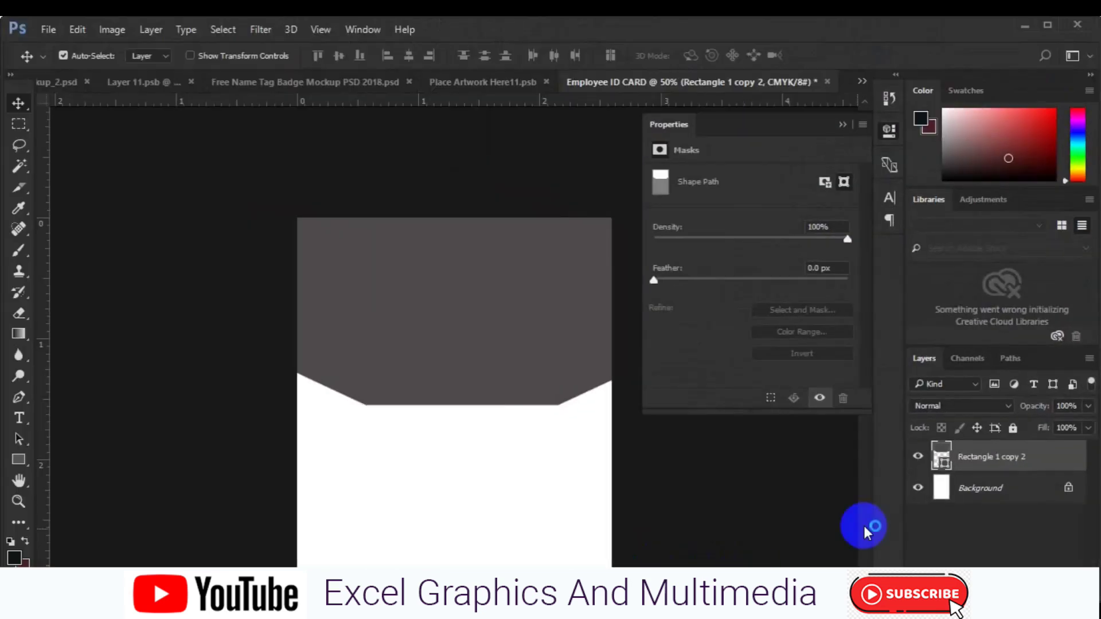
key("ctrl+z")
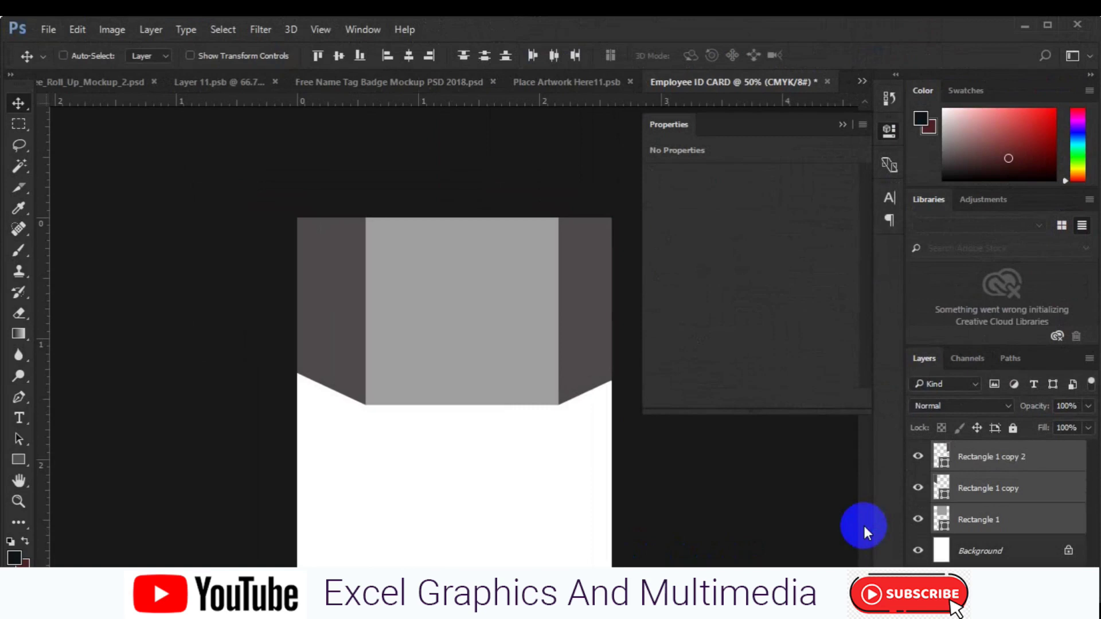
Group them as Group 1, duplicate the group, and nudge the original down slightly
key("ctrl+g")
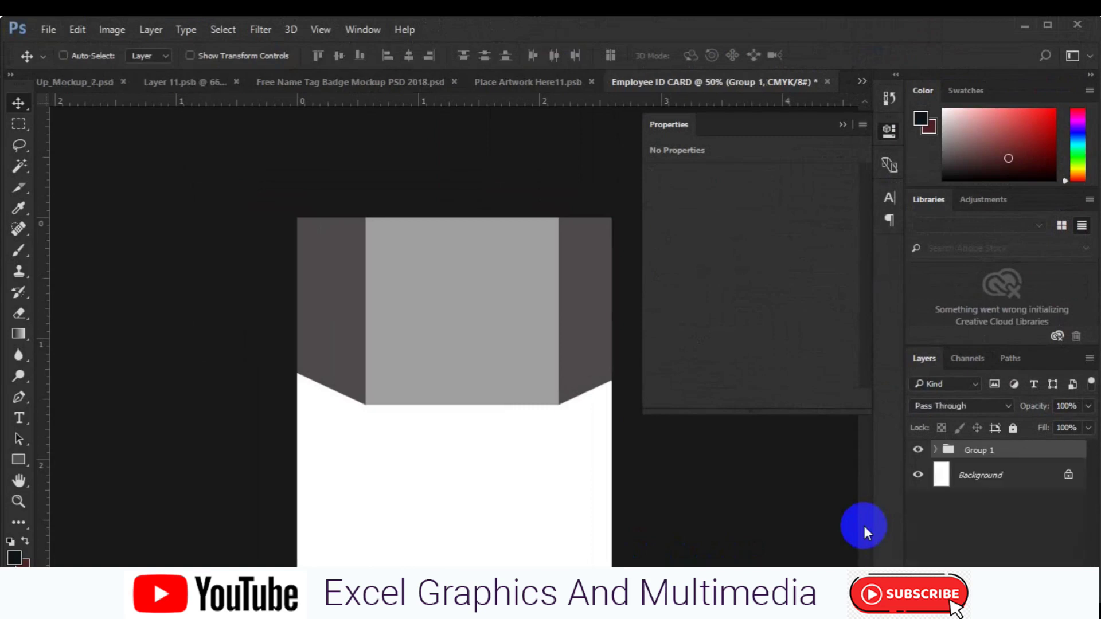
key("ctrl+j")
left_click(1004, 469)
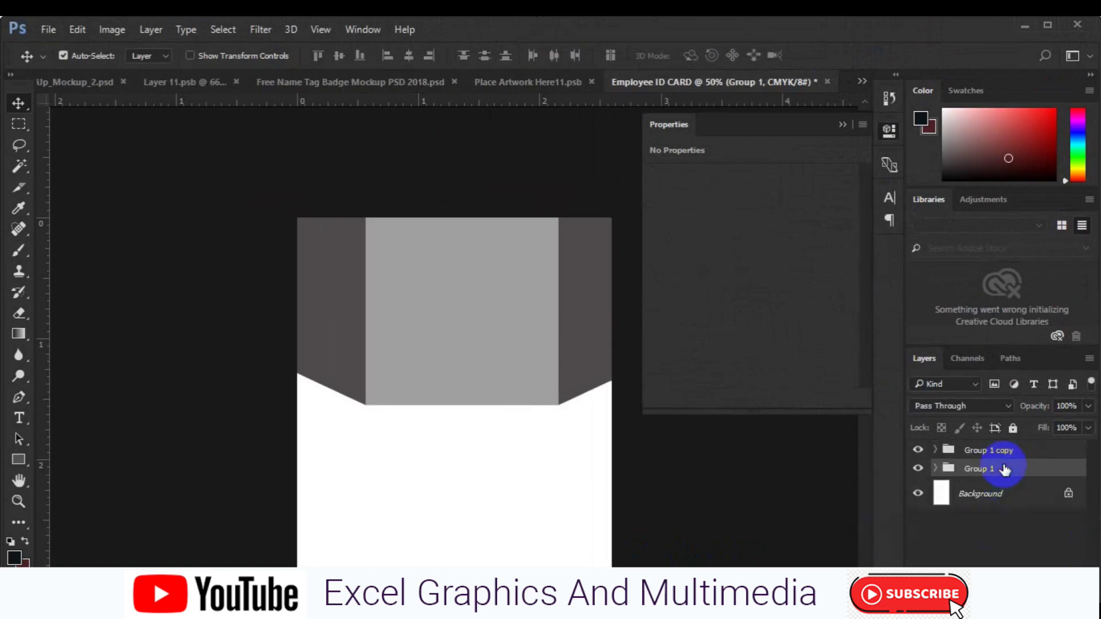
key("Down")
key("Down")
key("Down")
key("Down")
key("Down")
key("Down")
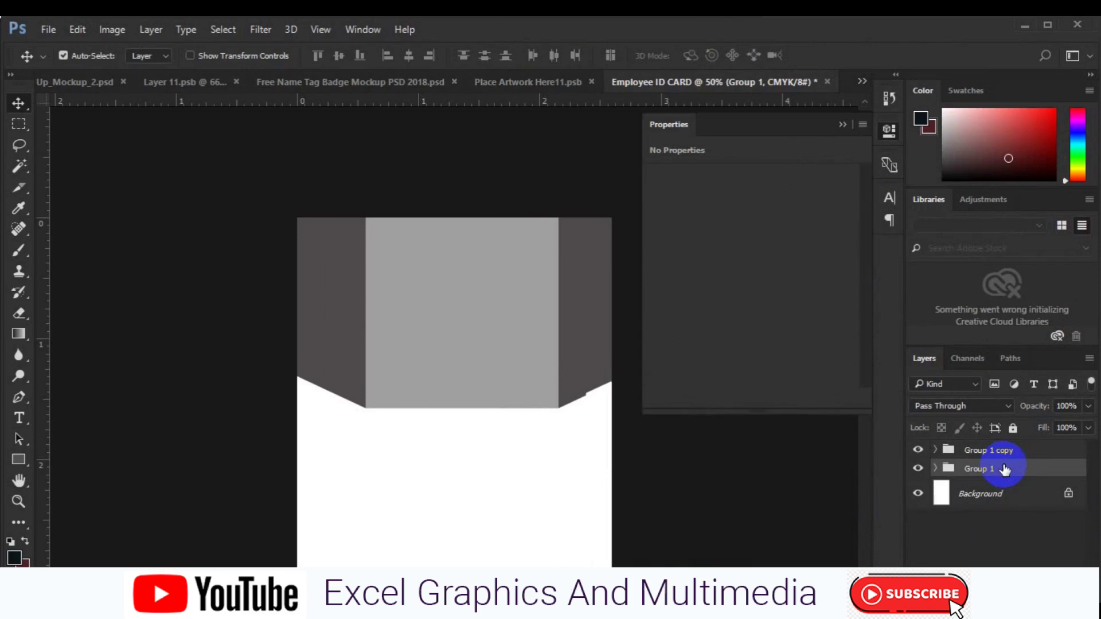
key("Down")
key("Down")
key("Down")
key("Down")
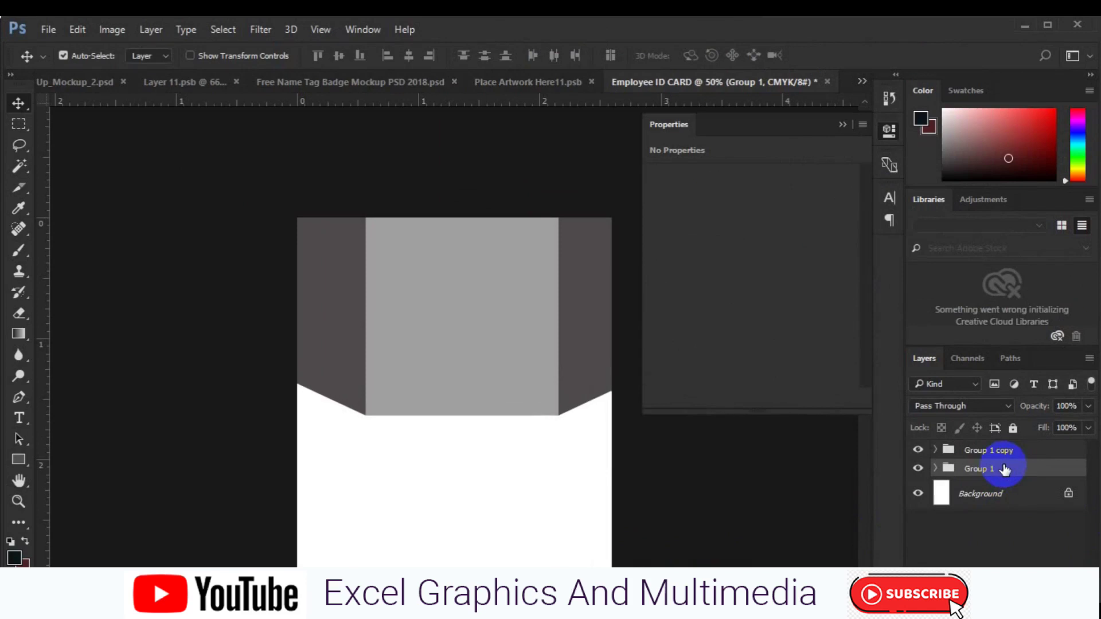
left_click(456, 346)
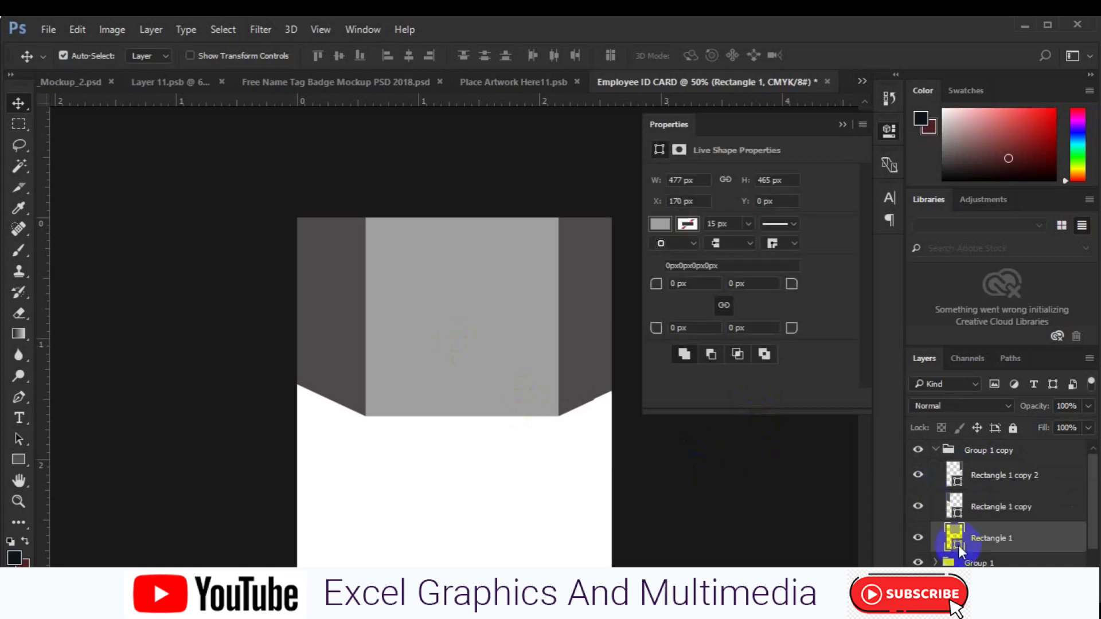
Fill the centre rectangle and right strip of Group 1 copy with white
double_click(954, 542)
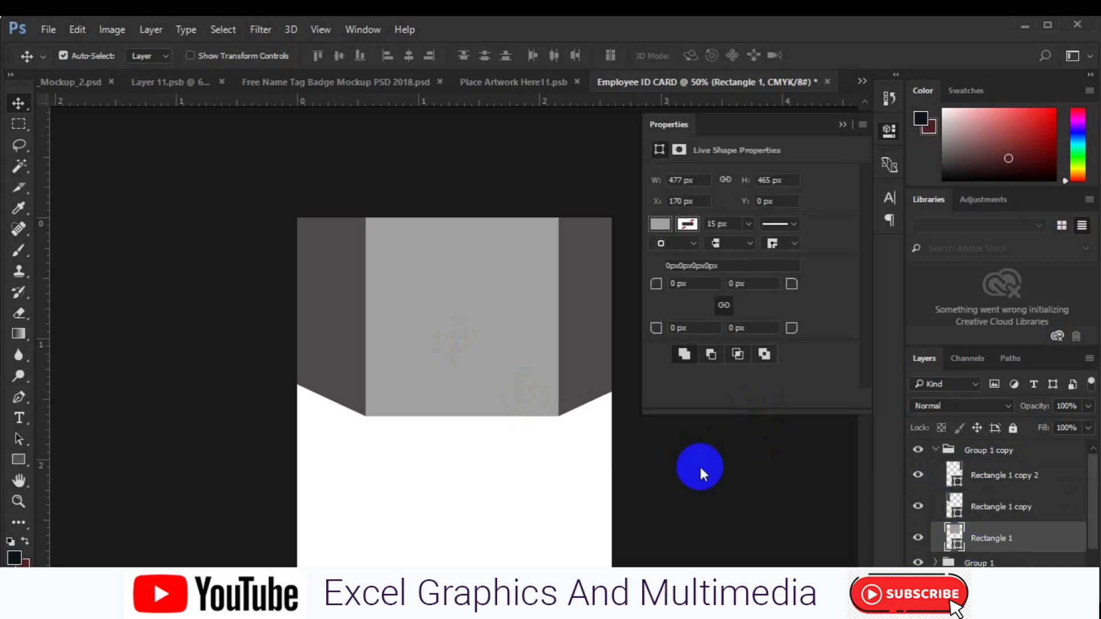
left_click(549, 476)
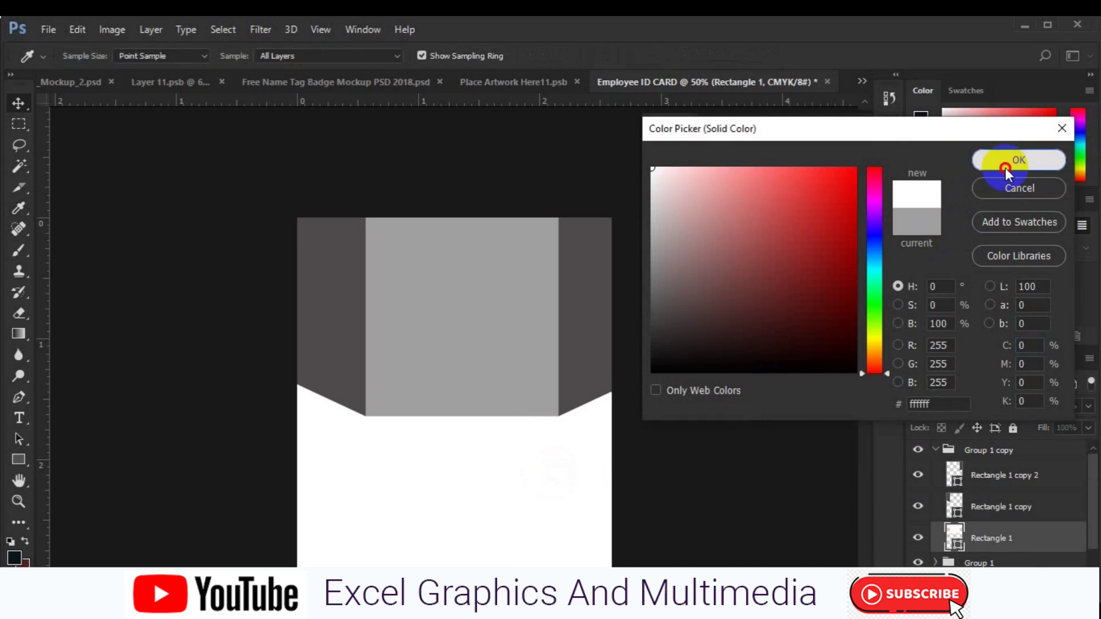
left_click(1007, 163)
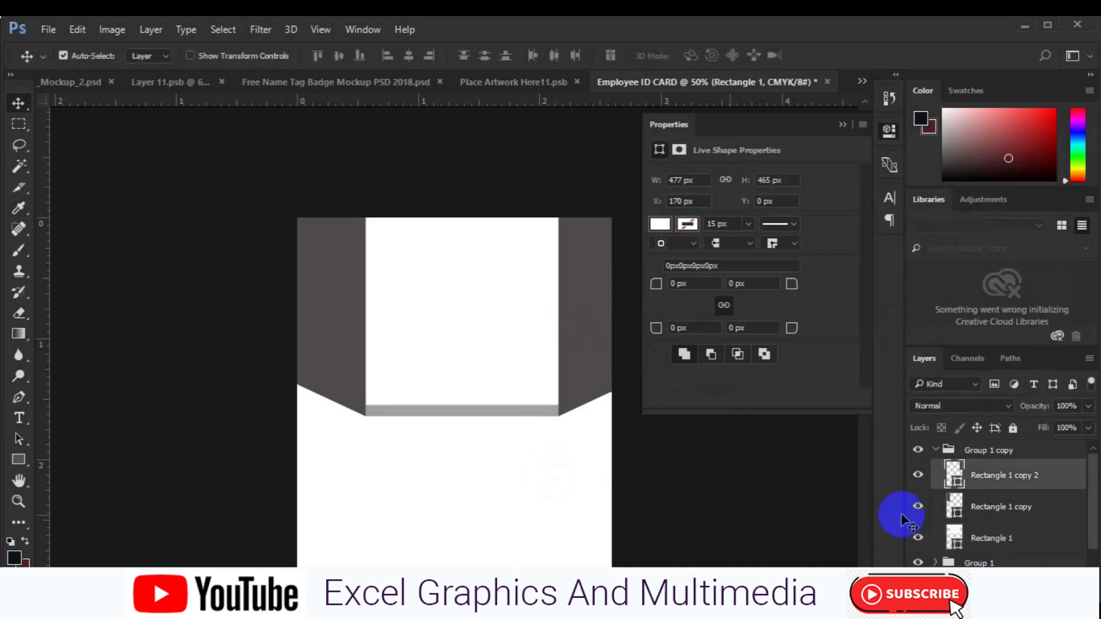
left_click(955, 484)
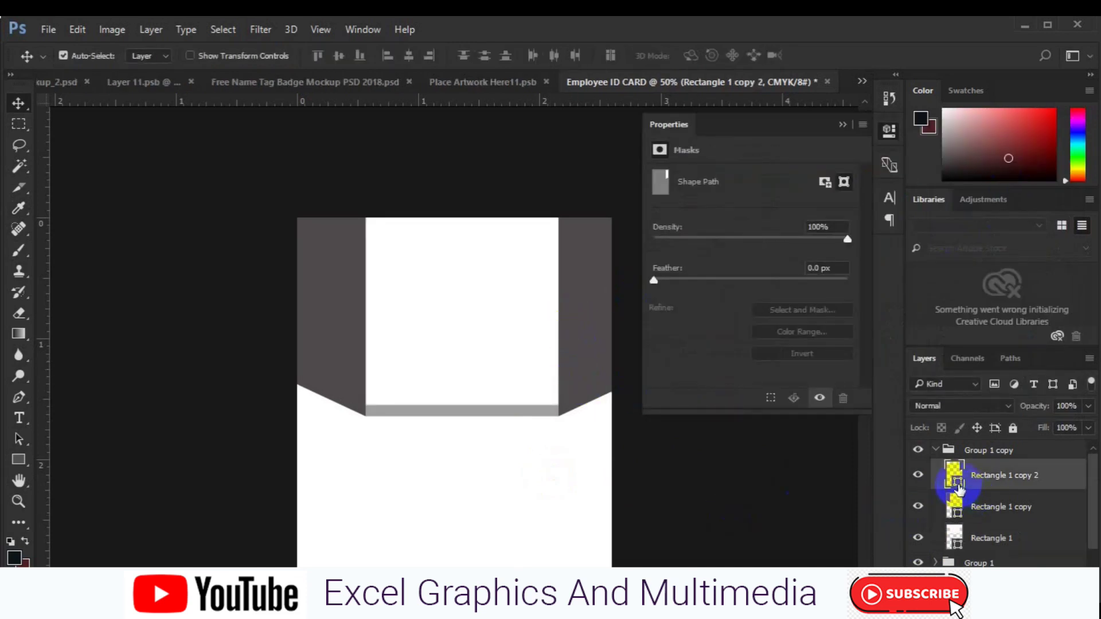
double_click(954, 485)
left_click(560, 494)
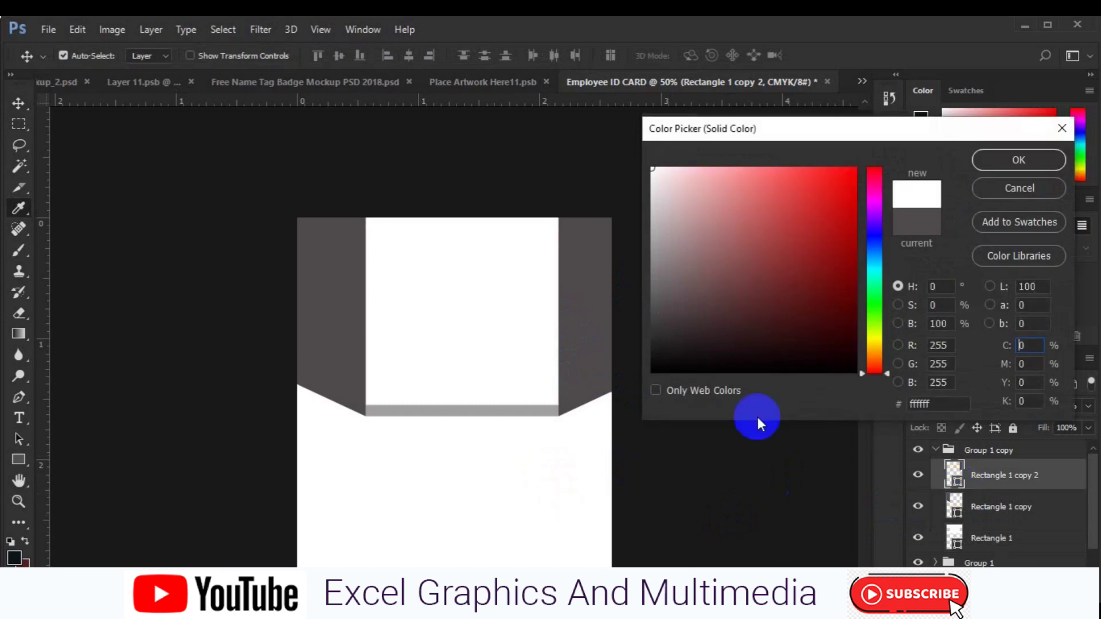
left_click(1002, 161)
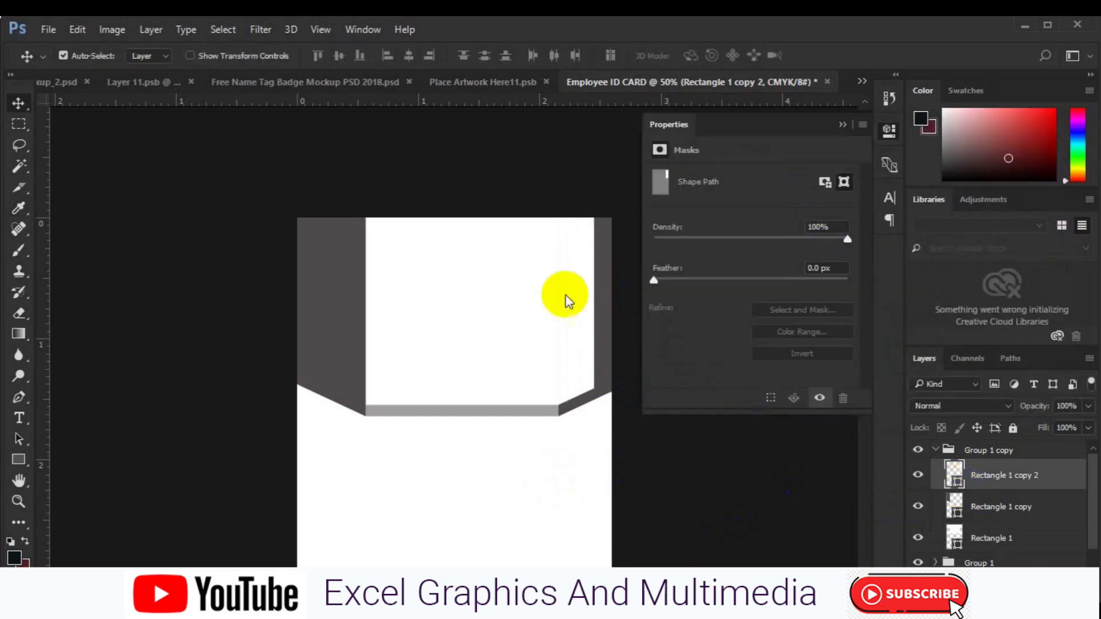
Fill the left strip white and collapse Group 1 copy
left_click(338, 332)
left_click(954, 511)
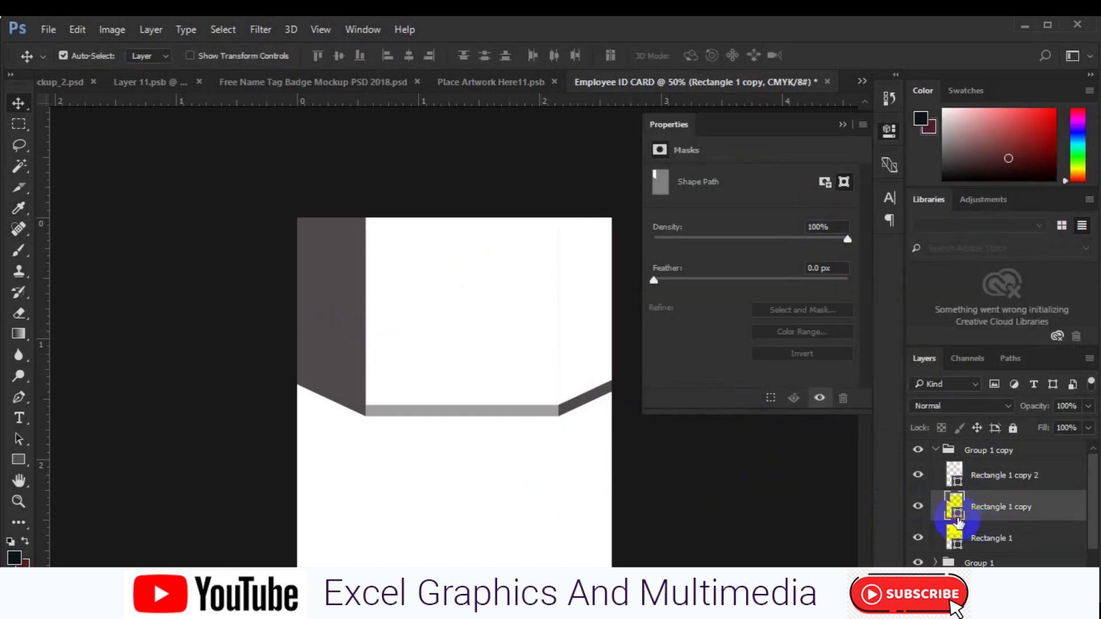
double_click(956, 512)
left_click(565, 493)
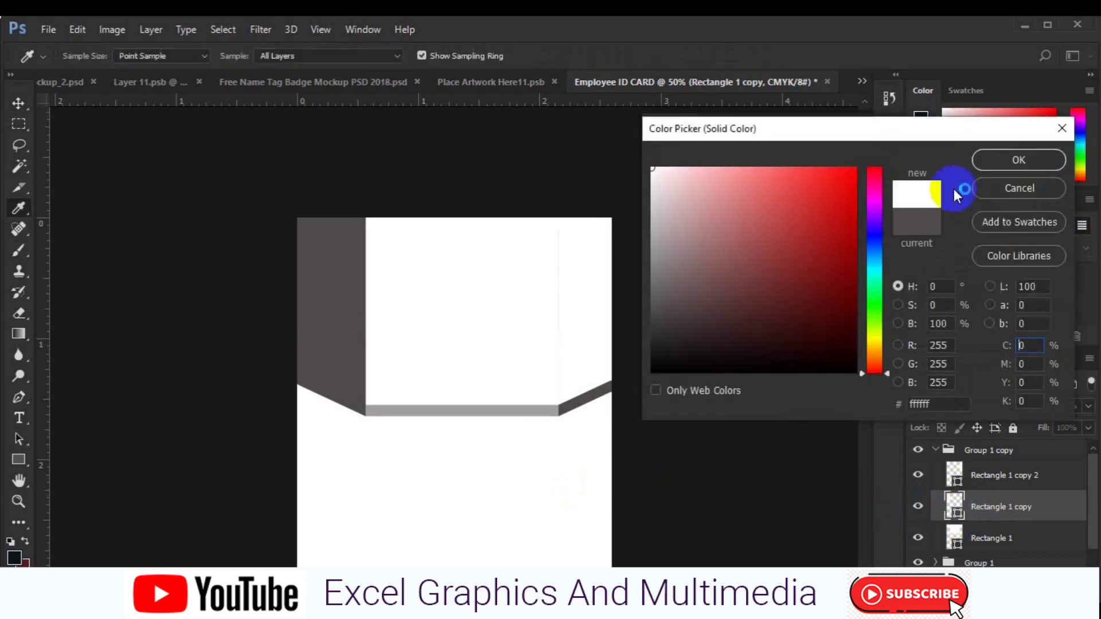
left_click(1002, 164)
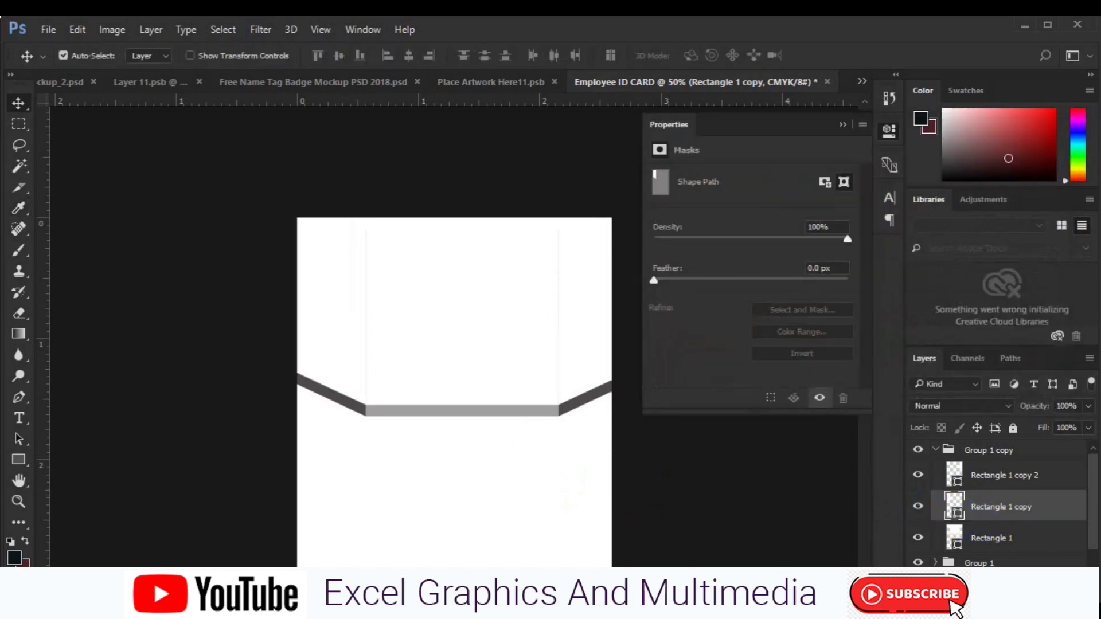
left_click(936, 449)
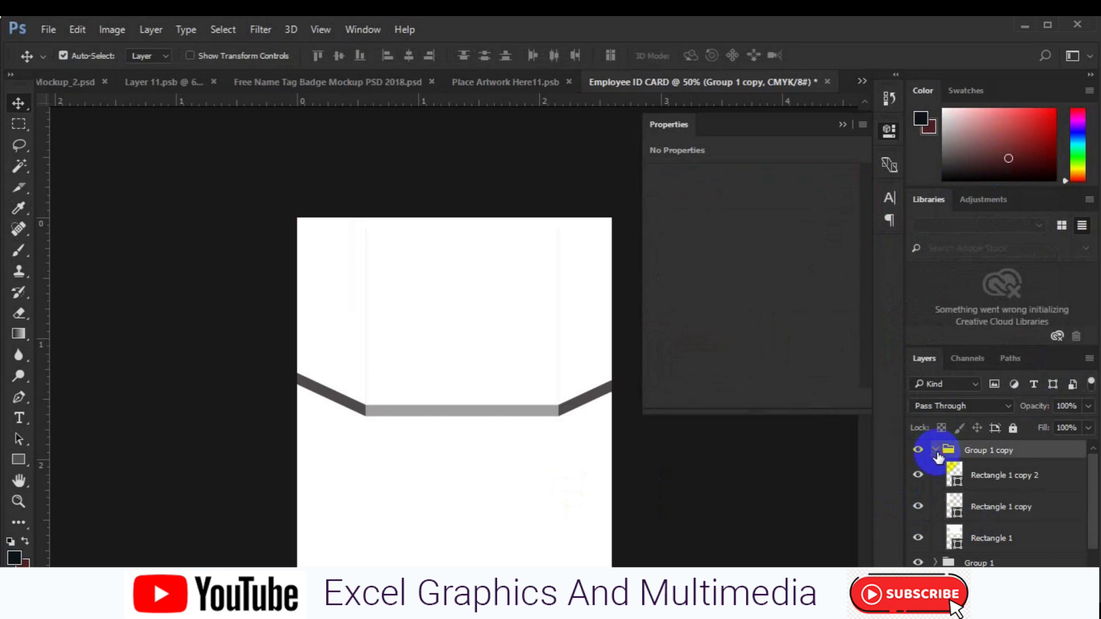
left_click(842, 124)
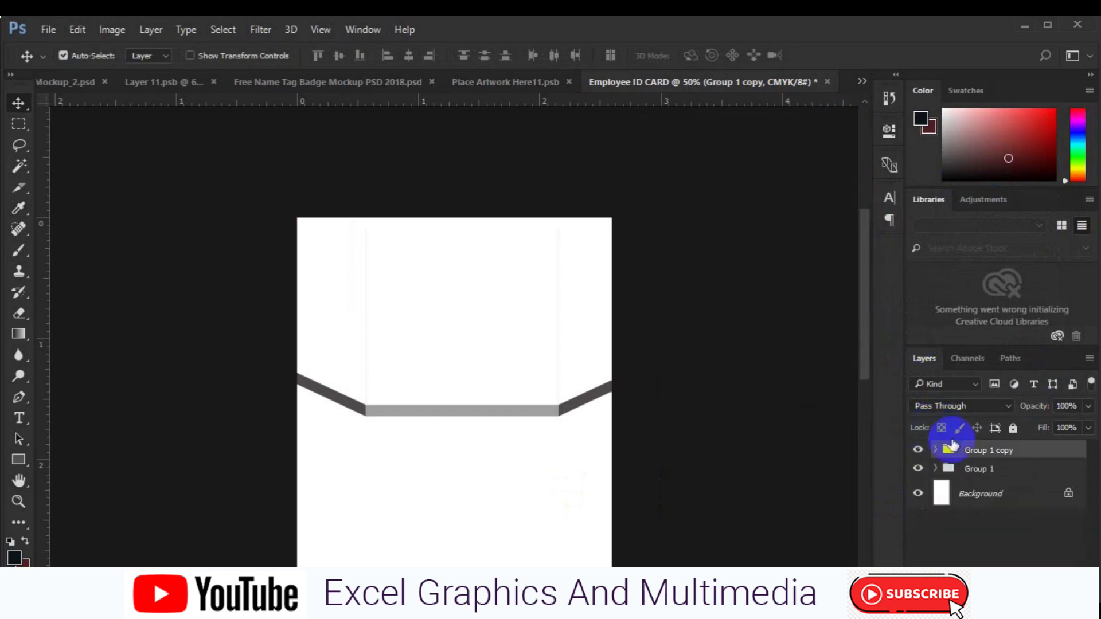
Select Group 1 and Group 1 copy together and move them up slightly
left_click(972, 468)
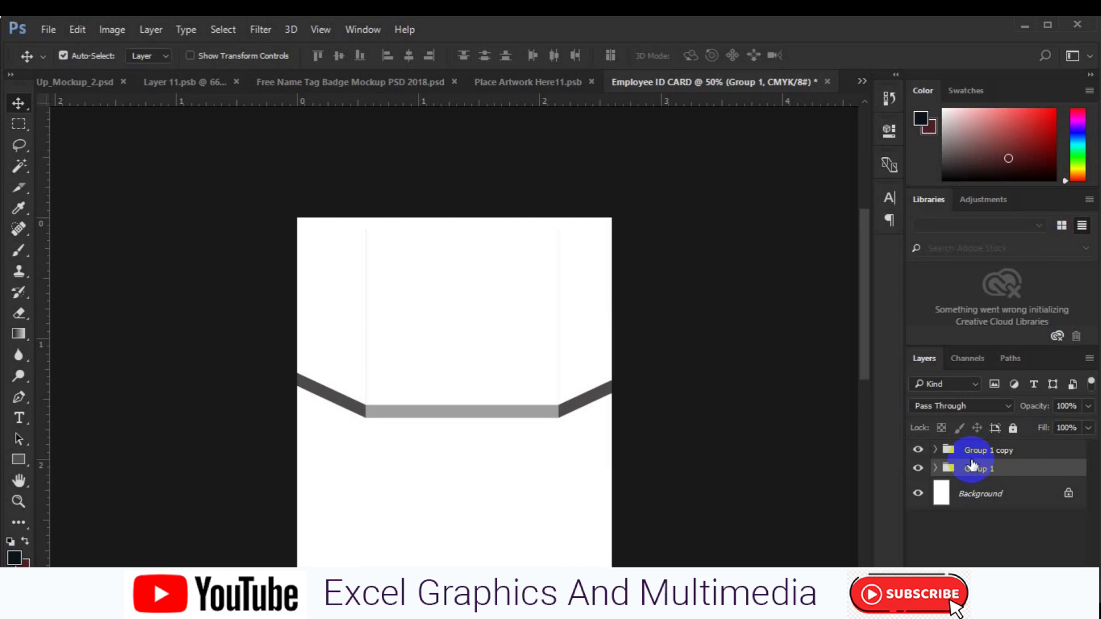
key("Down")
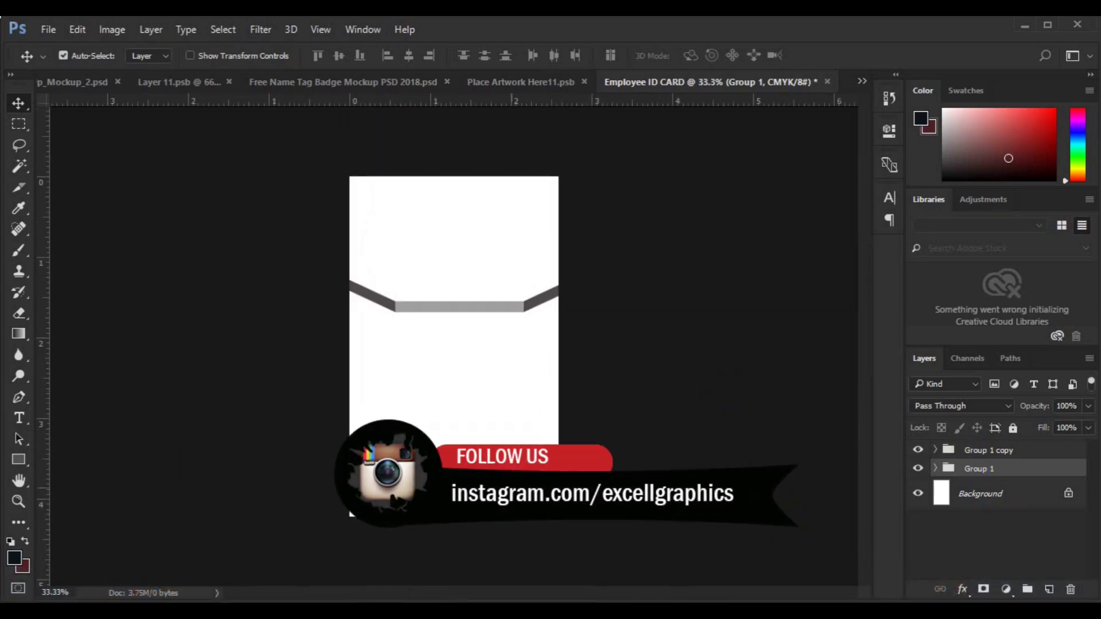
left_click(466, 491)
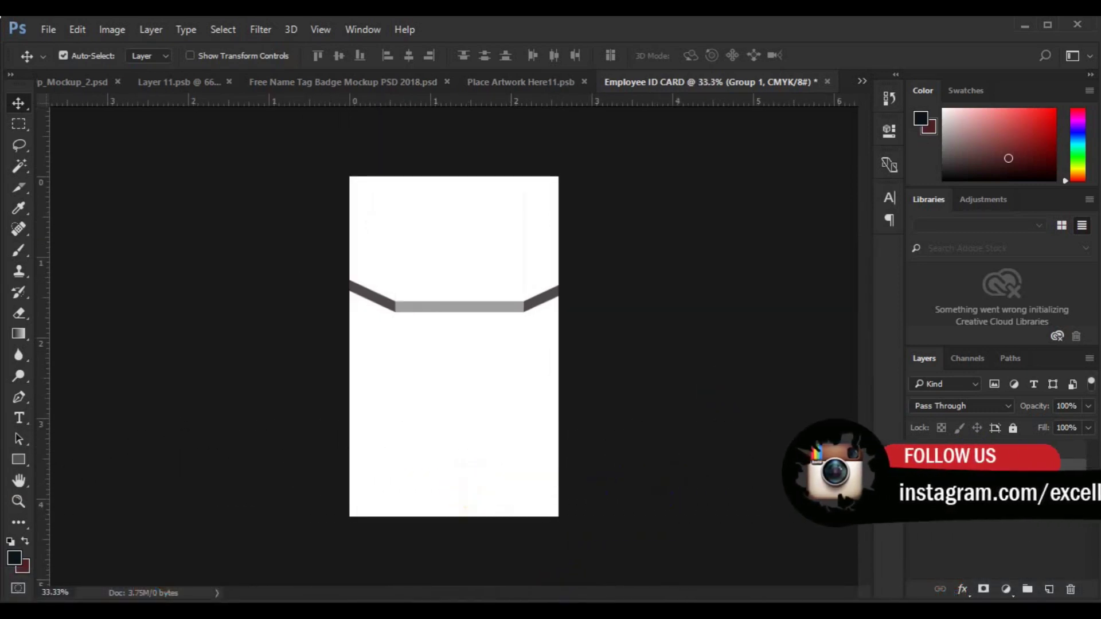
left_click(981, 469)
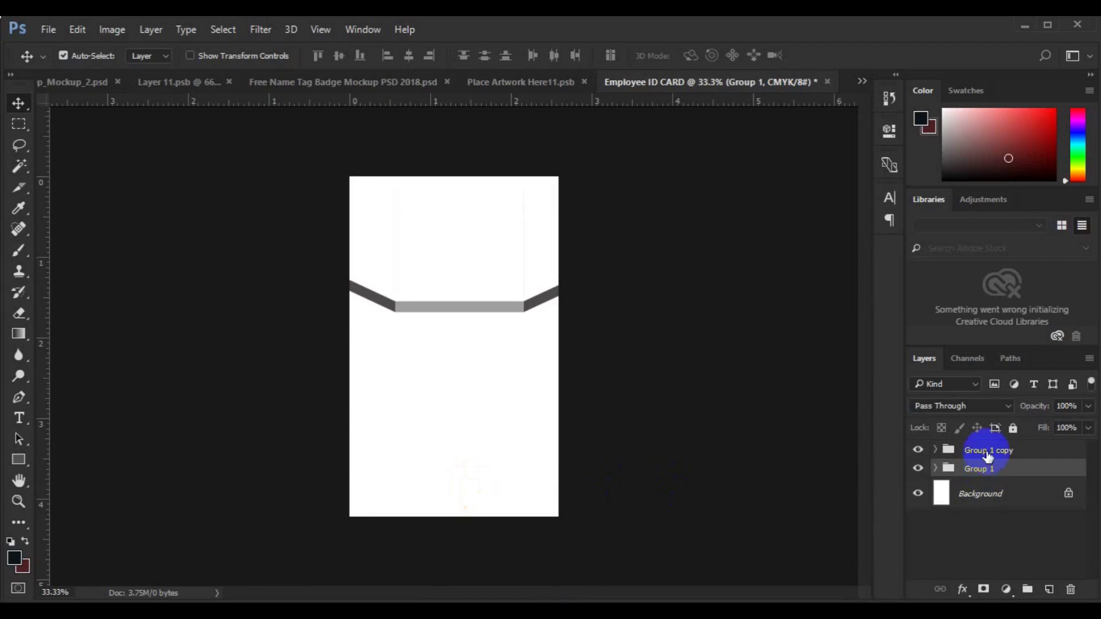
left_click(987, 455, "shift")
key("ctrl+t")
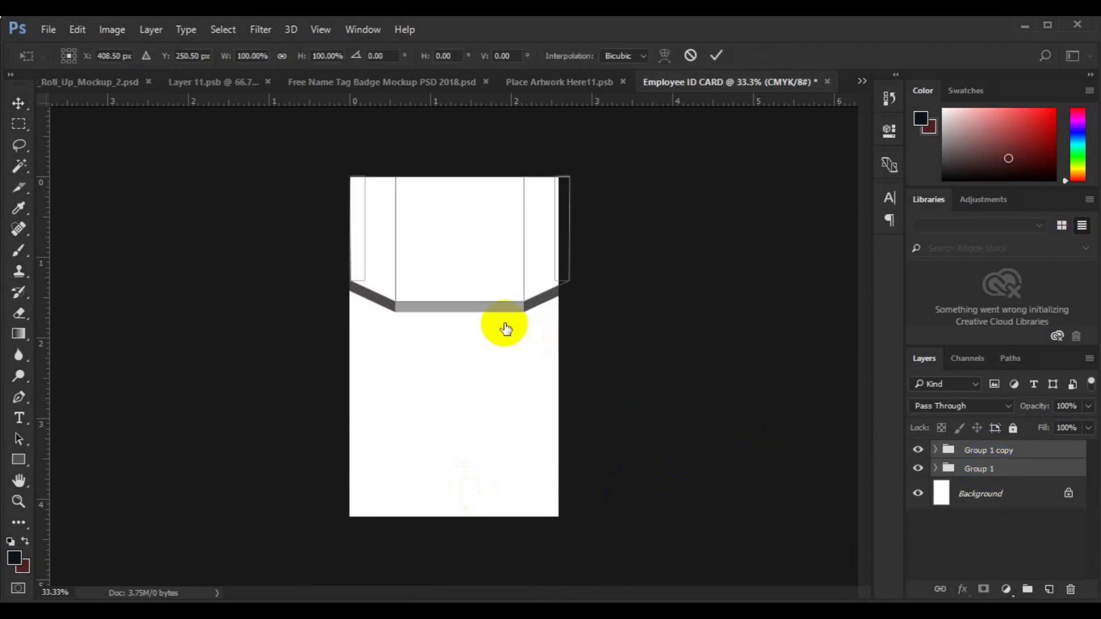
key("Return")
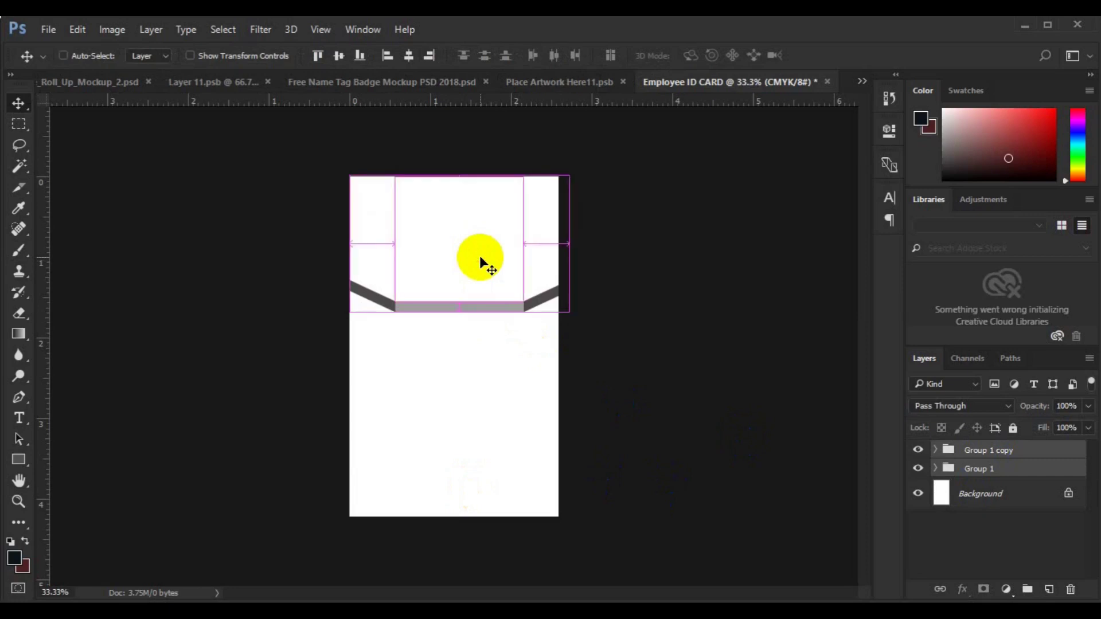
key("ctrl+t")
left_click_drag(480, 250, 482, 242)
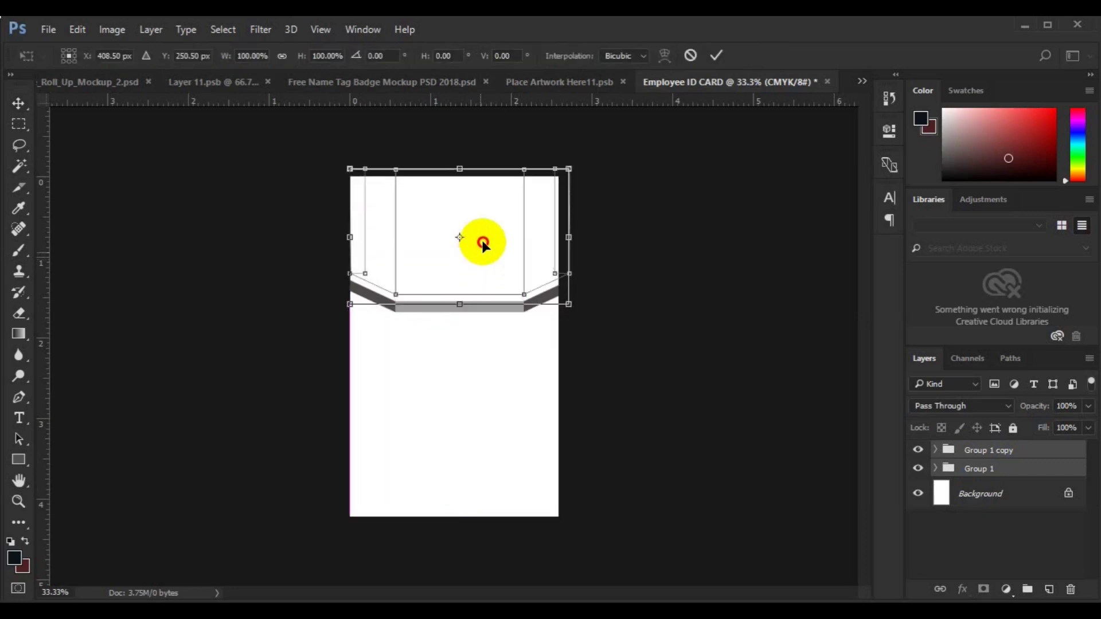
key("shift+Up")
key("shift+Up")
key("shift+Up")
key("shift+Up")
key("shift+Up")
key("shift+Up")
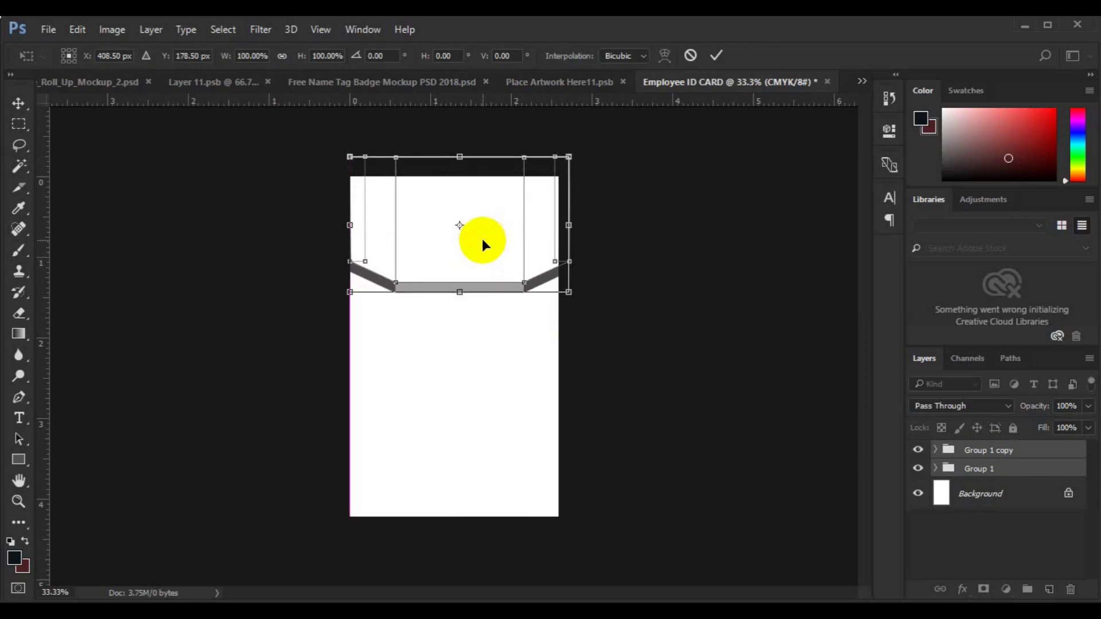
key("Return")
Group them into Group 2 and centre it horizontally on the card
key("ctrl+g")
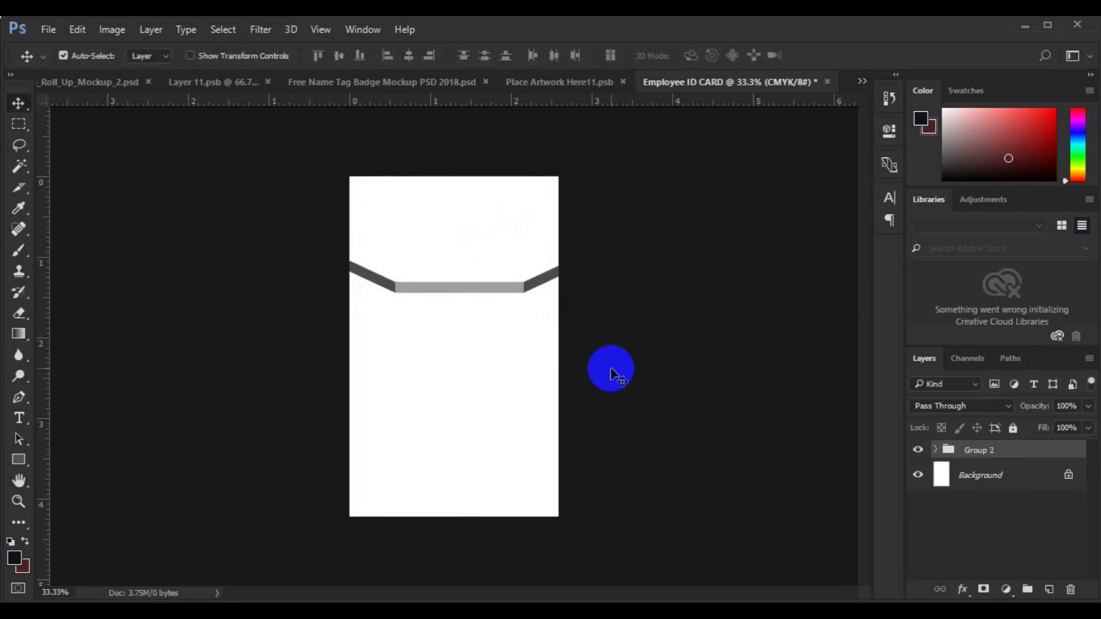
key("ctrl+a")
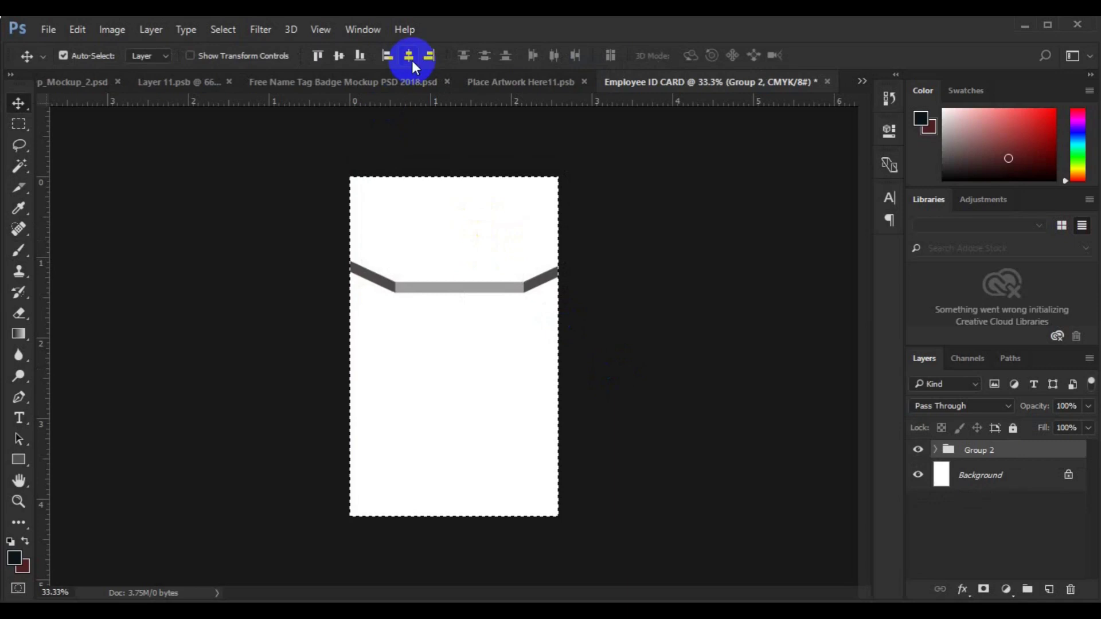
left_click(412, 60)
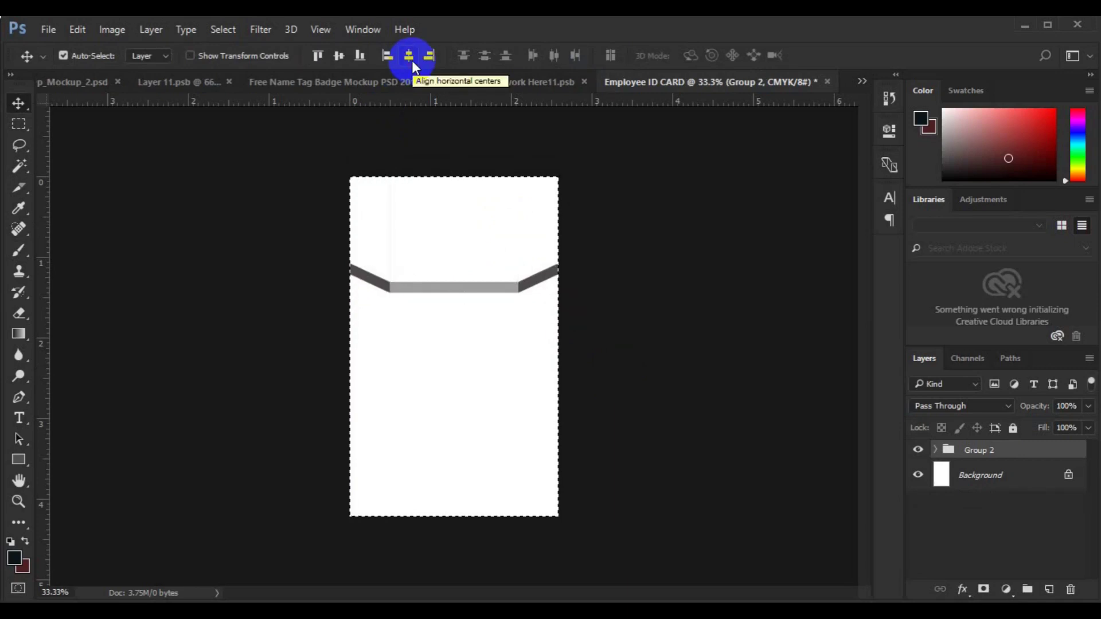
key("ctrl+d")
left_click(991, 481)
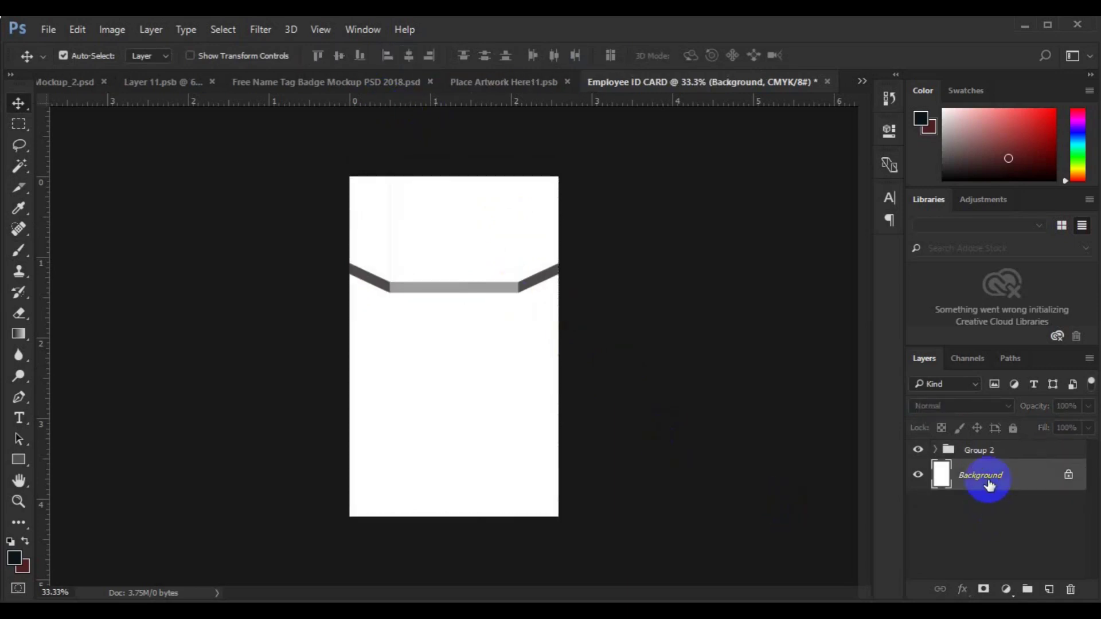
Draw a grey rectangle spanning the lower part of the card
left_click(20, 459)
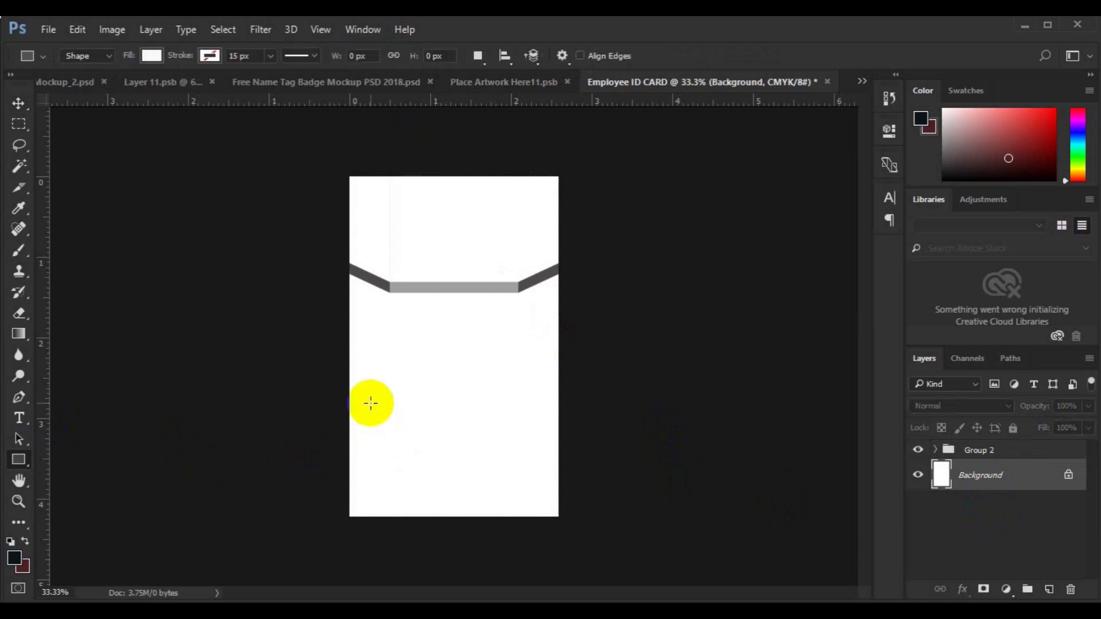
left_click_drag(370, 399, 511, 470)
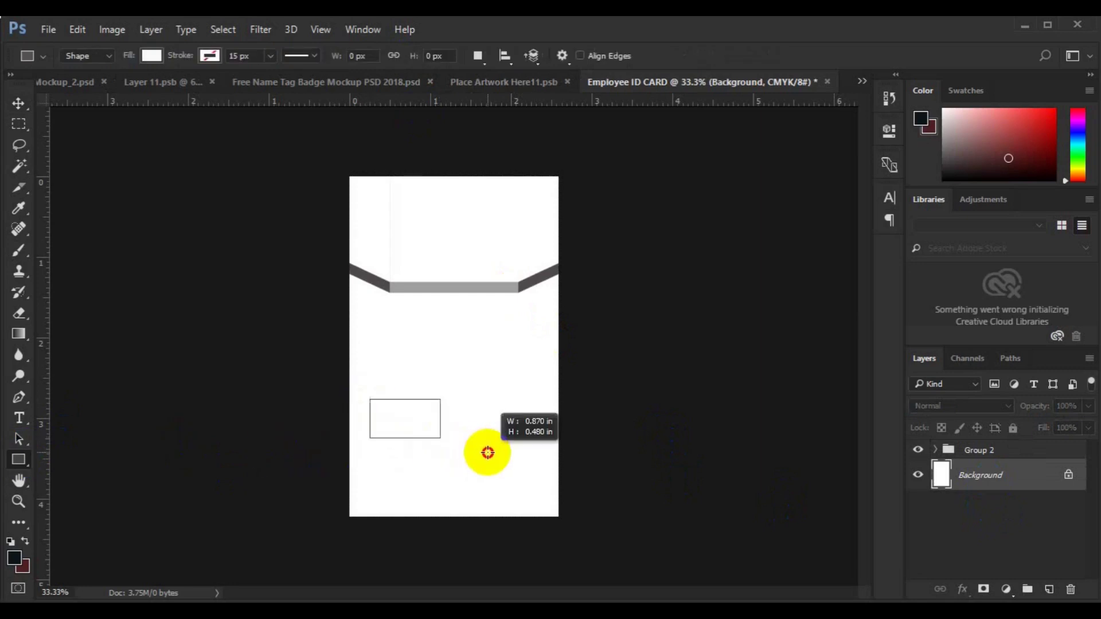
left_click_drag(512, 470, 538, 495)
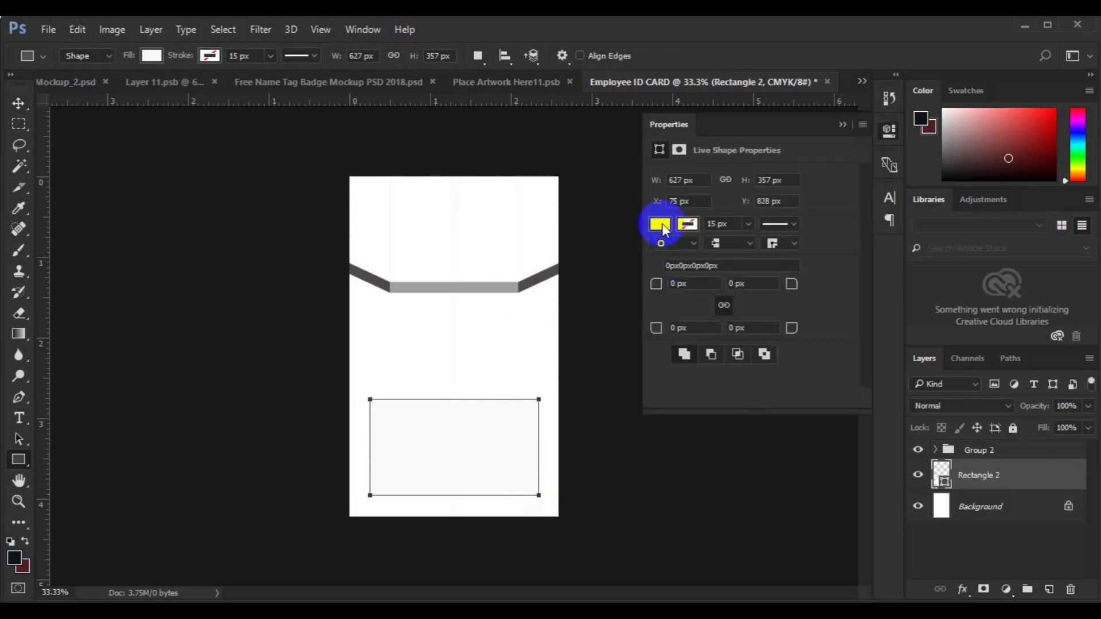
left_click(660, 224)
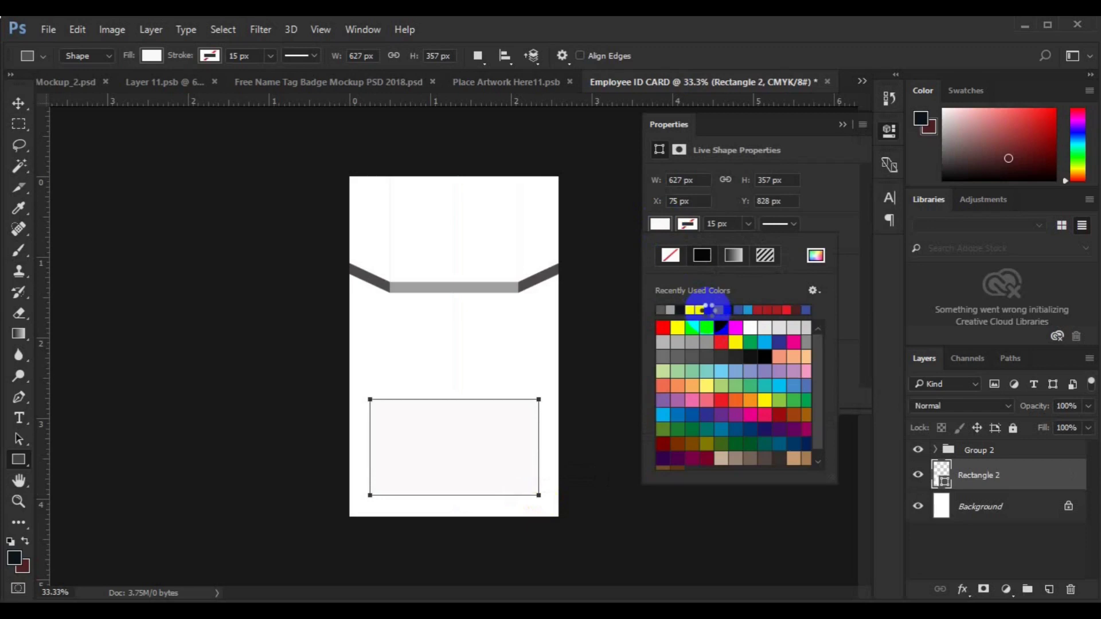
left_click(709, 309)
Centre the grey rectangle horizontally on the card
key("v")
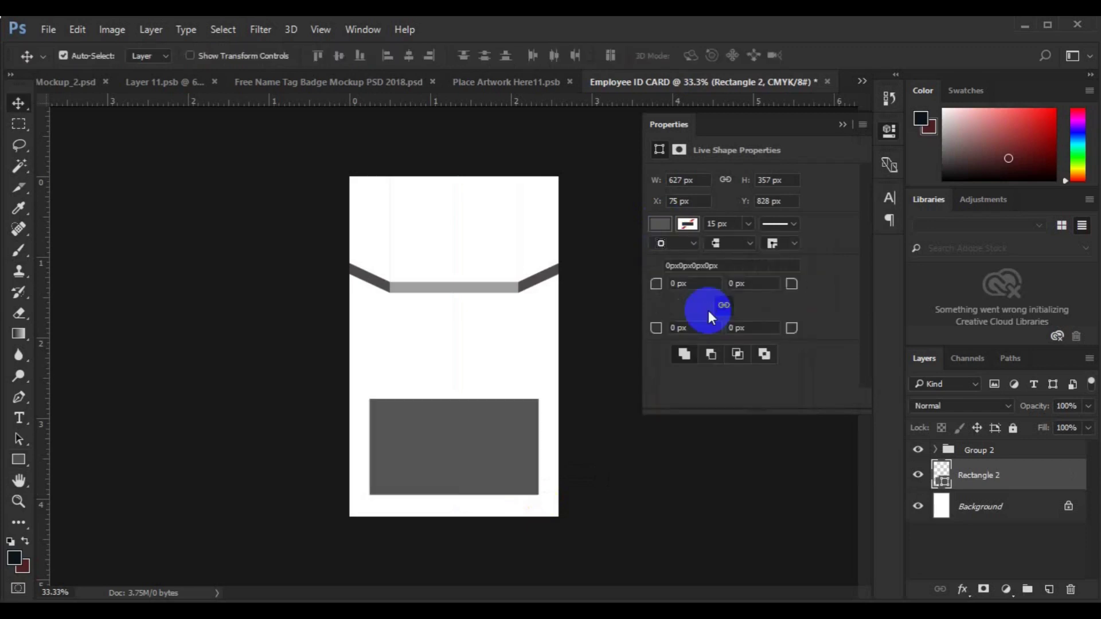
key("ctrl+a")
left_click(413, 60)
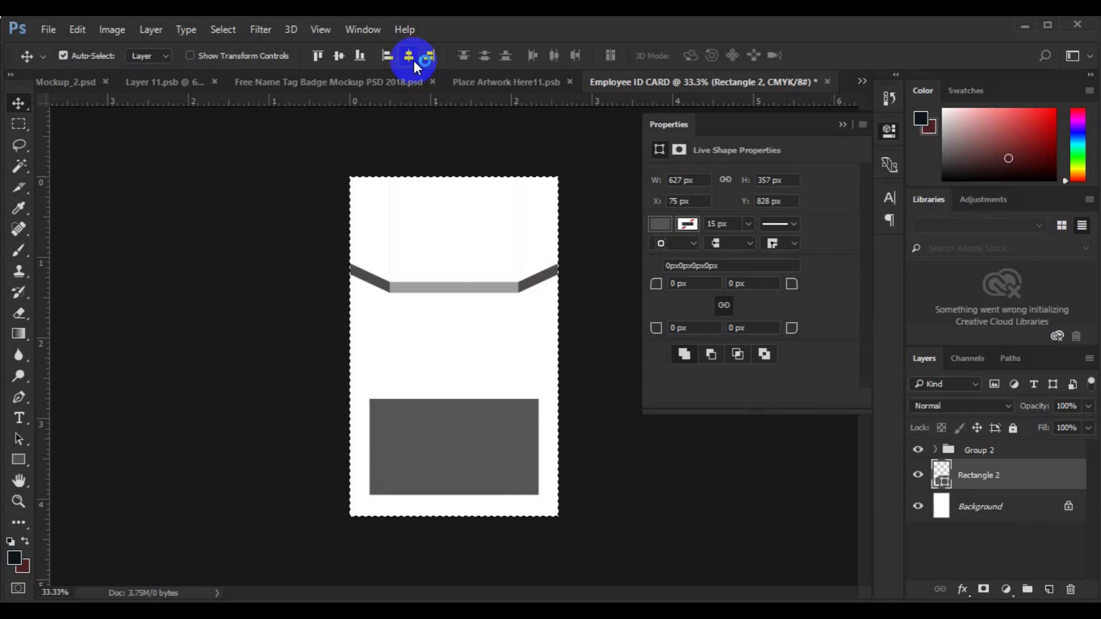
key("ctrl+d")
Duplicate the grey rectangle and place a vertical guide at its left edge
left_click_drag(417, 454, 393, 455)
key("ctrl+j")
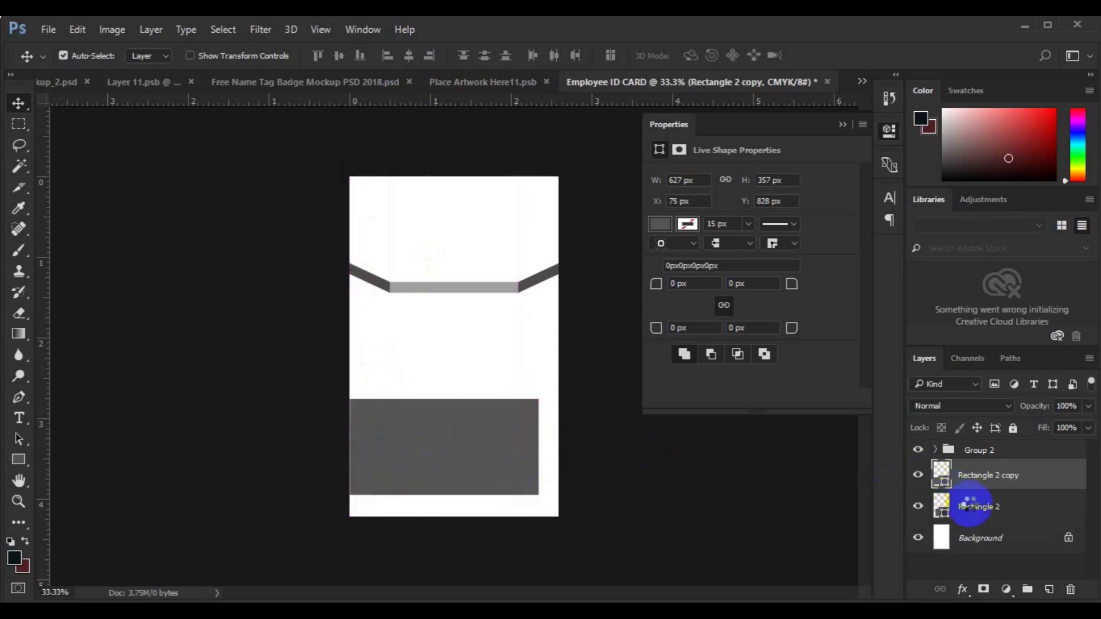
left_click(968, 506)
key("ctrl+t")
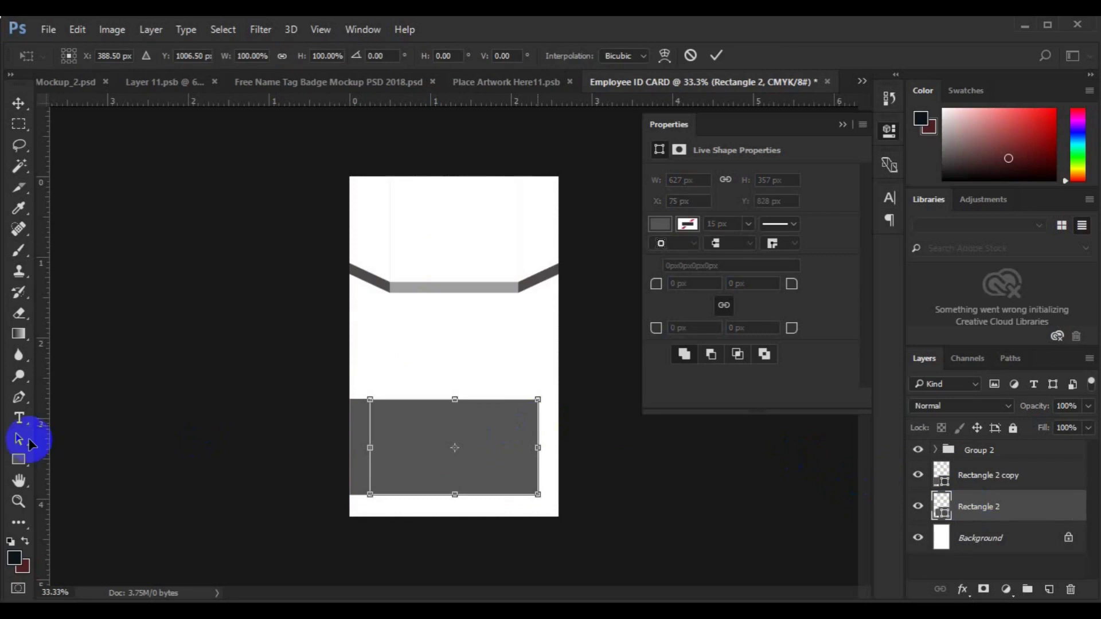
left_click_drag(49, 436, 362, 429)
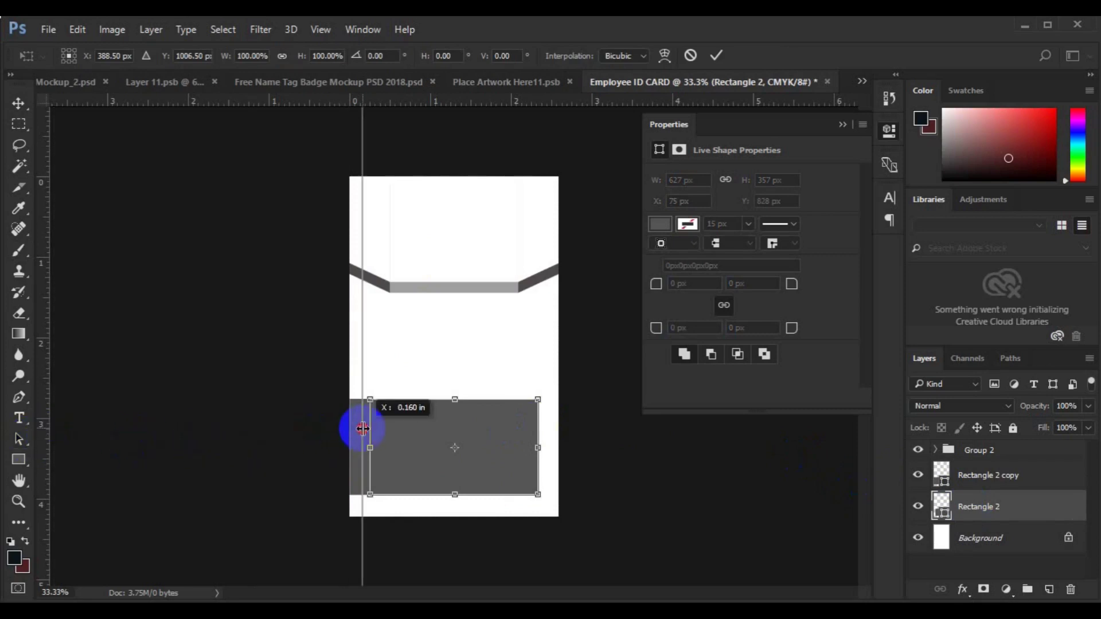
left_click_drag(365, 429, 370, 427)
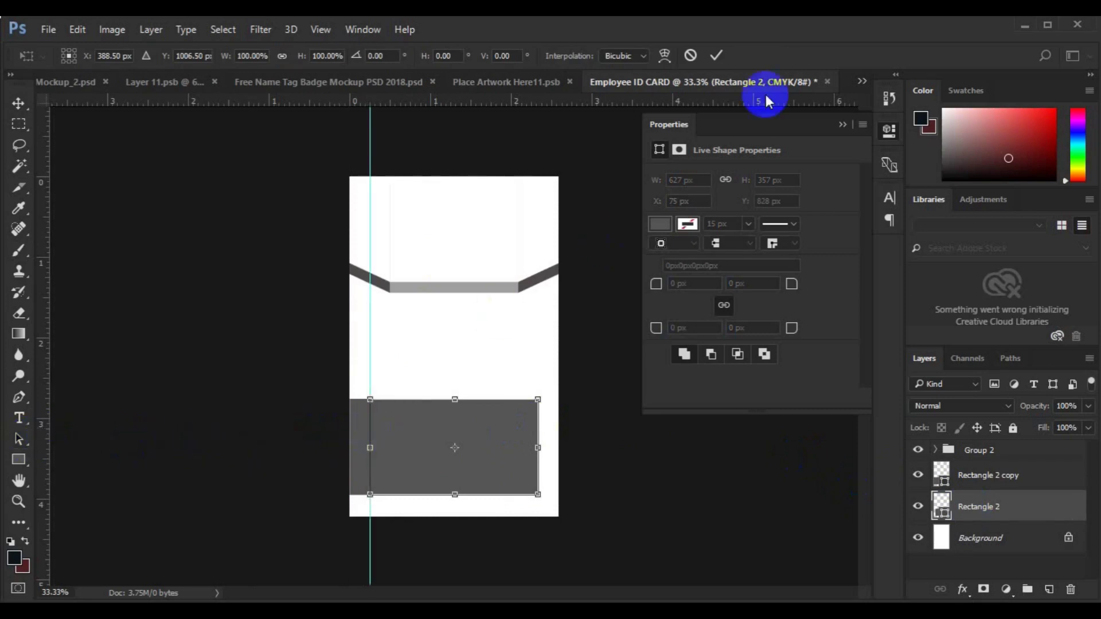
left_click(716, 56)
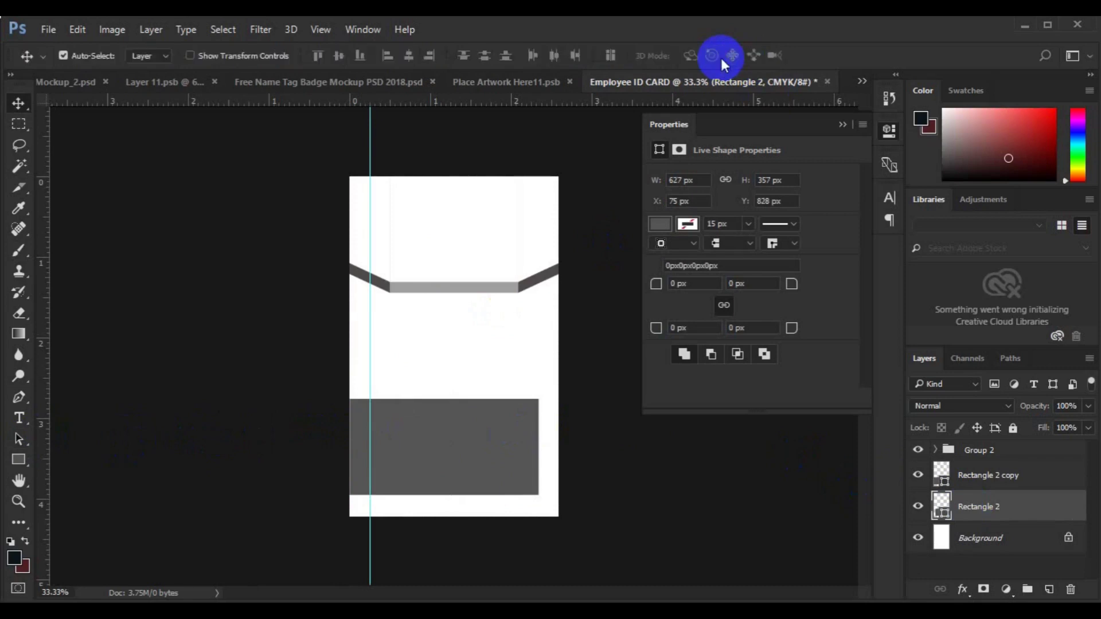
Shrink the copy into a thin strip at the guide and skew it about -47°
left_click(359, 450)
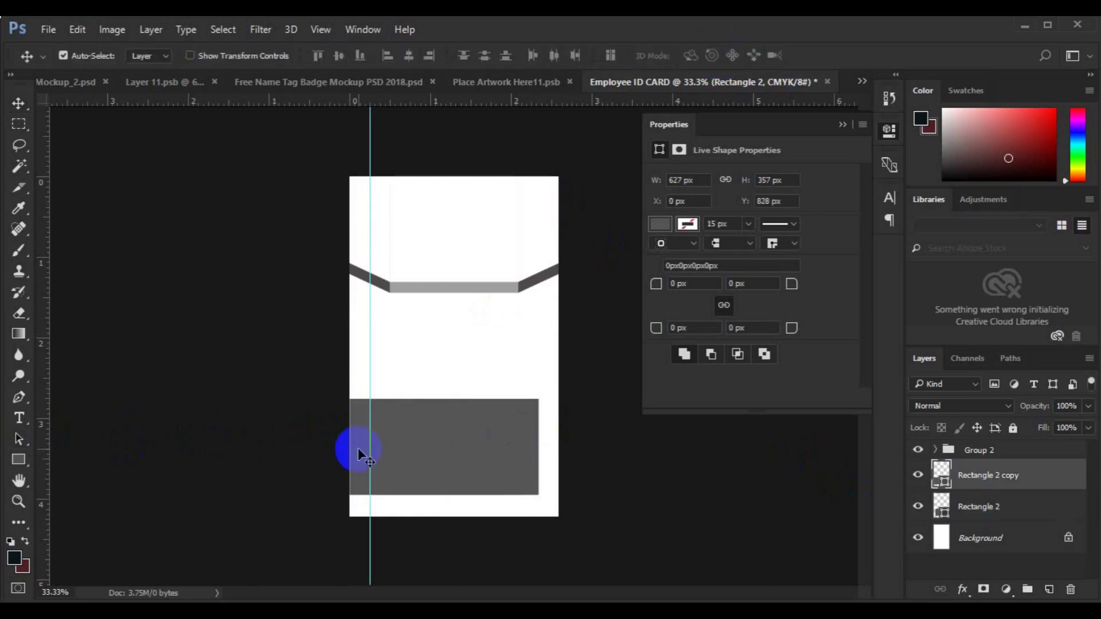
key("ctrl+t")
left_click_drag(519, 436, 371, 456)
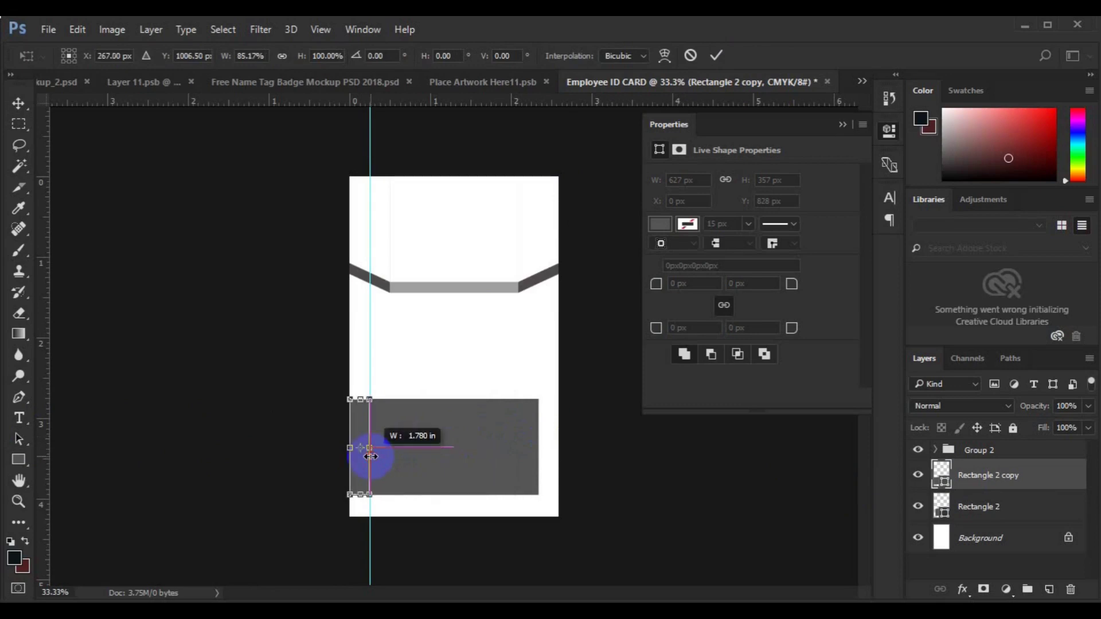
left_click_drag(370, 456, 370, 456)
right_click(352, 450)
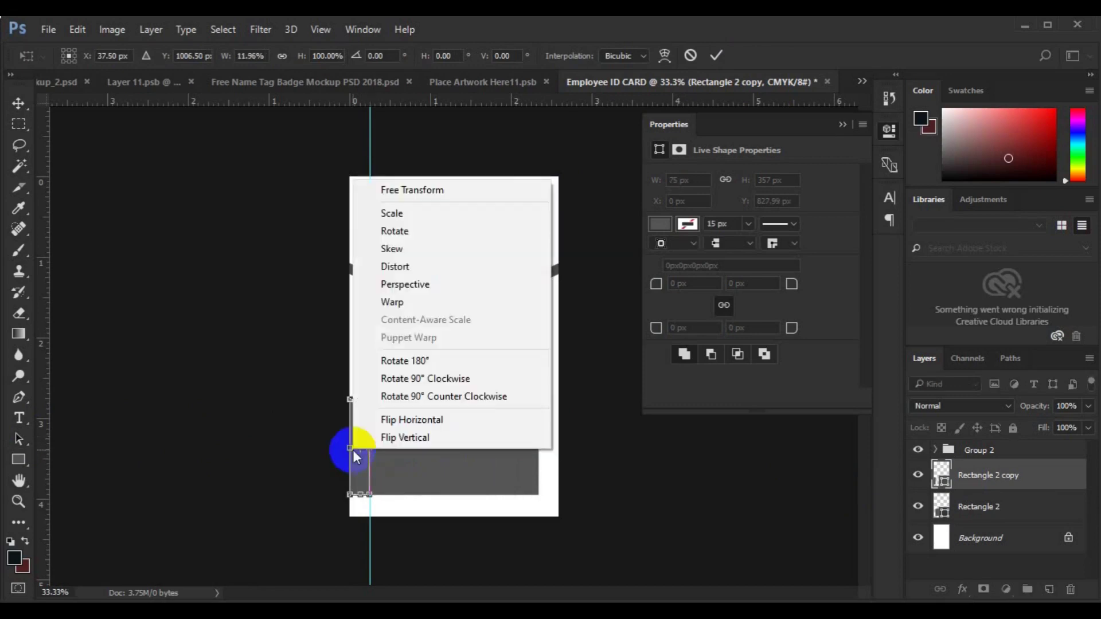
left_click(682, 164)
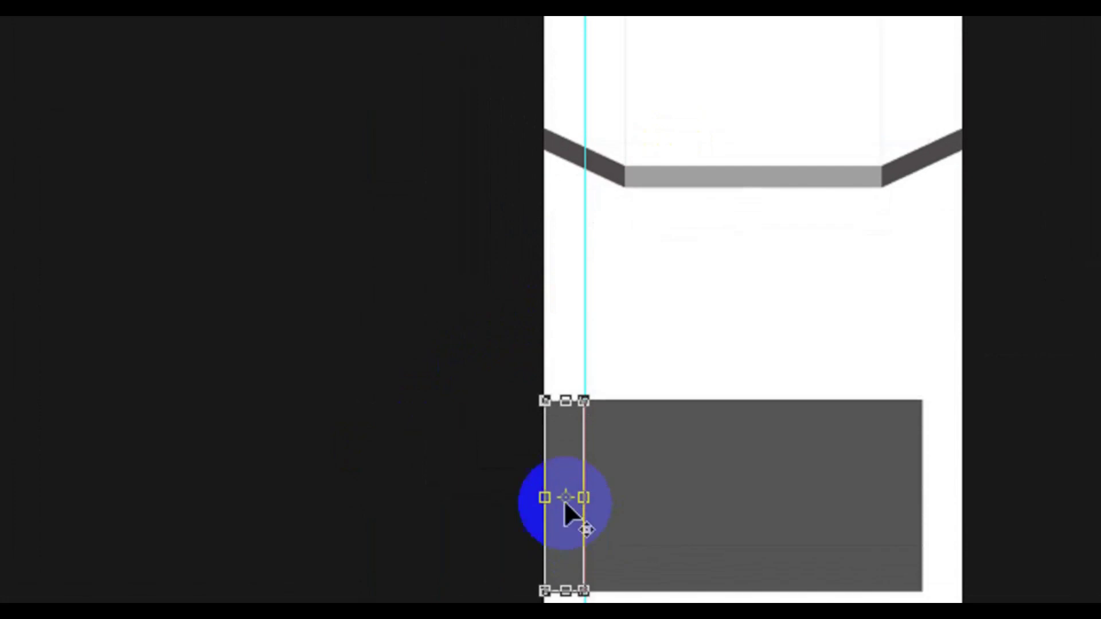
left_click_drag(583, 526, 545, 457)
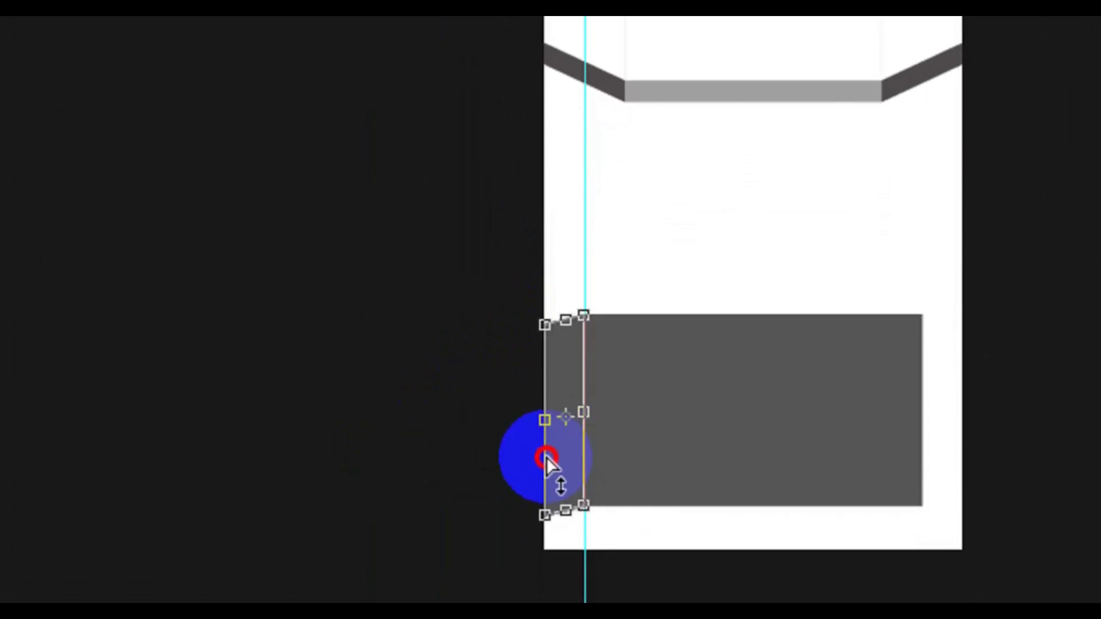
left_click_drag(546, 456, 548, 456)
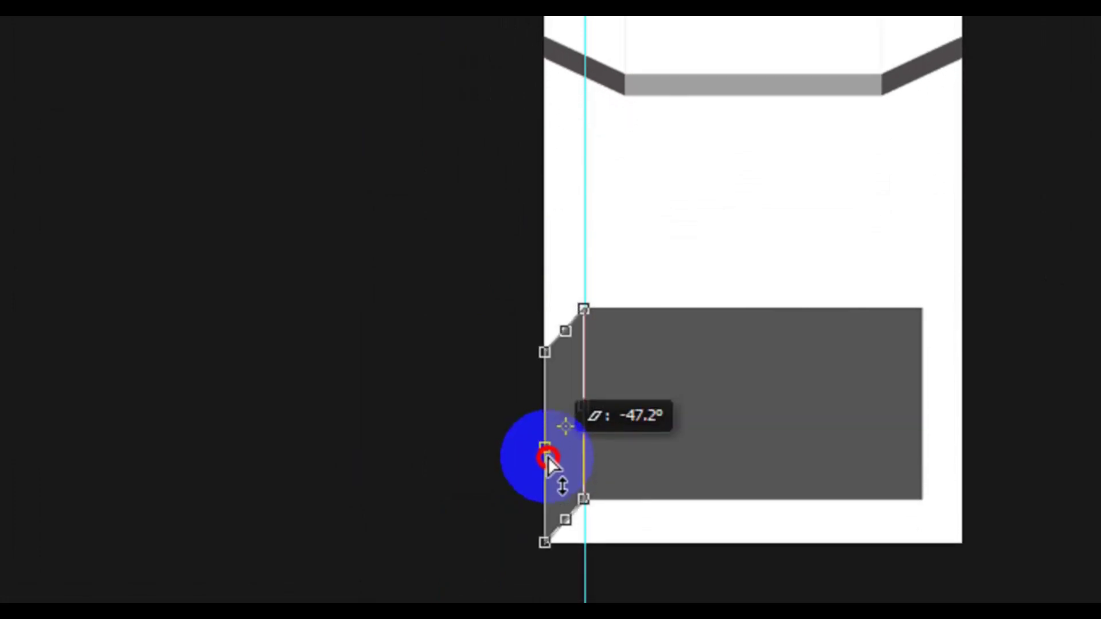
left_click_drag(548, 457, 548, 456)
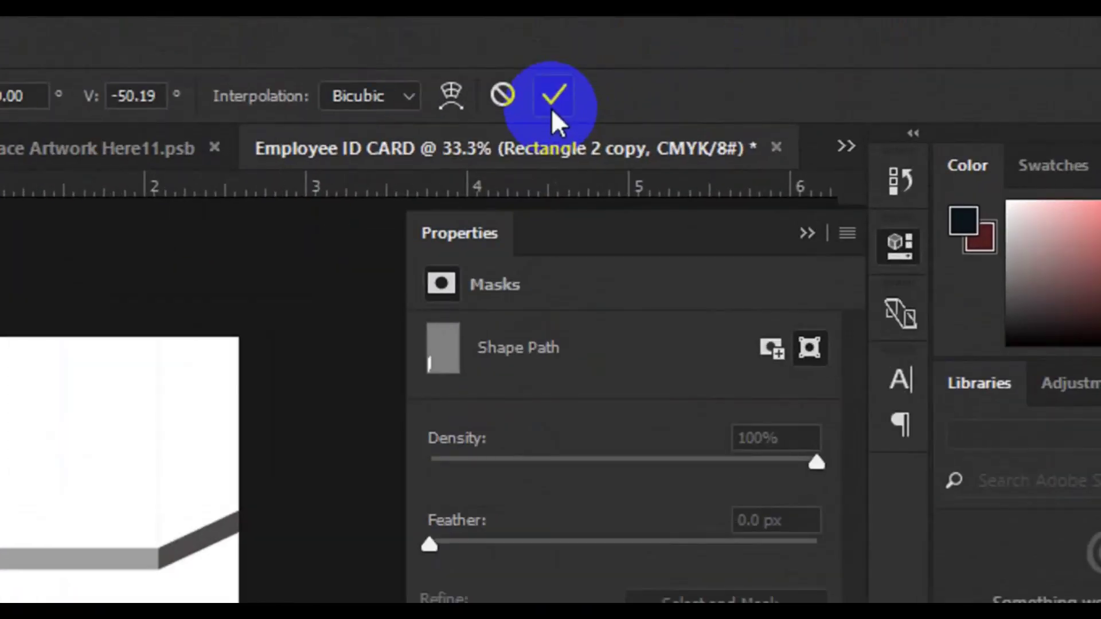
left_click(552, 110)
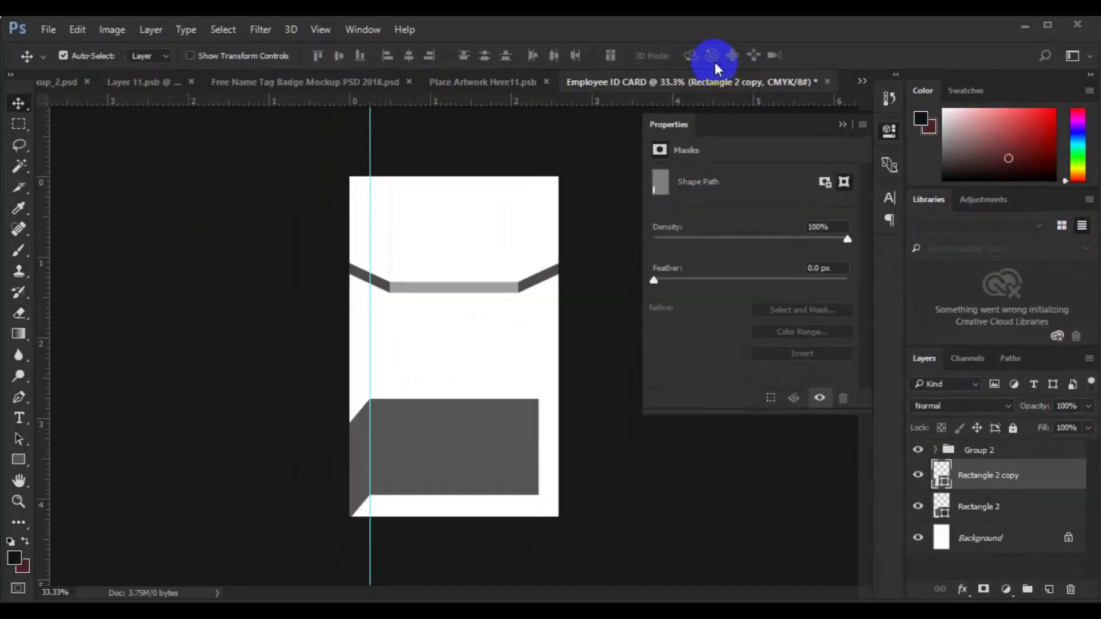
Duplicate the slanted strip to the right and flip it horizontally
left_click_drag(354, 480, 483, 476)
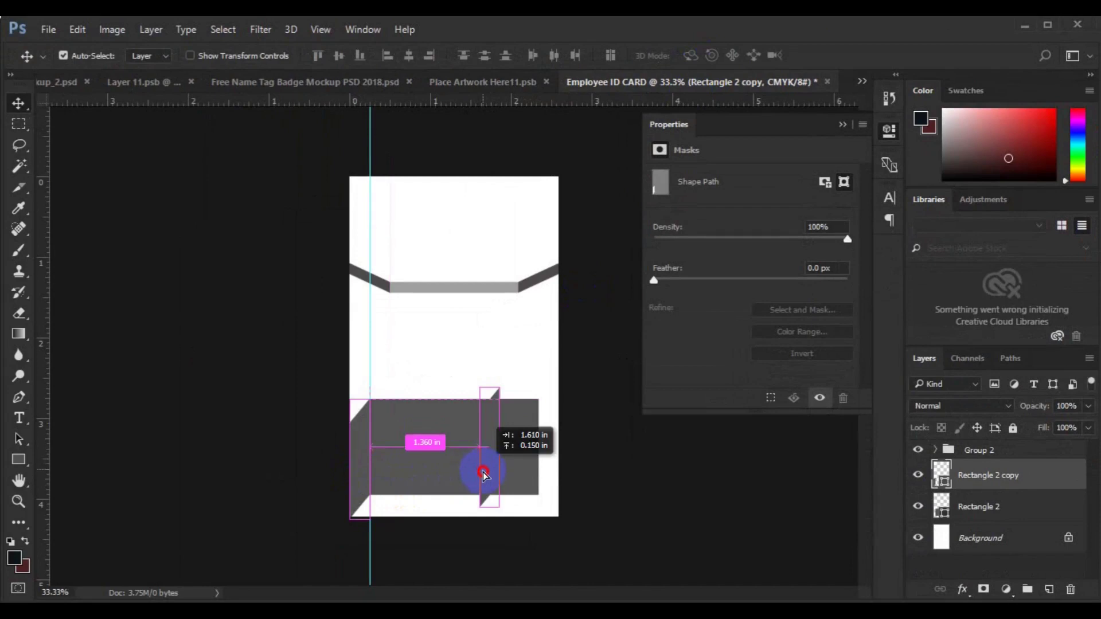
left_click_drag(482, 477, 482, 473)
key("ctrl+t")
right_click(483, 473)
left_click(534, 440)
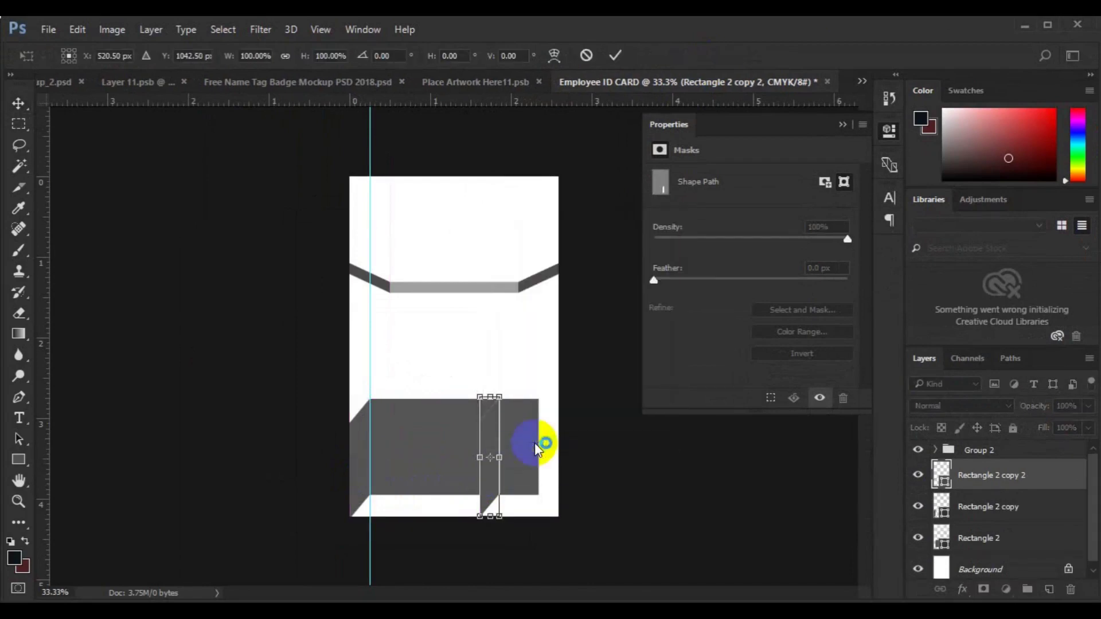
key("Return")
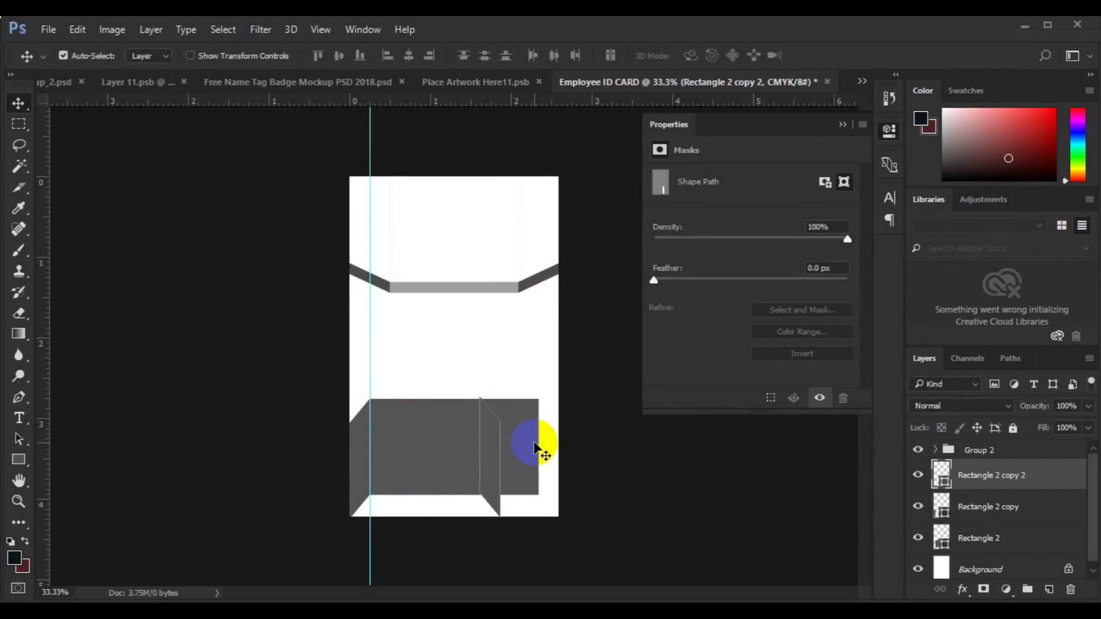
Align the flipped strip to the card's right edge and select both strip layers
key("ctrl+a")
left_click(433, 57)
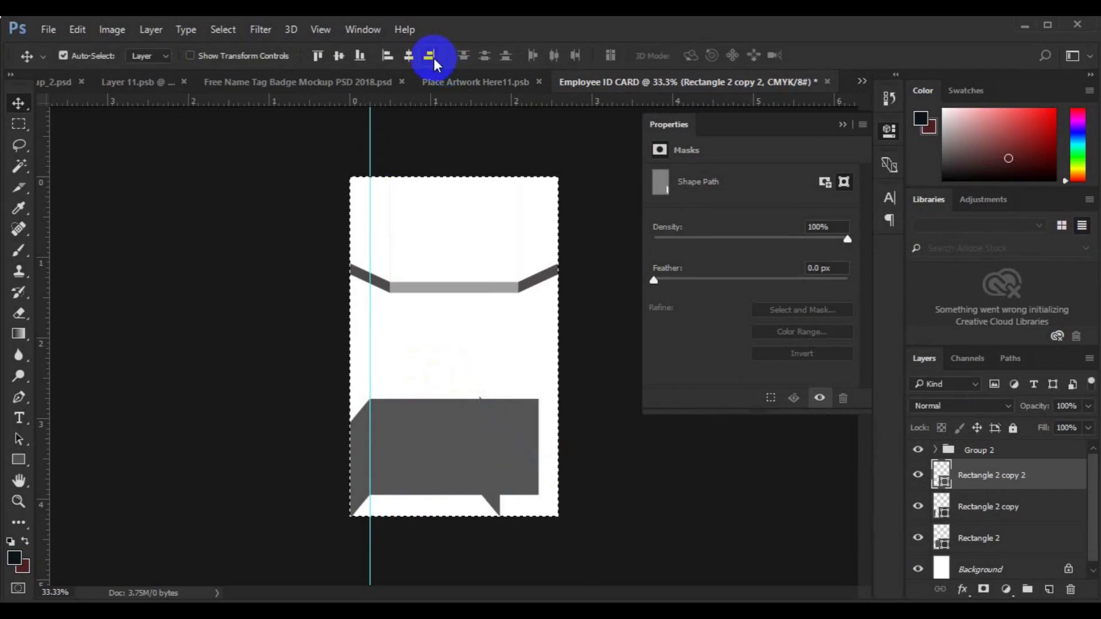
left_click(433, 58)
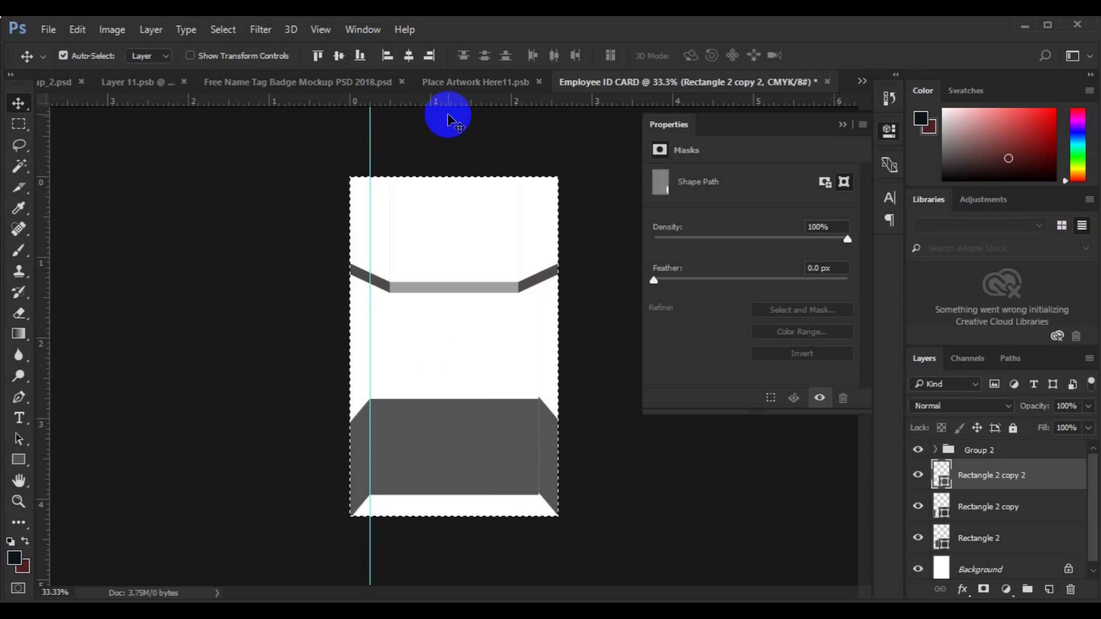
key("ctrl+d")
left_click(457, 290)
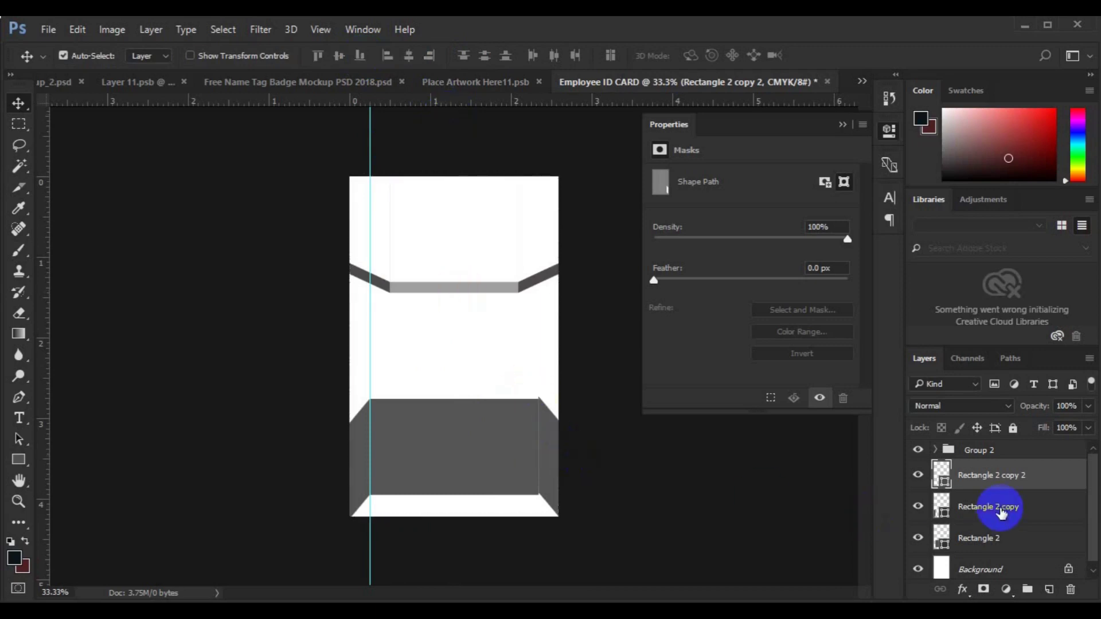
left_click(1001, 512, "ctrl")
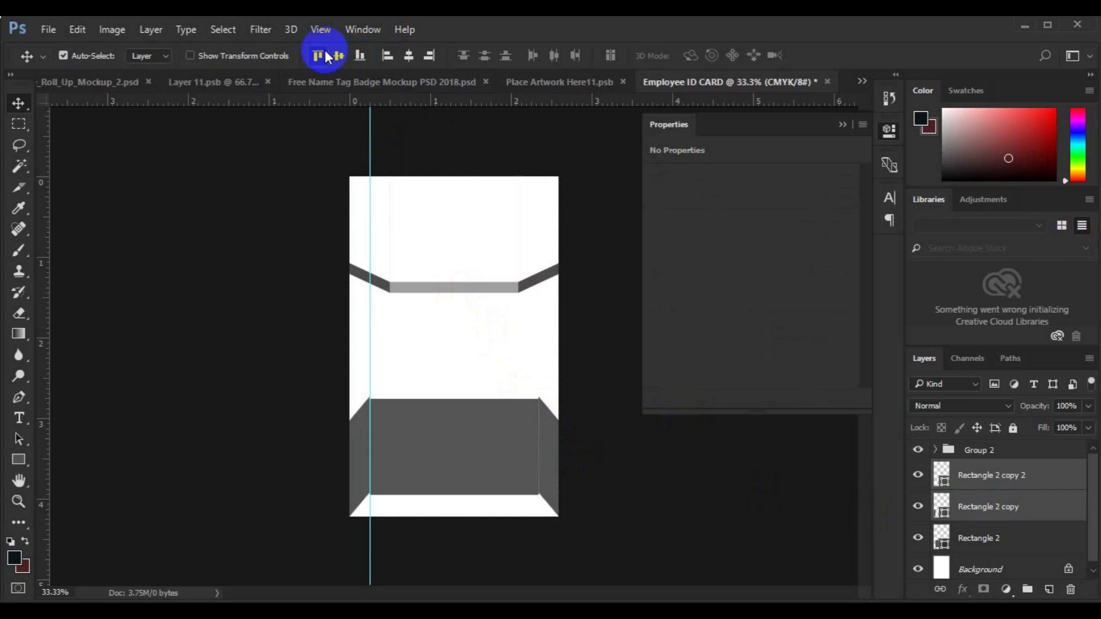
Group the two side strips, then group them with top-aligned Rectangle 2 as Group 4
key("ctrl+g")
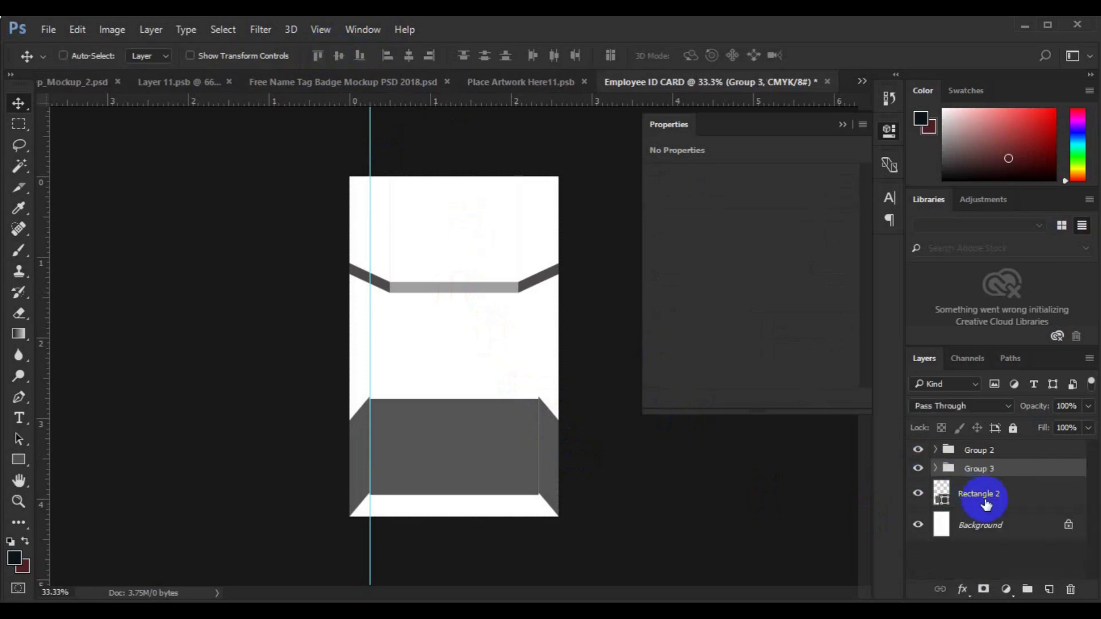
left_click(986, 504, "ctrl")
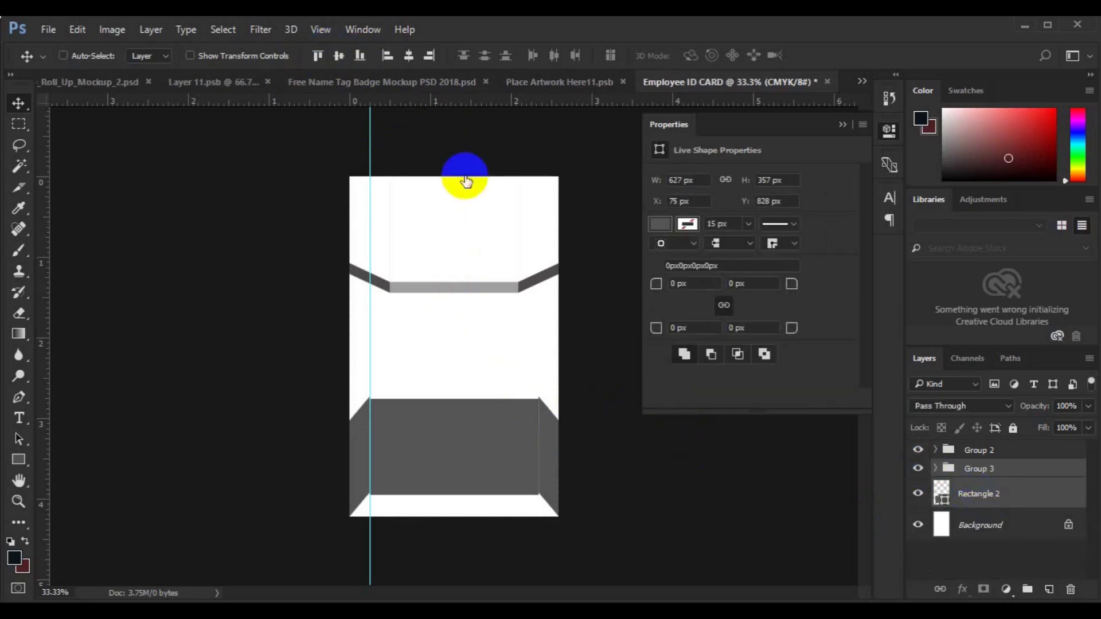
left_click(322, 56)
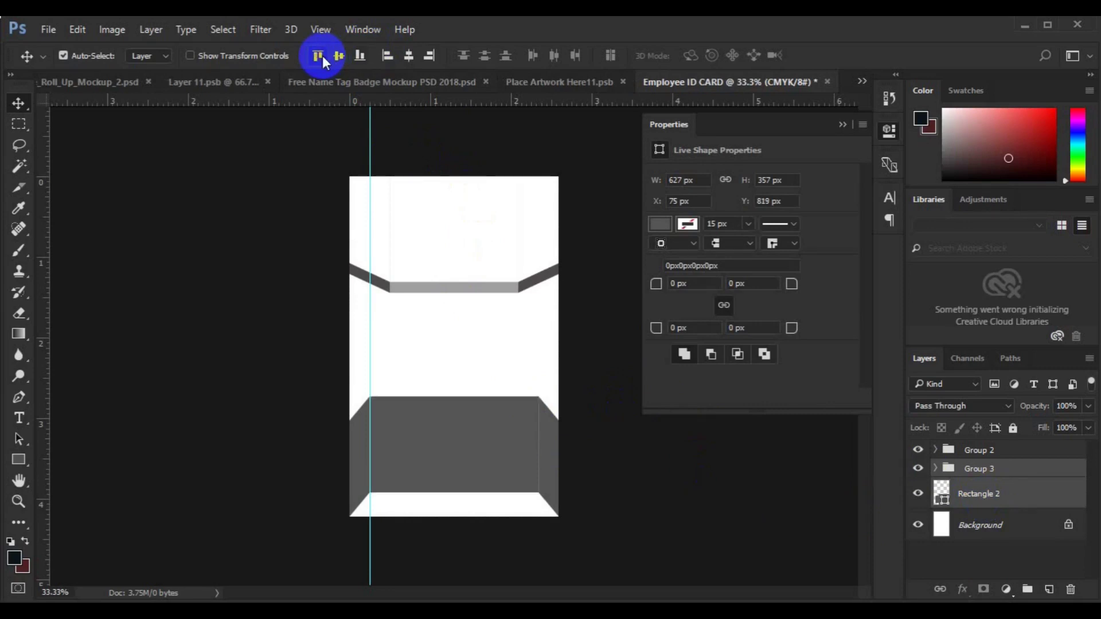
key("ctrl+g")
Remove the guide, delete the old header strip group, and duplicate Group 4
key("ctrl")
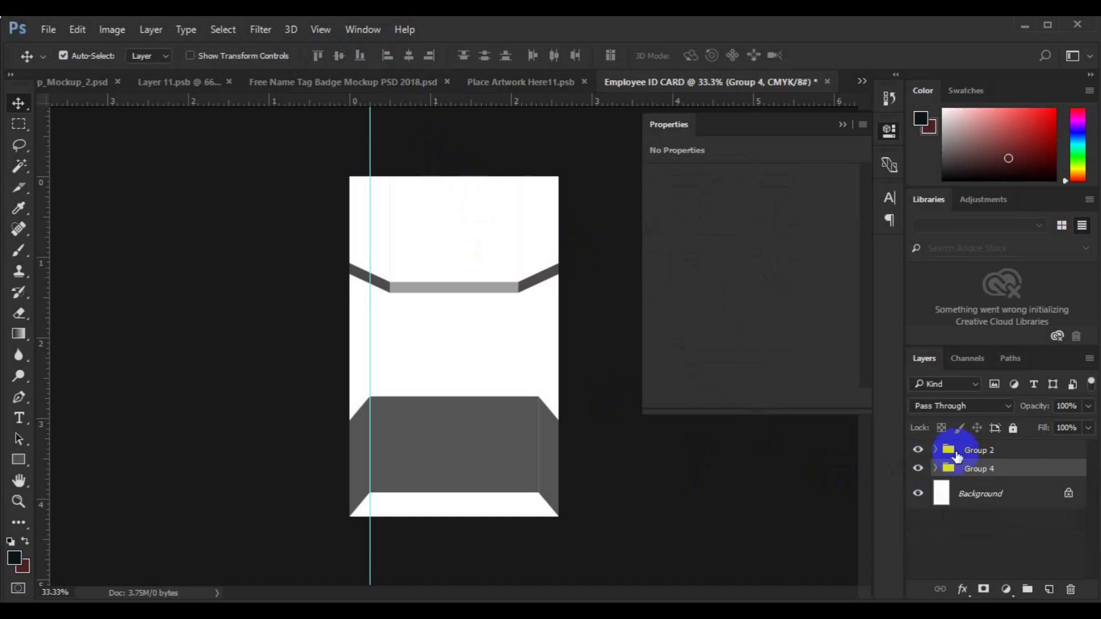
left_click(960, 456)
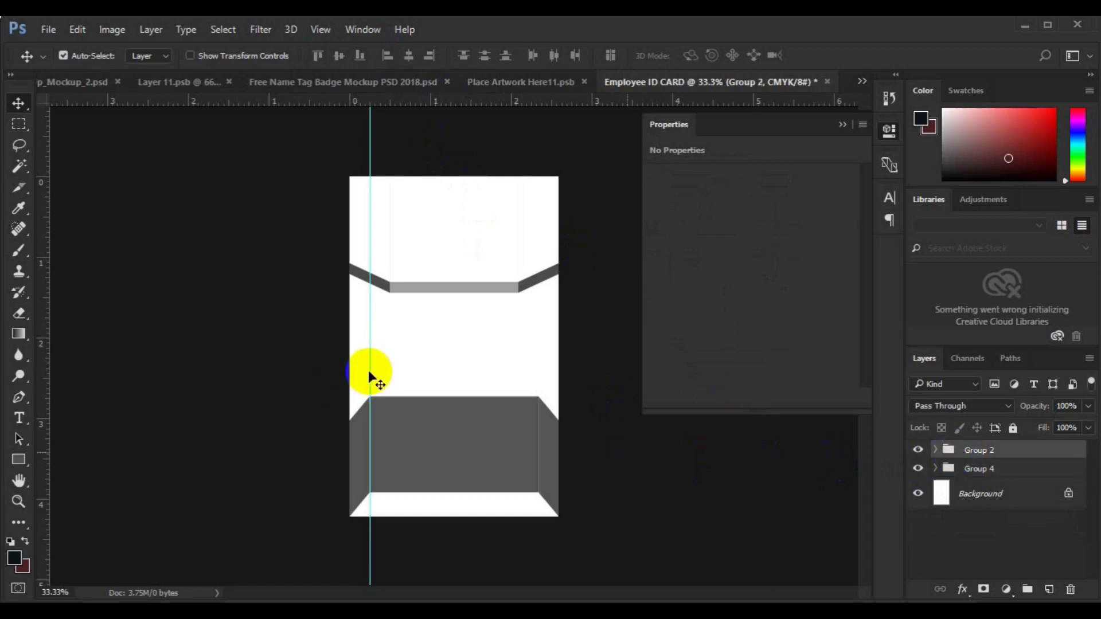
left_click_drag(369, 374, 44, 438)
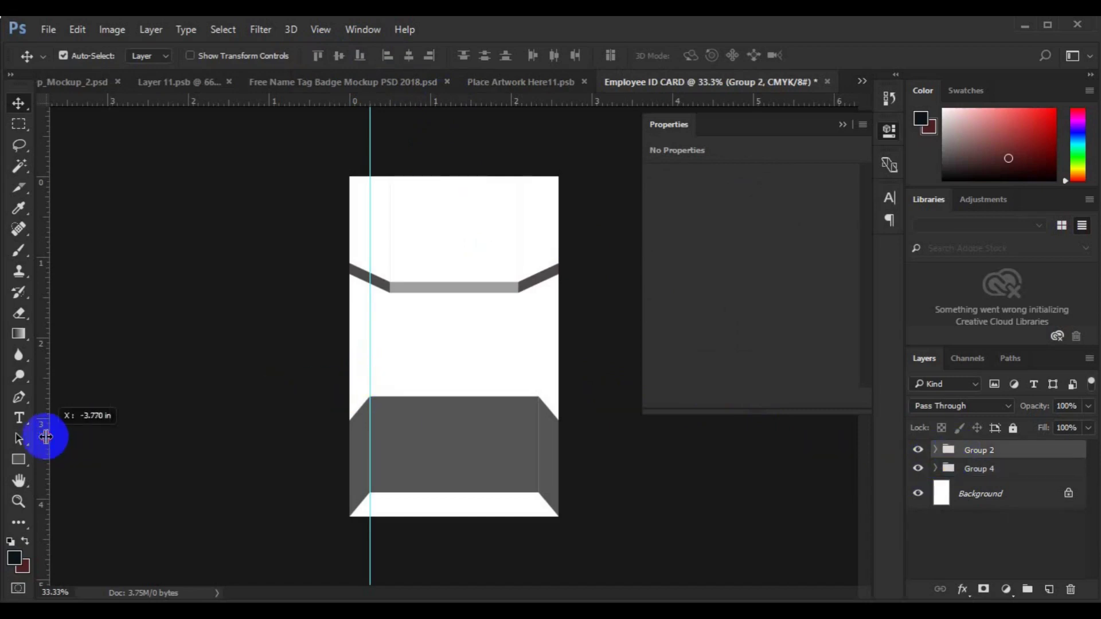
key("ctrl+semicolon")
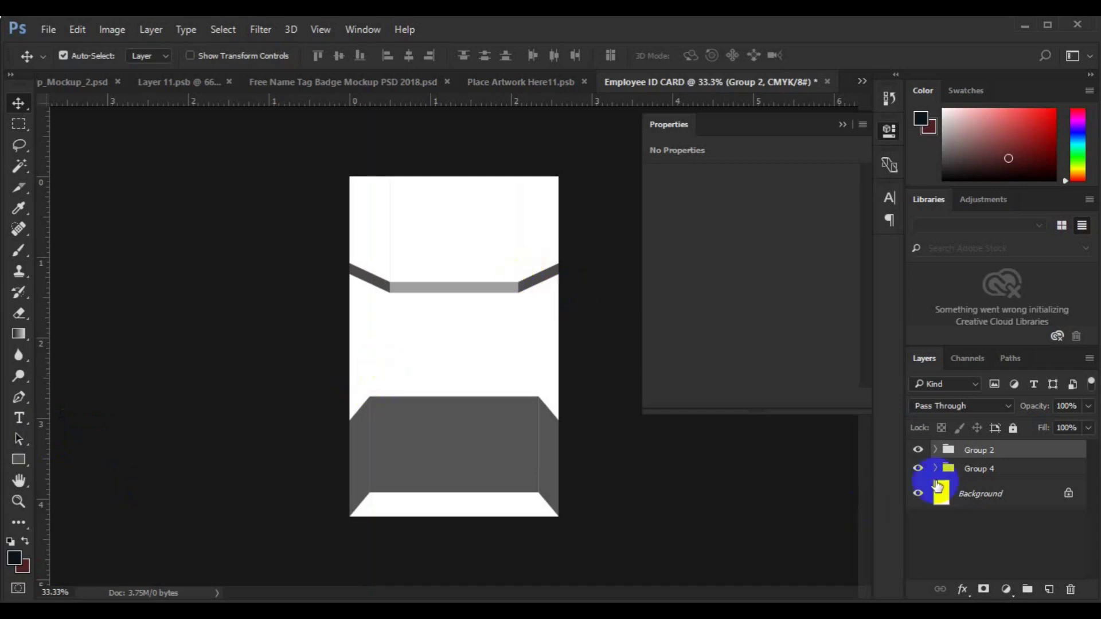
key("Delete")
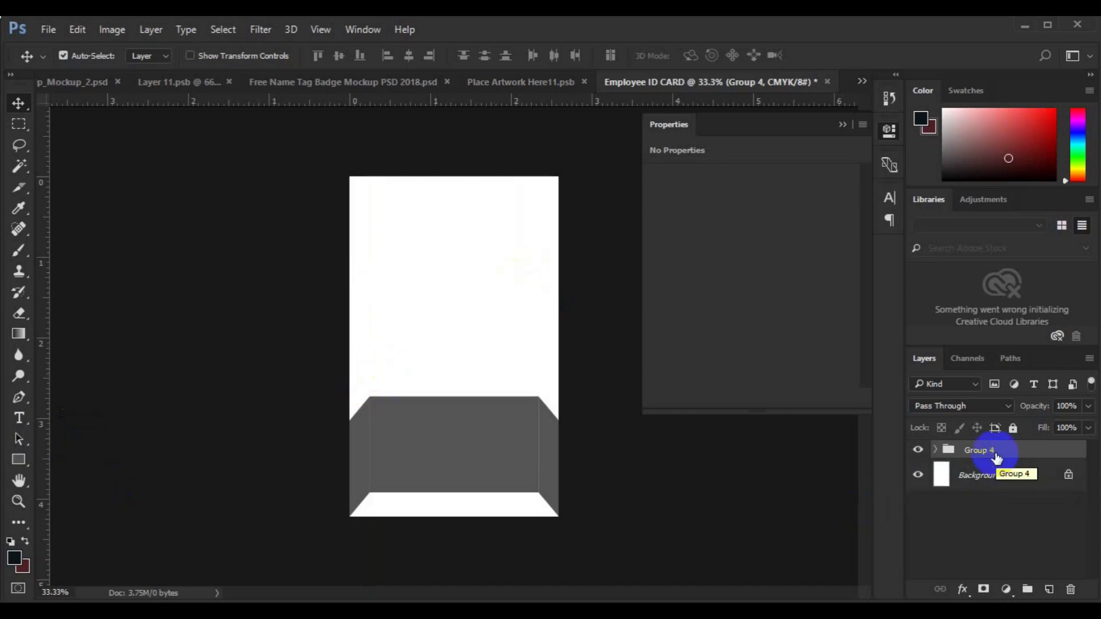
key("ctrl+j")
key("ctrl+t")
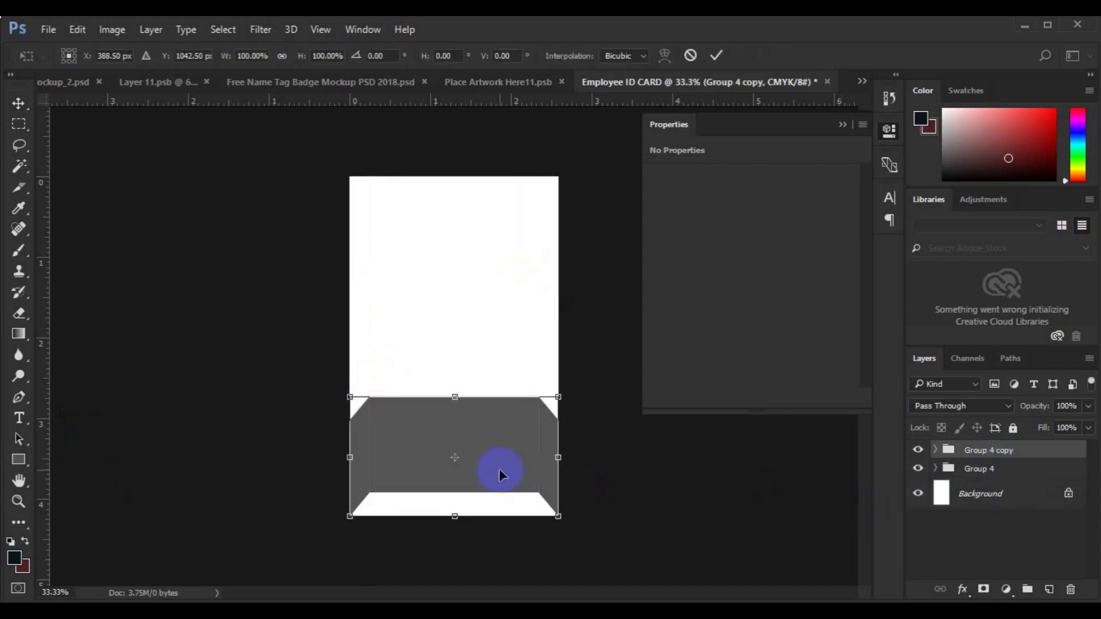
Flip the footer copy vertically and align it to the card's top edge
right_click(498, 469)
left_click(542, 456)
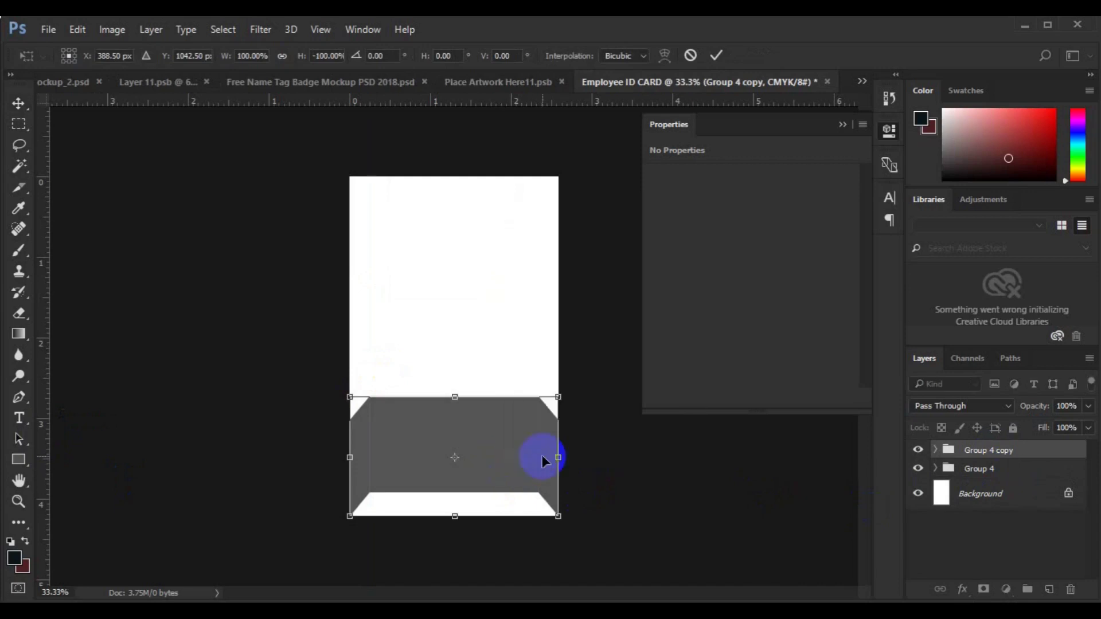
key("Return")
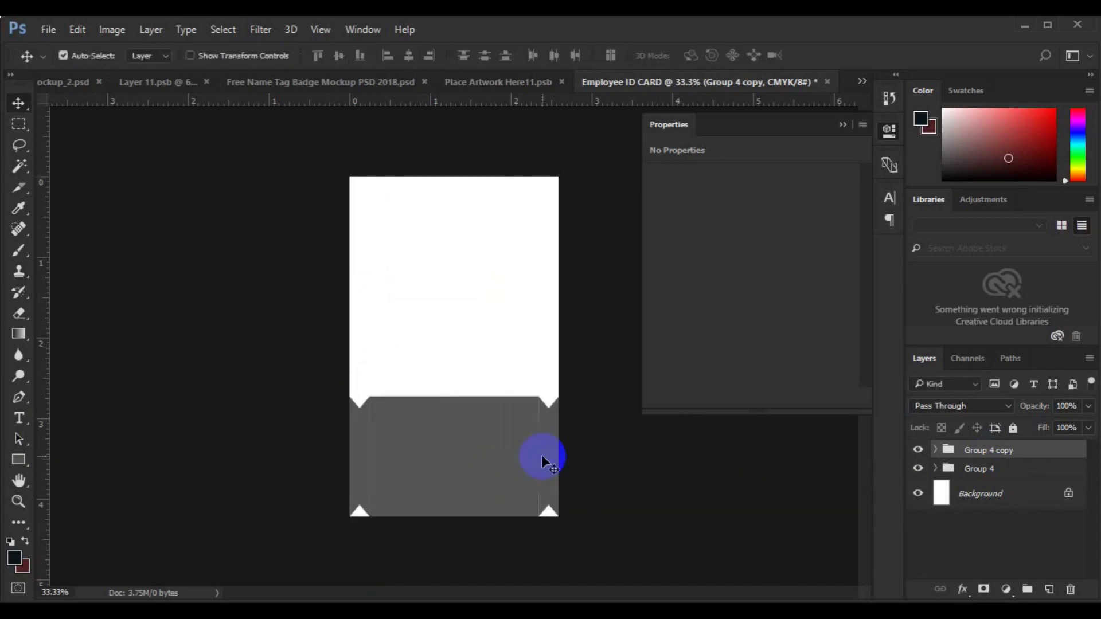
key("ctrl+a")
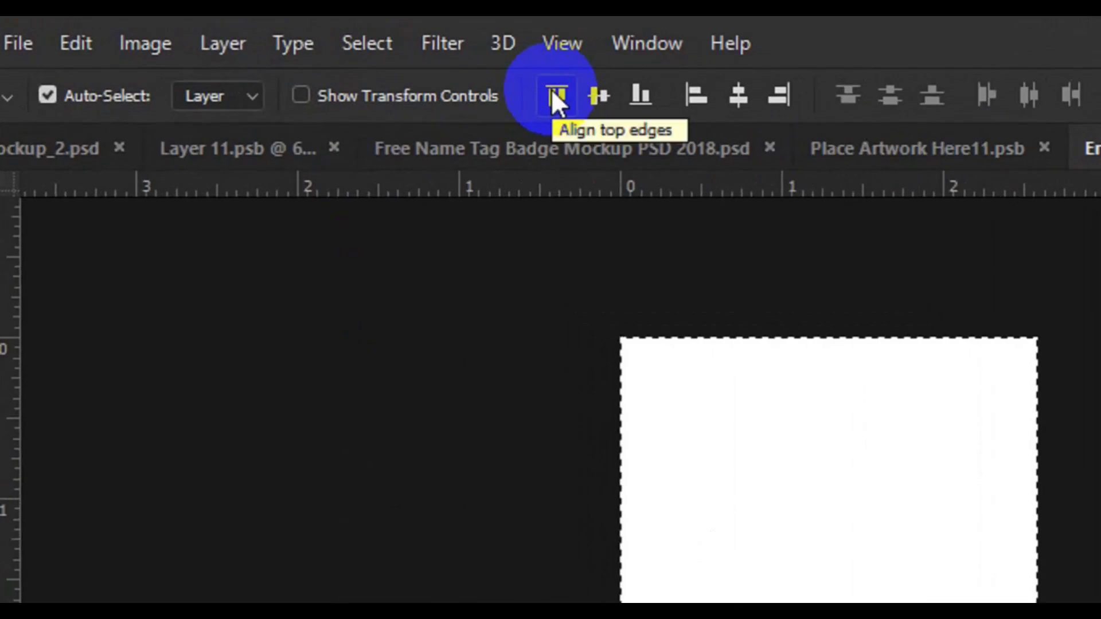
left_click(552, 91)
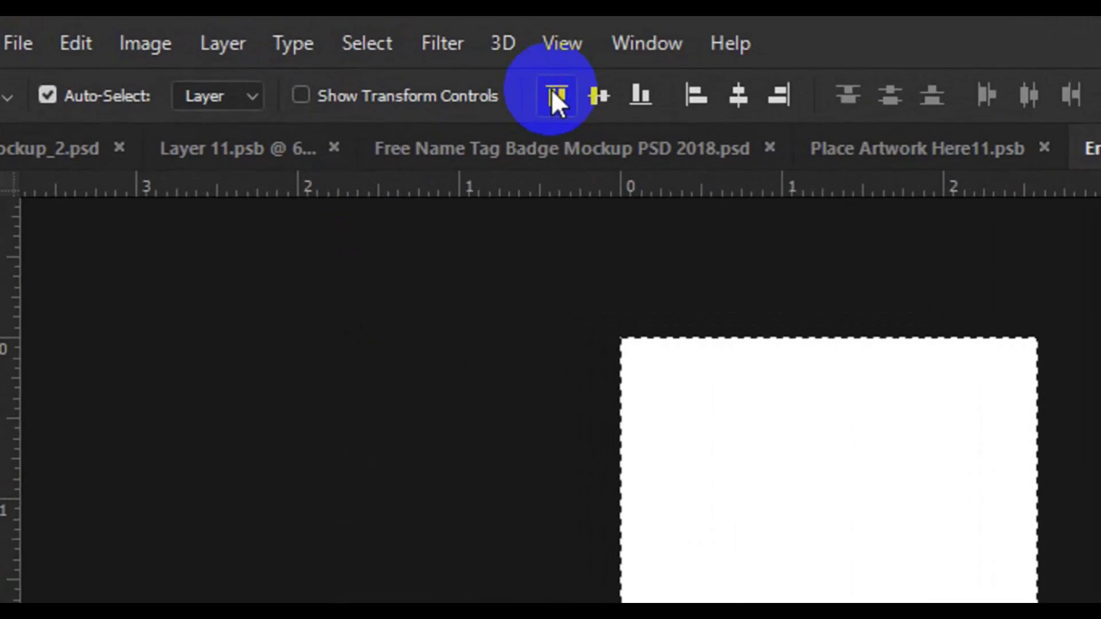
left_click(551, 91)
left_click(366, 43)
left_click(401, 109)
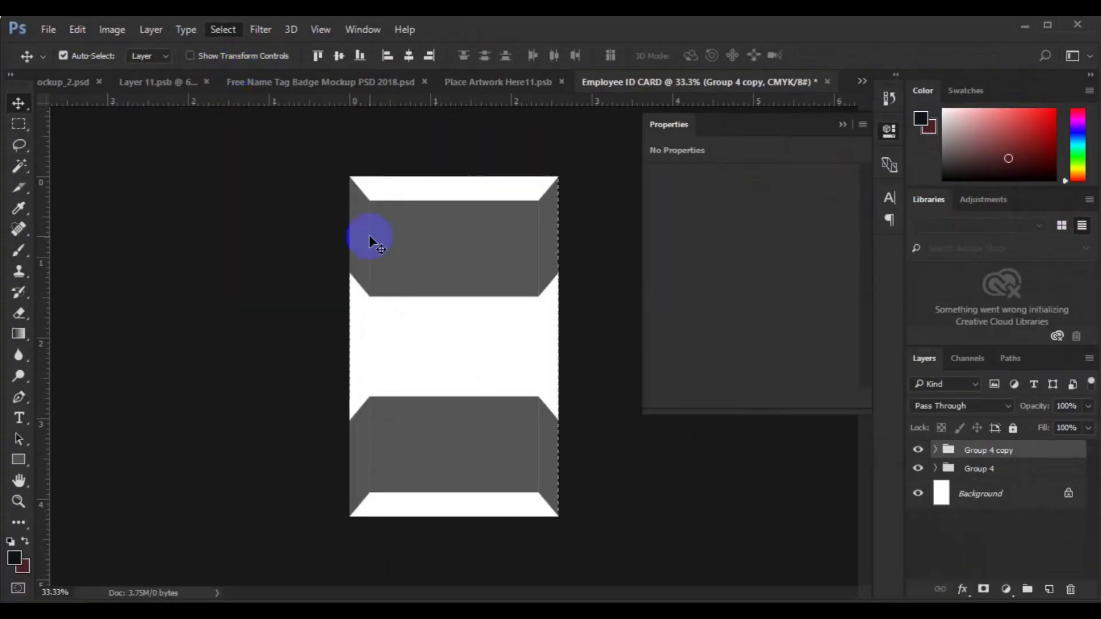
Move the top grey panel slightly lower and duplicate its group
key("ctrl+t")
right_click(395, 249)
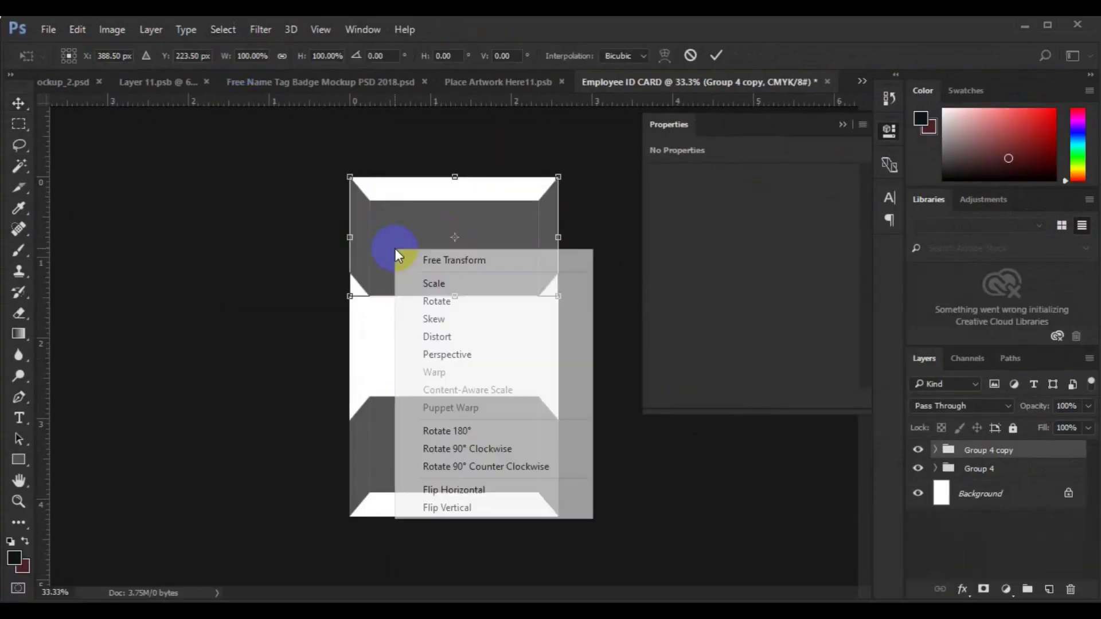
left_click(468, 488)
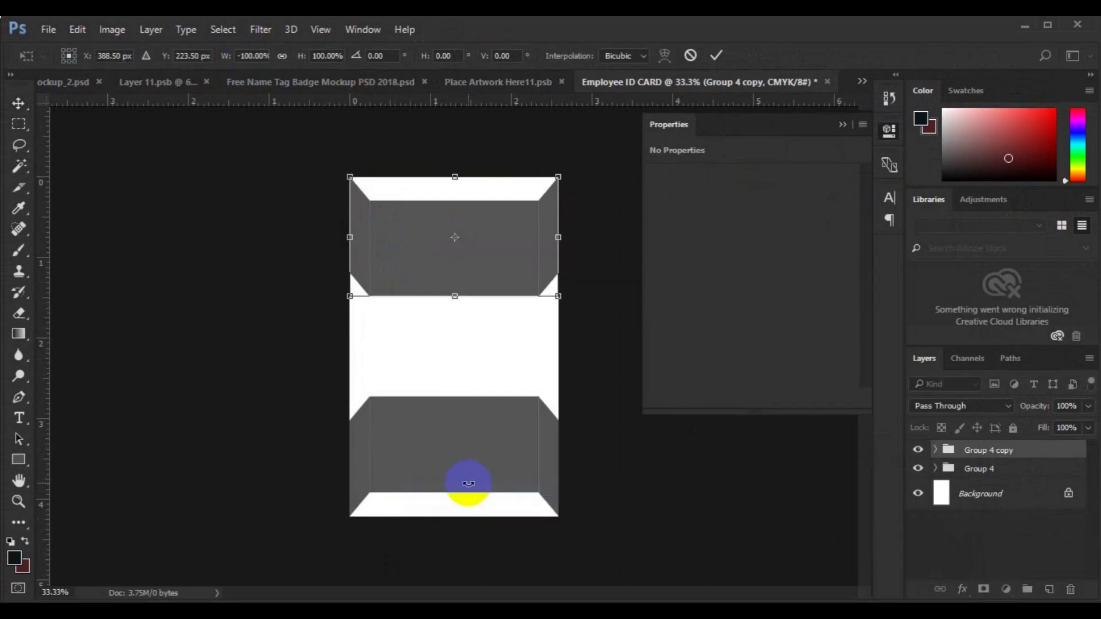
right_click(468, 288)
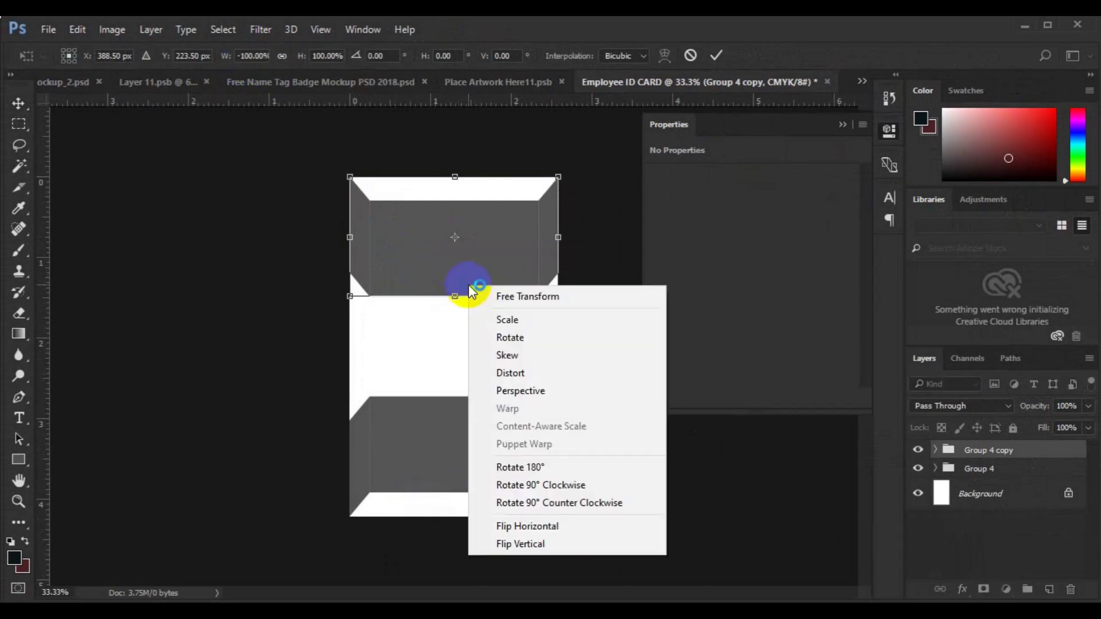
left_click(519, 524)
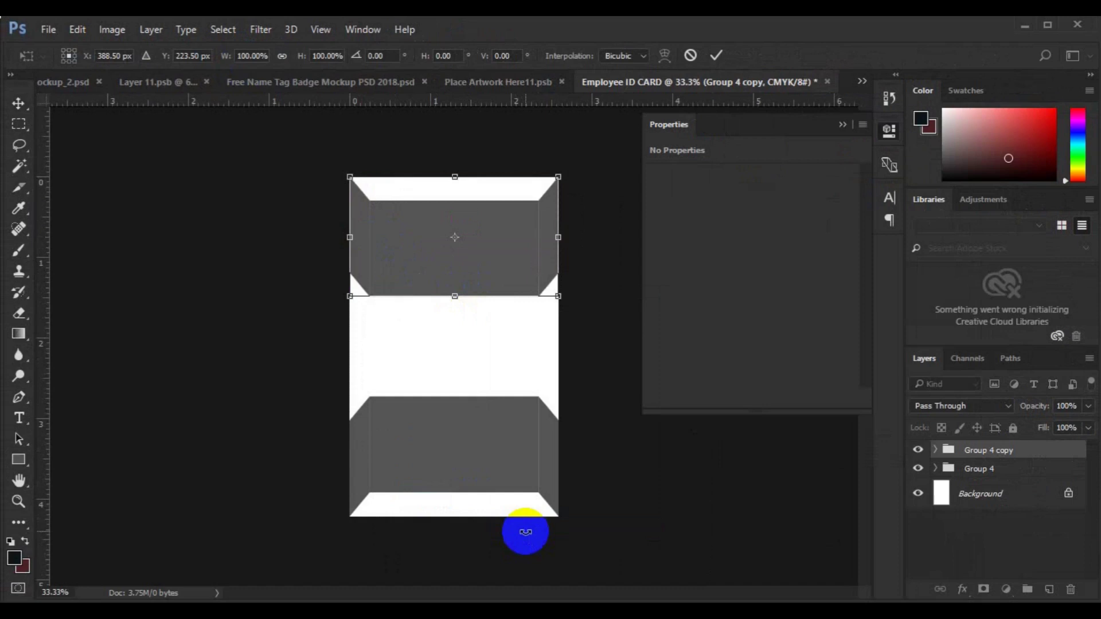
key("Return")
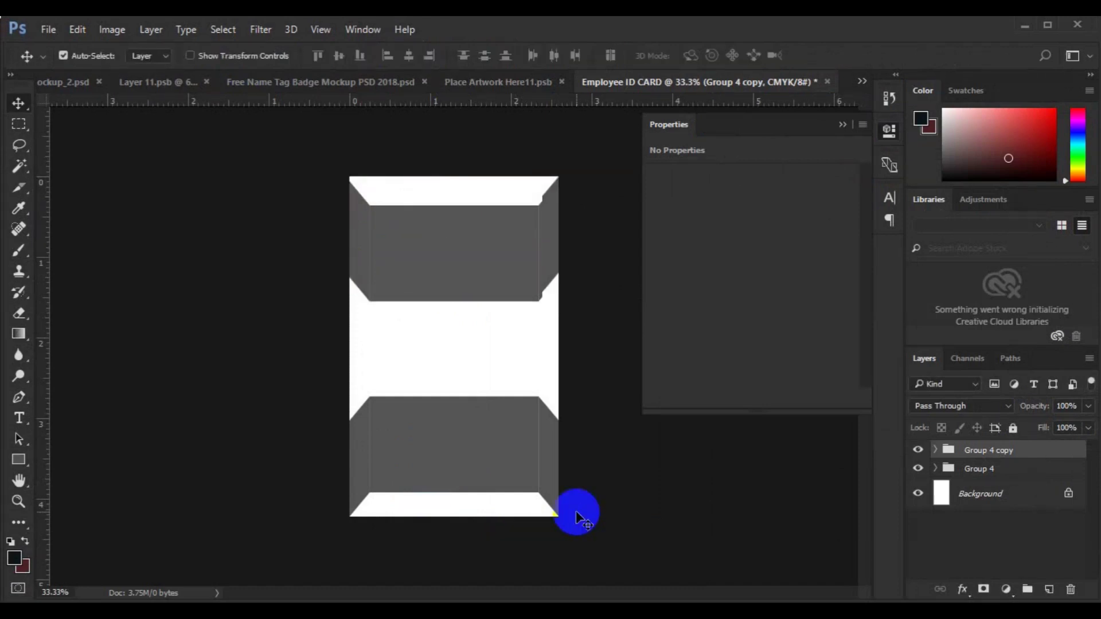
key("ctrl+t")
left_click_drag(471, 266, 472, 279)
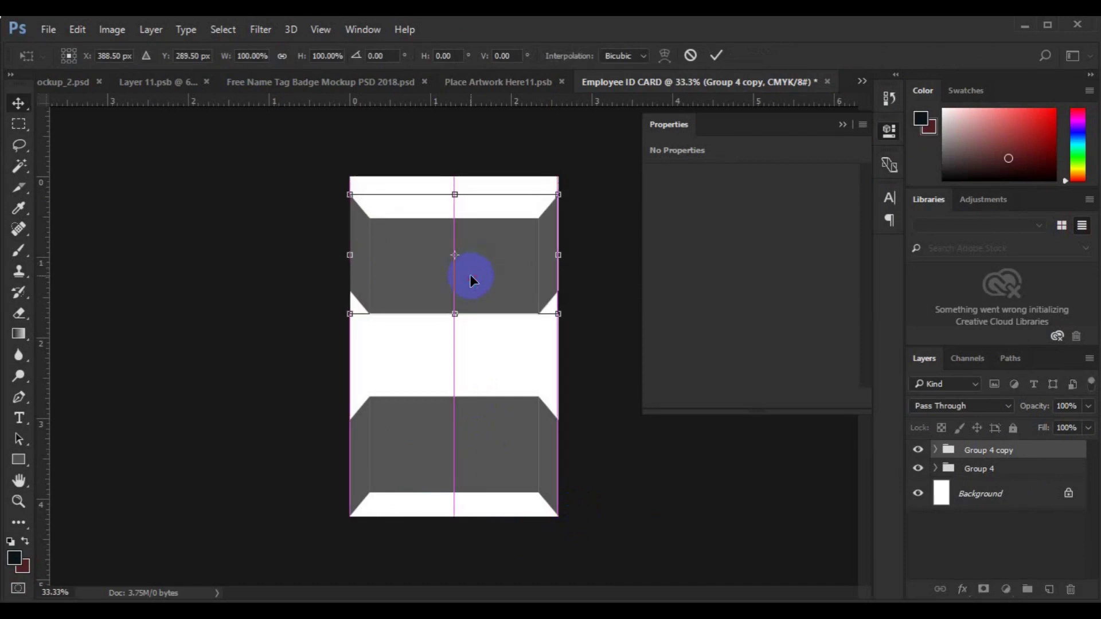
key("Return")
key("ctrl+a")
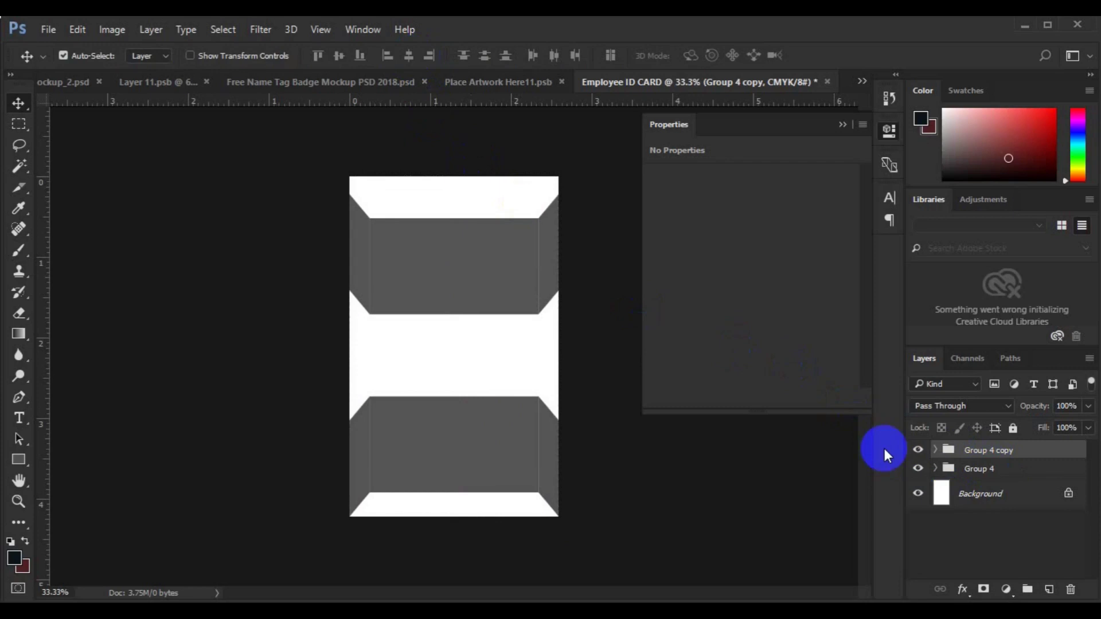
key("ctrl+j")
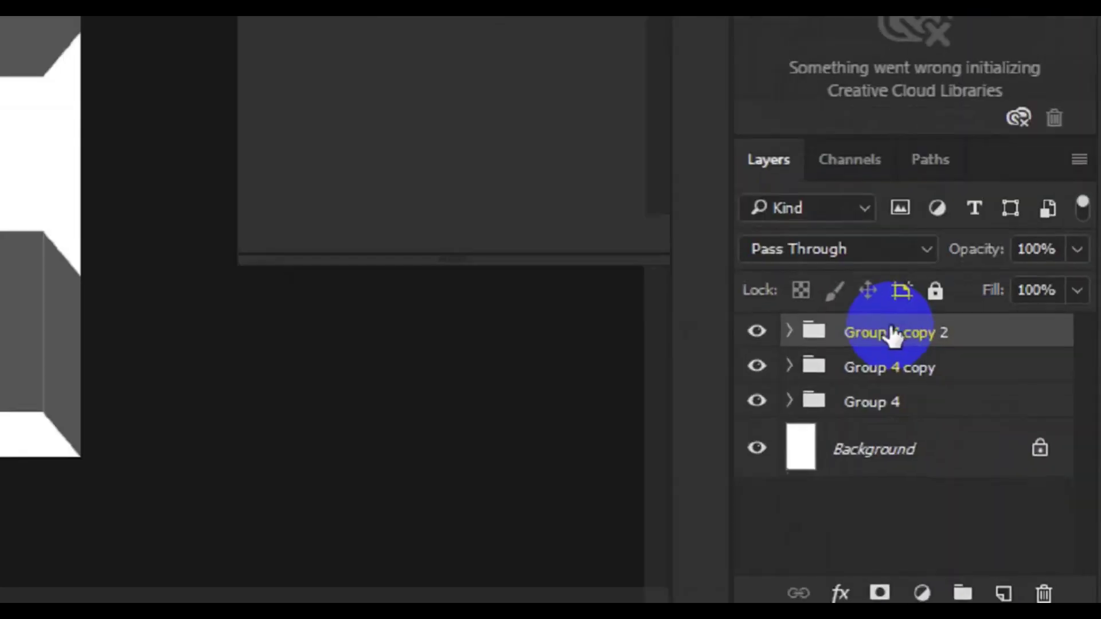
Merge Group 4 copy 2 and give it a white Color Overlay
right_click(990, 452)
left_click(870, 453)
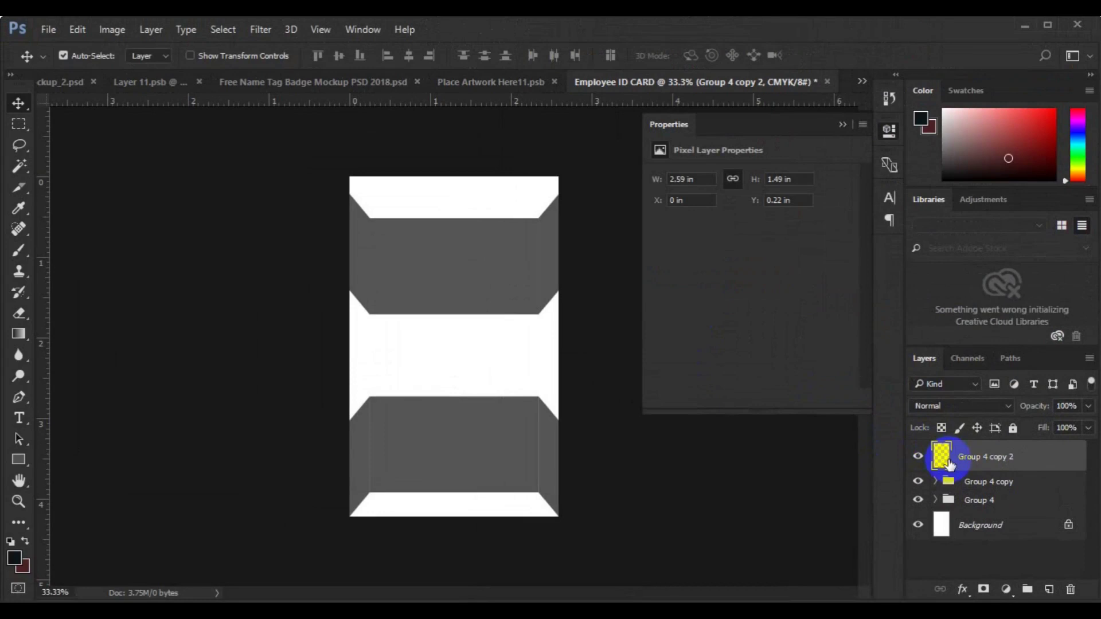
left_click(943, 459, "ctrl")
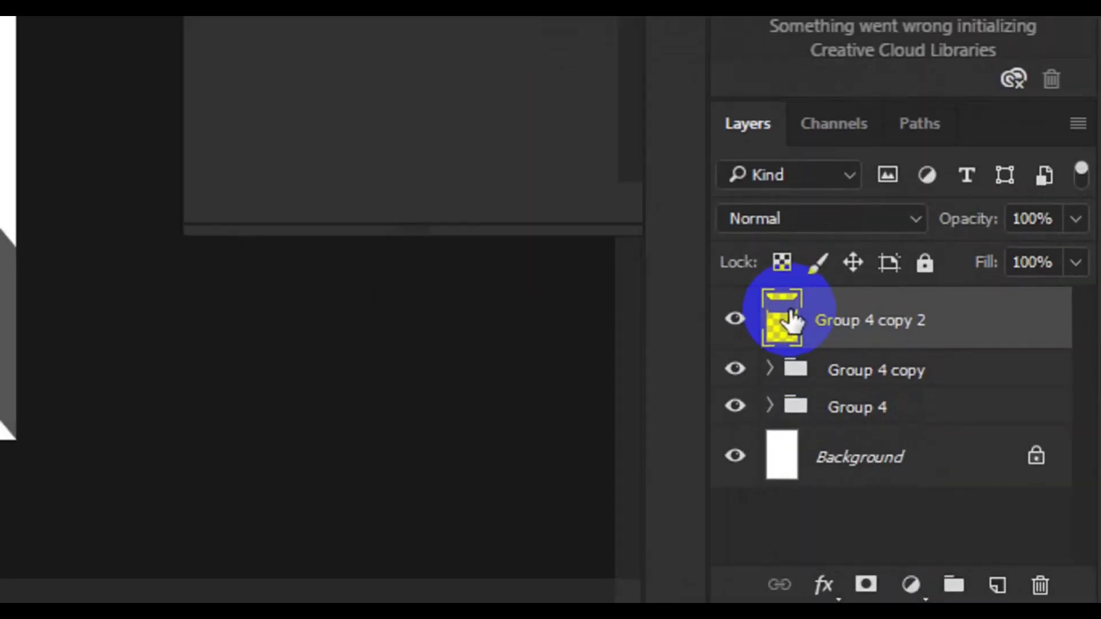
double_click(791, 318)
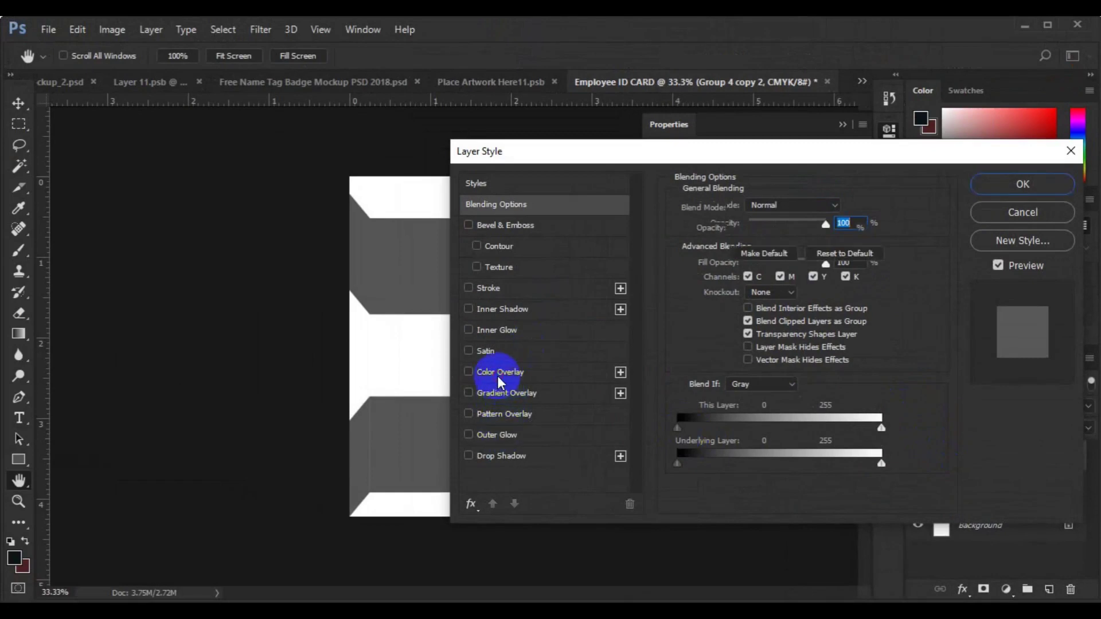
left_click(496, 375)
left_click(842, 207)
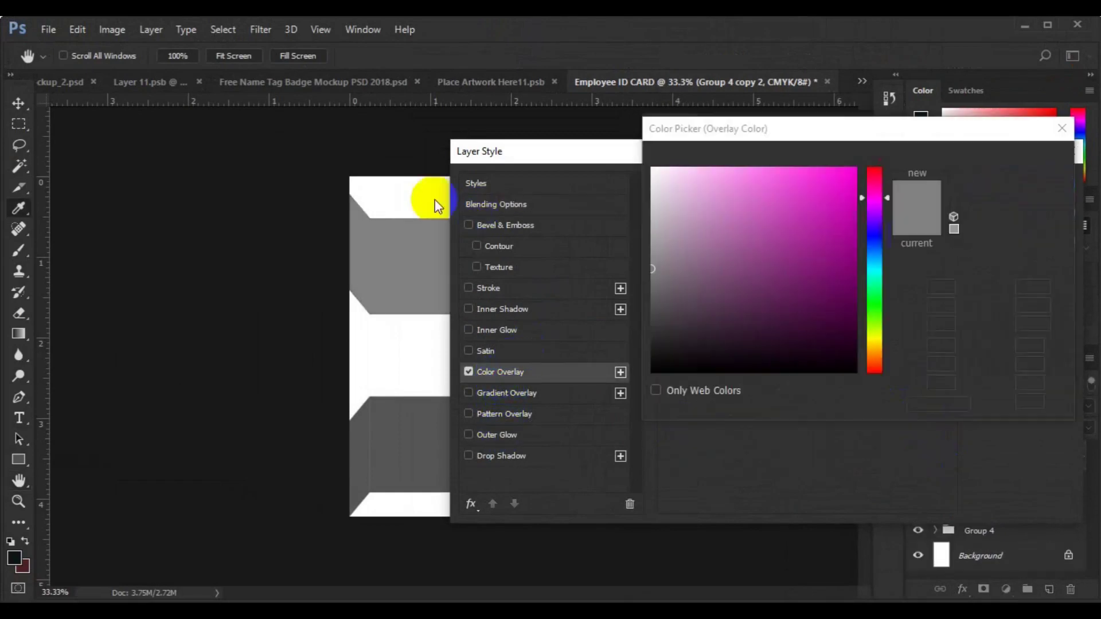
left_click(421, 193)
left_click(999, 161)
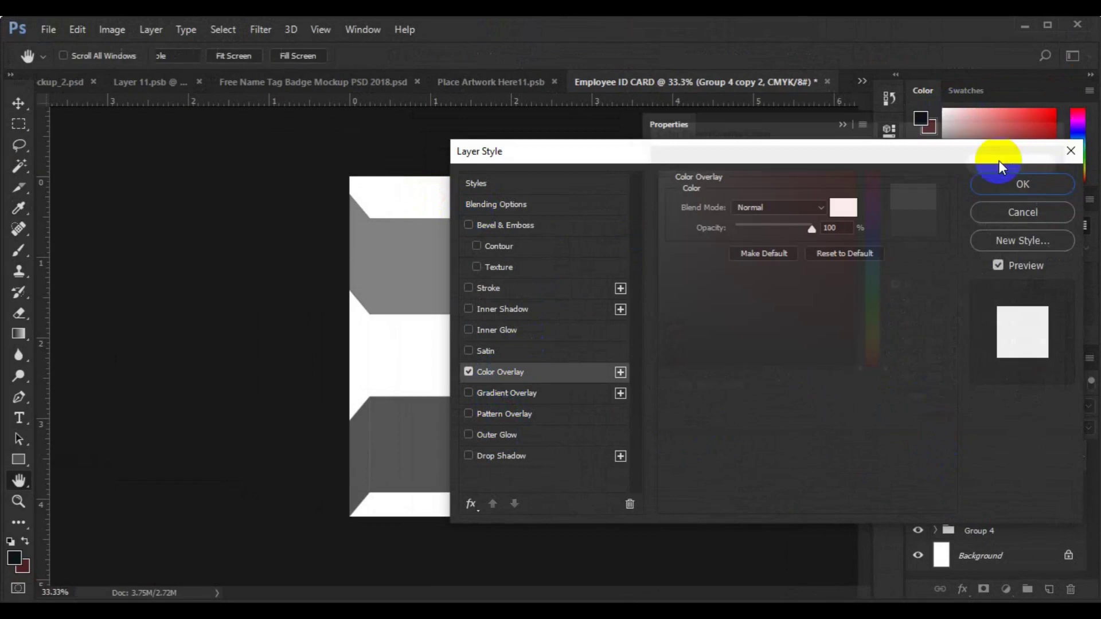
left_click(999, 178)
Nudge the grey Group 4 copy so a thin angled strip shows below
left_click(987, 512)
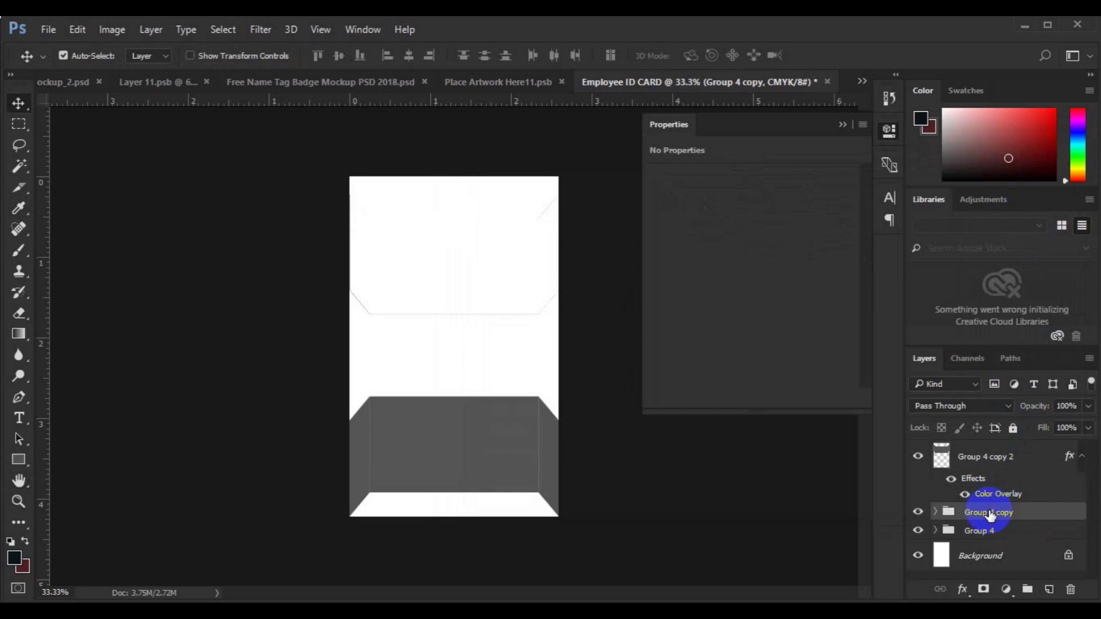
key("shift+Down")
key("shift+Down")
key("shift+Down")
key("shift+Down")
key("shift+Down")
key("shift+Down")
key("shift+Down")
key("shift+Down")
key("shift+Down")
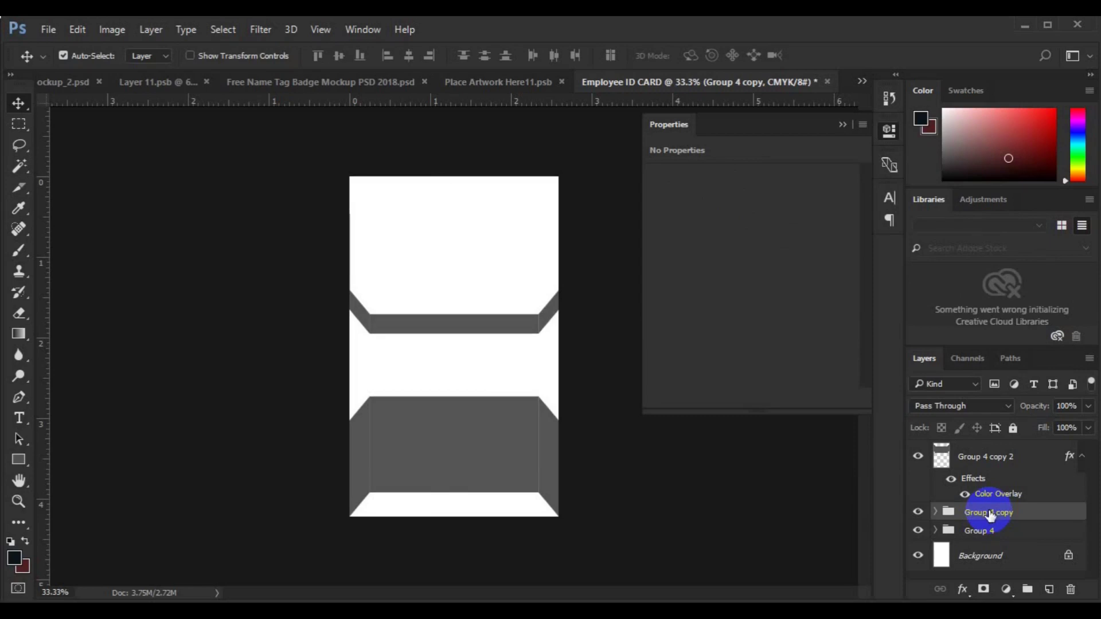
key("shift+Up")
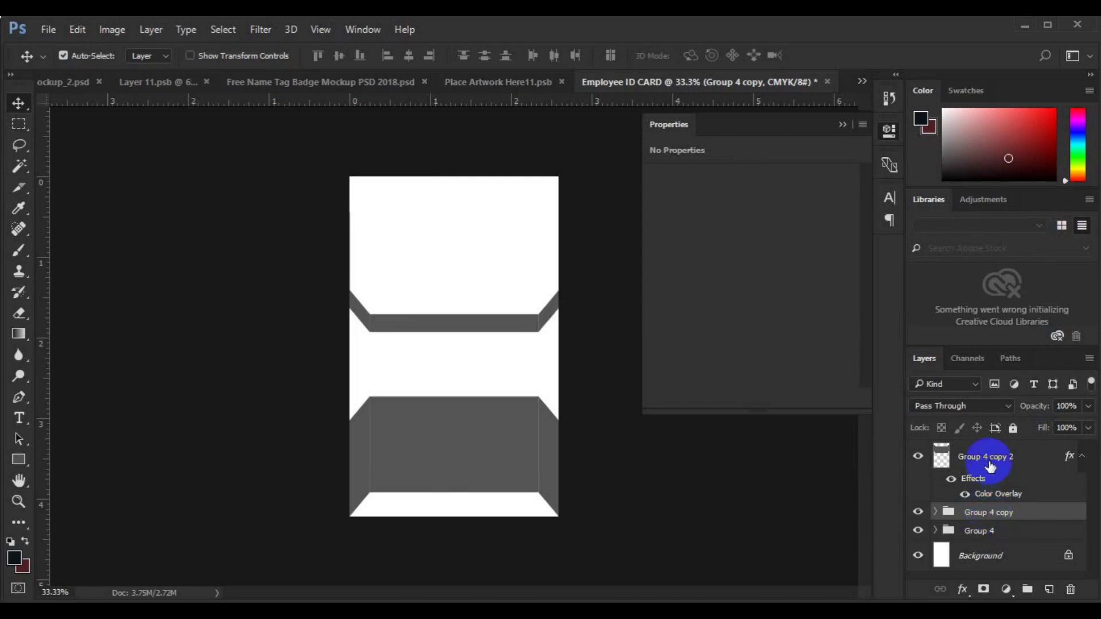
left_click(990, 466)
Draw a 306 px circle over the strip with a 15 px white stroke and grey fill
left_click(1049, 589)
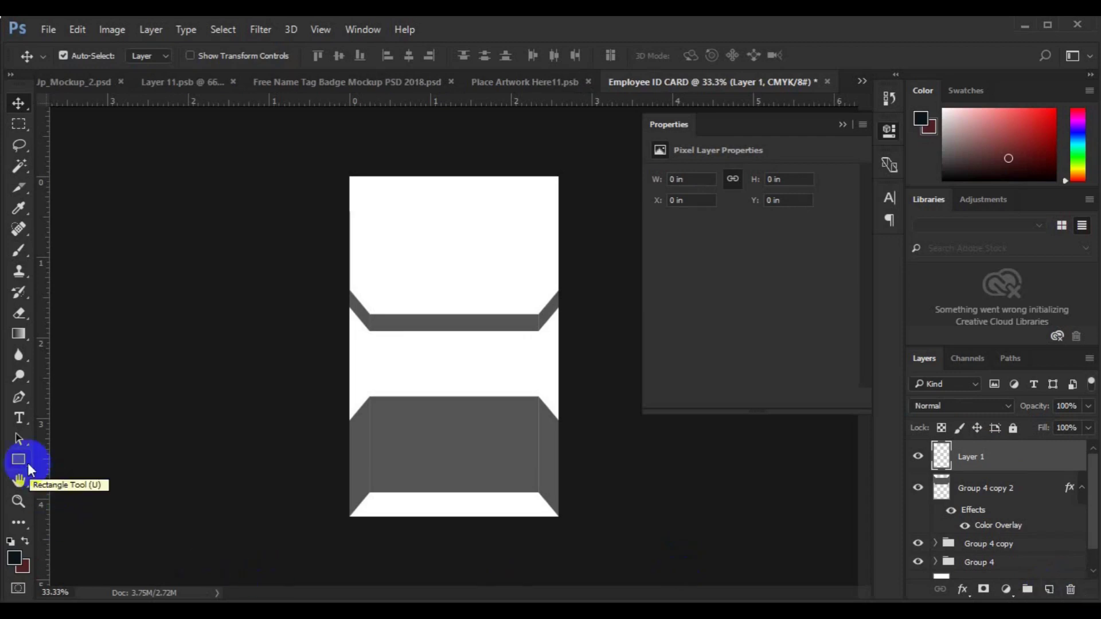
left_click(19, 460)
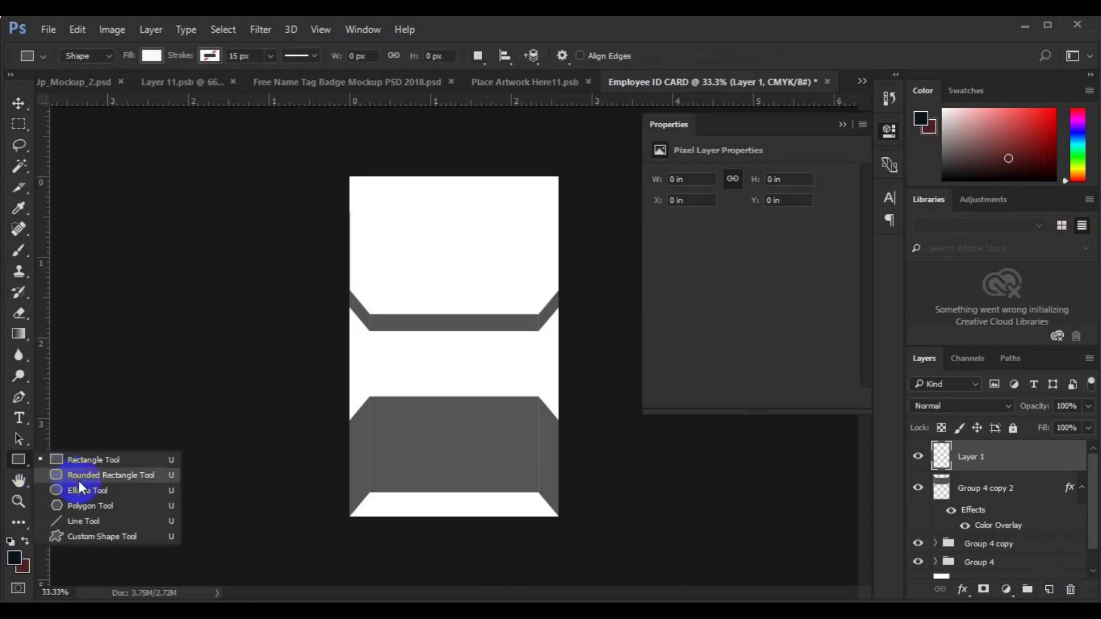
left_click(85, 487)
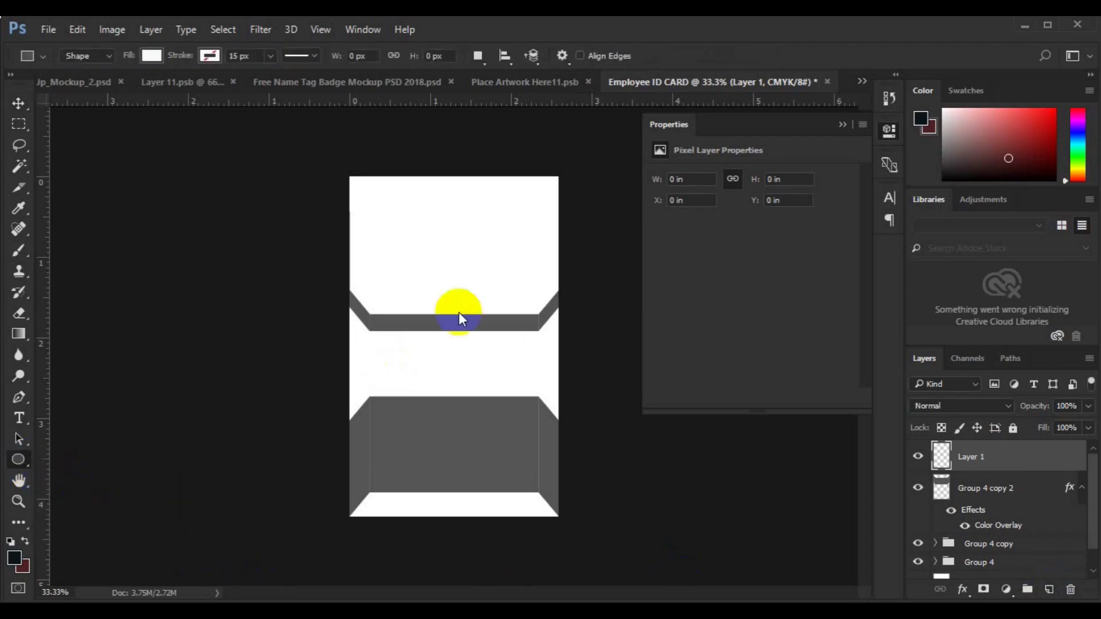
left_click(210, 57)
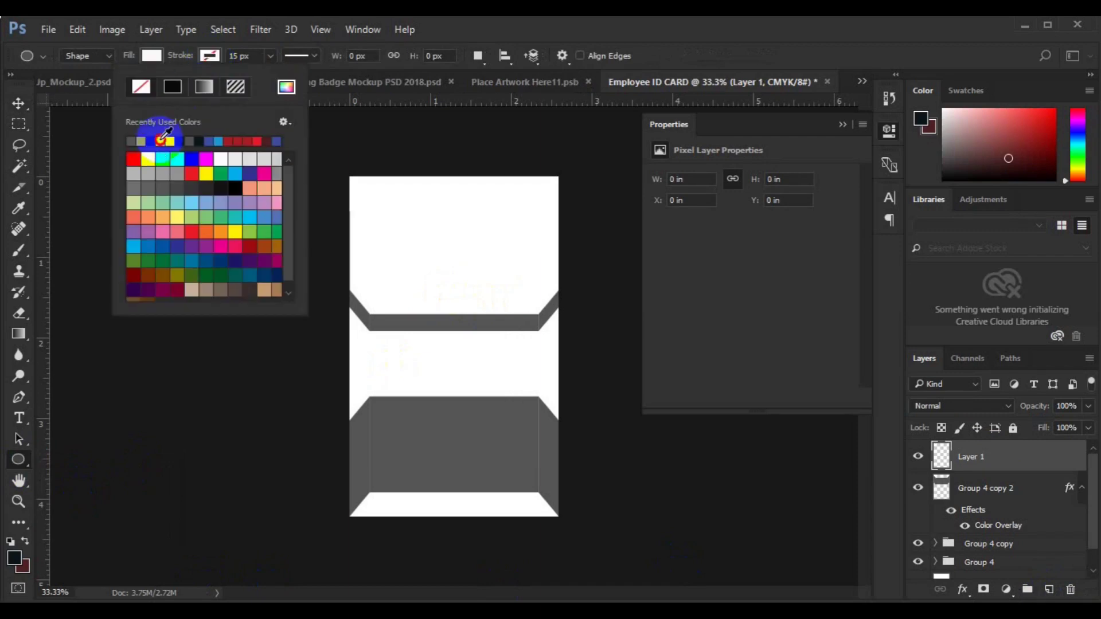
left_click(163, 140)
left_click(152, 56)
left_click(83, 87)
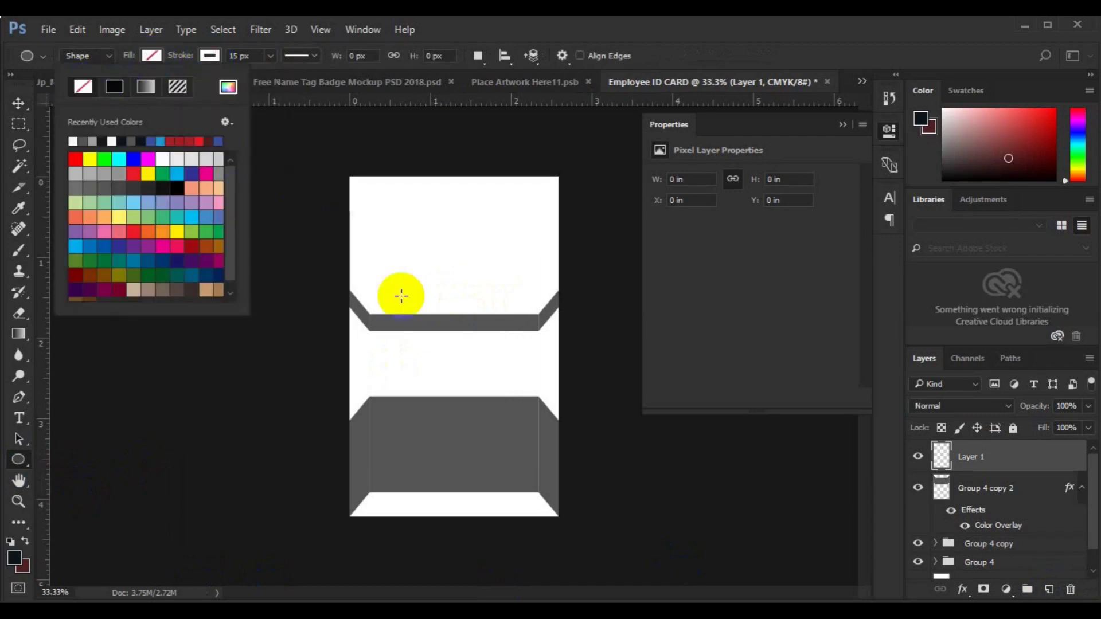
left_click_drag(428, 296, 475, 354)
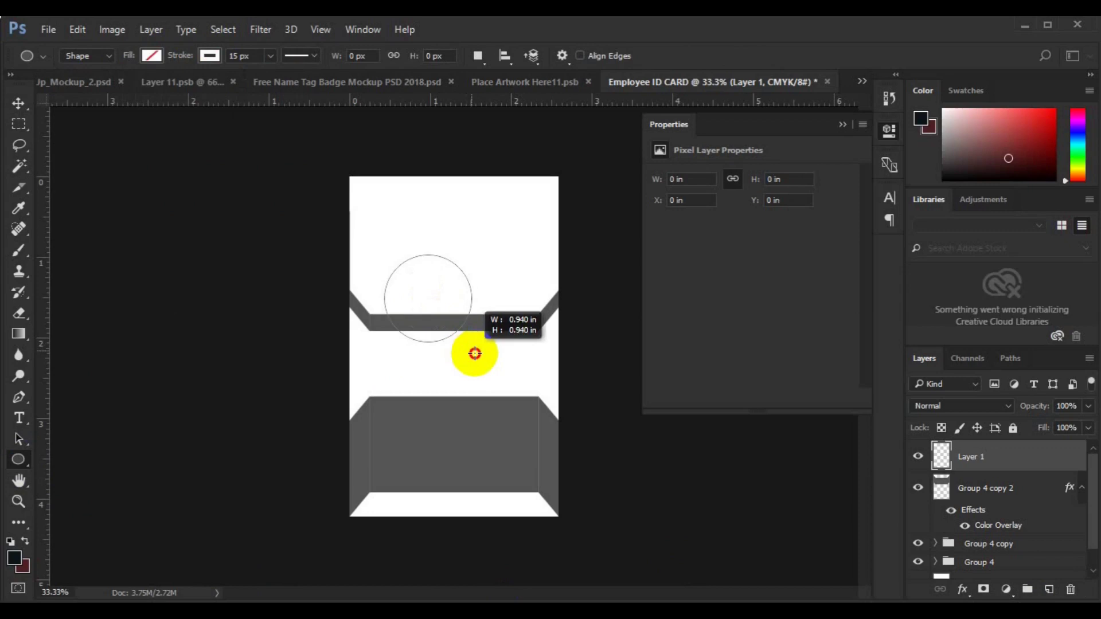
left_click_drag(475, 354, 469, 350)
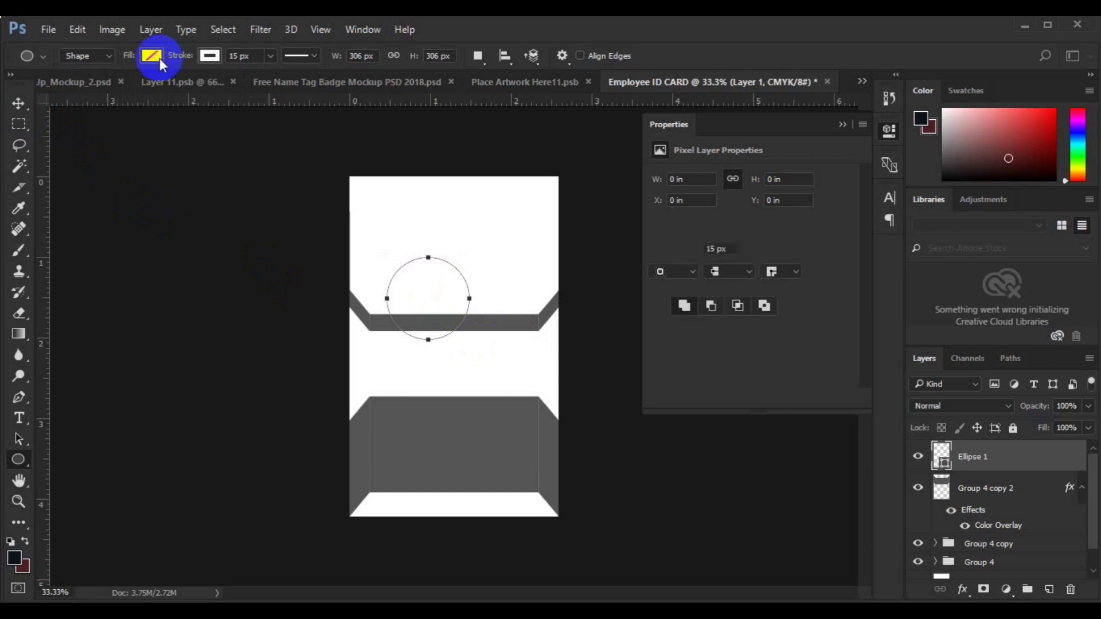
left_click(156, 57)
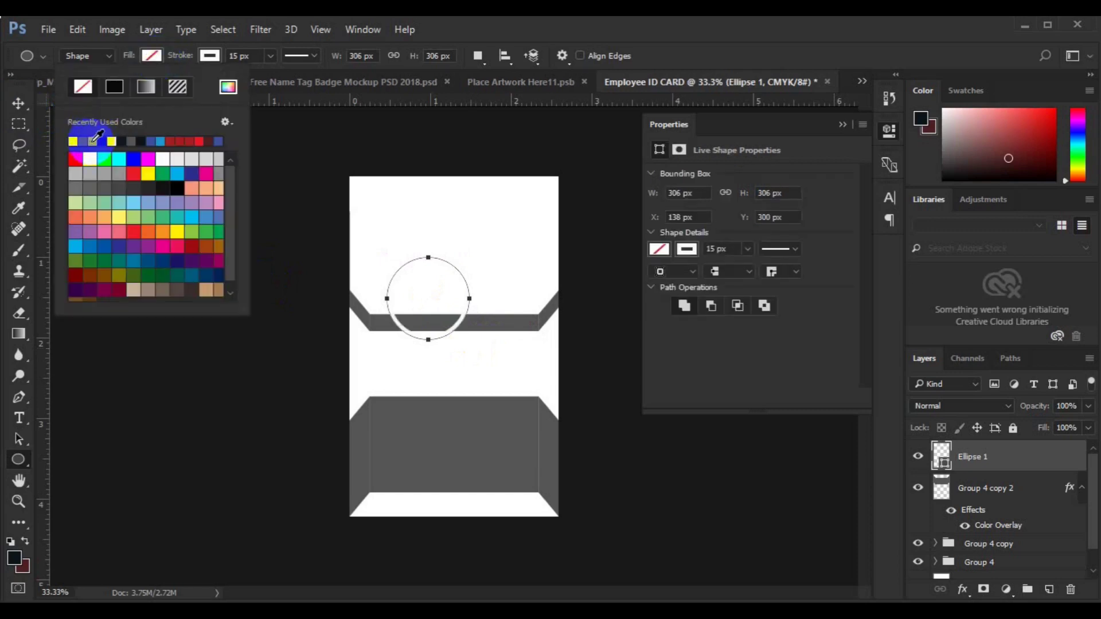
left_click(92, 141)
left_click(21, 104)
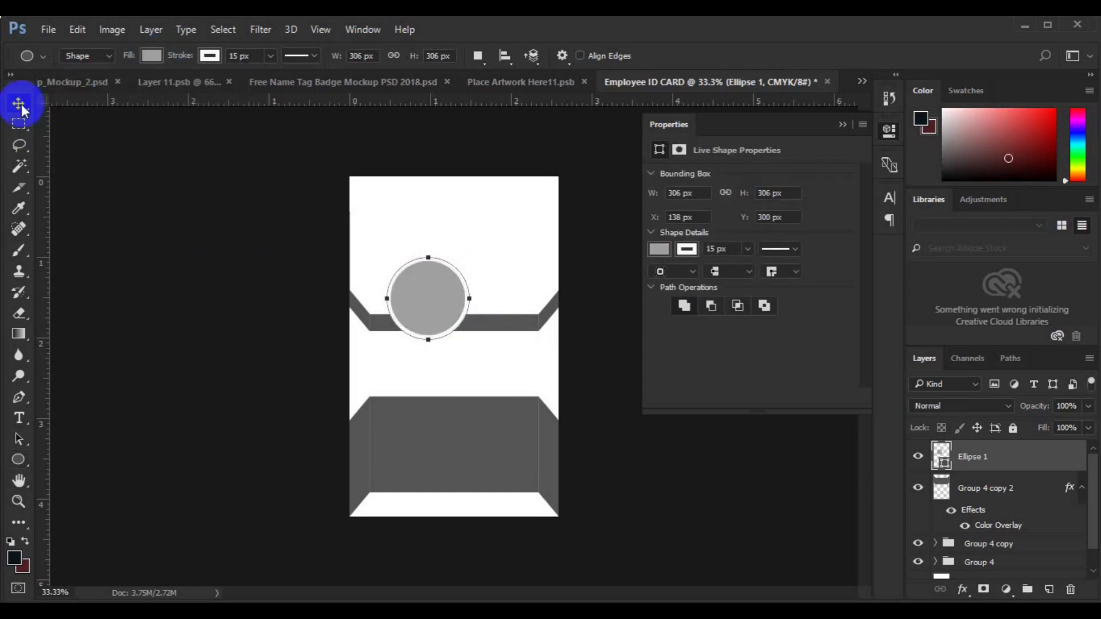
Move the circle and header strip layers together slightly upward
key("ctrl+a")
left_click(409, 56)
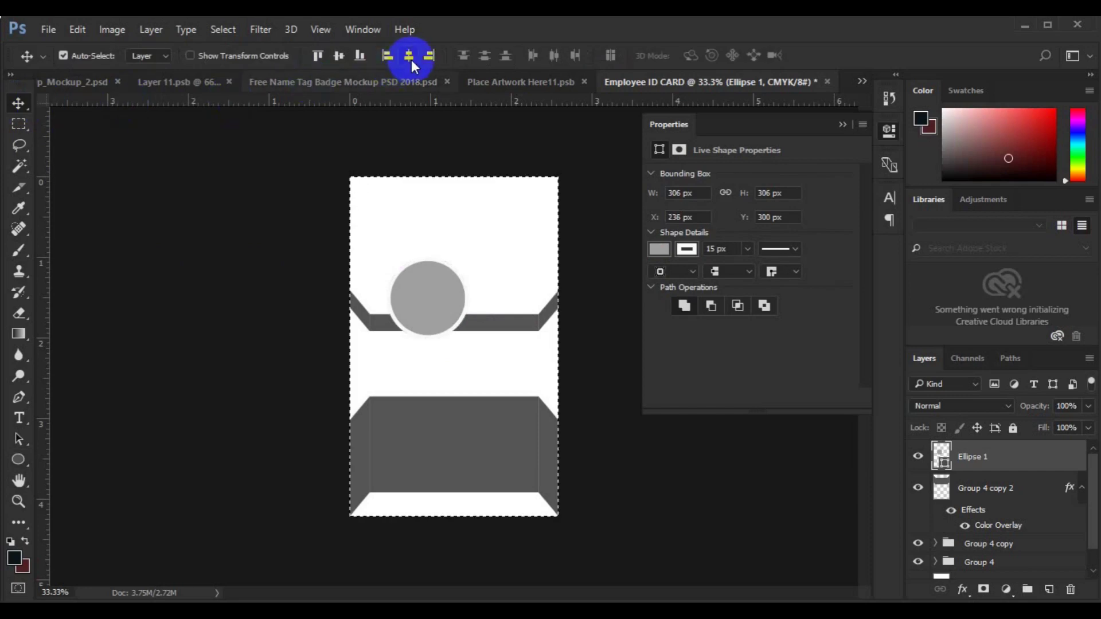
left_click(409, 55)
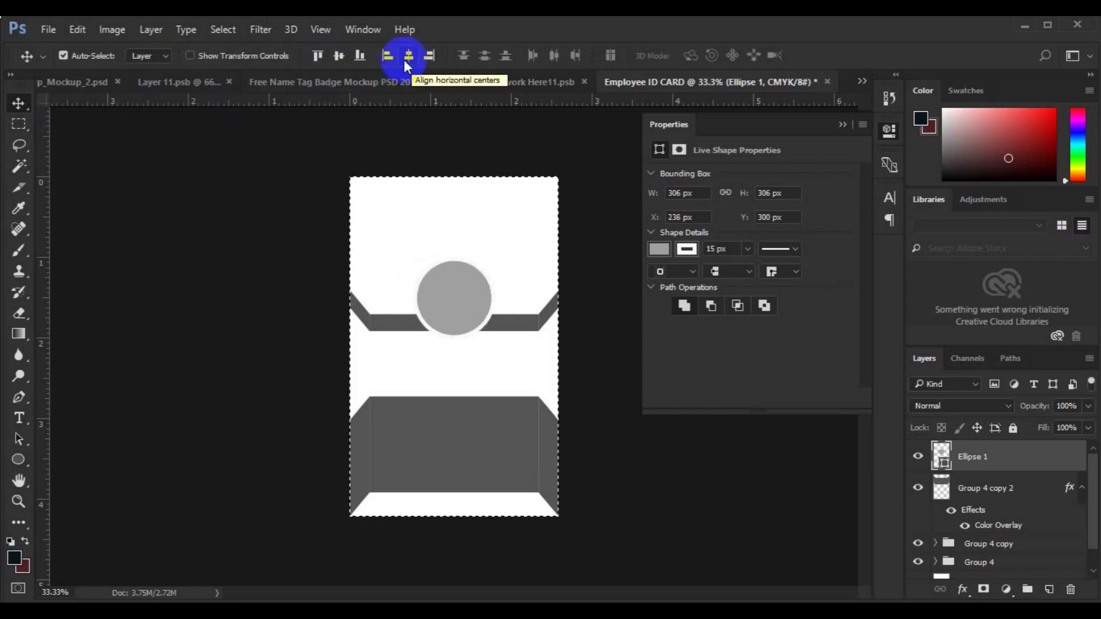
left_click(335, 63)
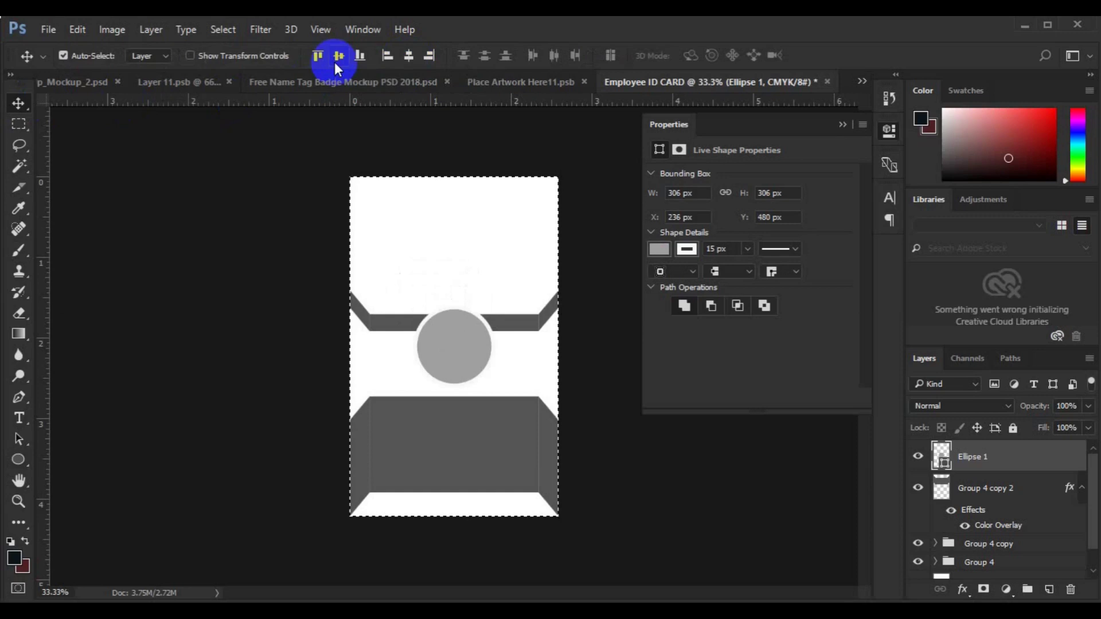
key("ctrl+z")
key("ctrl+d")
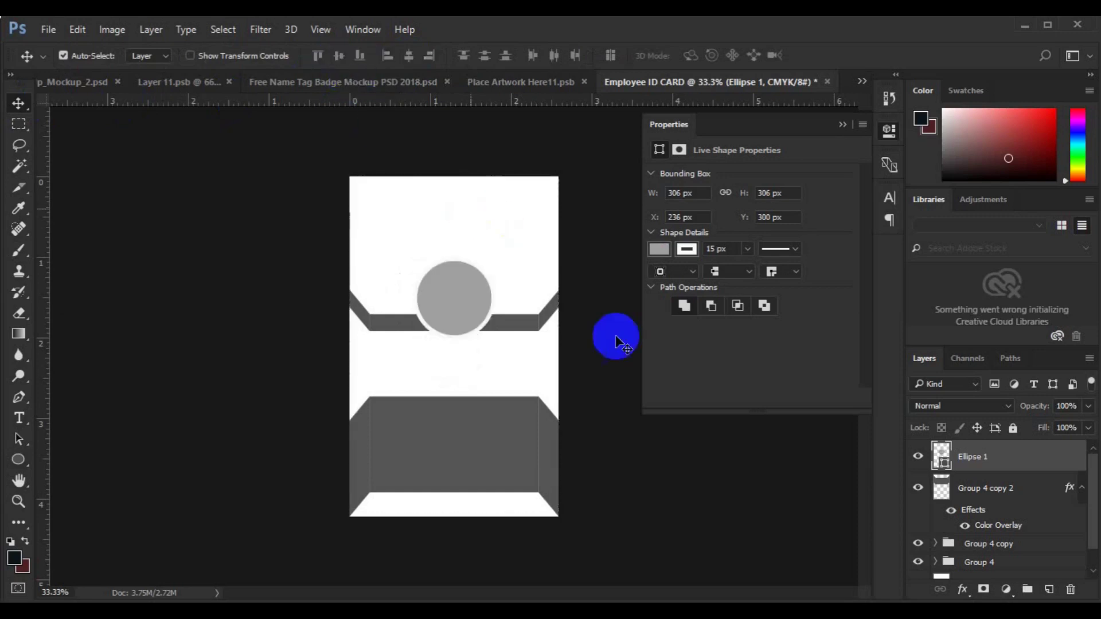
left_click(995, 548, "shift")
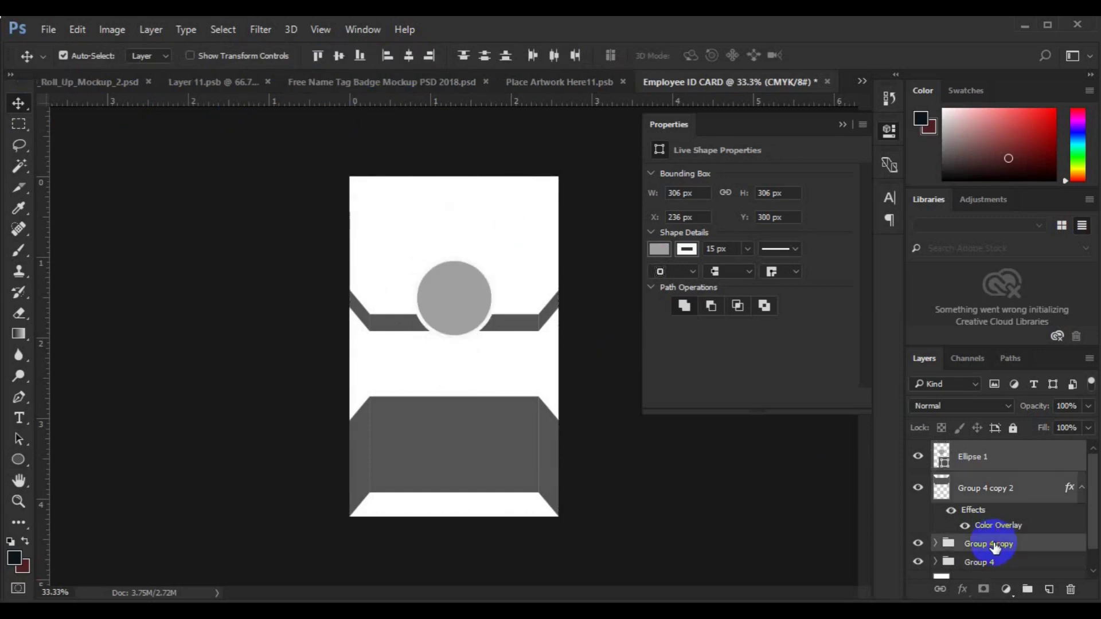
key("ctrl+t")
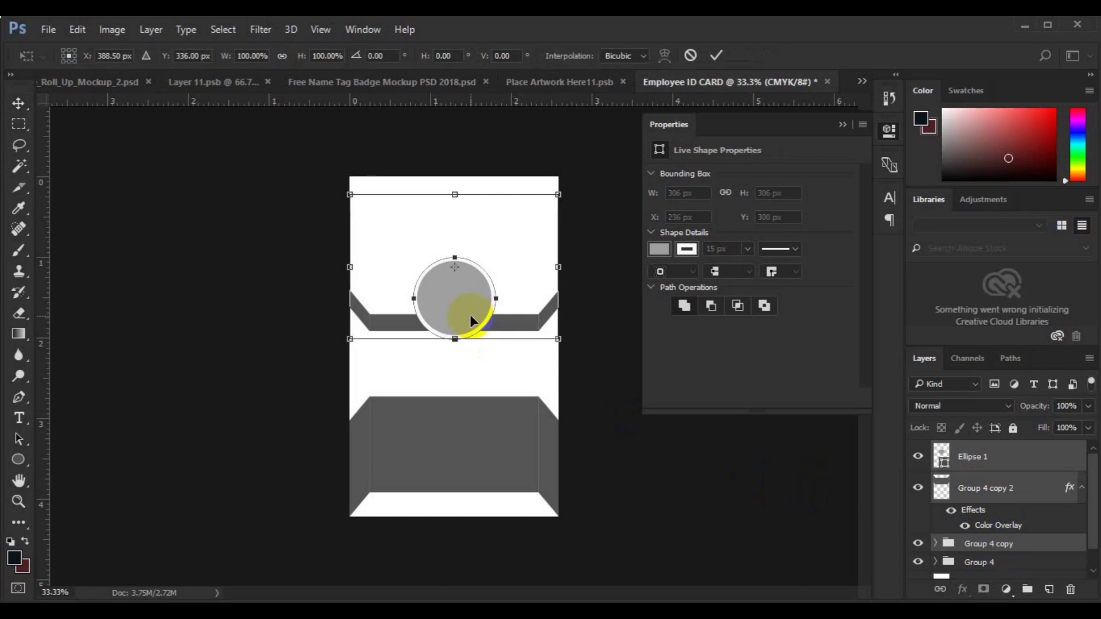
left_click_drag(470, 320, 470, 310)
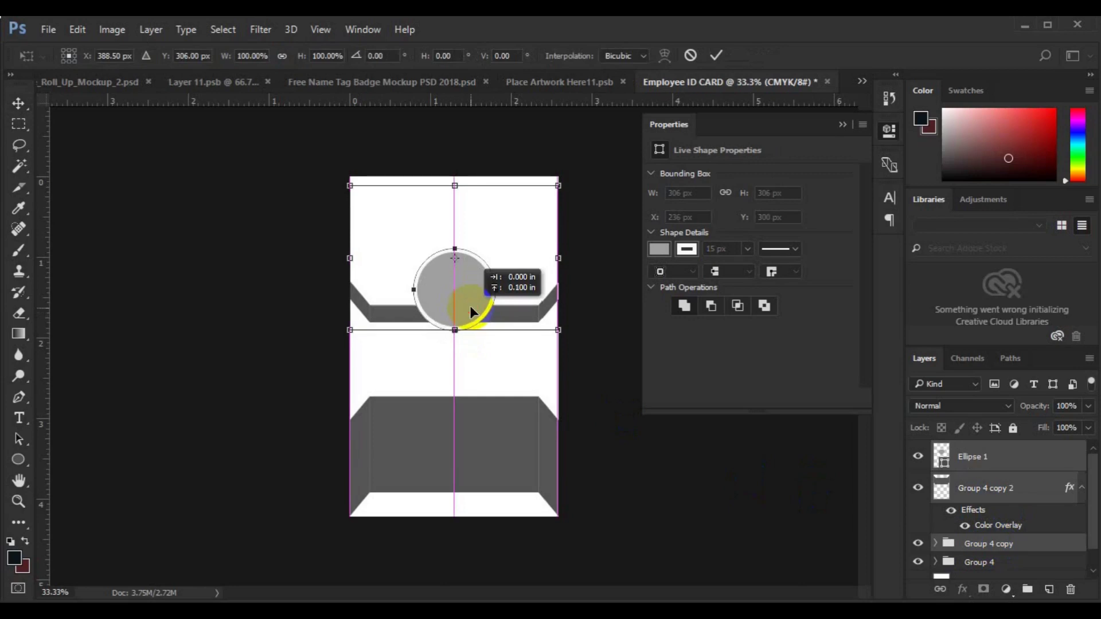
key("Return")
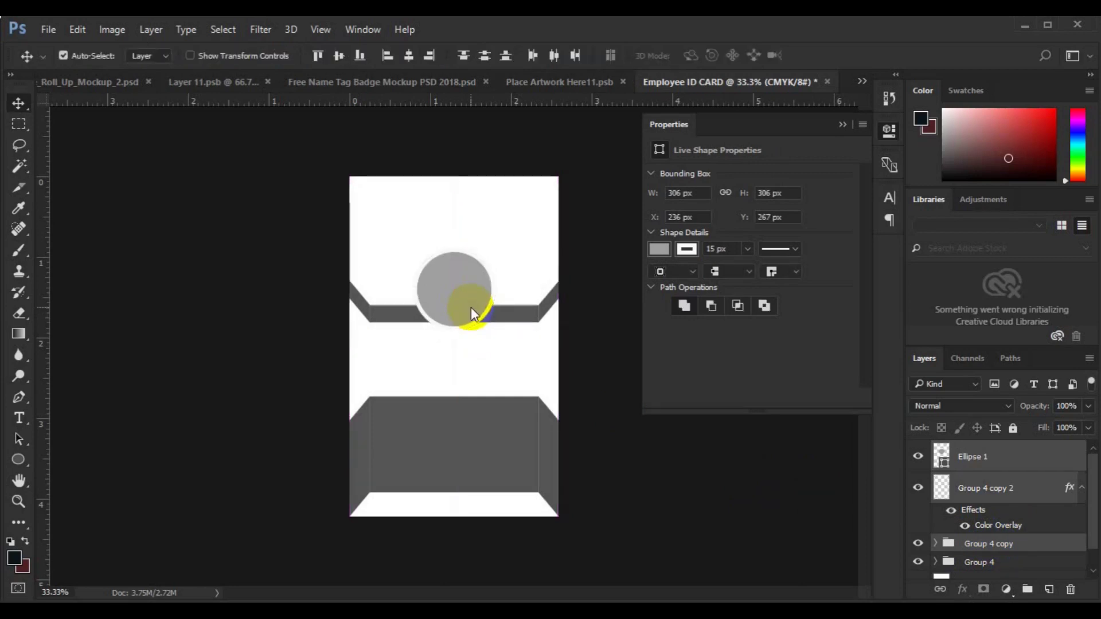
Centre the circle horizontally and enlarge it to 351 × 351 px (114.71%)
left_click(983, 465)
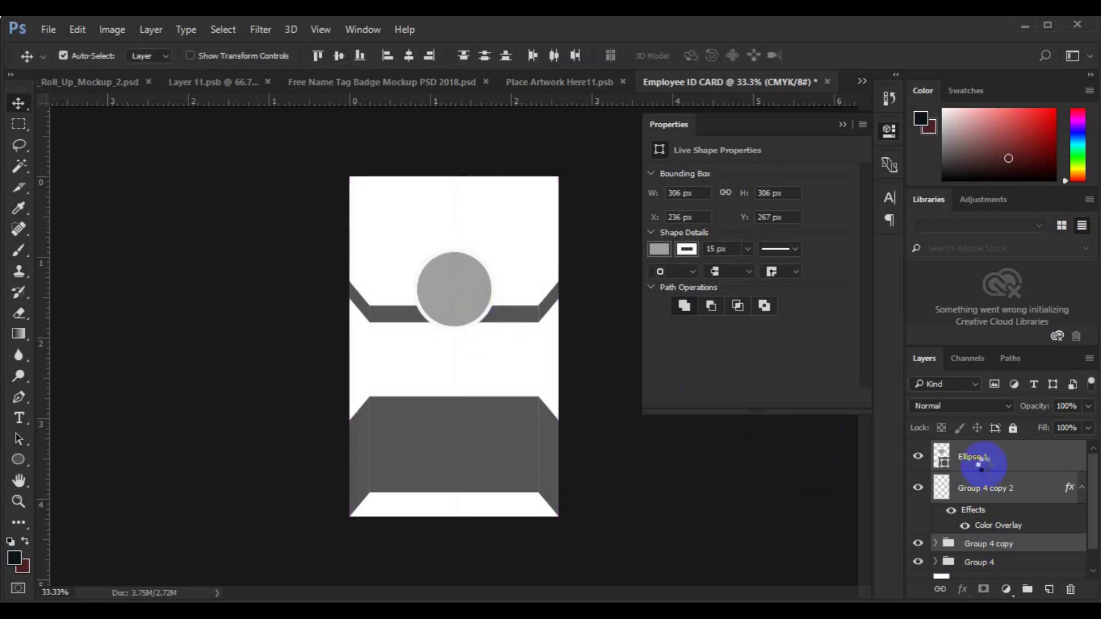
key("ctrl+a")
left_click(408, 55)
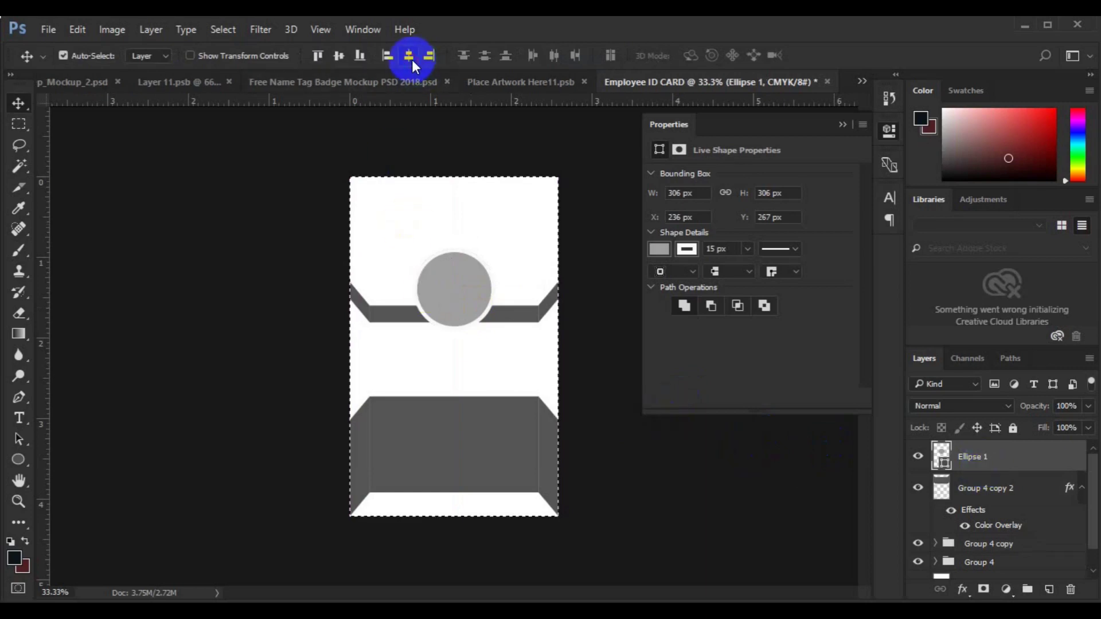
key("ctrl+d")
key("ctrl+t")
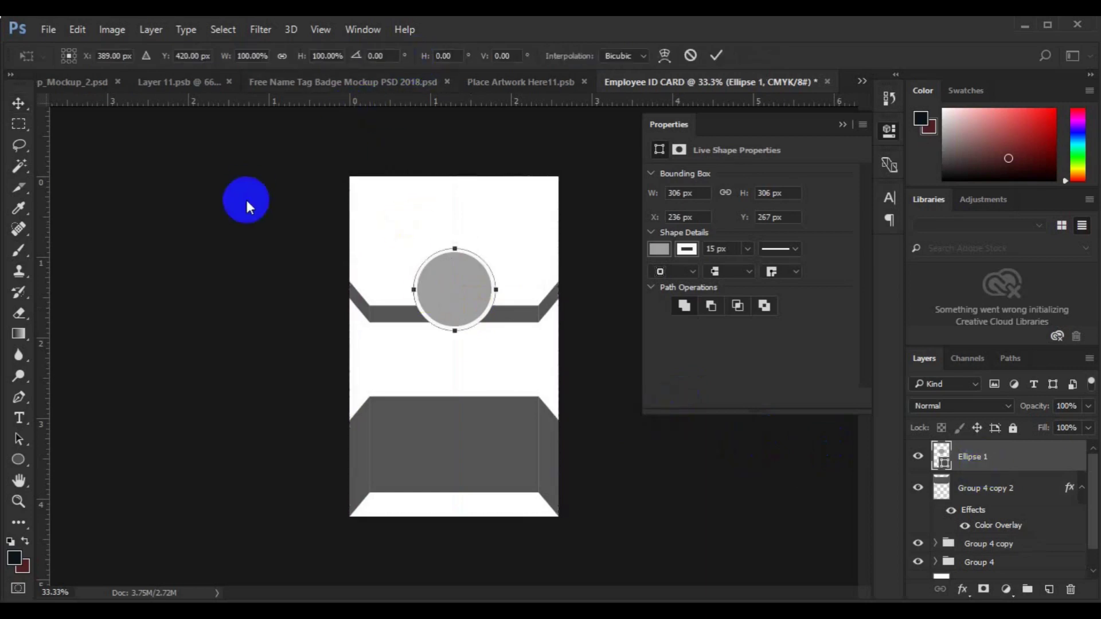
left_click(496, 329)
left_click_drag(497, 331, 504, 337)
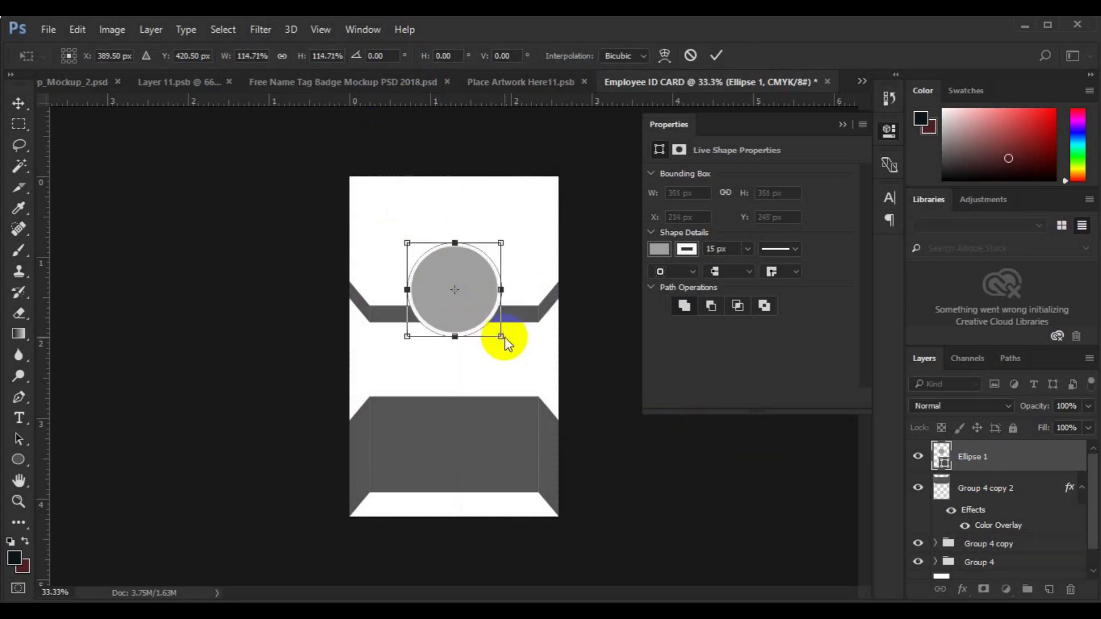
key("Return")
scroll(1096, 567, "down", 1)
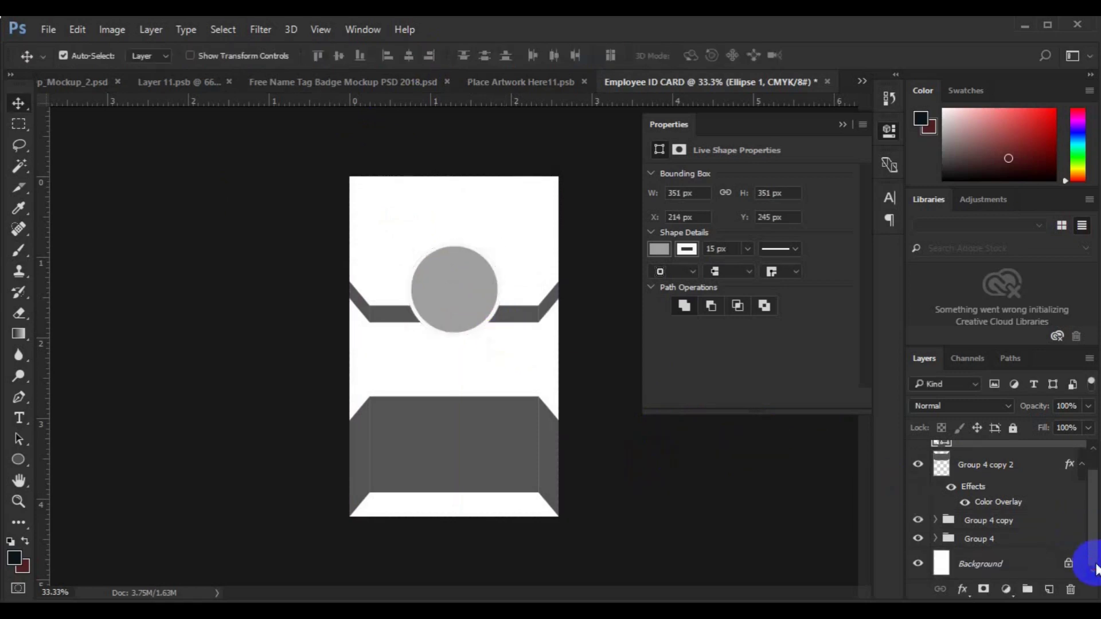
Draw a light green 816 × 1293 px rectangle covering the whole card behind the shapes
left_click(1001, 565)
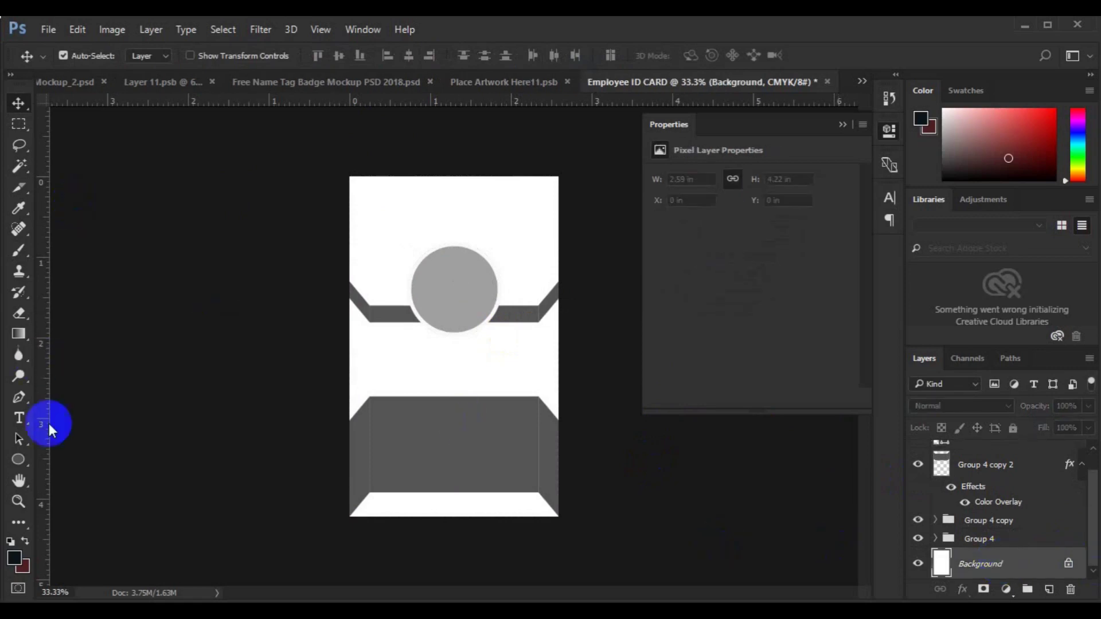
left_click(20, 462)
left_click(58, 462)
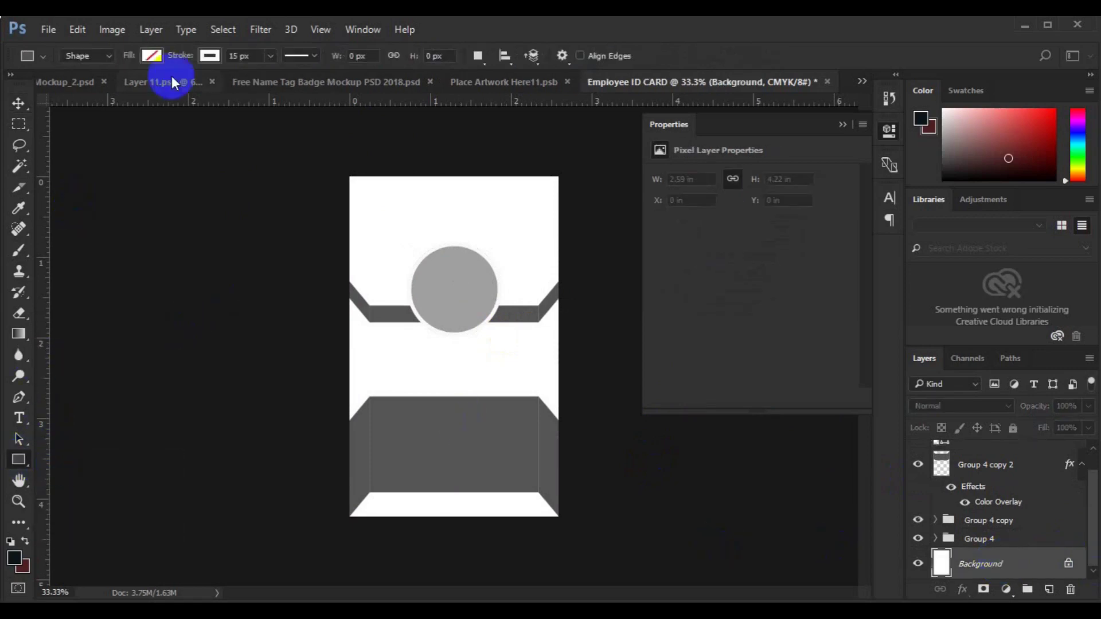
left_click(207, 57)
left_click(154, 57)
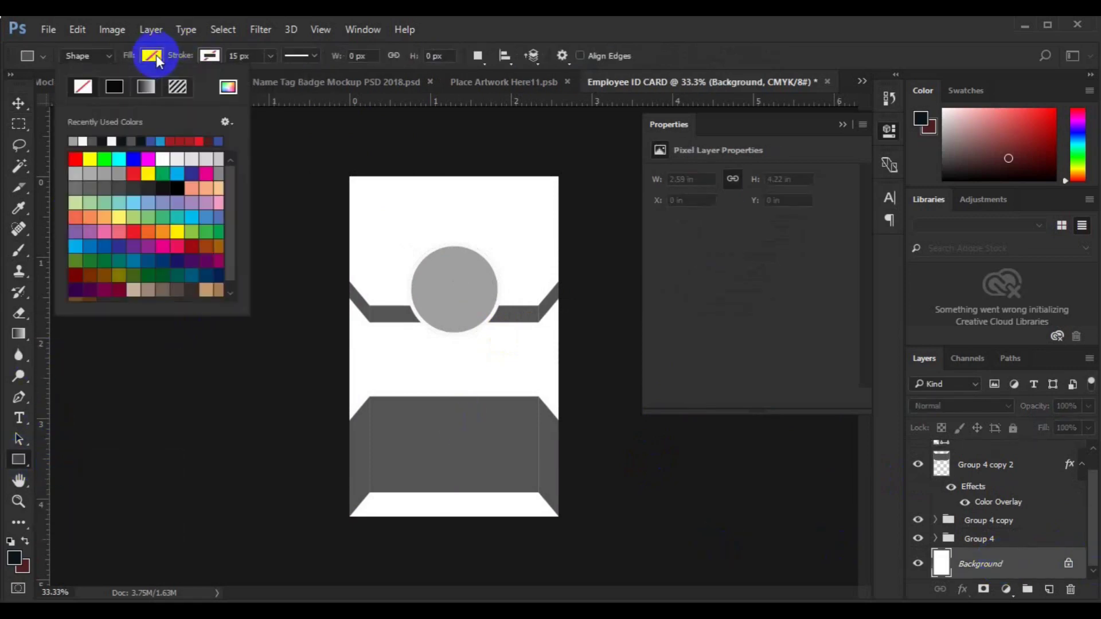
left_click(119, 202)
left_click(339, 167)
left_click_drag(344, 173, 561, 519)
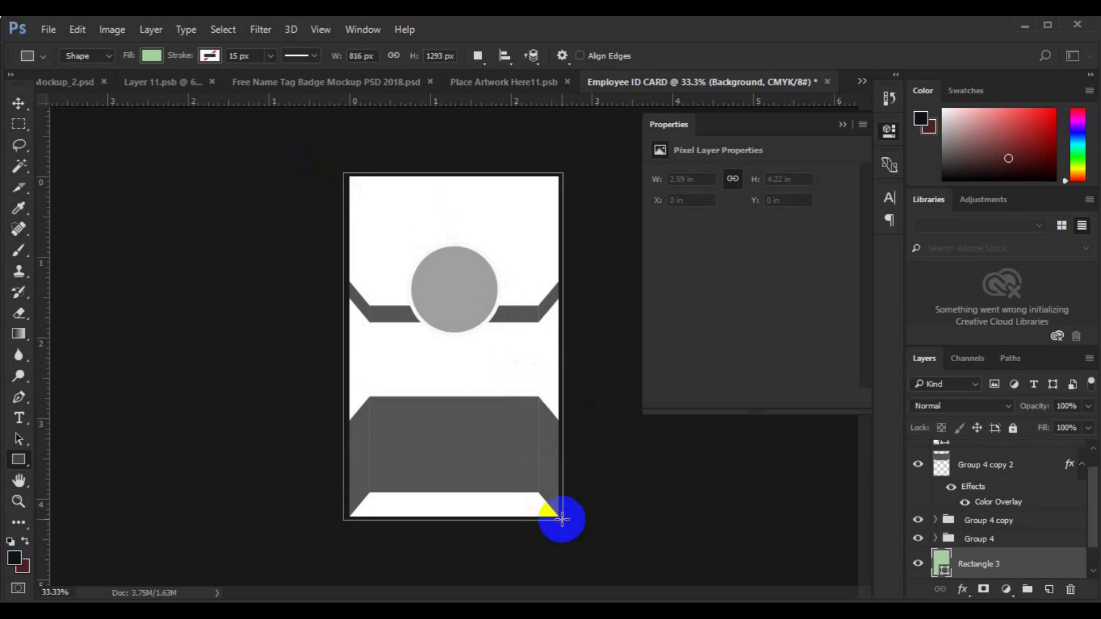
key("v")
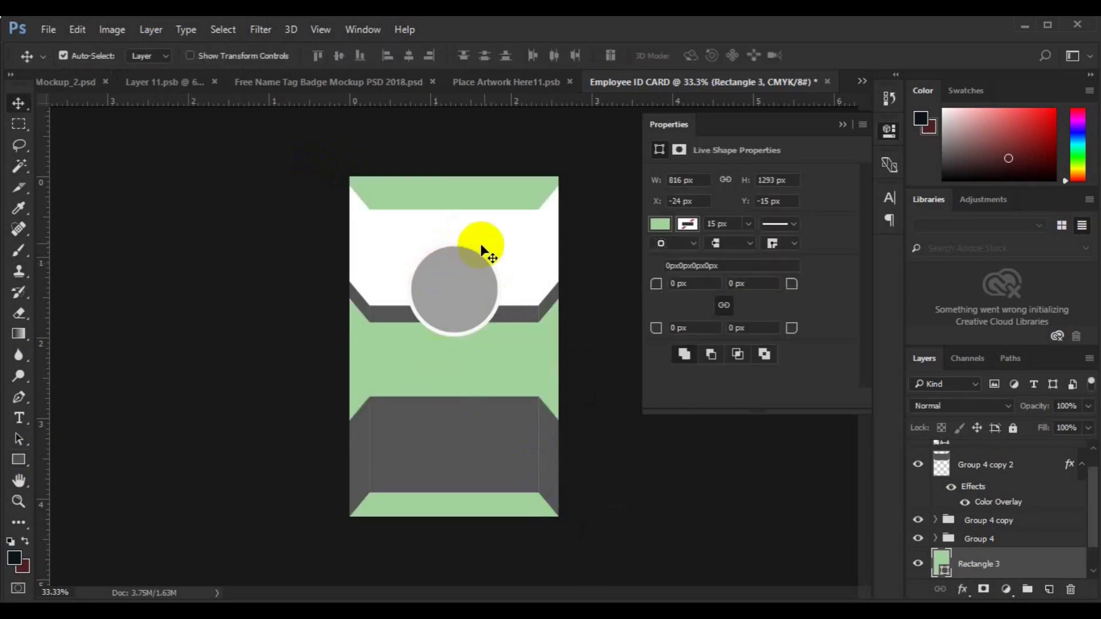
left_click(488, 246)
left_click(21, 397)
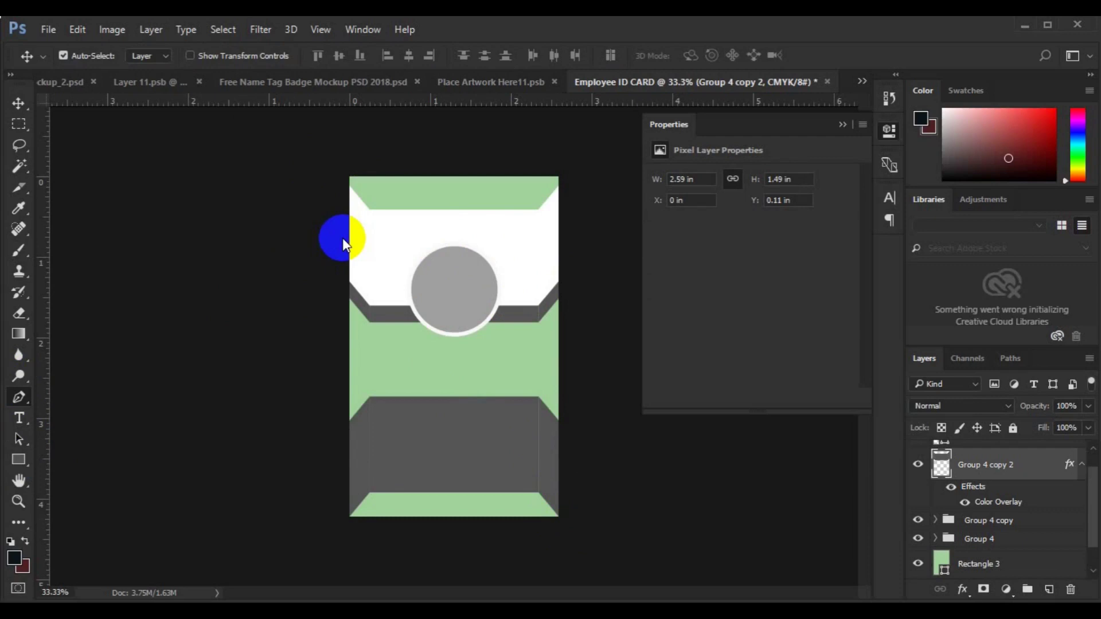
Pen-draw a four-point shape over the card's top band and fill it white
left_click(342, 239)
left_click(526, 234)
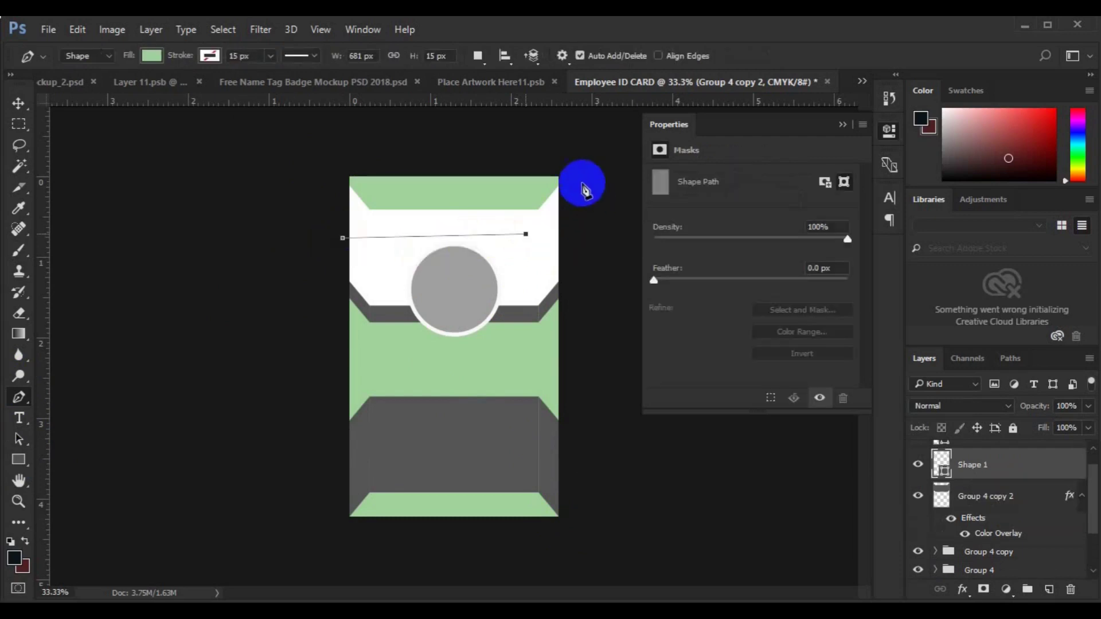
left_click(578, 165)
left_click(329, 150)
left_click(342, 237)
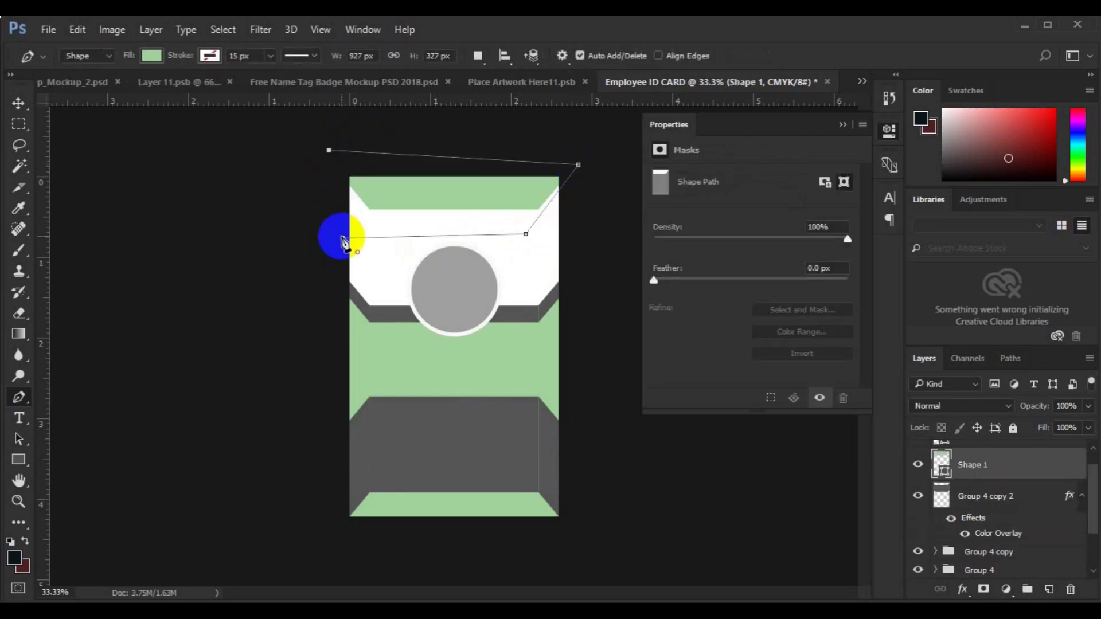
key("v")
left_click(943, 475)
double_click(943, 474)
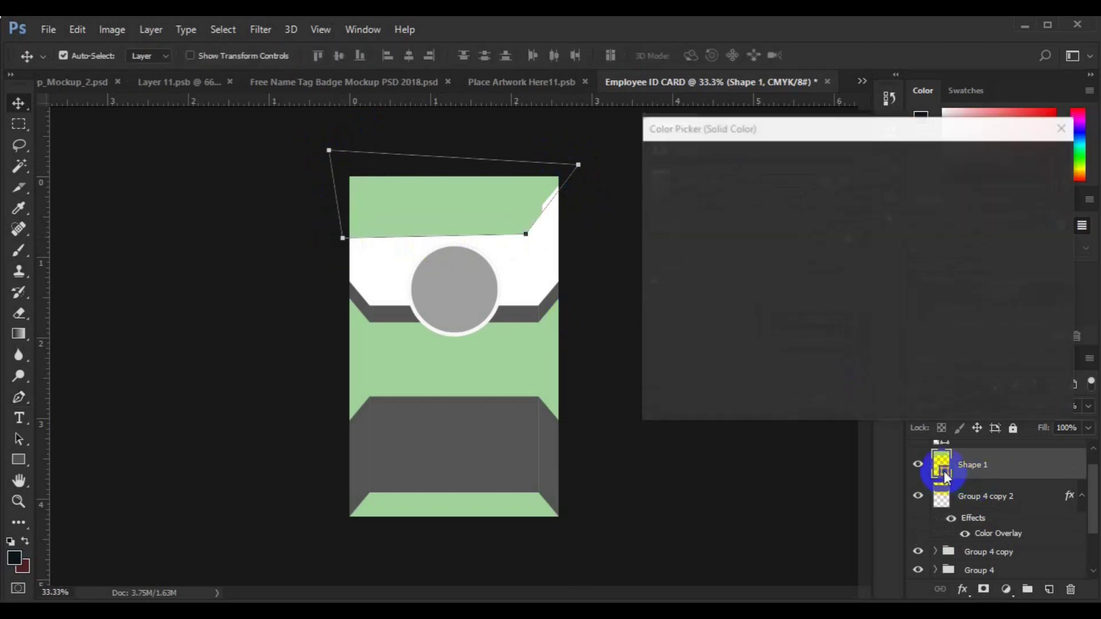
left_click(1000, 163)
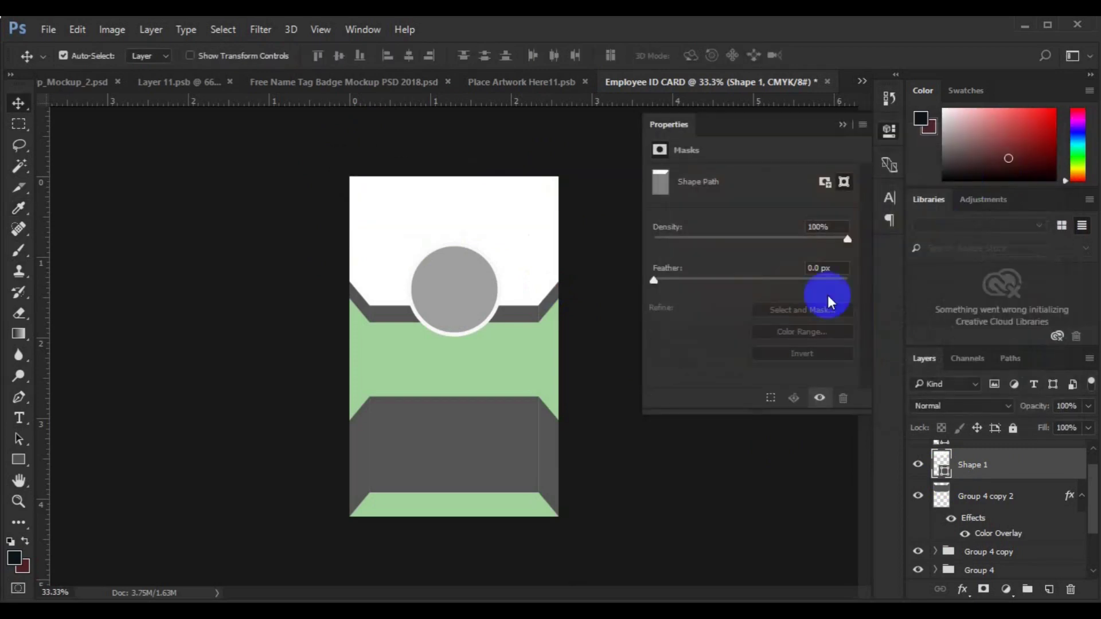
left_click(503, 368, "ctrl")
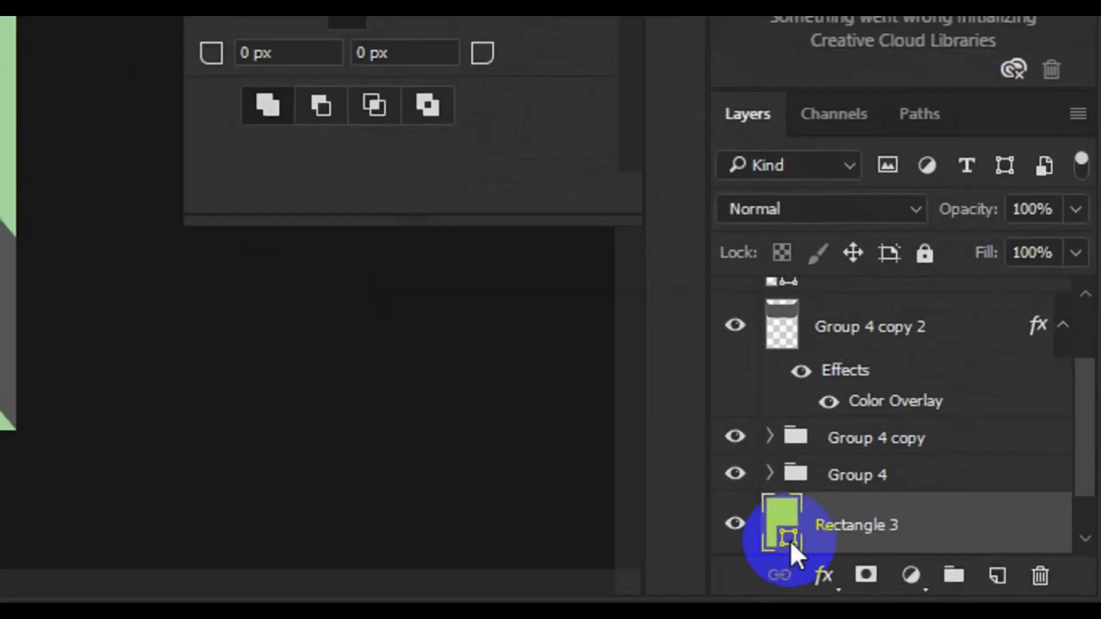
Change the Rectangle 3 background fill from light green to cyan #39beda, then select the footer panel
double_click(941, 565)
left_click(745, 201)
double_click(745, 202)
type("39beda")
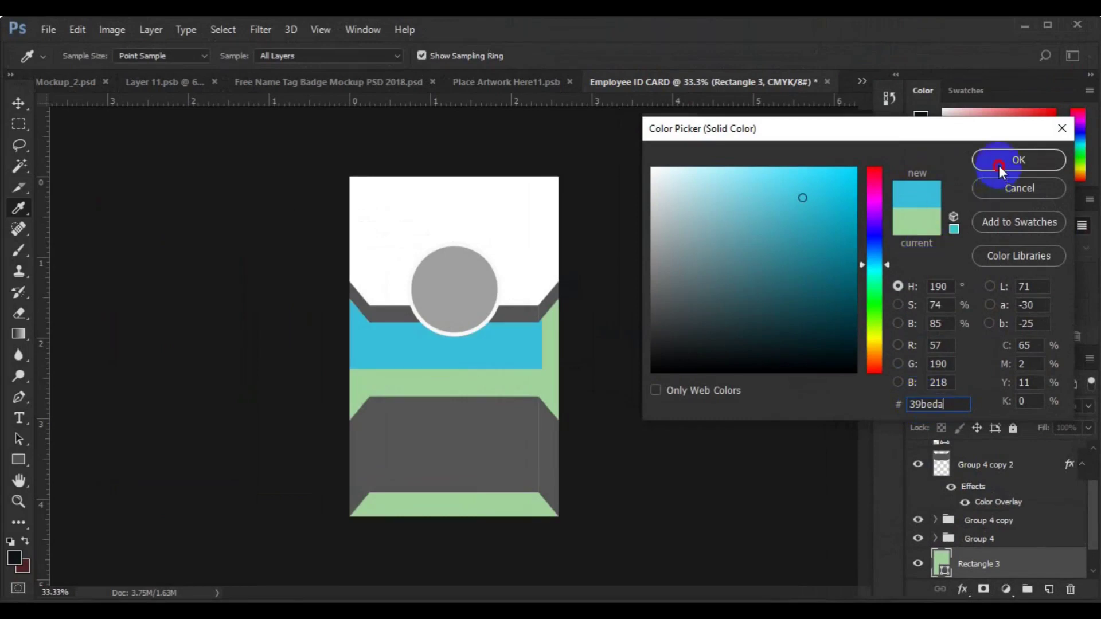
left_click(999, 165)
key("v")
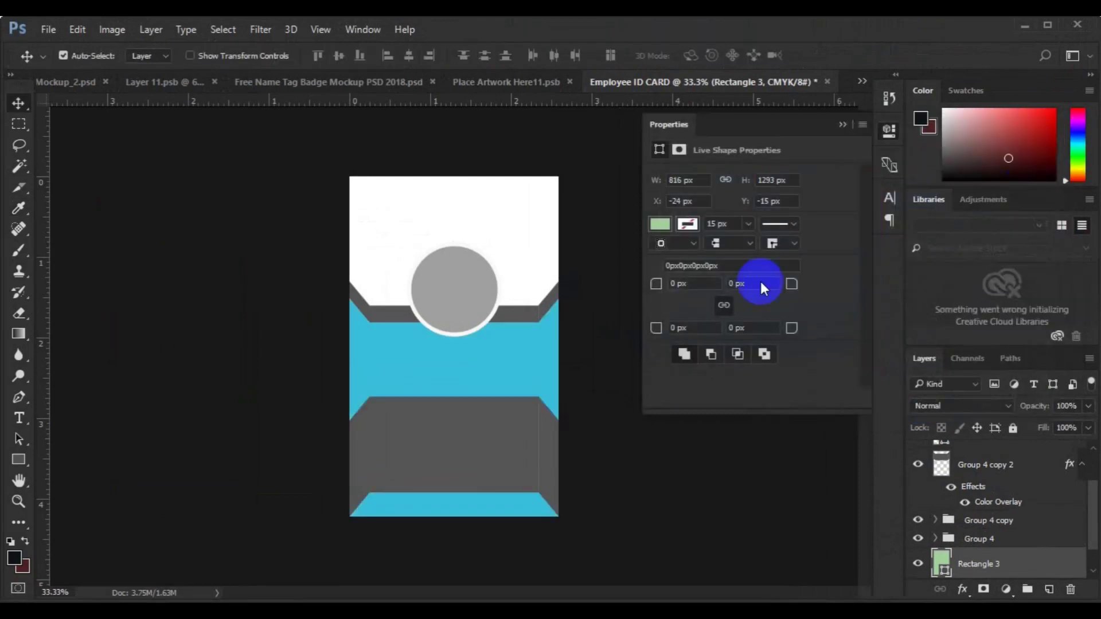
left_click(488, 465)
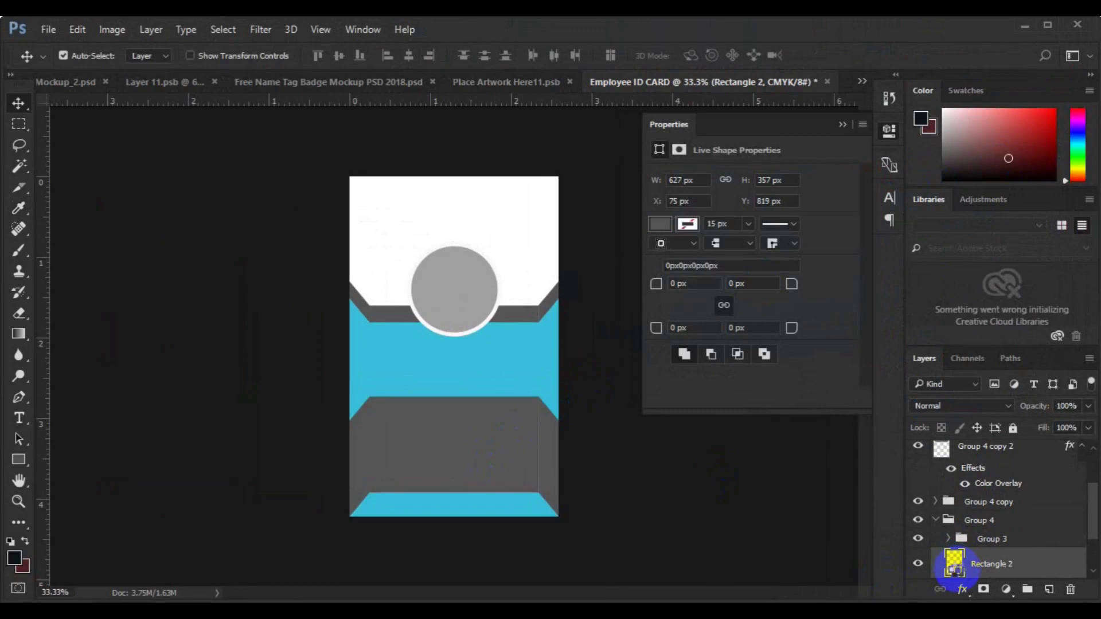
Fill the footer's centre block with a dark navy colour
double_click(953, 561)
left_click(878, 256)
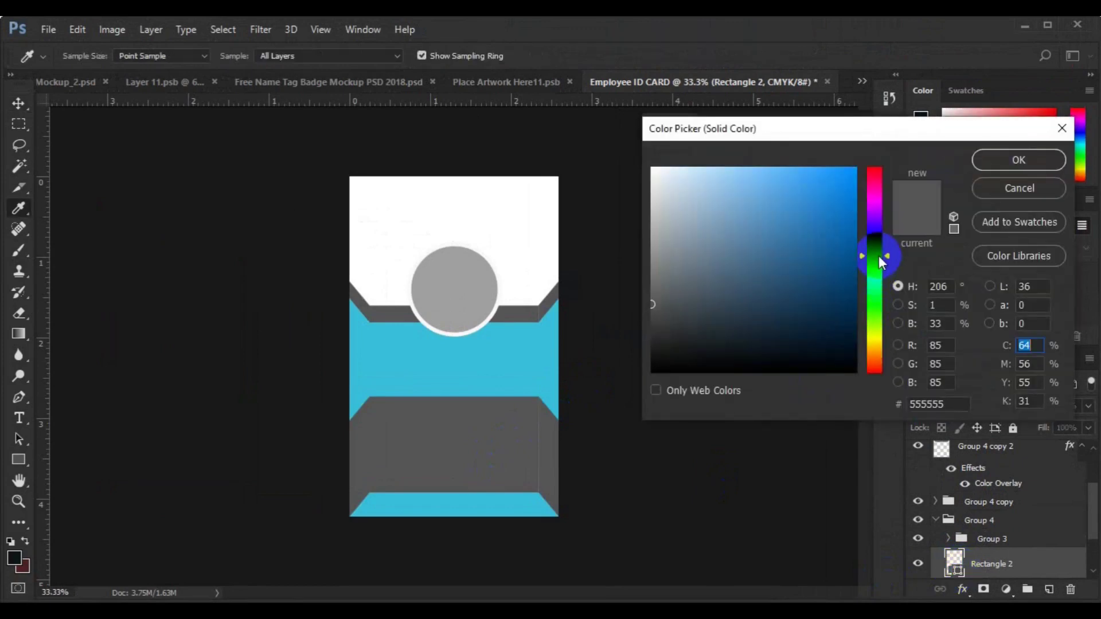
left_click(849, 328)
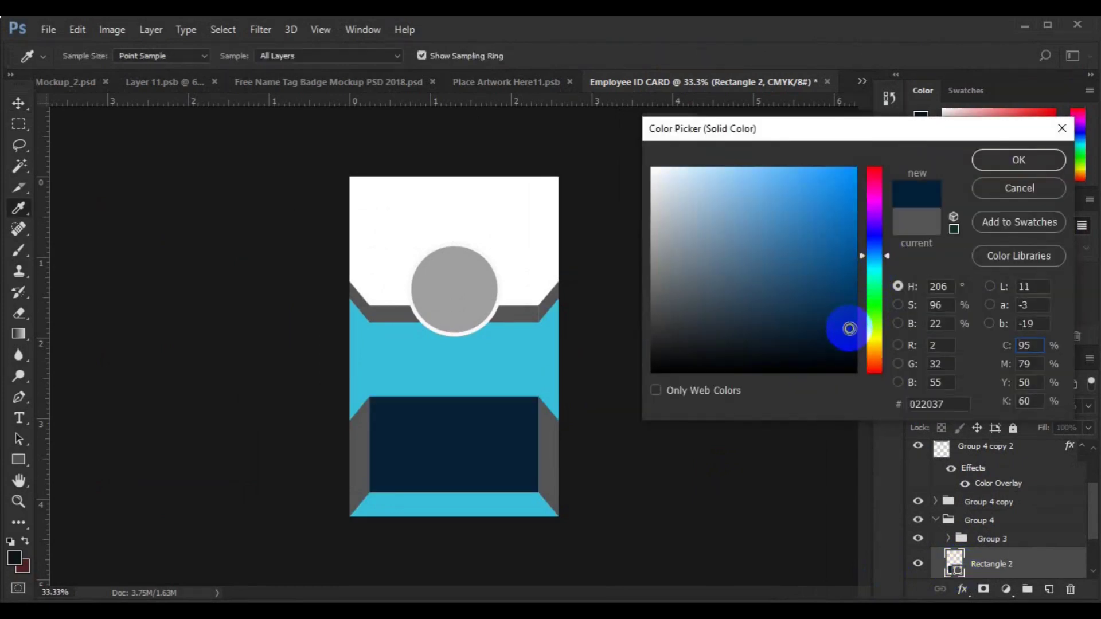
left_click(996, 160)
Recolour a gray footer side panel to the same navy fill
left_click(567, 470)
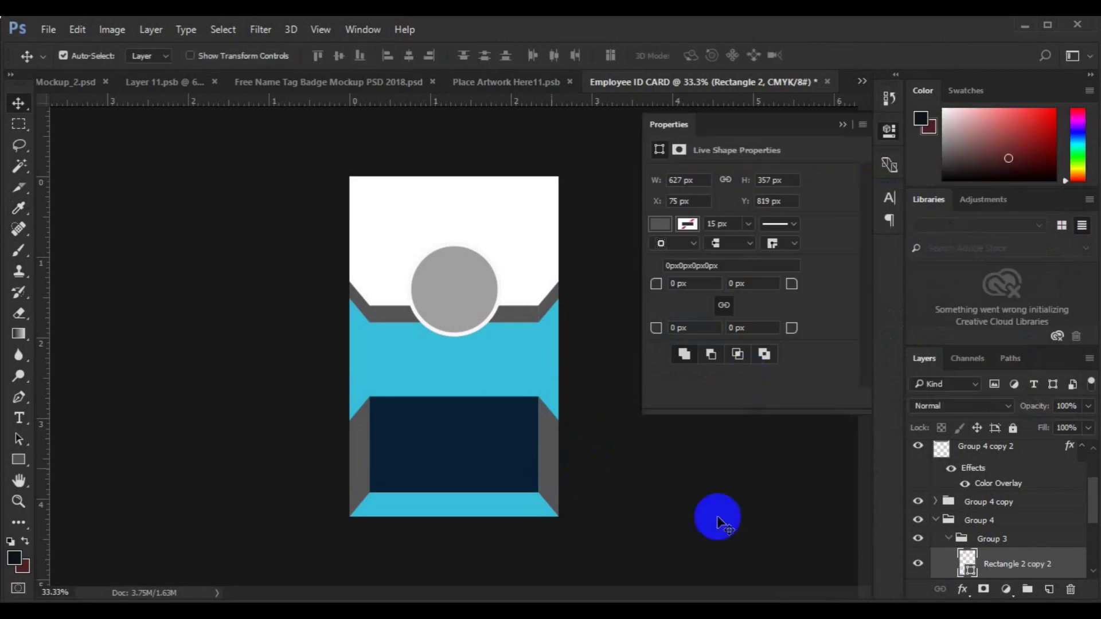
left_click(968, 572)
double_click(968, 572)
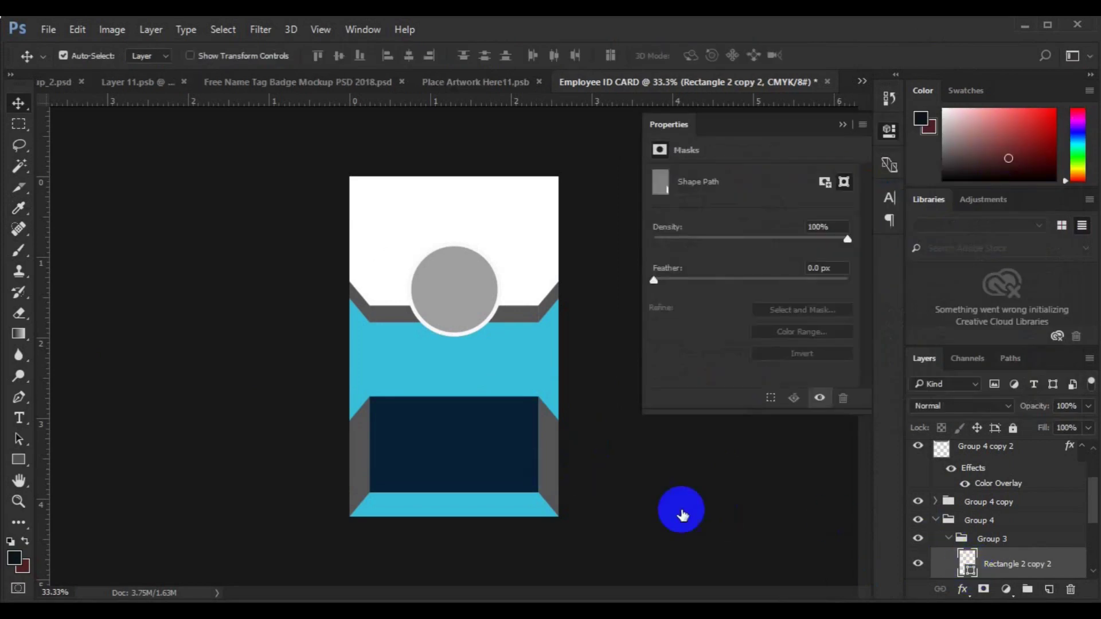
left_click(498, 462)
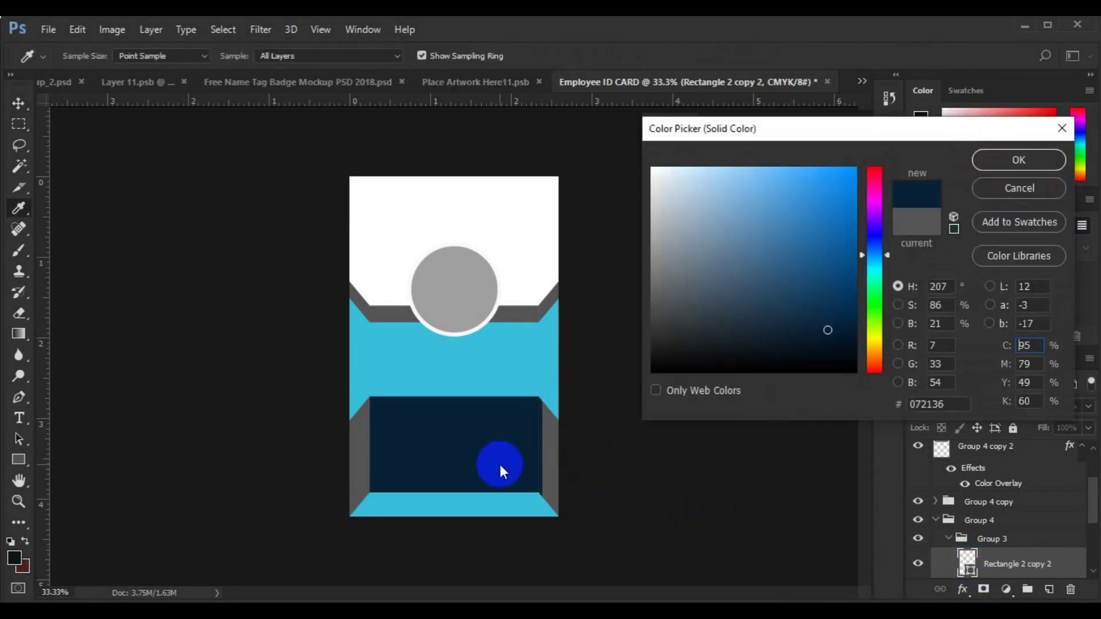
left_click(1017, 158)
Fill Rectangle 2 copy with navy sampled from the footer, then collapse Group 4
left_click(366, 456)
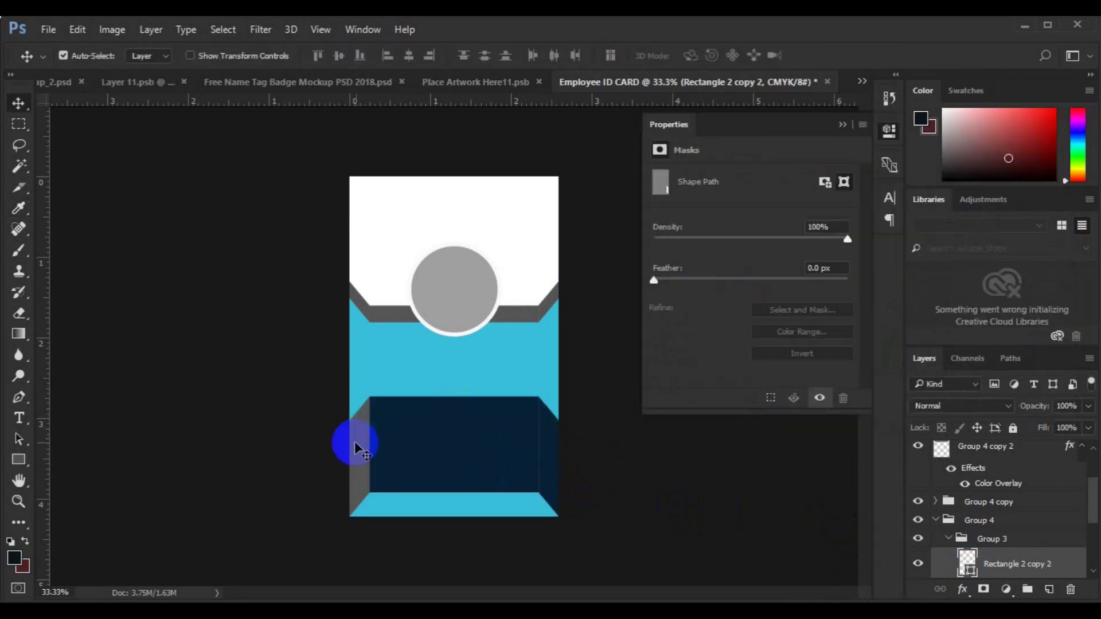
double_click(968, 567)
left_click(454, 466)
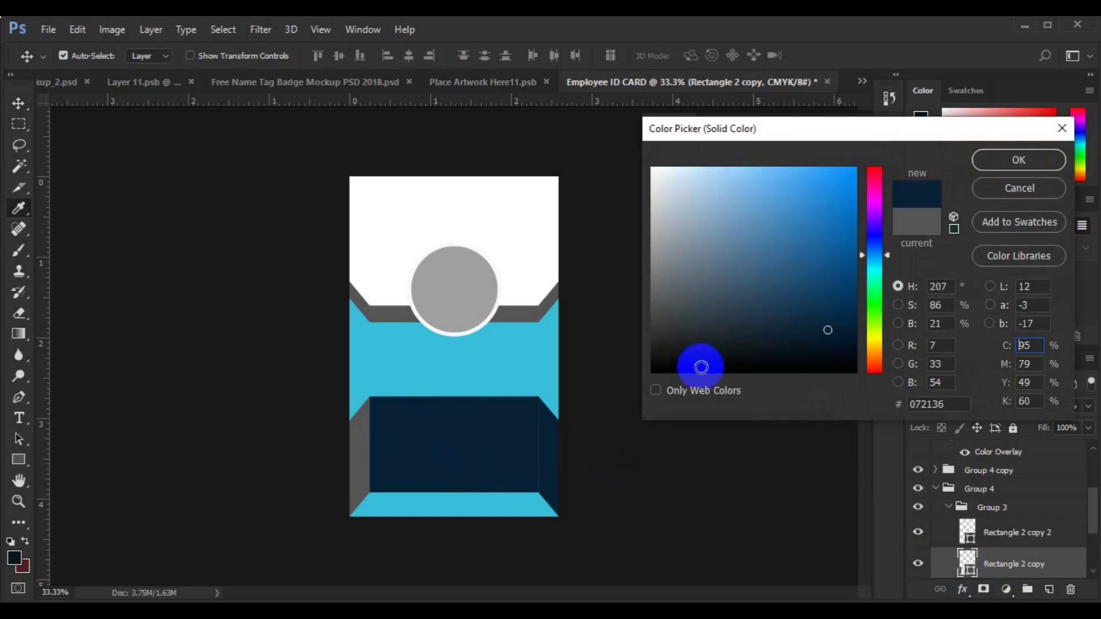
left_click(994, 173)
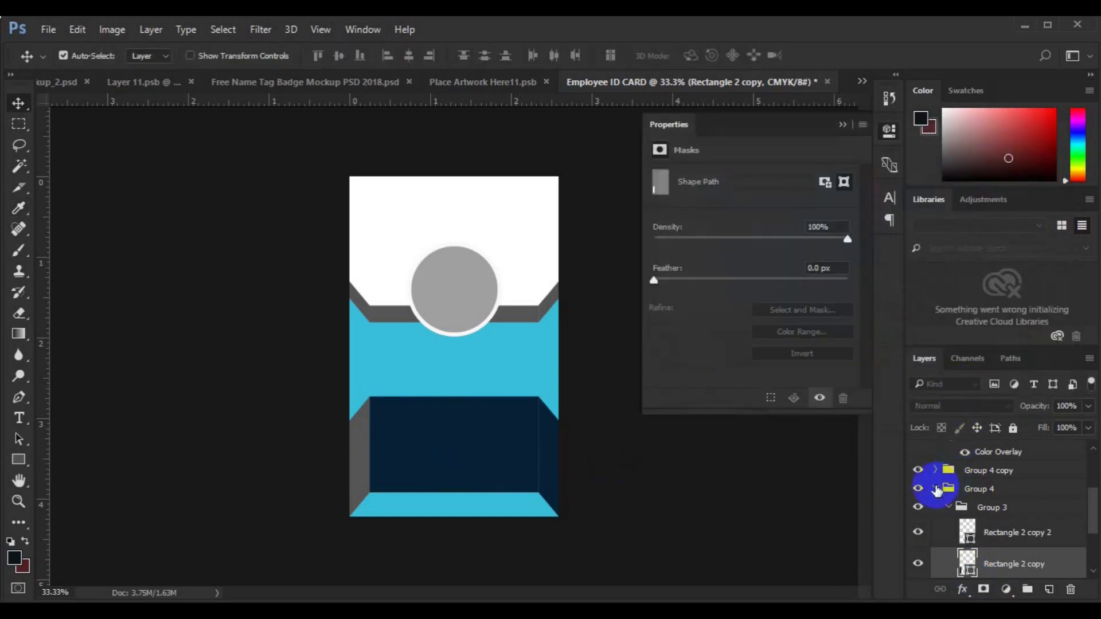
left_click(936, 490)
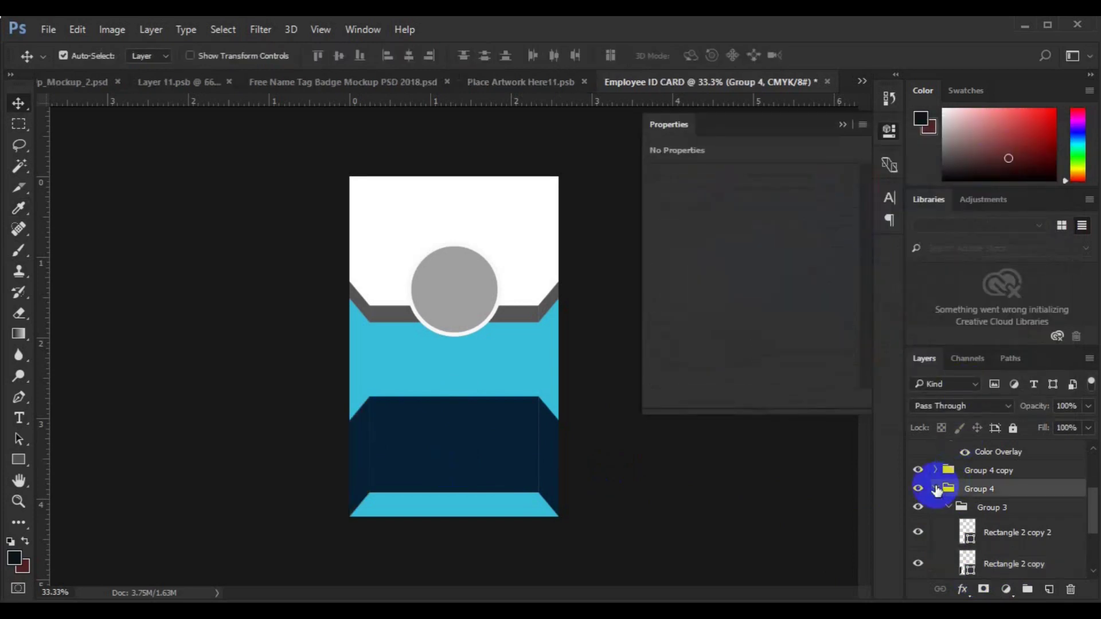
left_click(936, 490)
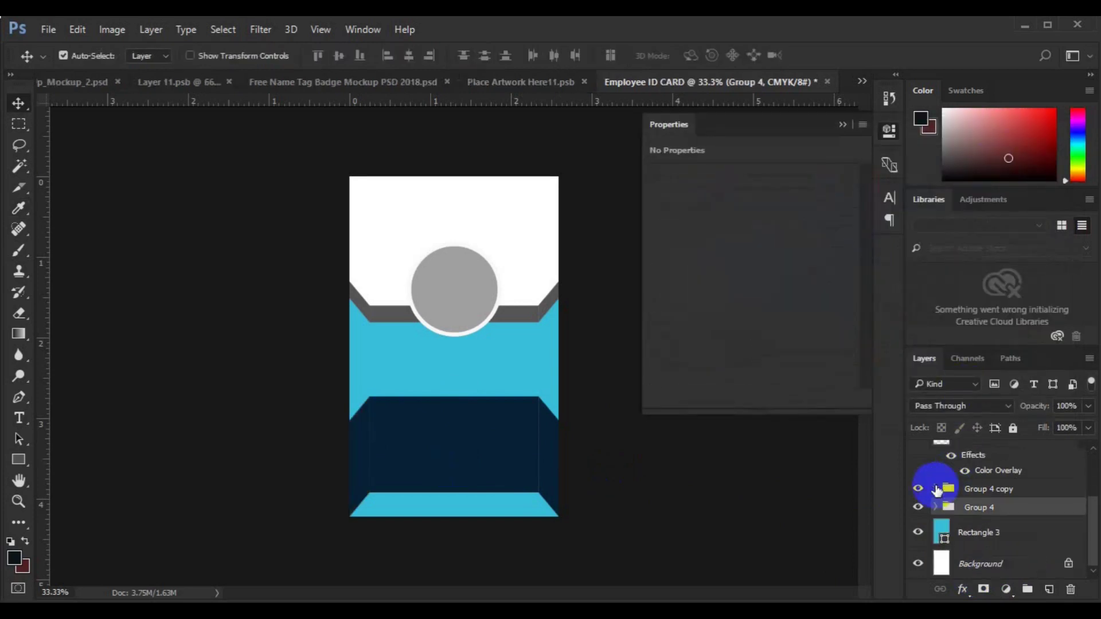
left_click(980, 530)
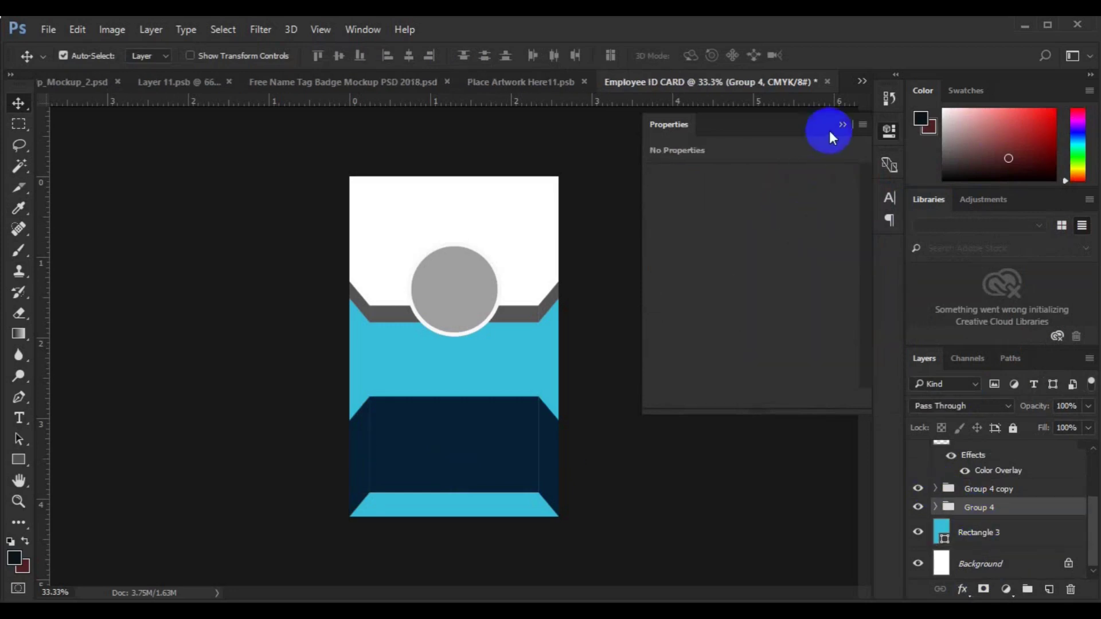
left_click(842, 124)
Make the Rectangle 2 stripe under the photo circle dark navy #072136
left_click(524, 321)
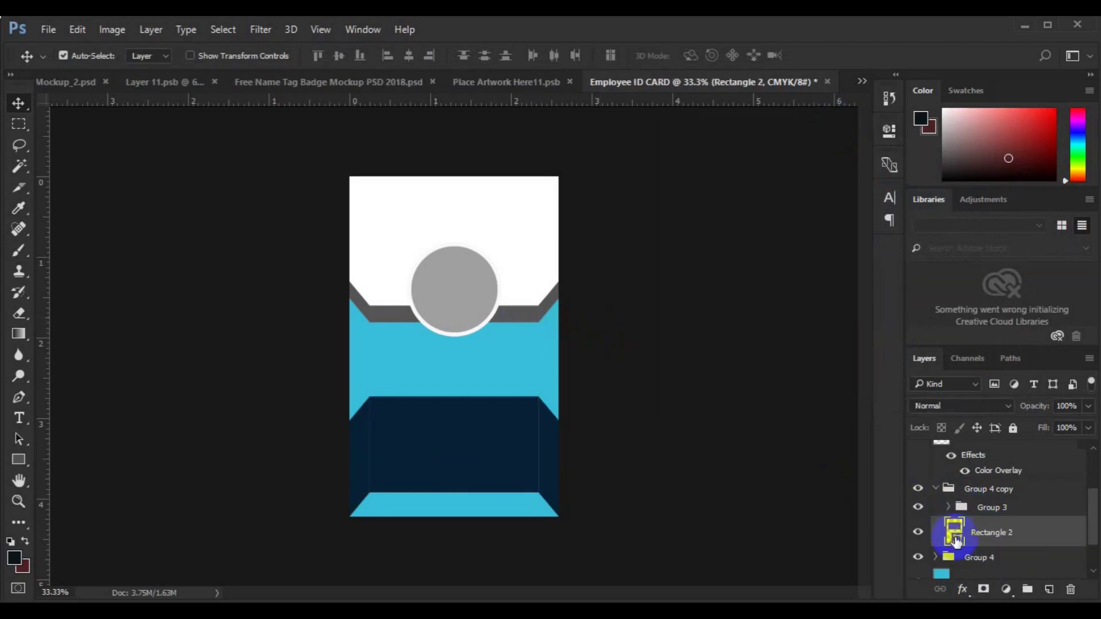
double_click(956, 538)
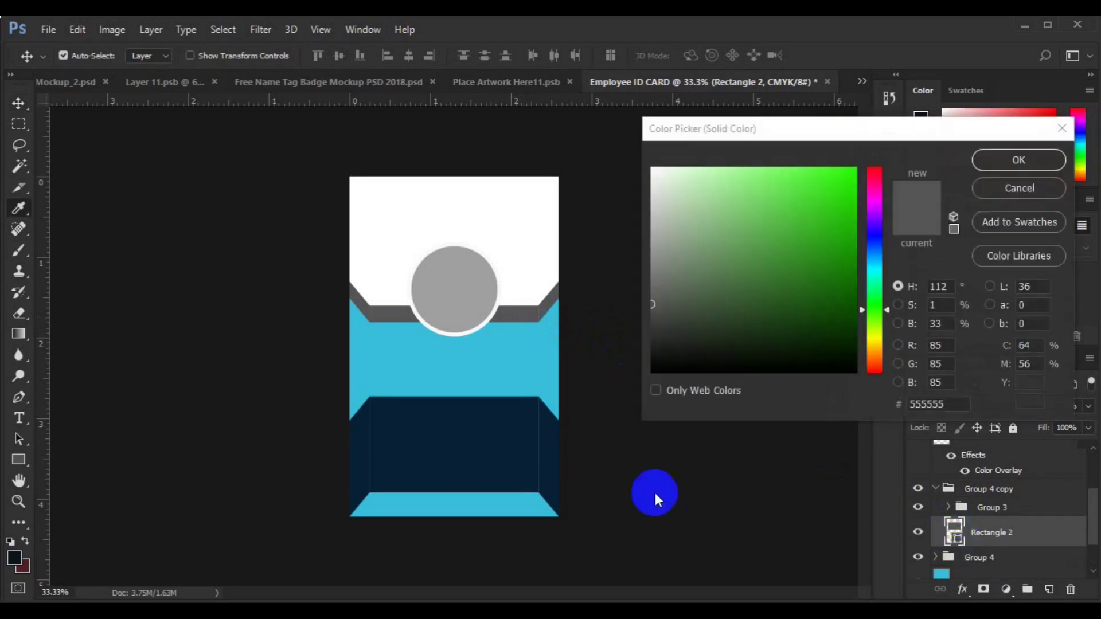
left_click(479, 468)
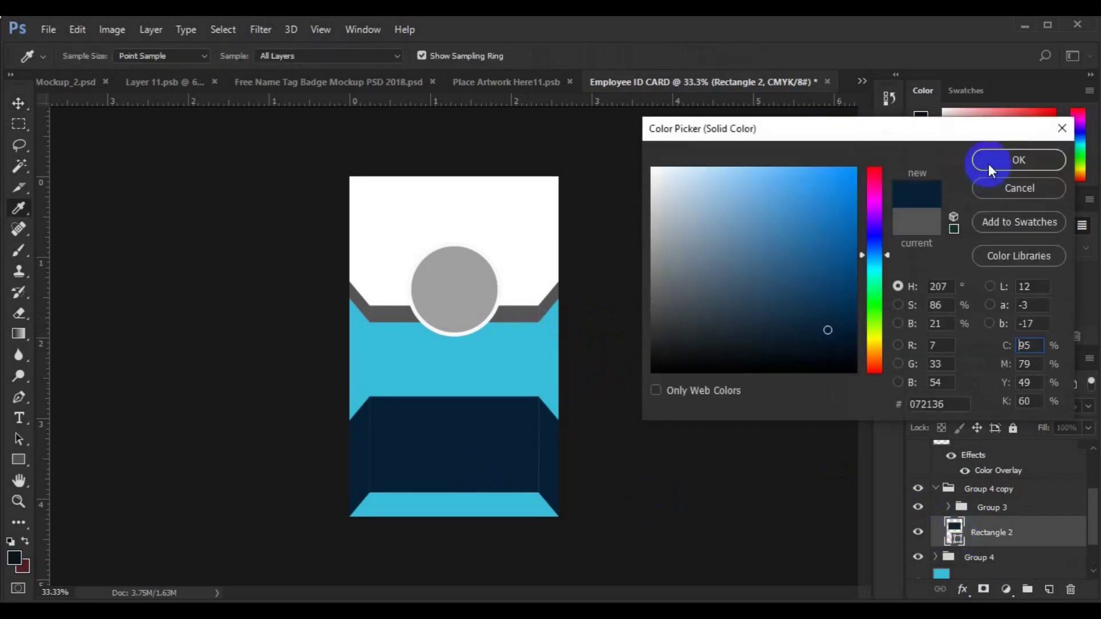
left_click(988, 163)
left_click(948, 507)
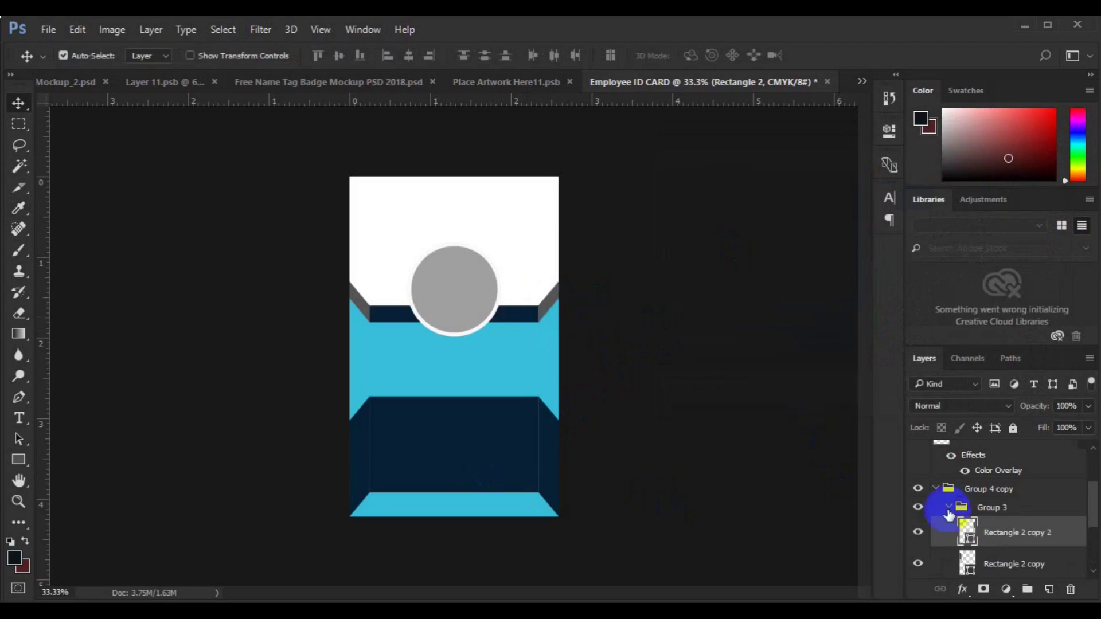
Fill the slanted header piece Rectangle 2 copy 2 with navy #072136
left_click(969, 542)
double_click(969, 541)
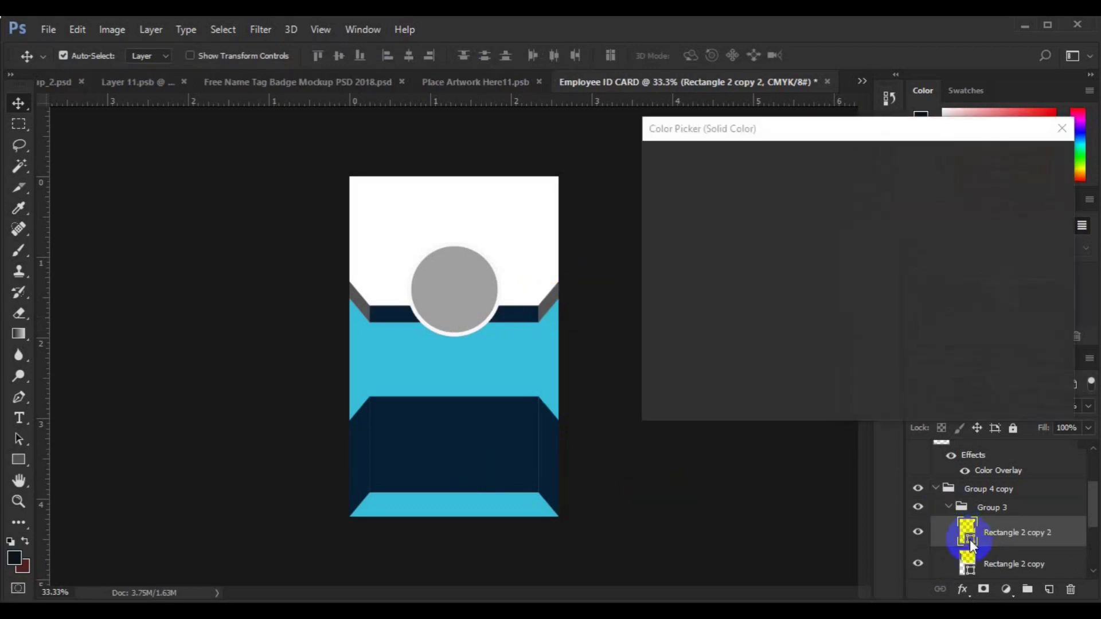
left_click(523, 314)
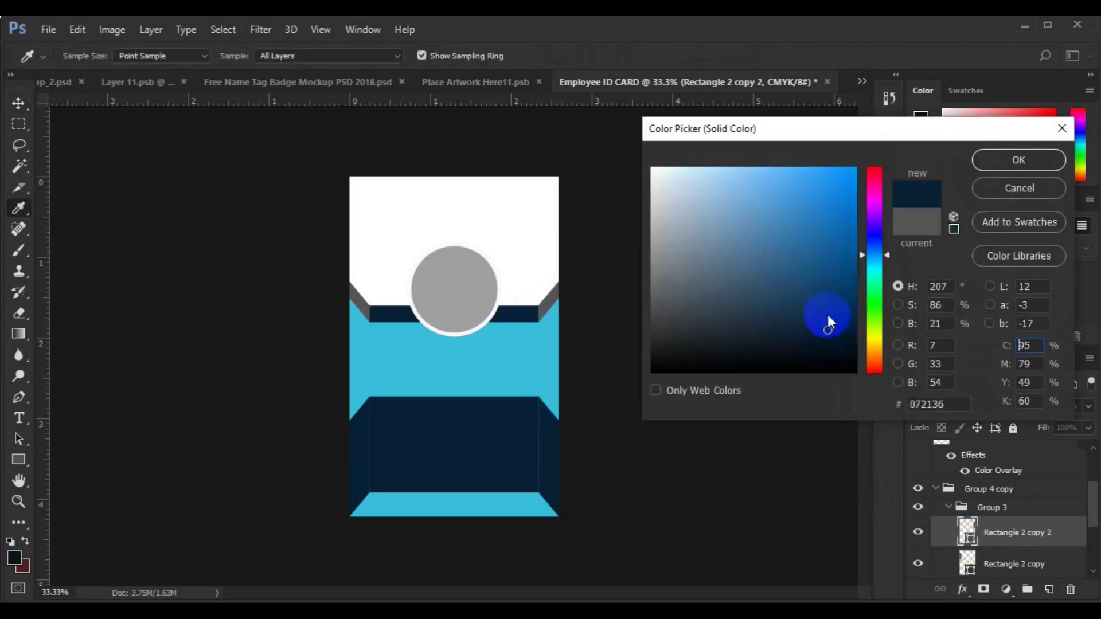
left_click(987, 164)
left_click(373, 314)
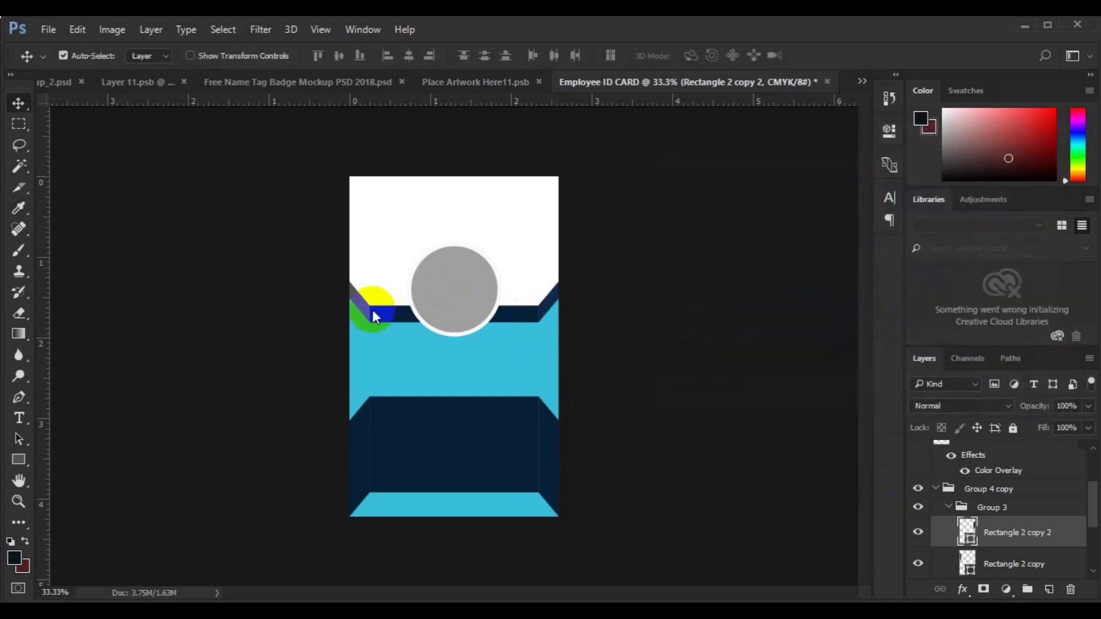
Give Rectangle 2 copy and one footer bevel the lighter navy #0d2a4b
left_click(968, 564)
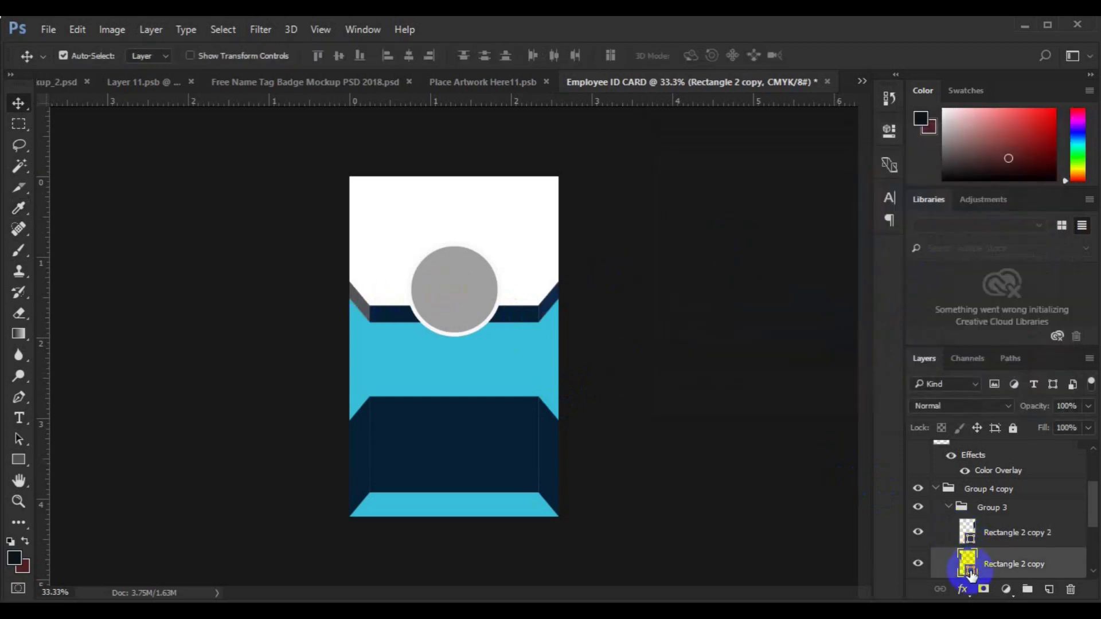
double_click(968, 565)
left_click(544, 301)
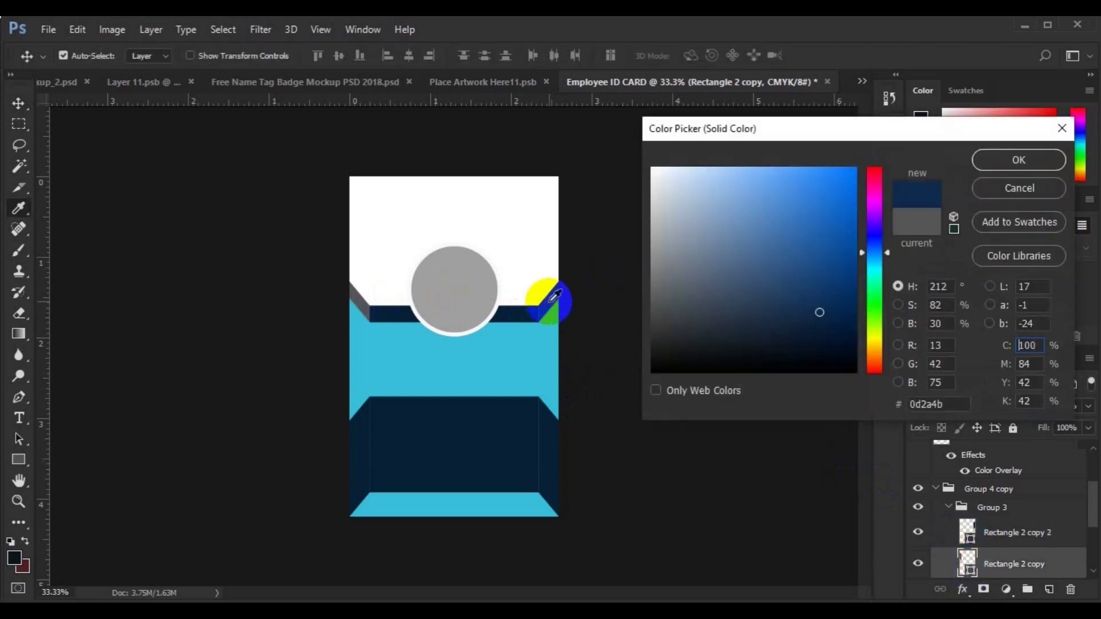
left_click(999, 161)
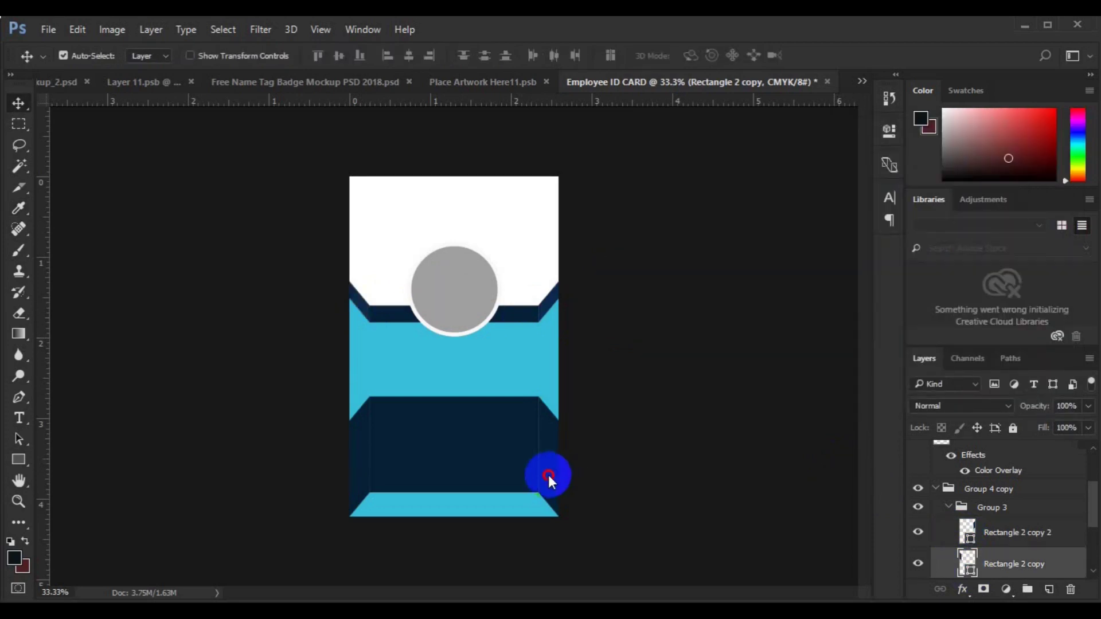
left_click(969, 564)
double_click(969, 567)
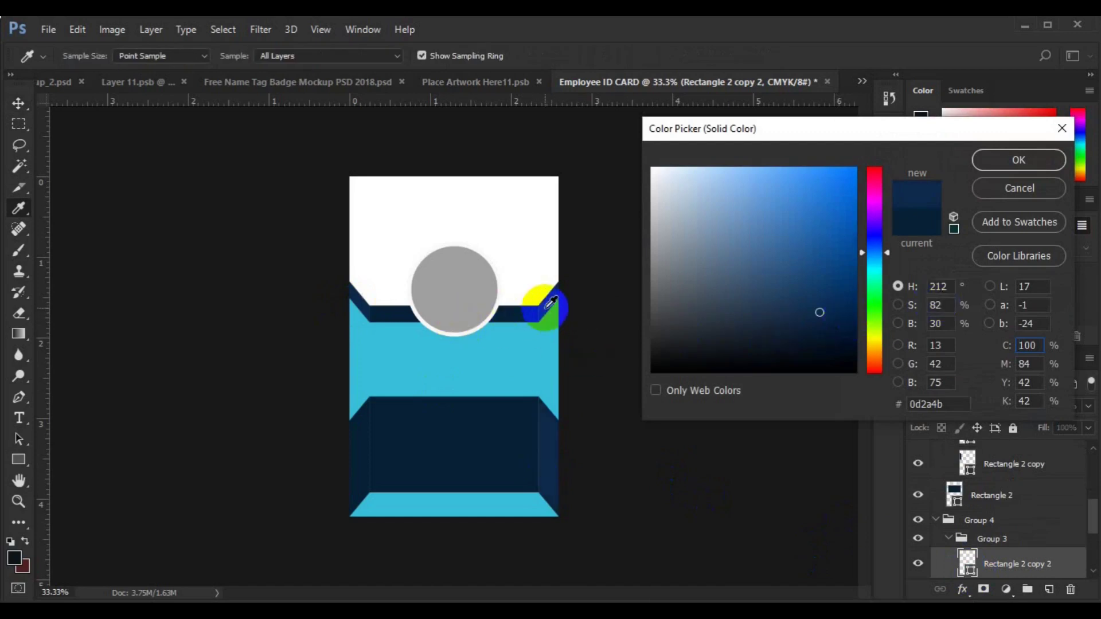
left_click(1002, 163)
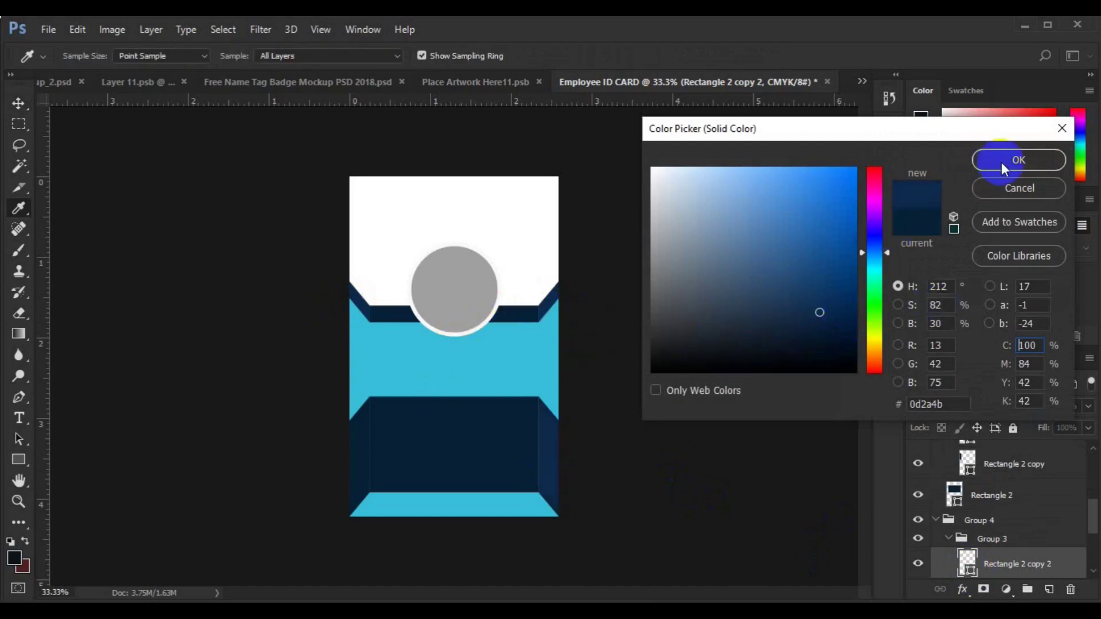
Recolour the other footer bevel to lighter navy #0d2a4b
left_click(463, 419)
left_click(353, 456)
left_click(579, 485)
left_click(981, 590)
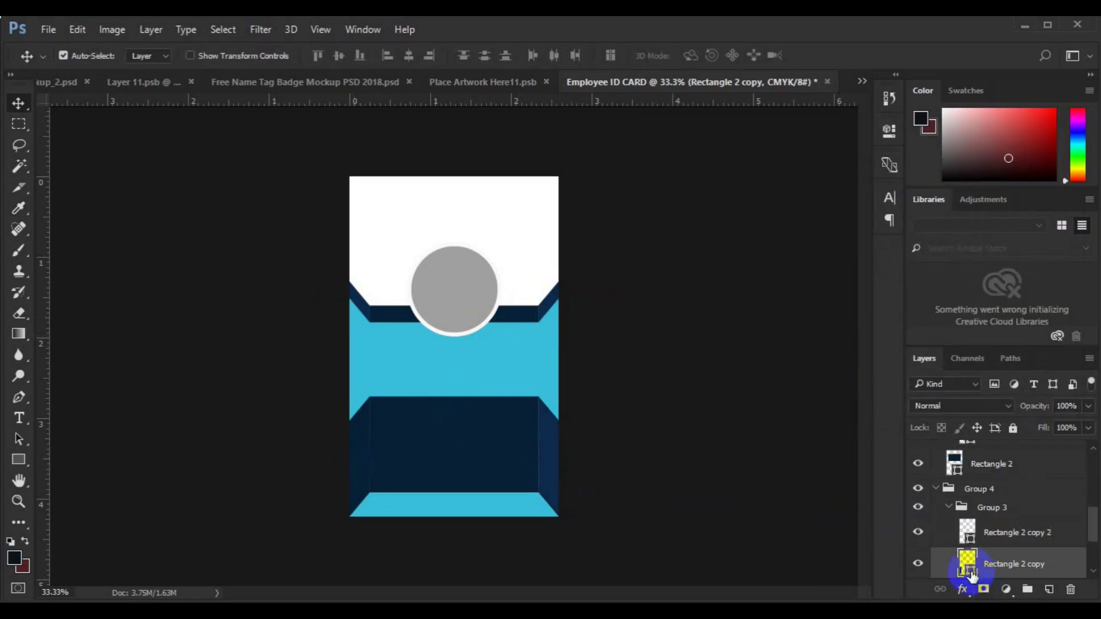
double_click(967, 565)
left_click(552, 487)
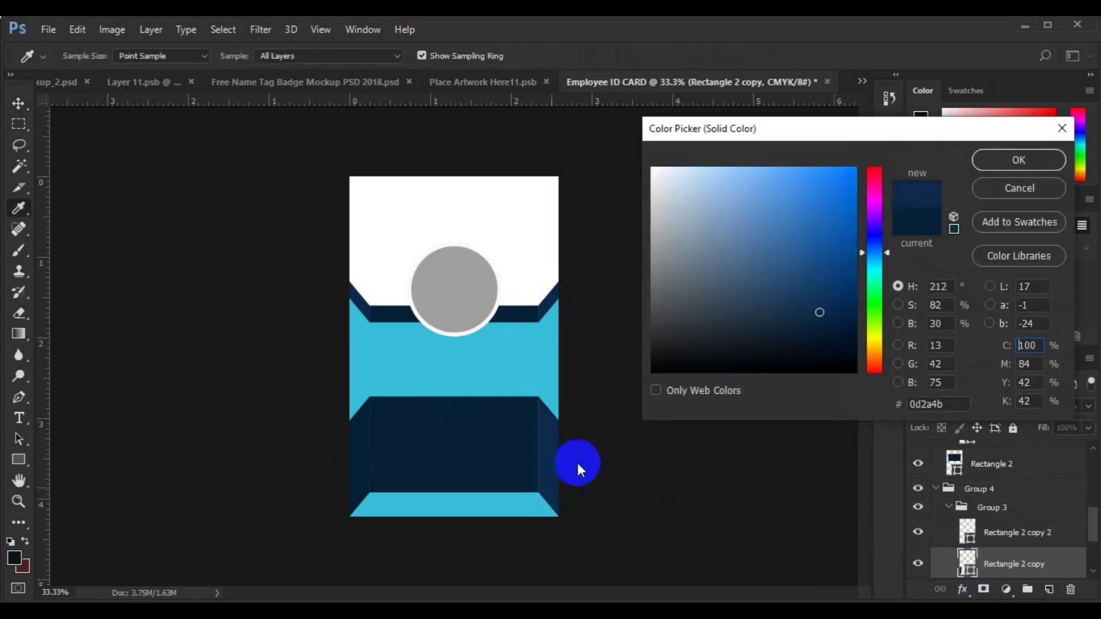
left_click(1026, 162)
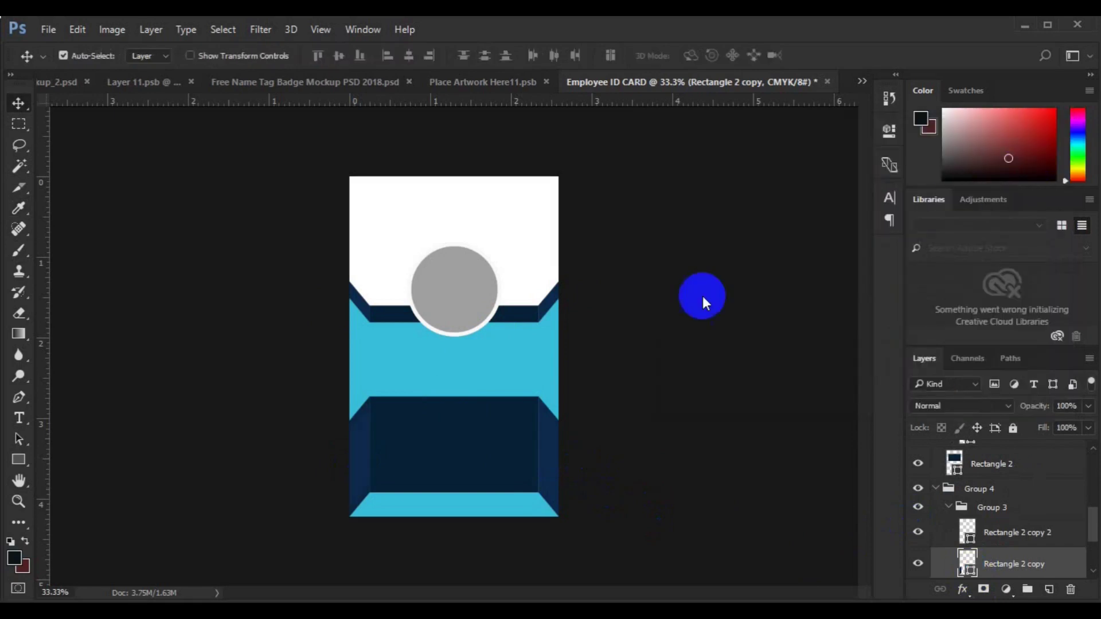
Select the gray photo circle and choose File > Place Embedded
left_click(430, 308)
left_click(50, 34)
left_click(116, 325)
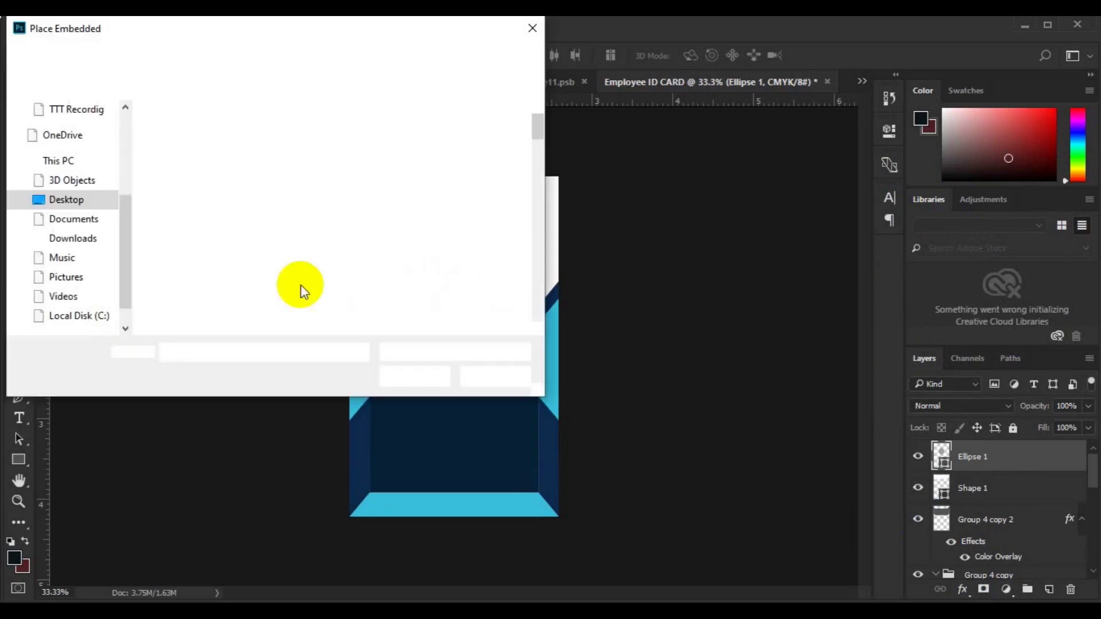
Place my_passport-removebg-preview(1) from the freepik stockpoto folder into the card
left_click(387, 292)
double_click(387, 293)
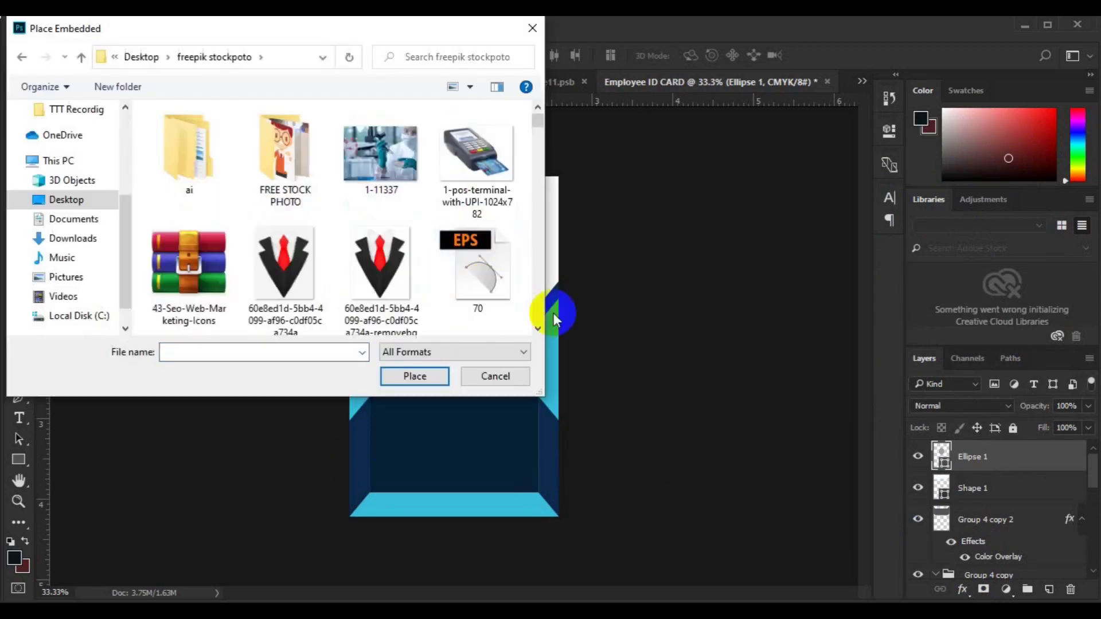
scroll(539, 318, "down", 2)
scroll(538, 319, "down", 2)
scroll(539, 319, "down", 2)
scroll(539, 319, "down", 3)
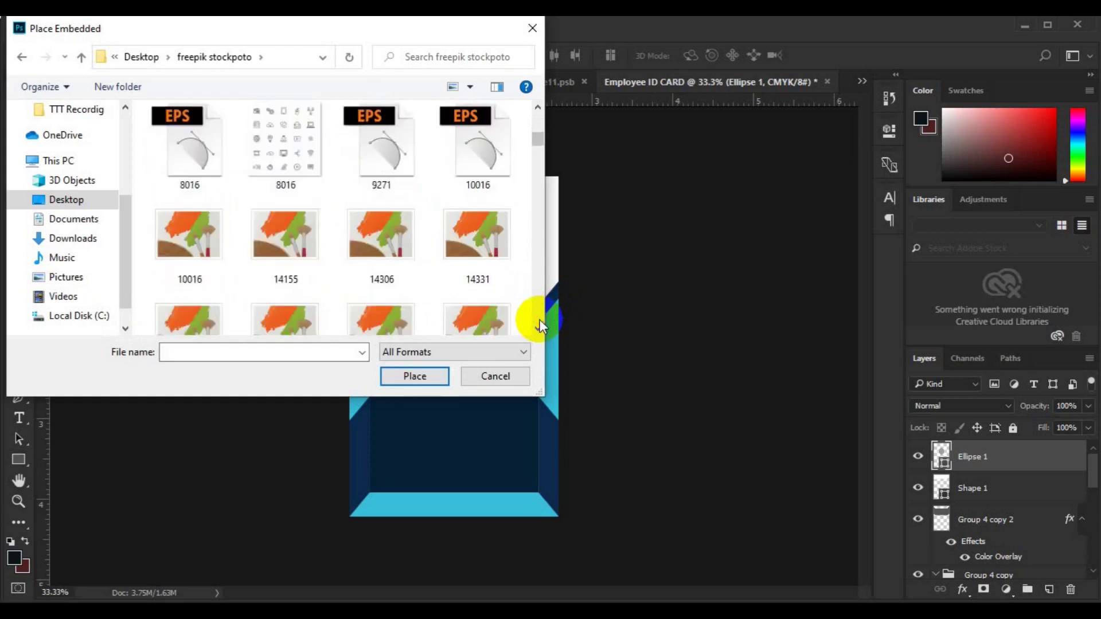
scroll(539, 318, "down", 3)
scroll(538, 319, "down", 3)
scroll(539, 318, "down", 3)
scroll(539, 320, "down", 3)
scroll(539, 320, "down", 3)
scroll(538, 320, "down", 3)
scroll(539, 320, "down", 3)
scroll(538, 325, "down", 3)
scroll(539, 325, "down", 3)
scroll(539, 324, "down", 3)
scroll(539, 325, "down", 3)
scroll(538, 319, "down", 3)
scroll(539, 320, "down", 3)
scroll(539, 320, "down", 3)
scroll(539, 320, "down", 3)
scroll(539, 320, "down", 3)
scroll(539, 320, "down", 3)
scroll(539, 320, "down", 3)
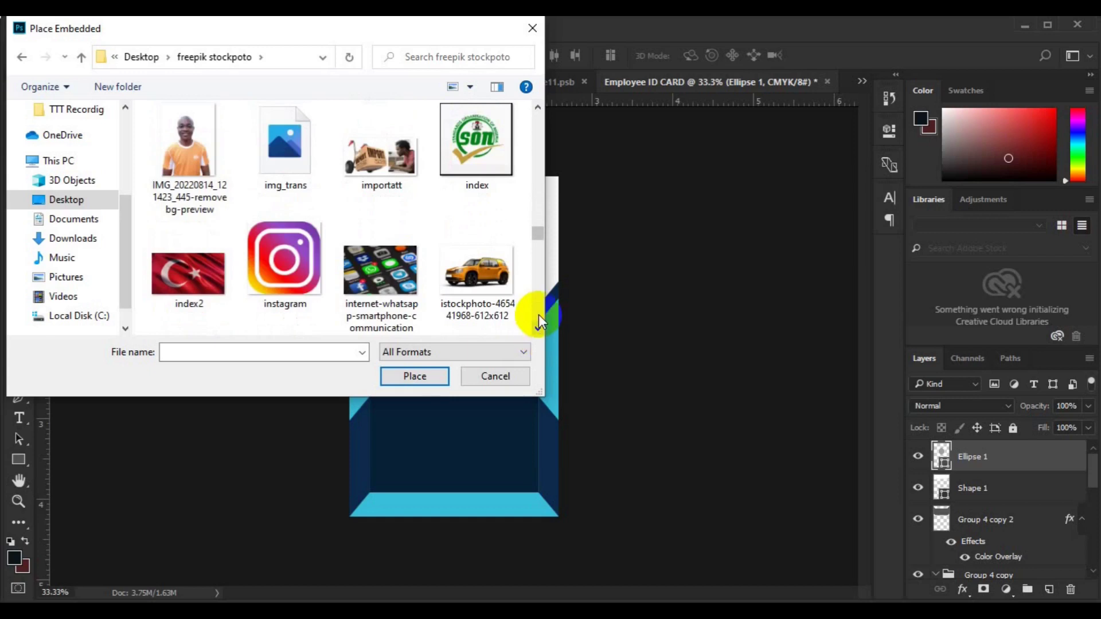
scroll(538, 328, "down", 3)
scroll(538, 328, "down", 3)
scroll(539, 328, "down", 3)
scroll(538, 328, "down", 3)
scroll(538, 328, "down", 3)
scroll(538, 328, "down", 3)
scroll(538, 328, "down", 3)
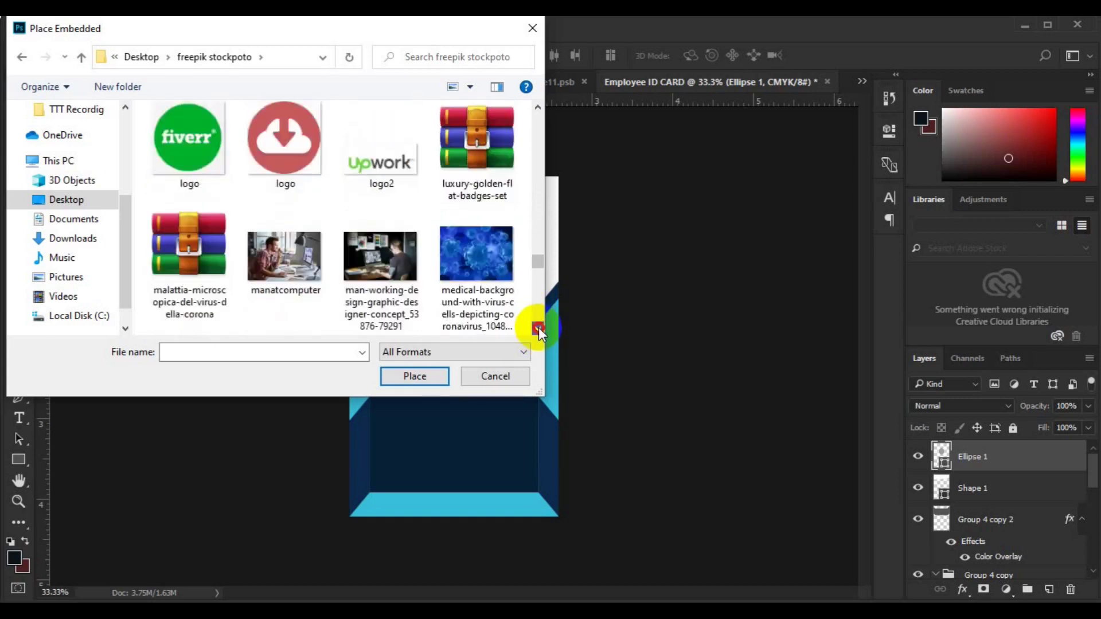
scroll(539, 328, "down", 3)
left_click(475, 150)
left_click(417, 374)
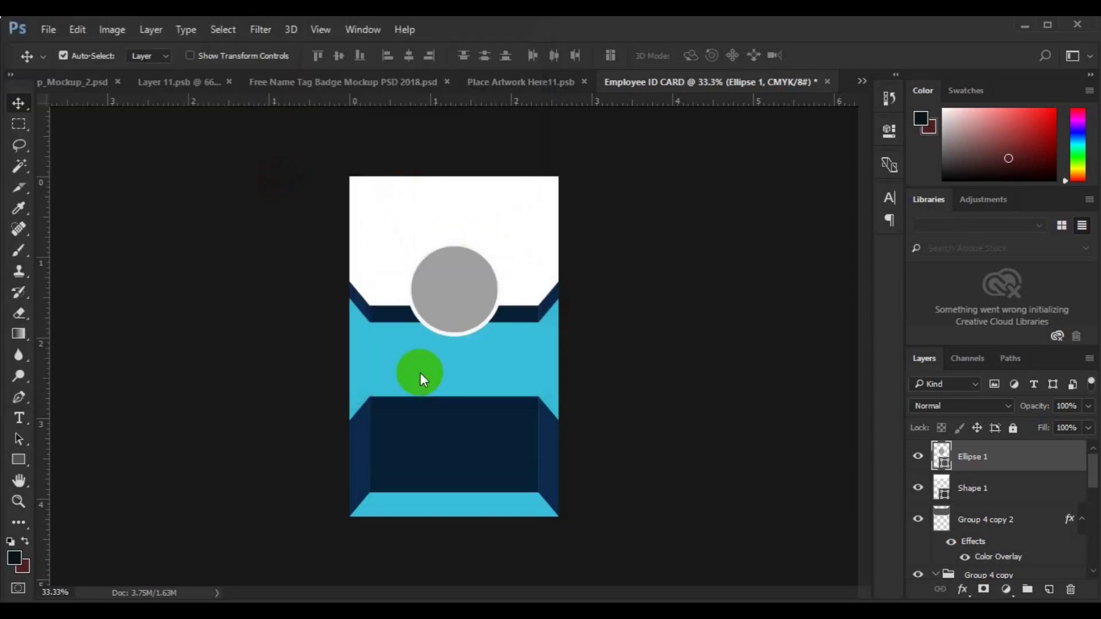
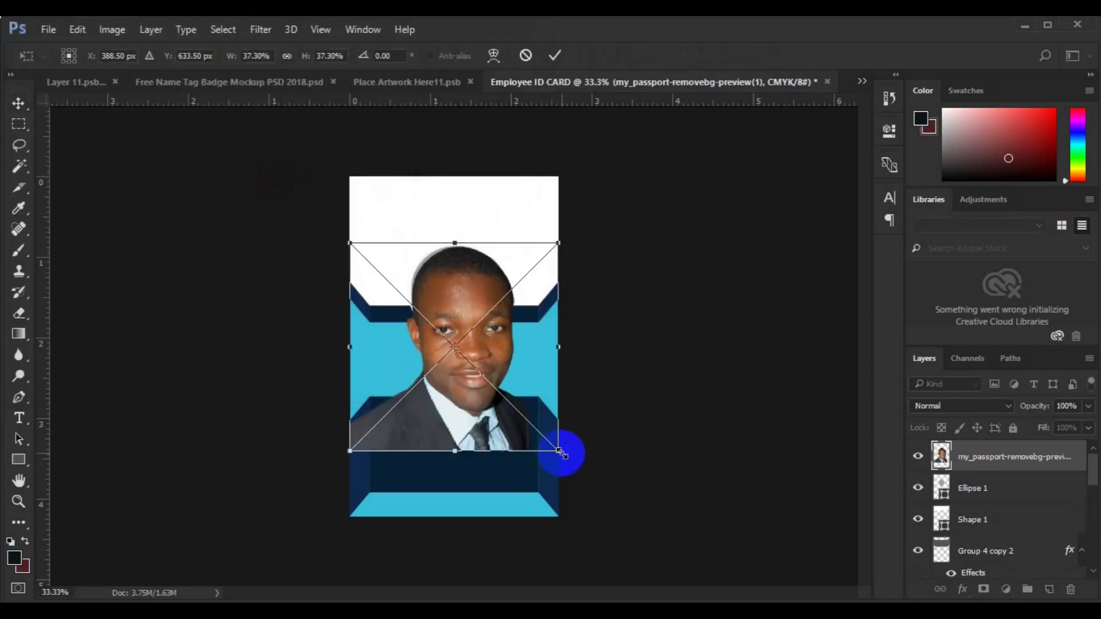
Shrink the portrait photo and clip it to the circle shape as a clipping mask
left_click_drag(561, 453, 494, 400)
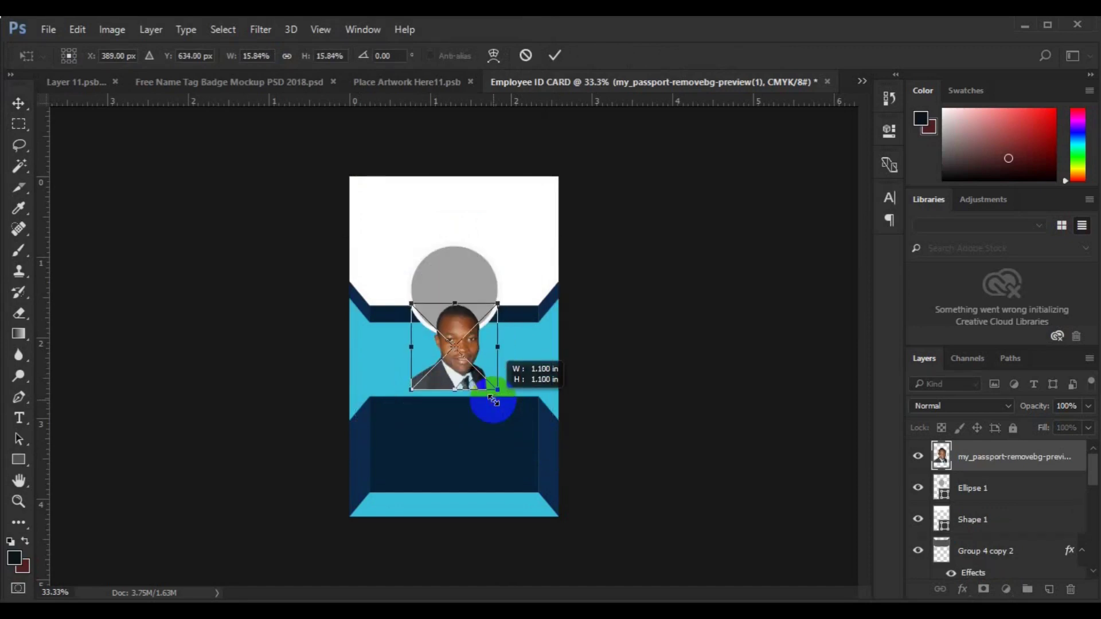
left_click_drag(493, 400, 493, 400)
key("Return")
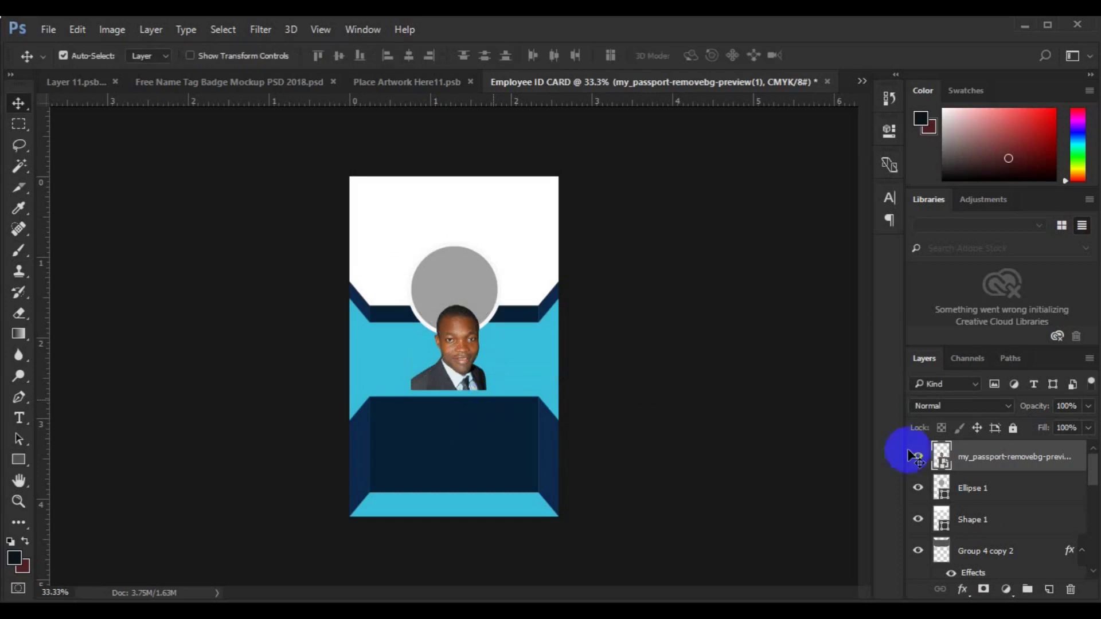
right_click(992, 461)
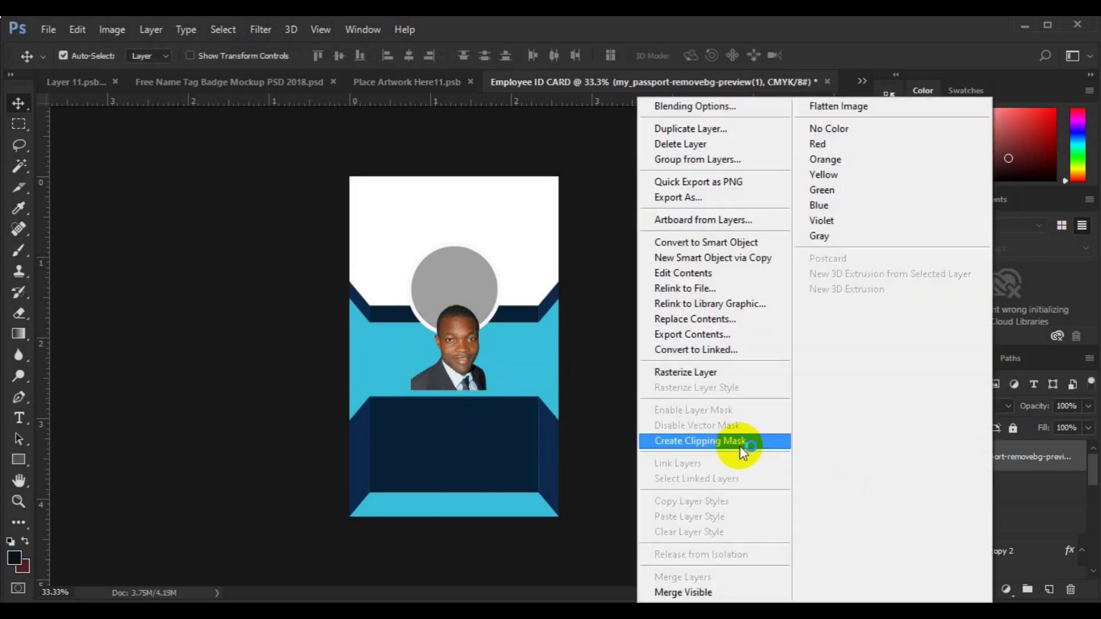
left_click(769, 450)
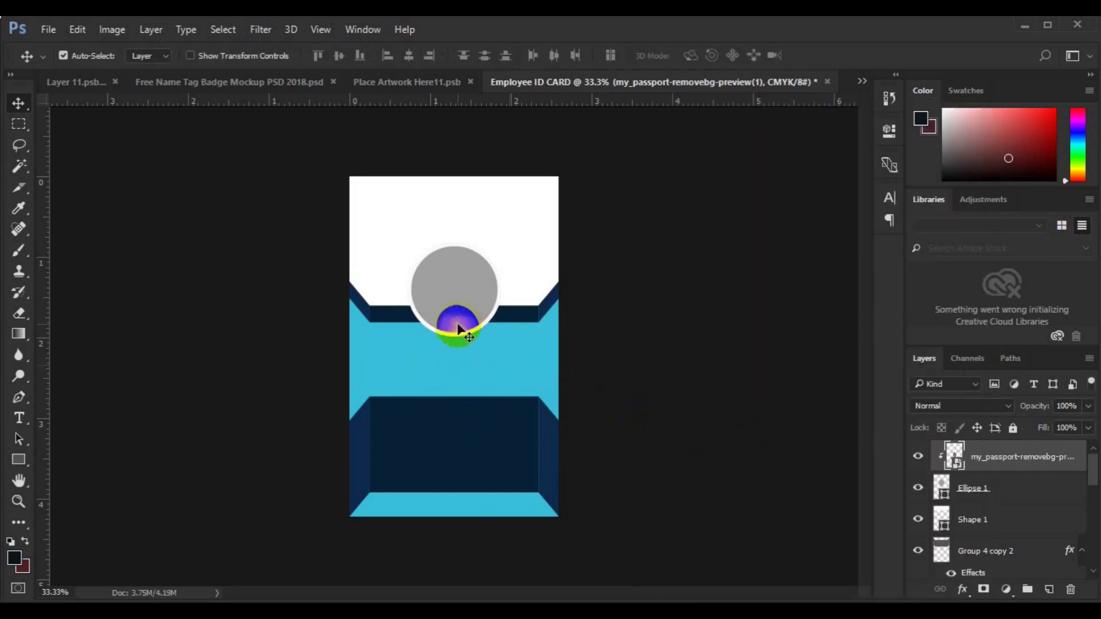
Reposition the photo so the face fills the circle, then centre it horizontally on the card
left_click_drag(462, 334, 456, 292)
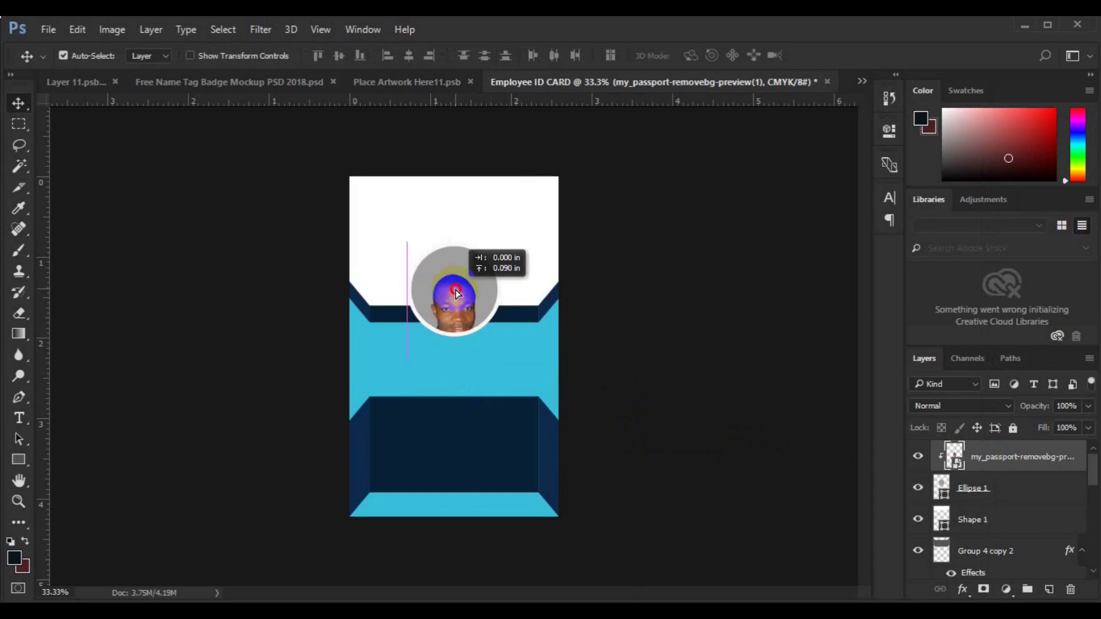
left_click_drag(457, 288, 456, 279)
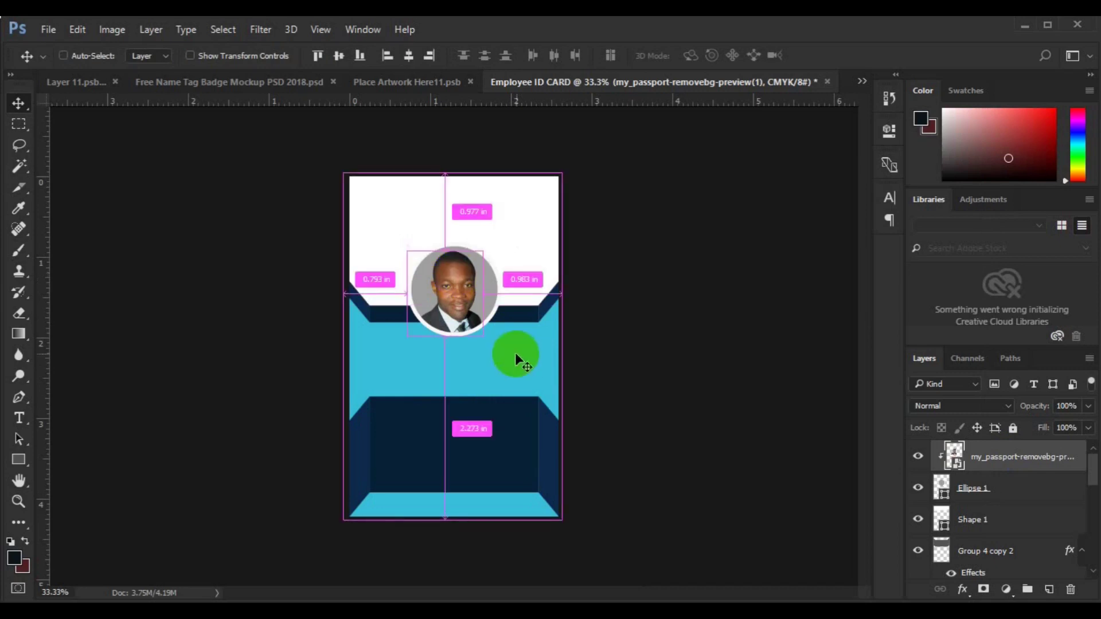
key("ctrl+a")
left_click(406, 63)
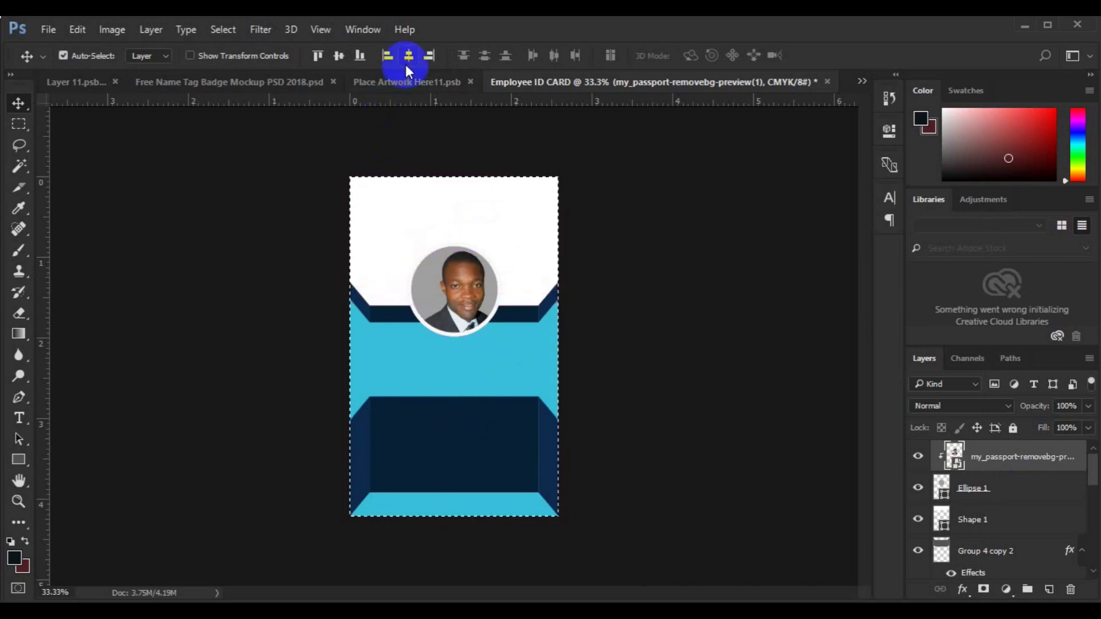
key("ctrl+d")
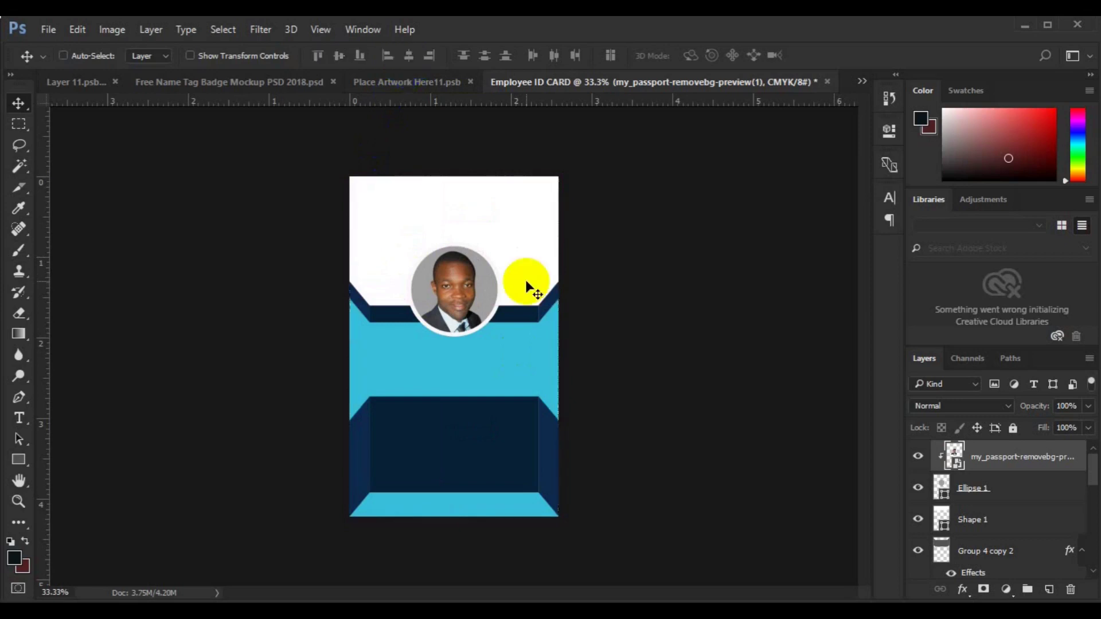
Fill the Ellipse 1 circle with the card's dark navy #0d2a4b sampled from the card
left_click(947, 501)
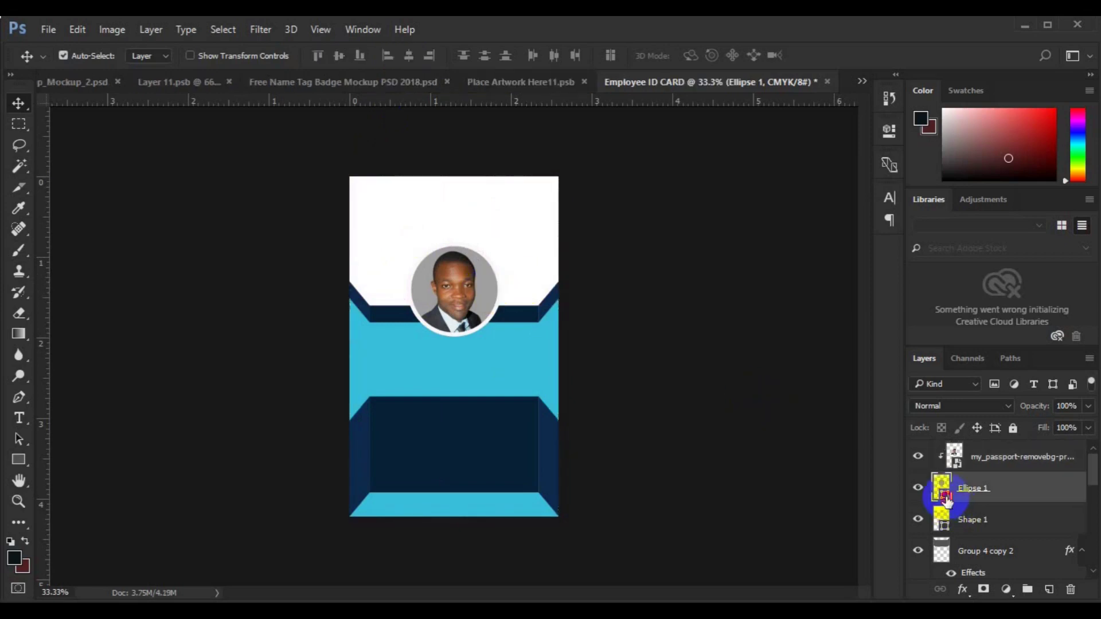
double_click(946, 497)
left_click(365, 464)
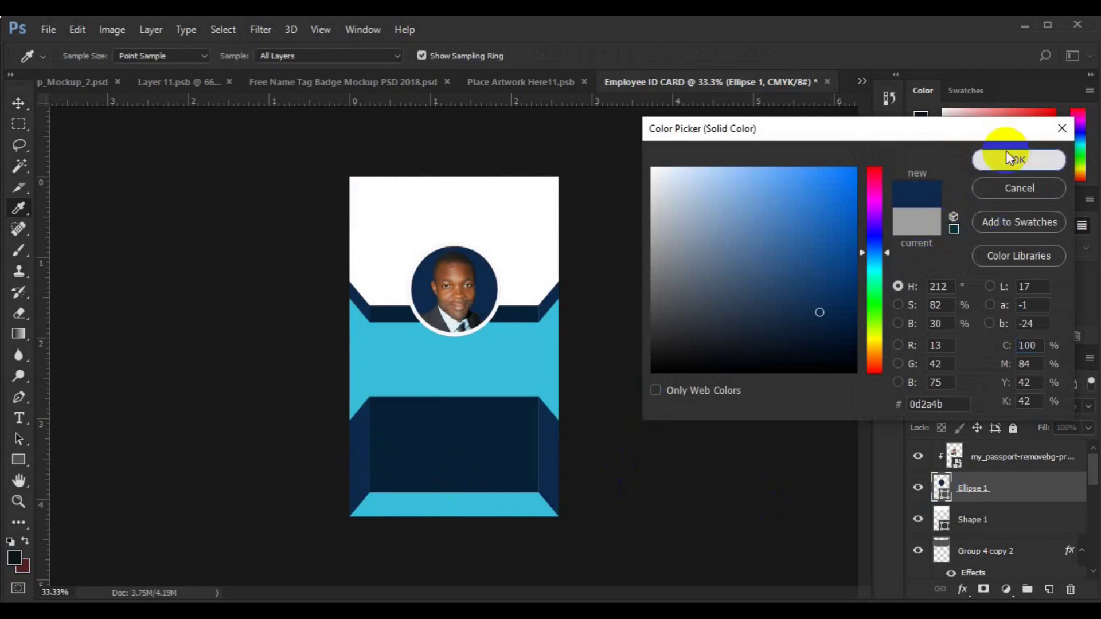
left_click(1012, 158)
key("v")
left_click(462, 204)
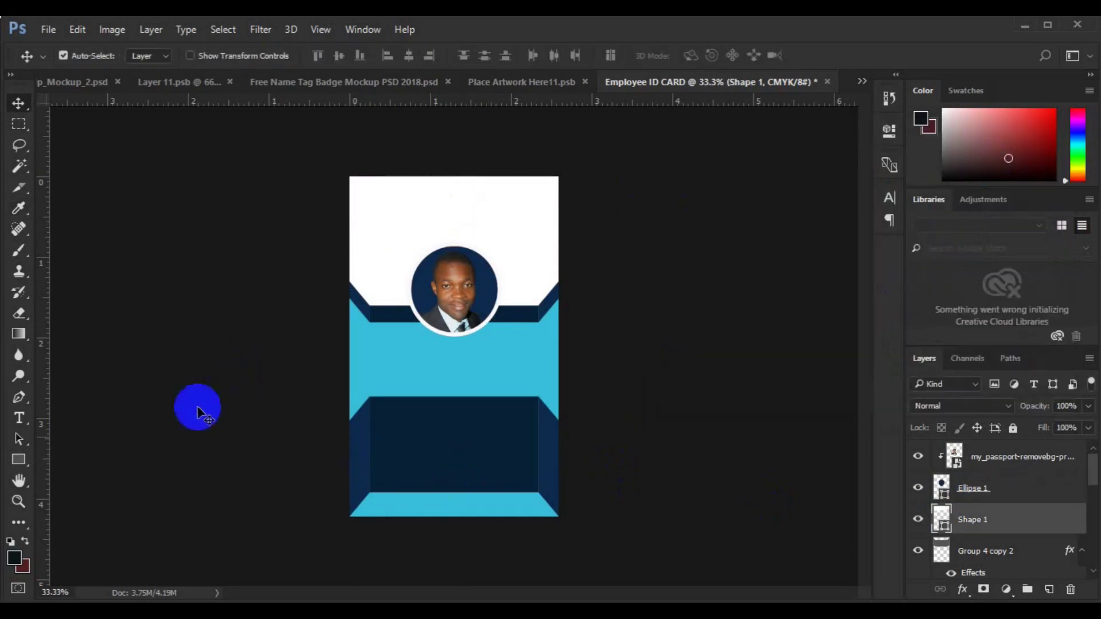
Draw a flame custom shape on a new layer near the card's top
left_click(19, 459)
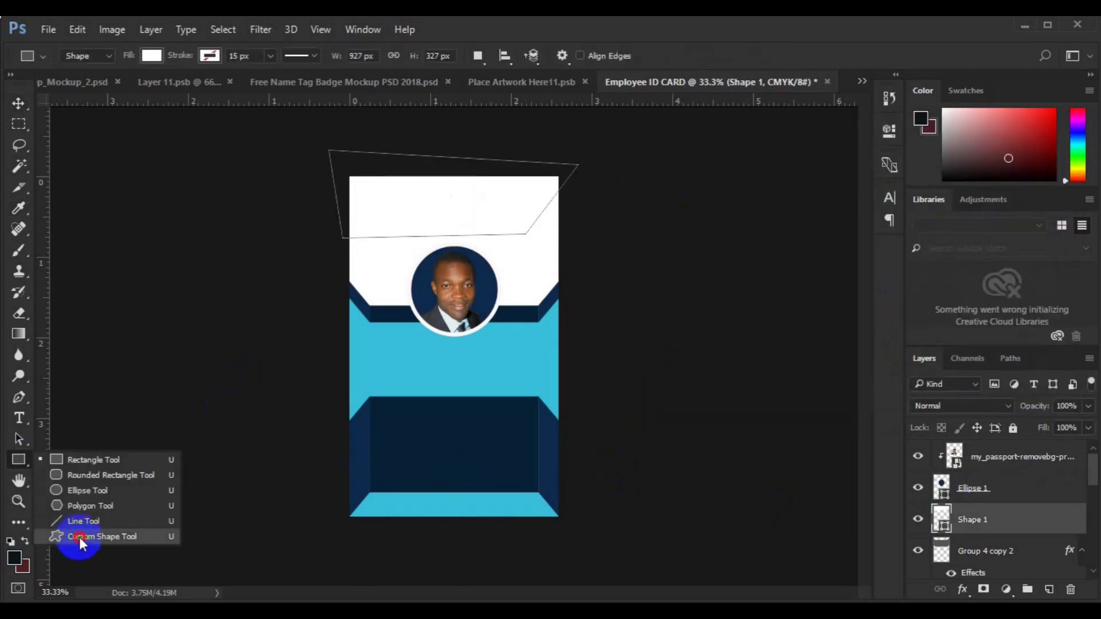
left_click(80, 539)
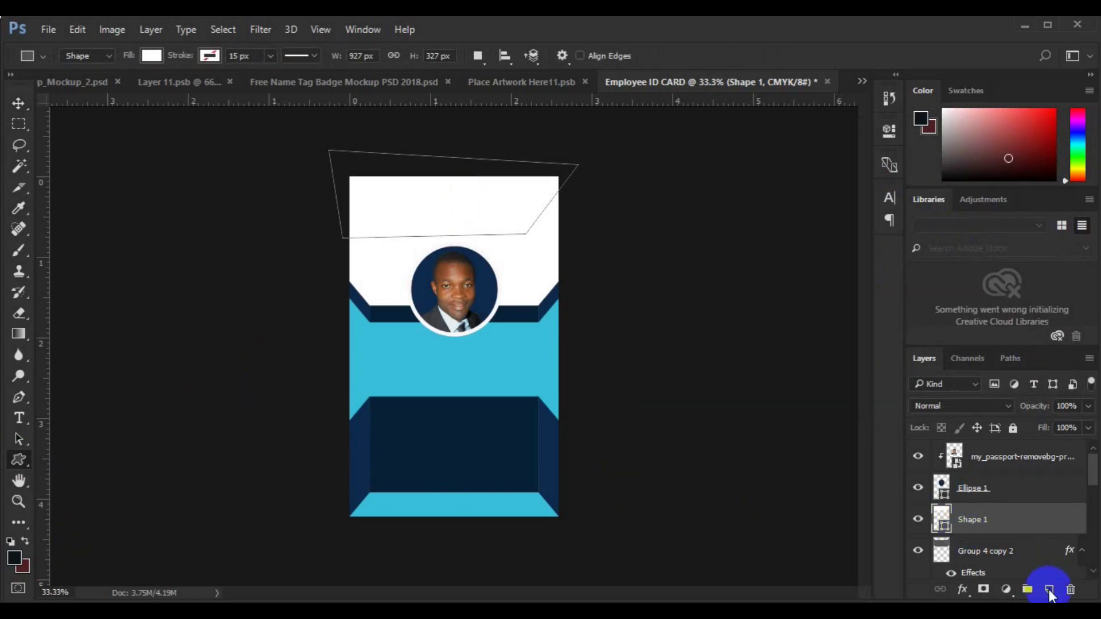
left_click(1049, 596)
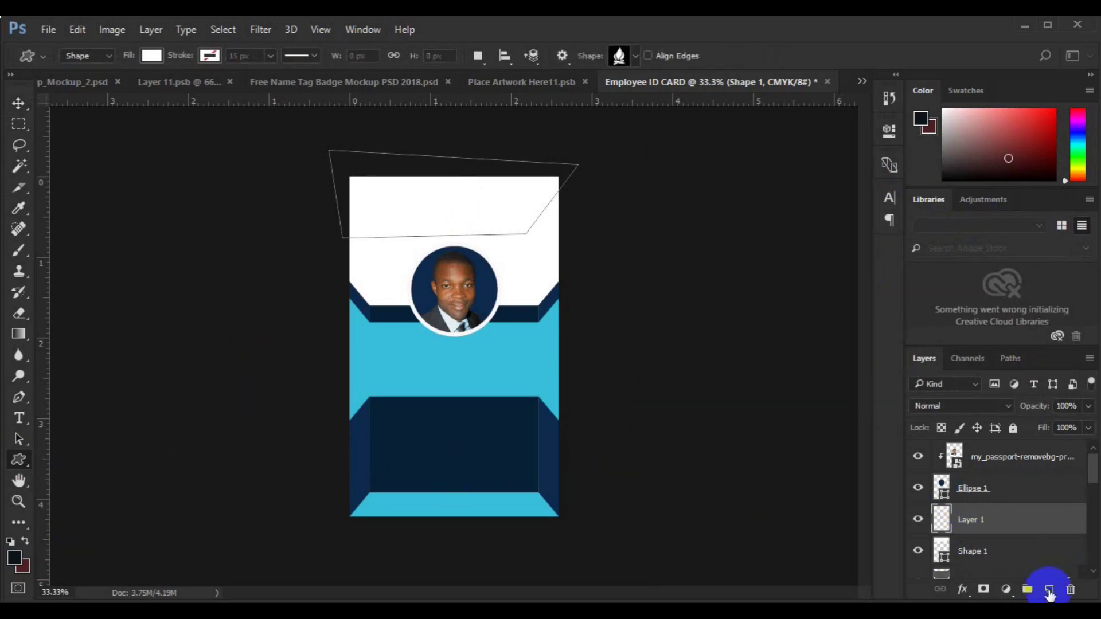
mouse_move(426, 188)
left_mouse_down()
mouse_move(458, 226)
mouse_move(439, 208)
left_mouse_up()
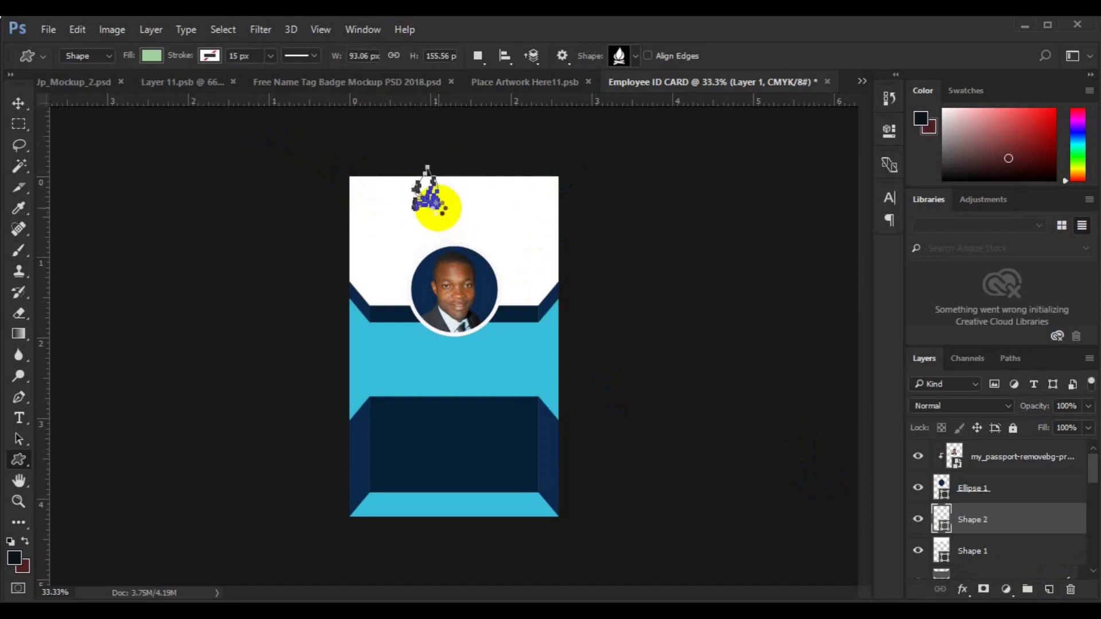
Recolour the flame logo to the card's cyan #38beda and move it to the top-left
left_click(150, 55)
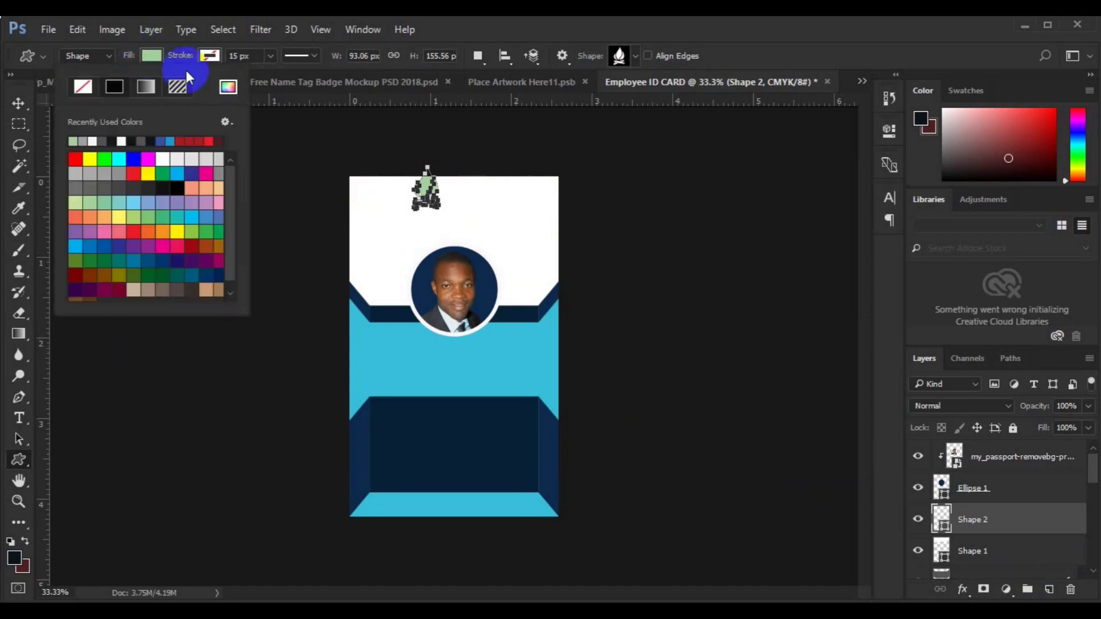
left_click(228, 86)
left_click(372, 347)
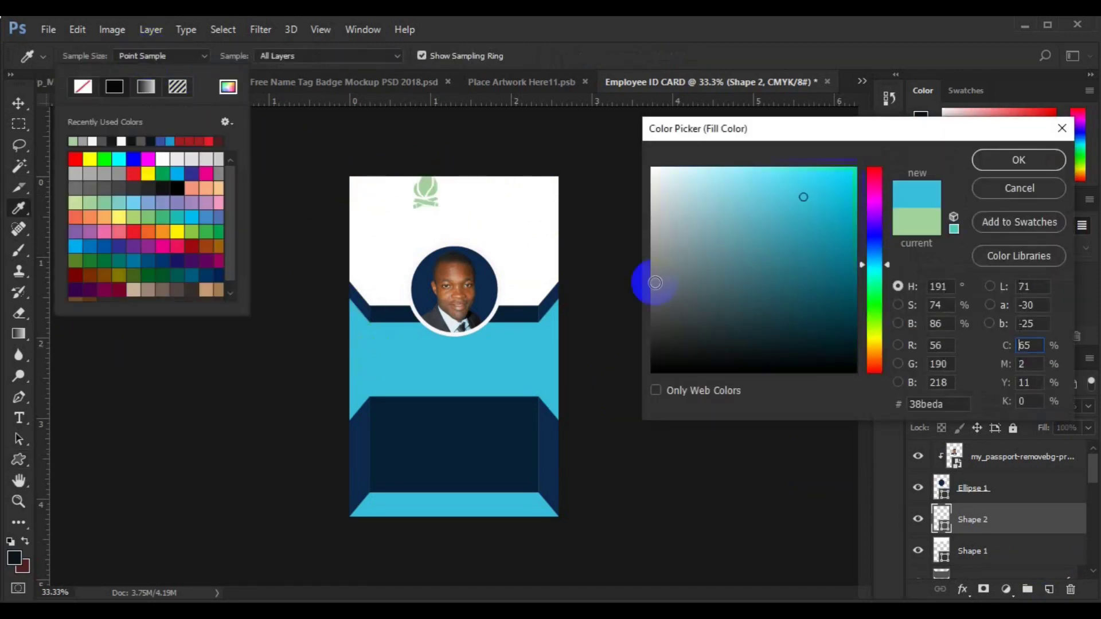
left_click(1018, 158)
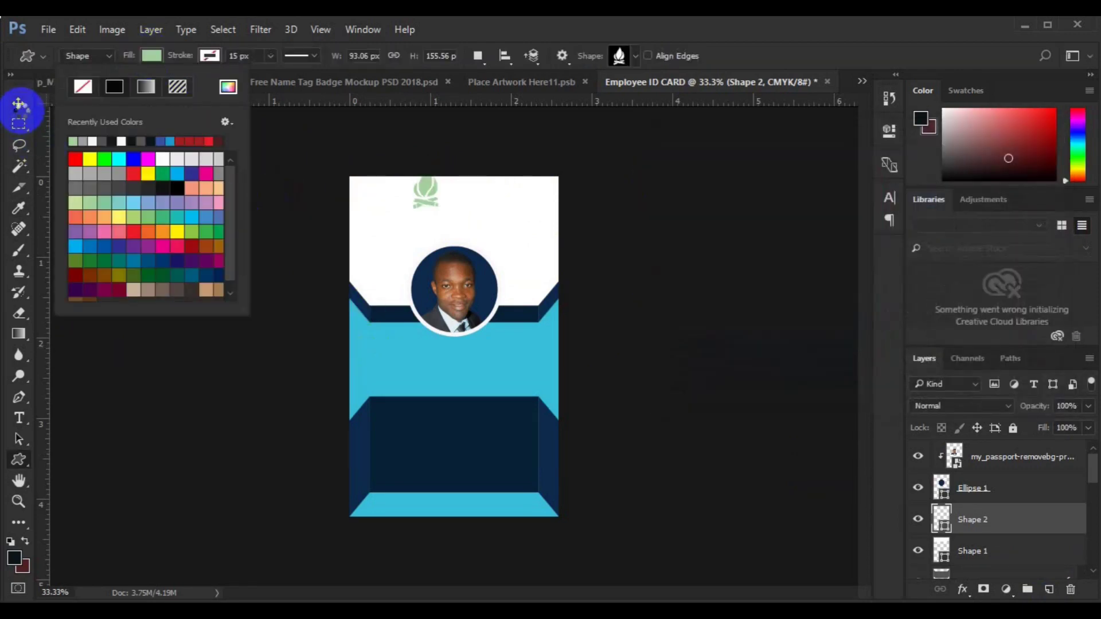
left_click(18, 105)
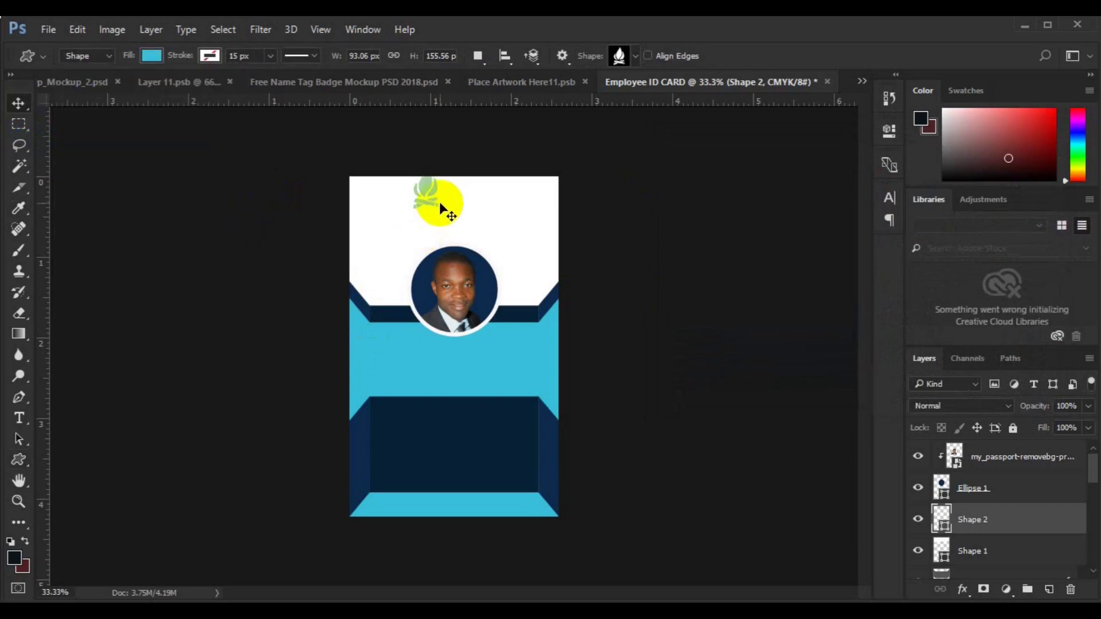
left_click_drag(425, 188, 407, 218)
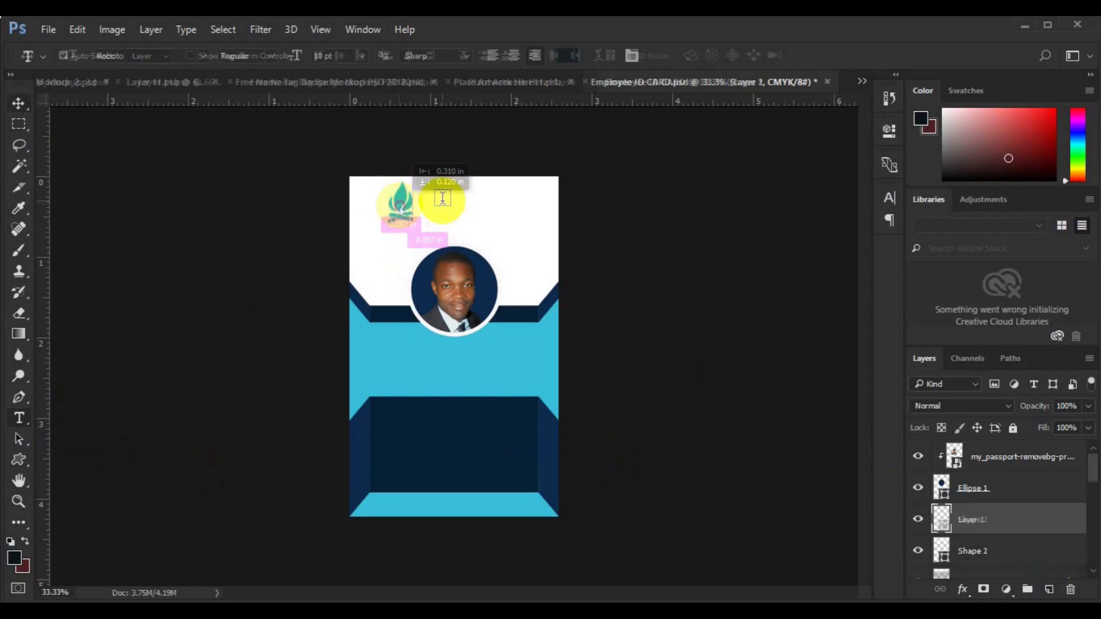
Add left-aligned bold navy 'Company Name' text beside the flame logo
left_click(435, 203)
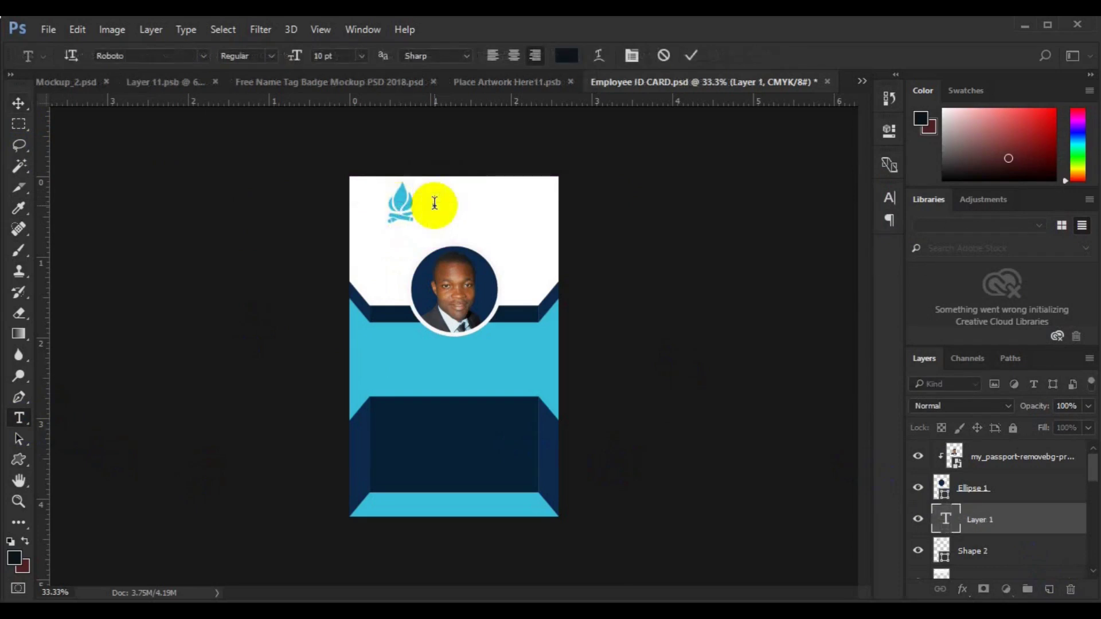
type("Company Name")
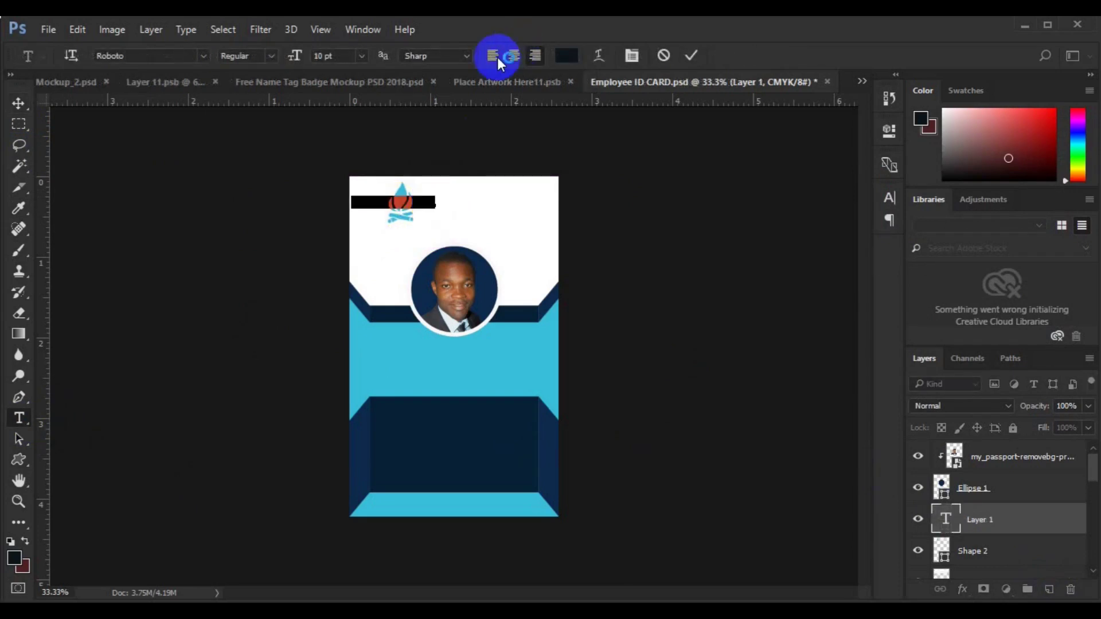
left_click(493, 56)
left_click(271, 55)
left_click(270, 160)
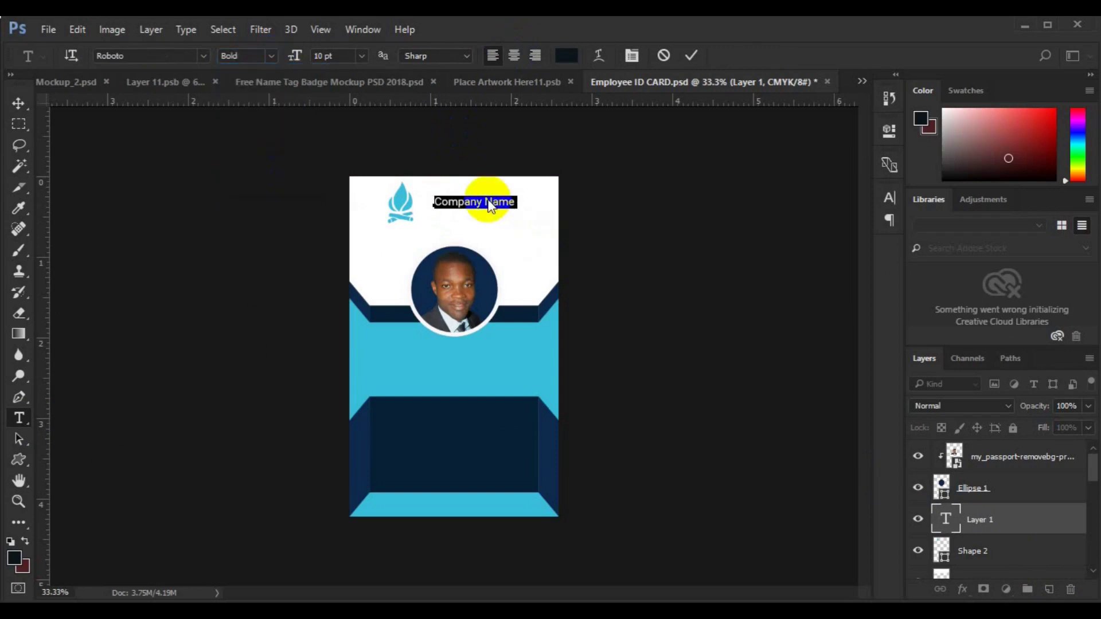
left_click(566, 55)
left_click(363, 445)
left_click(990, 161)
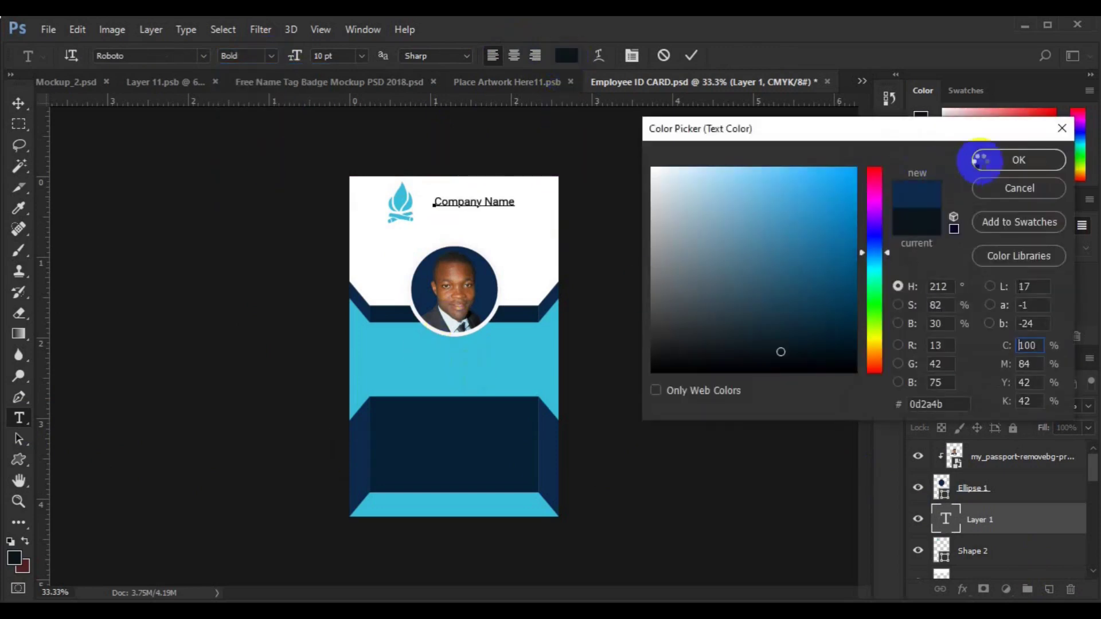
left_click(19, 104)
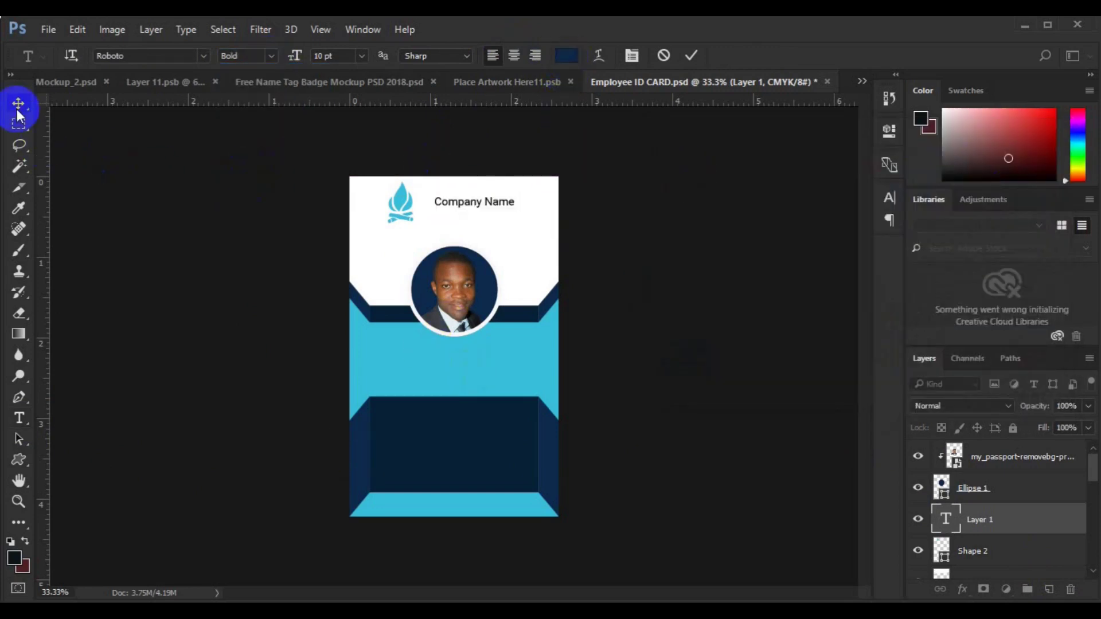
left_click_drag(467, 204, 453, 216)
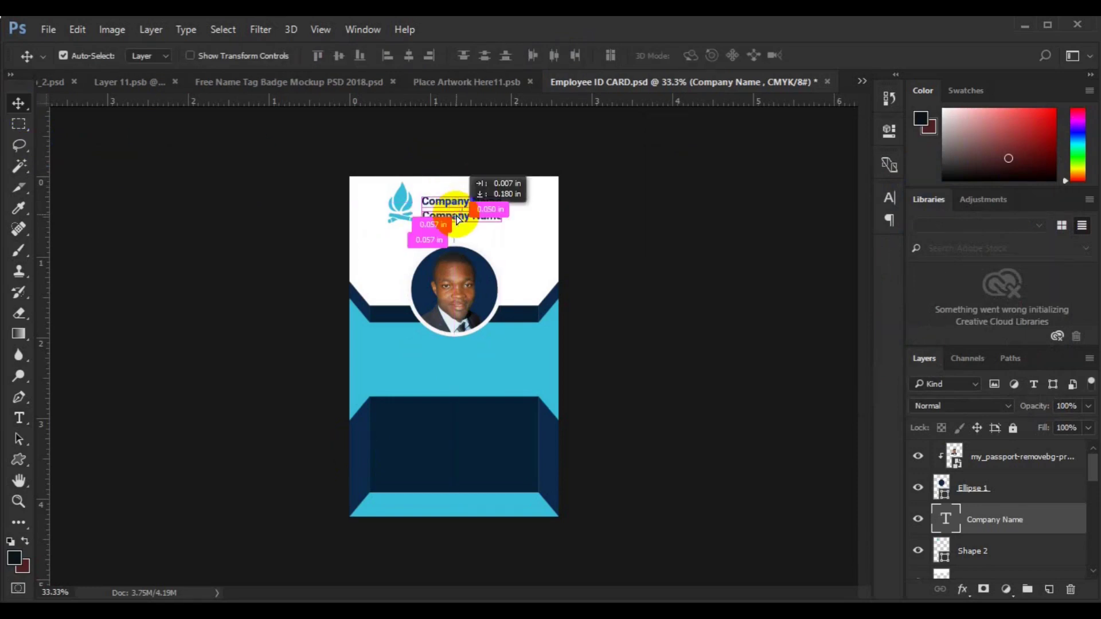
Add a 'Tagline Here' line in the Light font style
key("t")
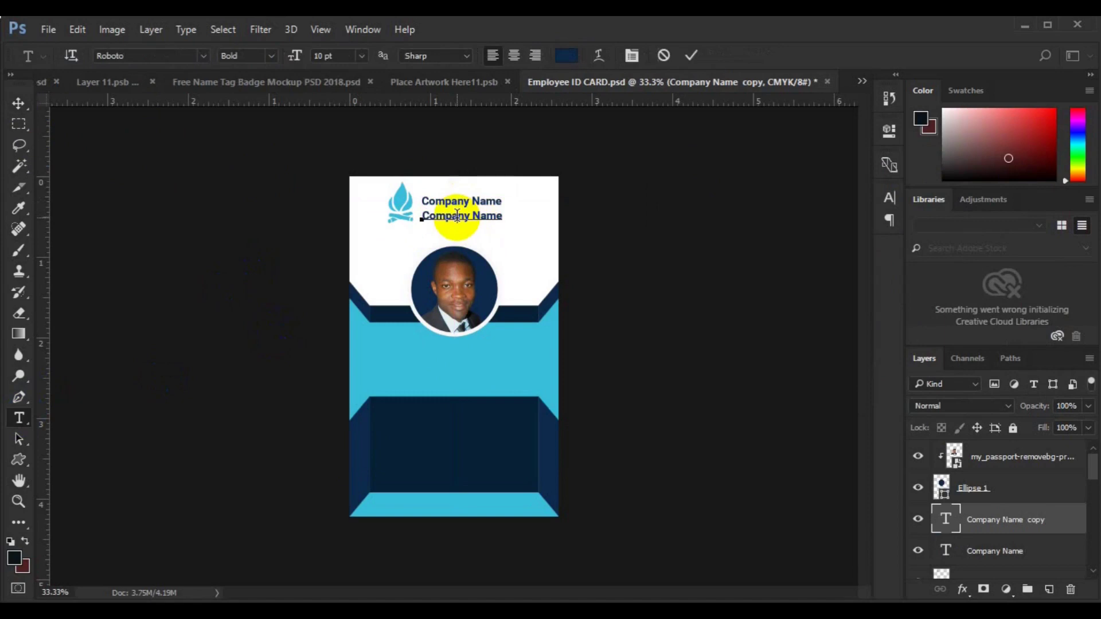
type("Tagline Here")
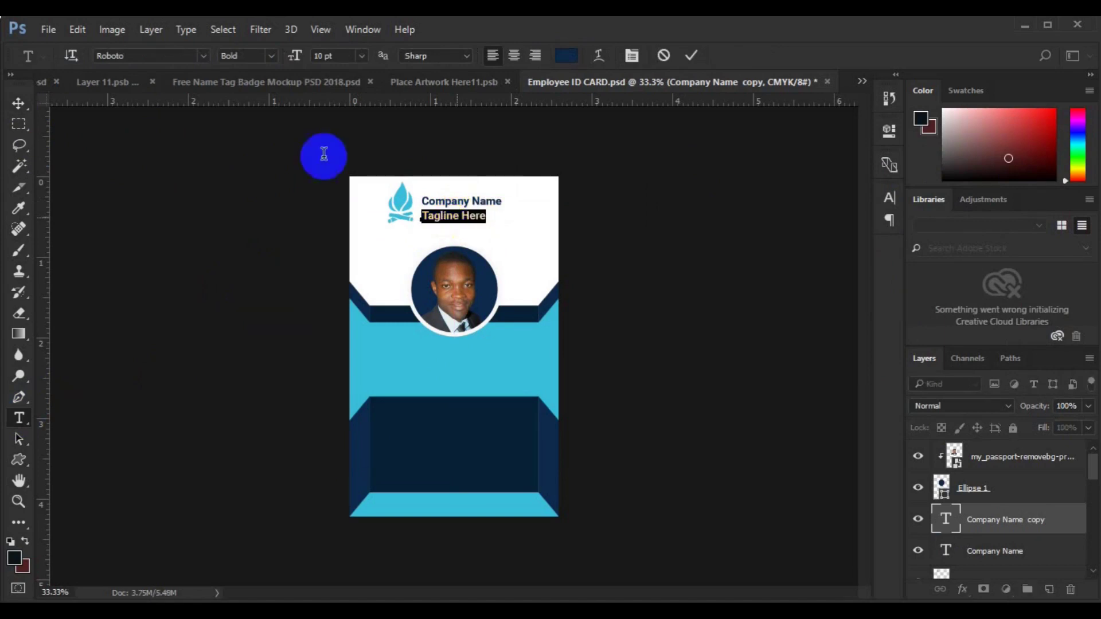
left_click(271, 56)
left_click(240, 83)
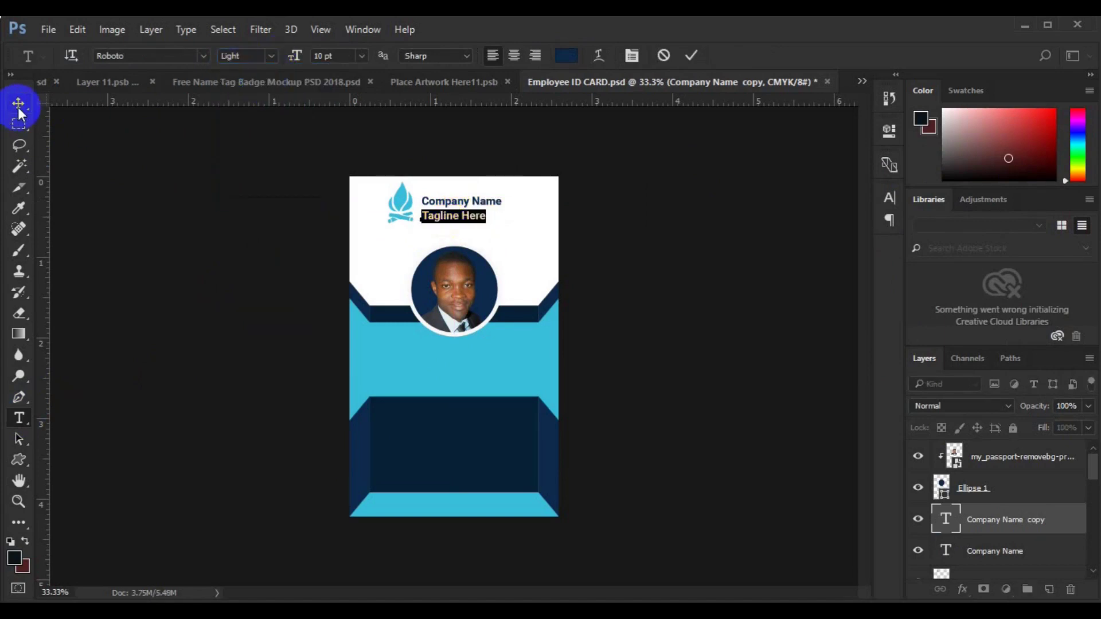
left_click(18, 104)
Stretch the tagline text to 129% horizontal scale in the Character panel
left_click(19, 418)
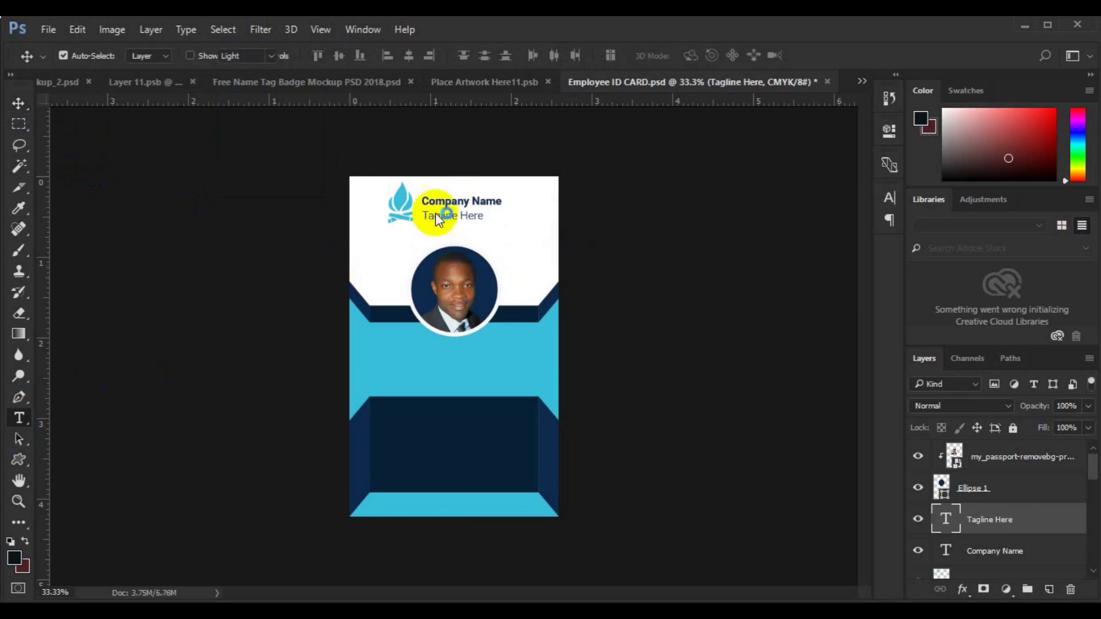
left_click_drag(440, 216, 493, 235)
key("ctrl+t")
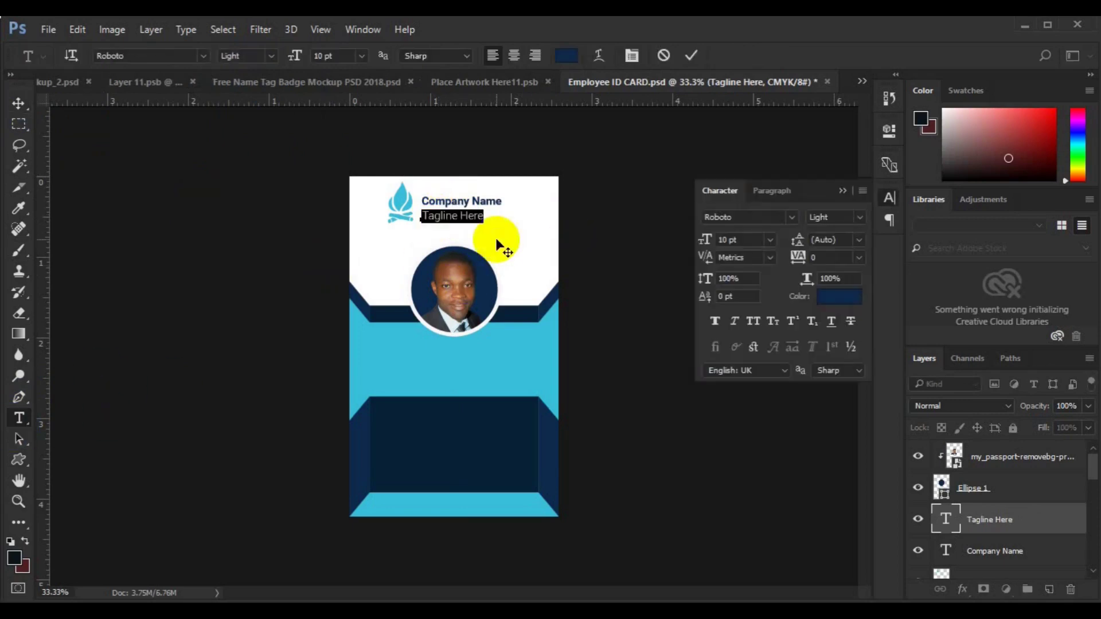
left_click_drag(804, 281, 820, 281)
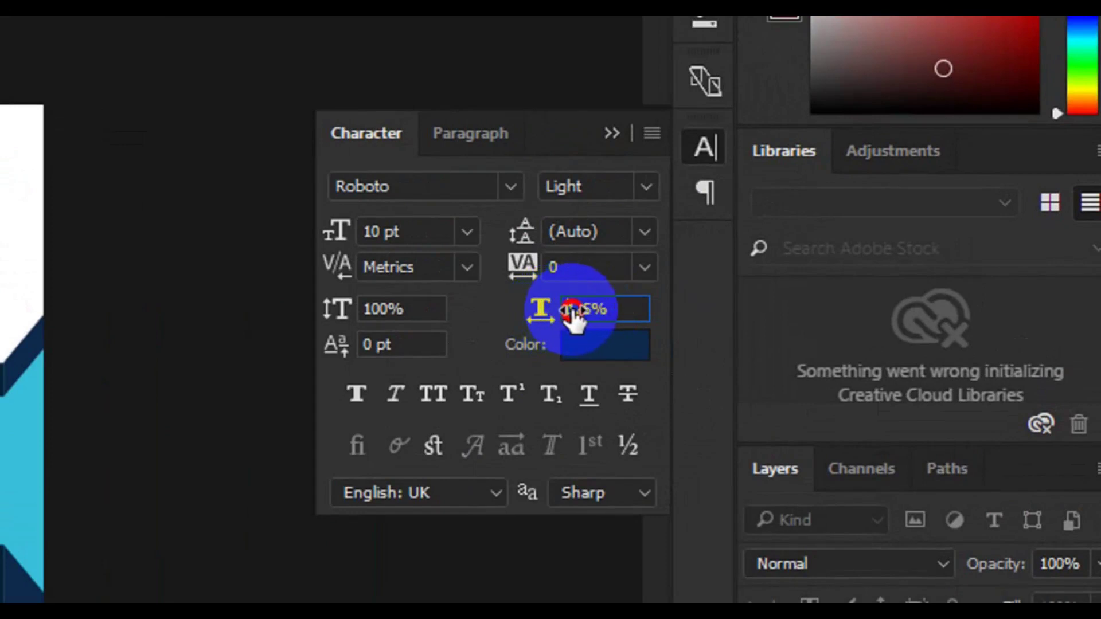
left_click_drag(577, 316, 581, 317)
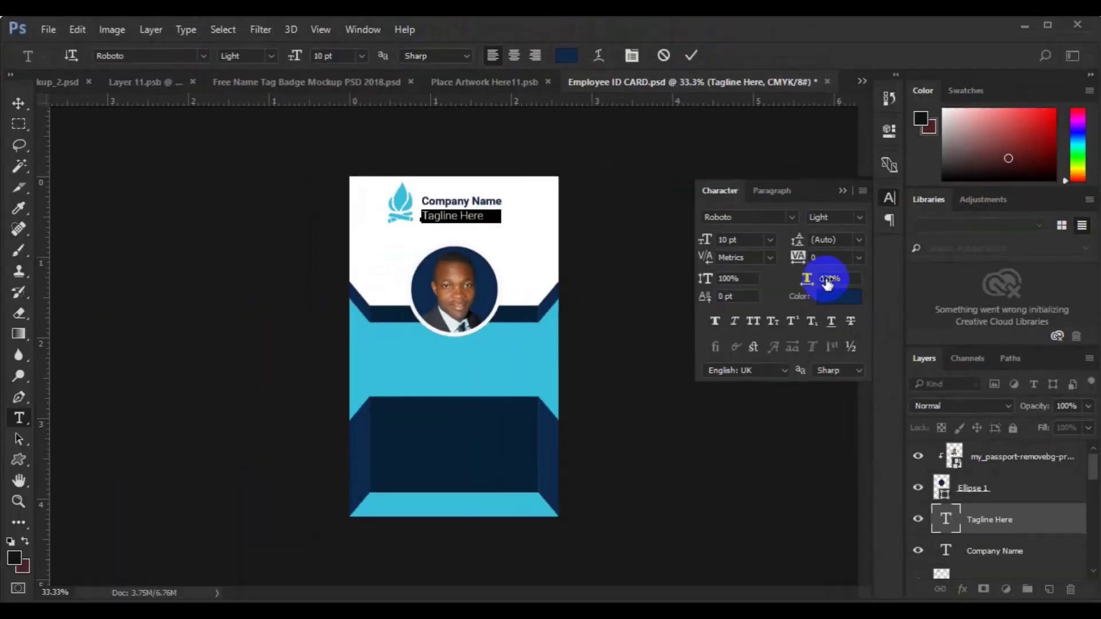
left_click(20, 117)
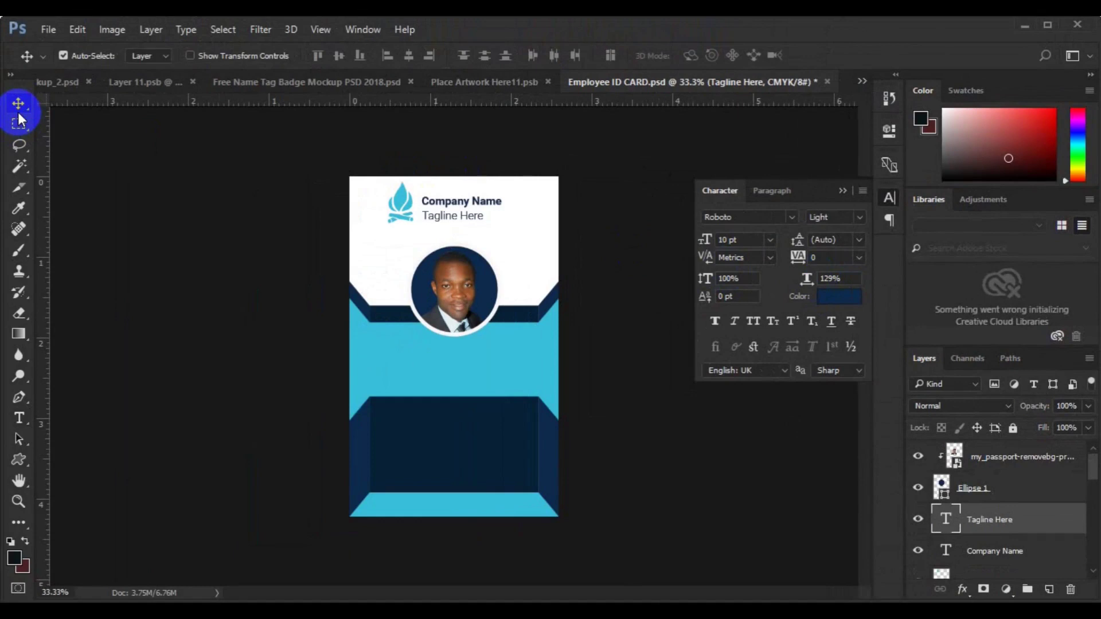
left_click(975, 551, "shift")
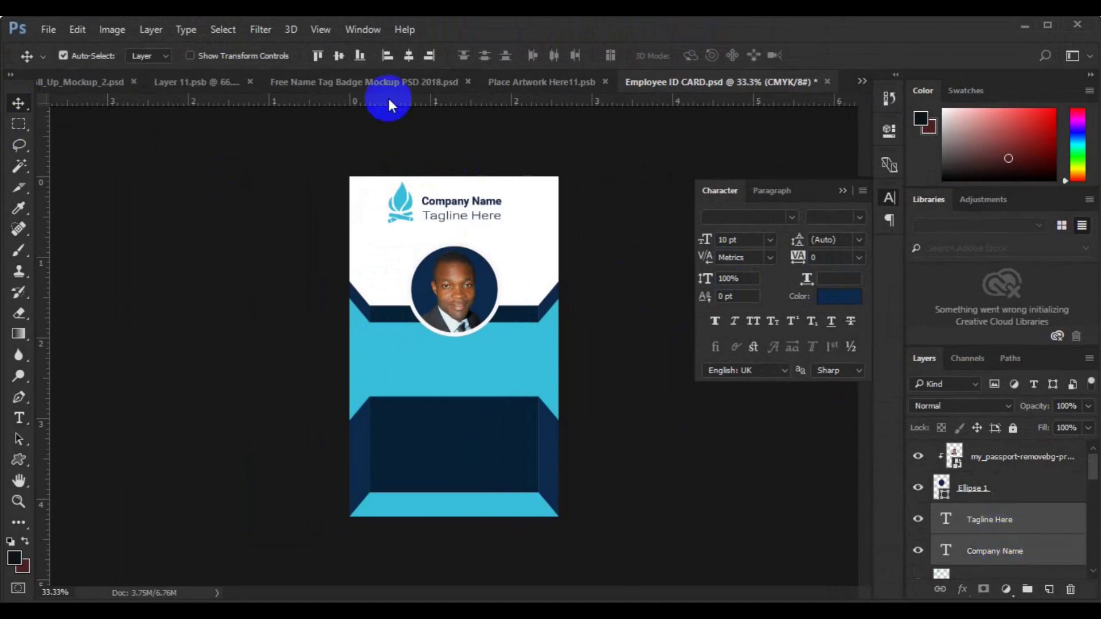
Group the company name, tagline and flame Shape 2, and centre the group horizontally on the card
key("ctrl+g")
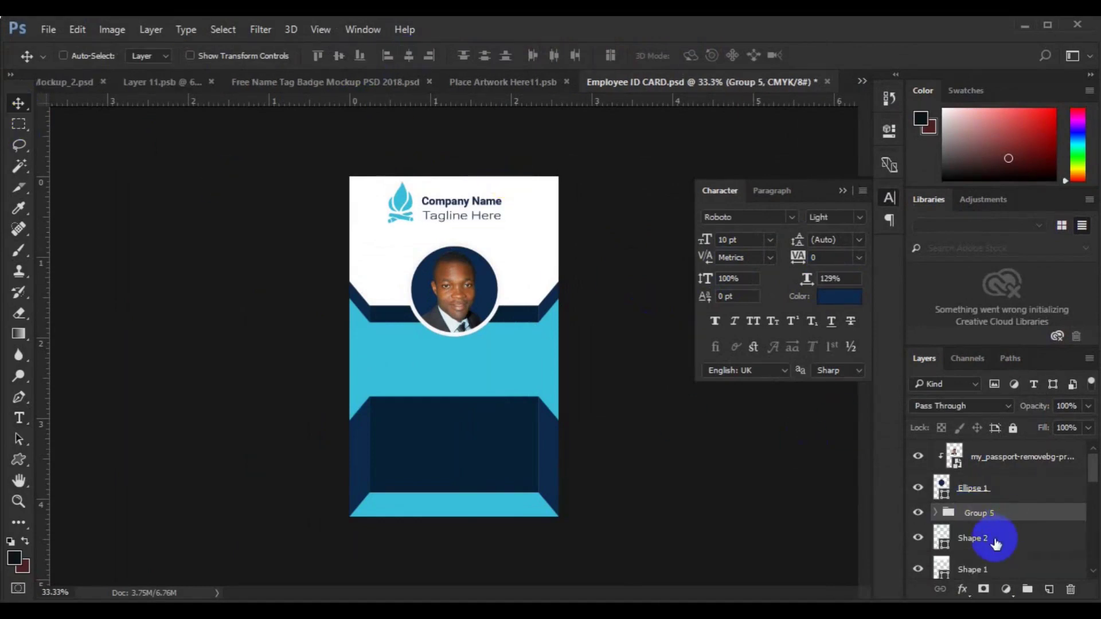
left_click(995, 544, "shift")
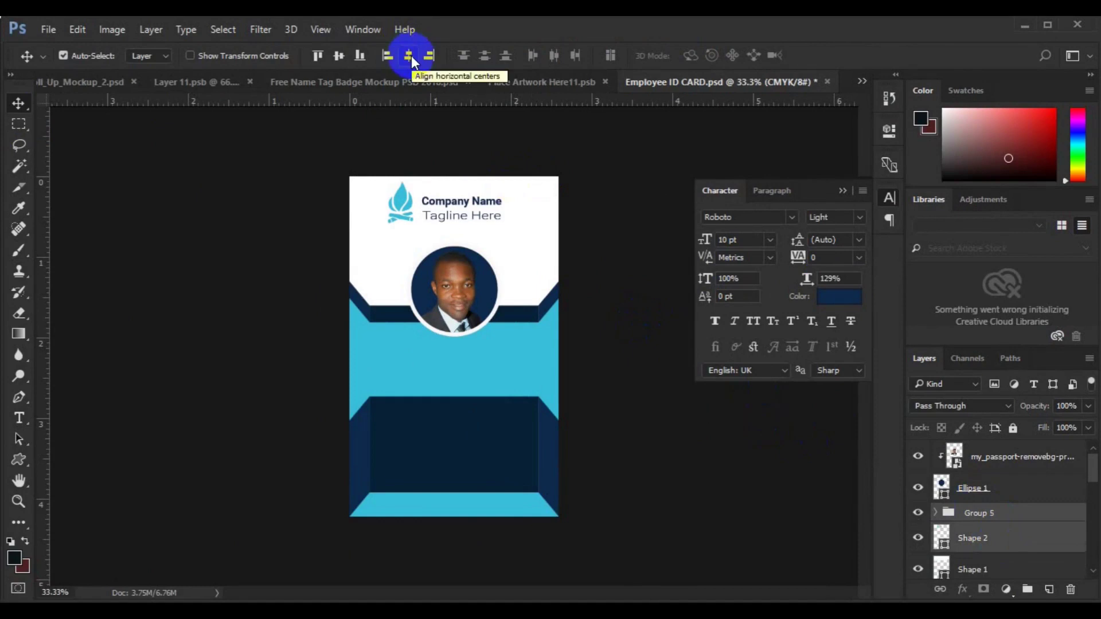
left_click(411, 56)
key("ctrl+z")
key("ctrl+g")
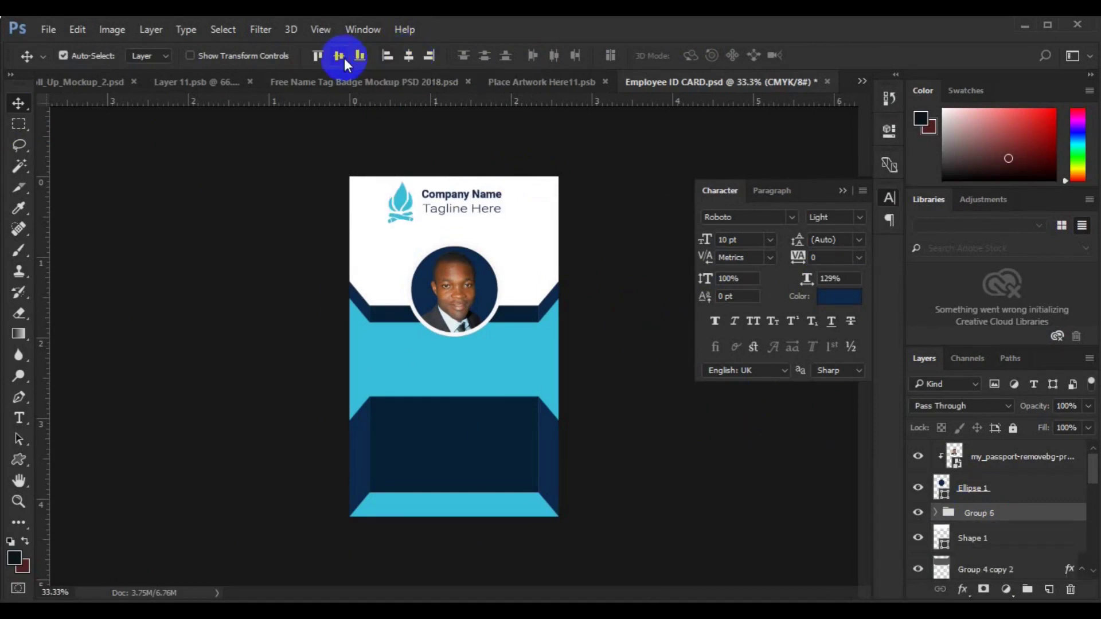
key("ctrl+a")
left_click(408, 56)
key("ctrl+d")
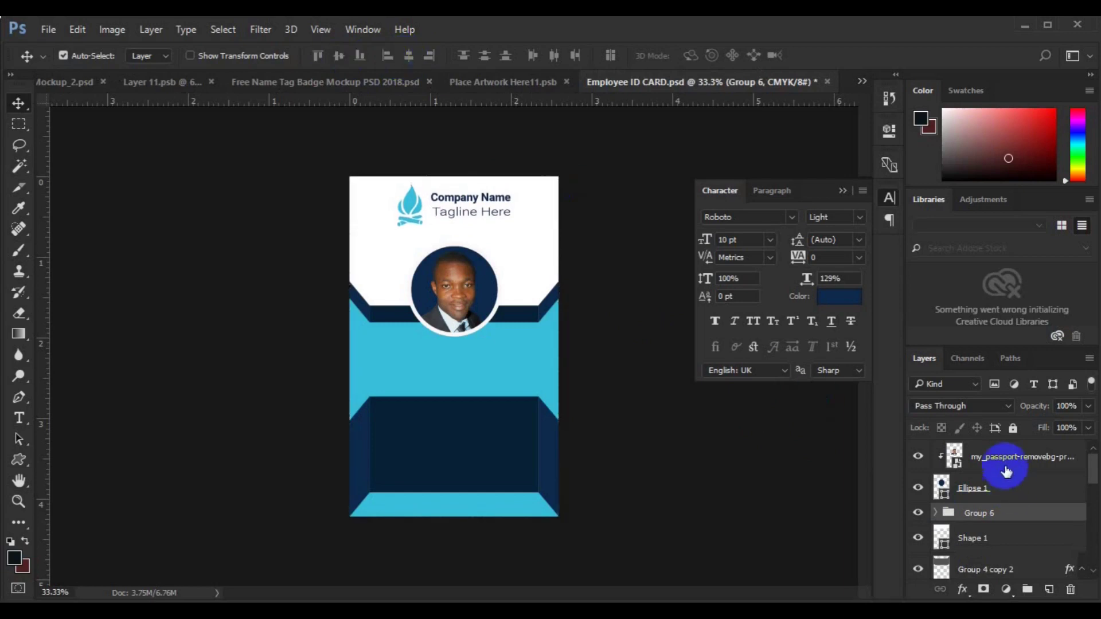
Group the portrait photo with Ellipse 1 and centre it horizontally on the card
left_click_drag(938, 459, 987, 489)
key("ctrl+g")
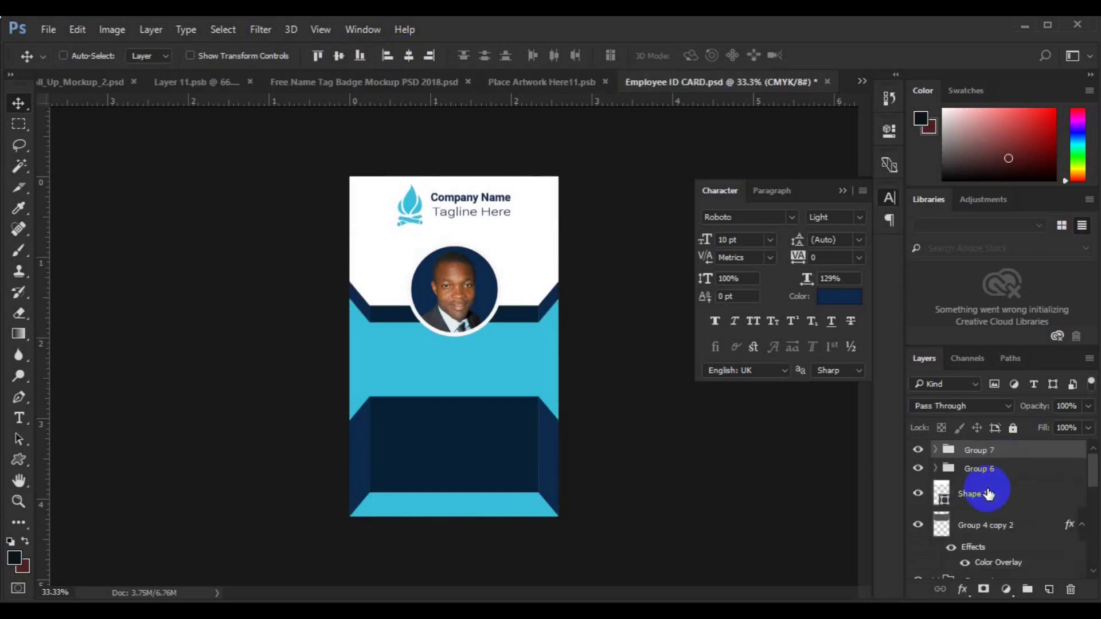
key("ctrl+a")
left_click(411, 57)
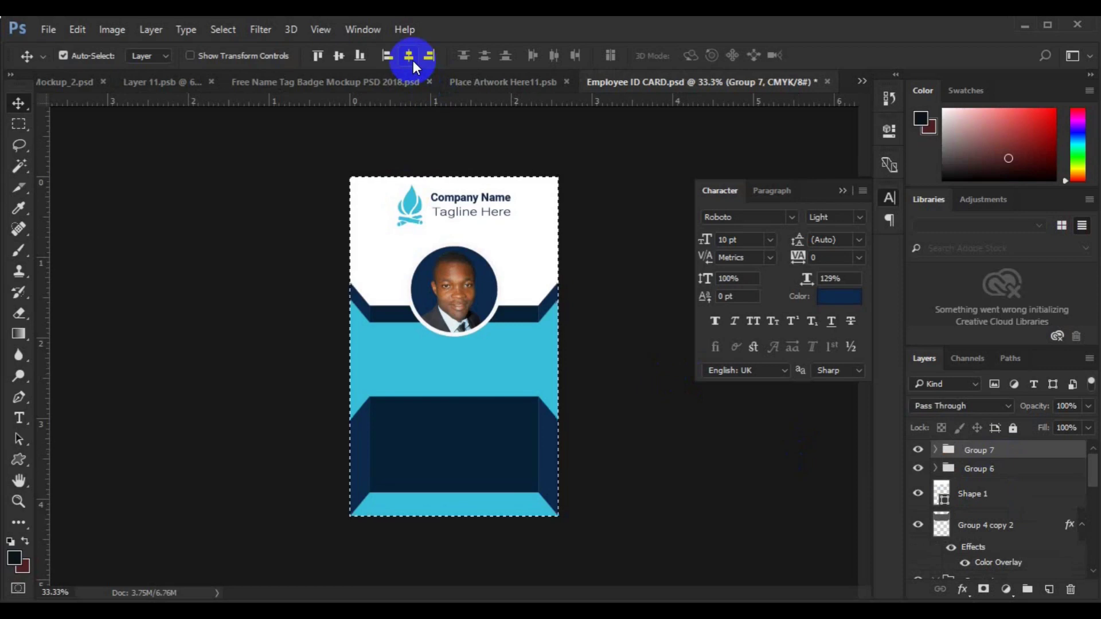
key("ctrl+d")
left_click(492, 365)
left_click(1048, 588)
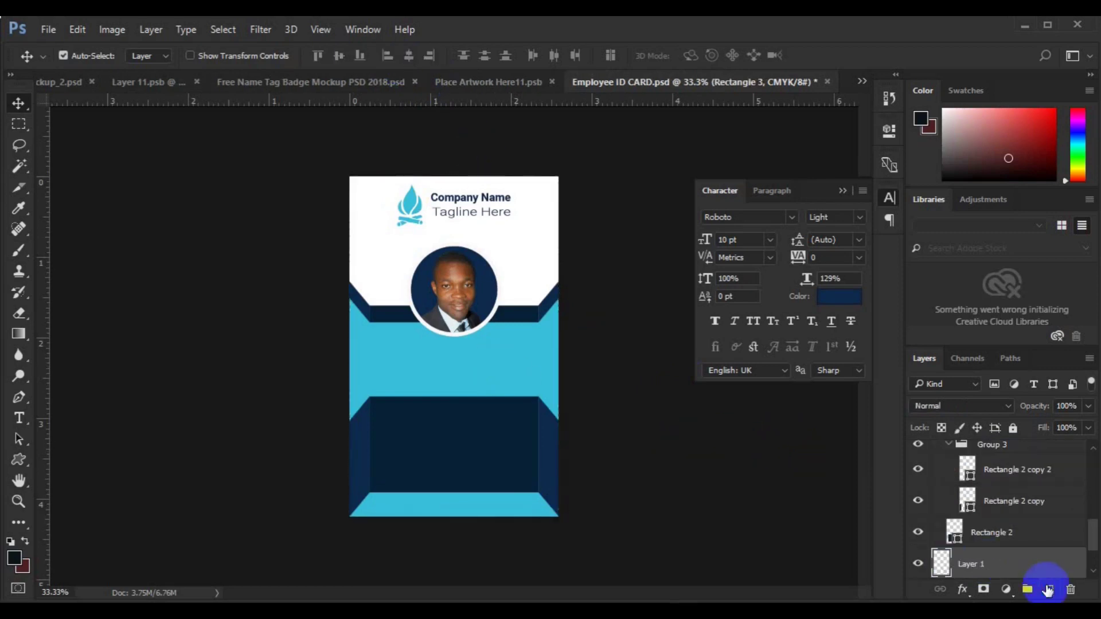
Add the employee's name under the portrait in Bold 12 pt white at 100% horizontal scale
left_click(19, 418)
left_click(275, 66)
left_click(261, 140)
left_click(397, 366)
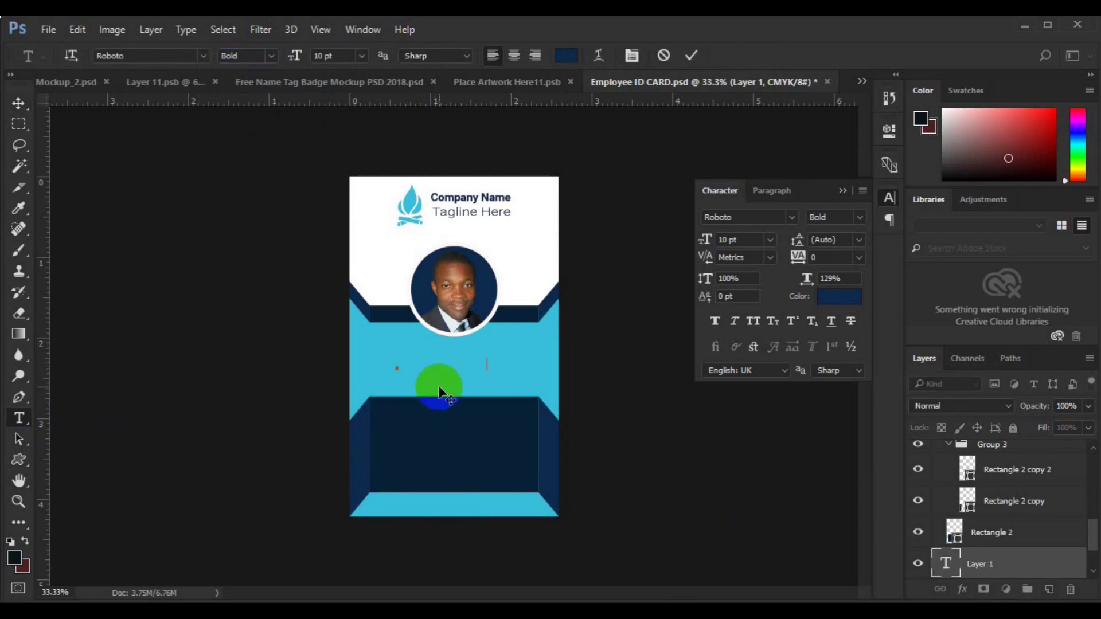
left_click(361, 55)
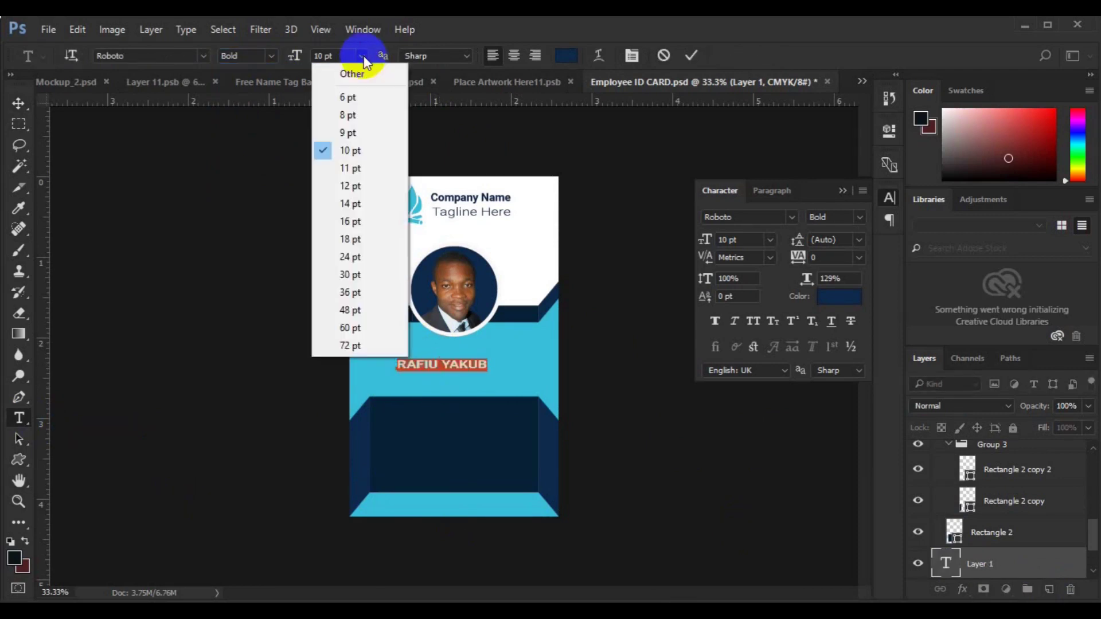
left_click(347, 184)
left_click(568, 63)
left_click(719, 201)
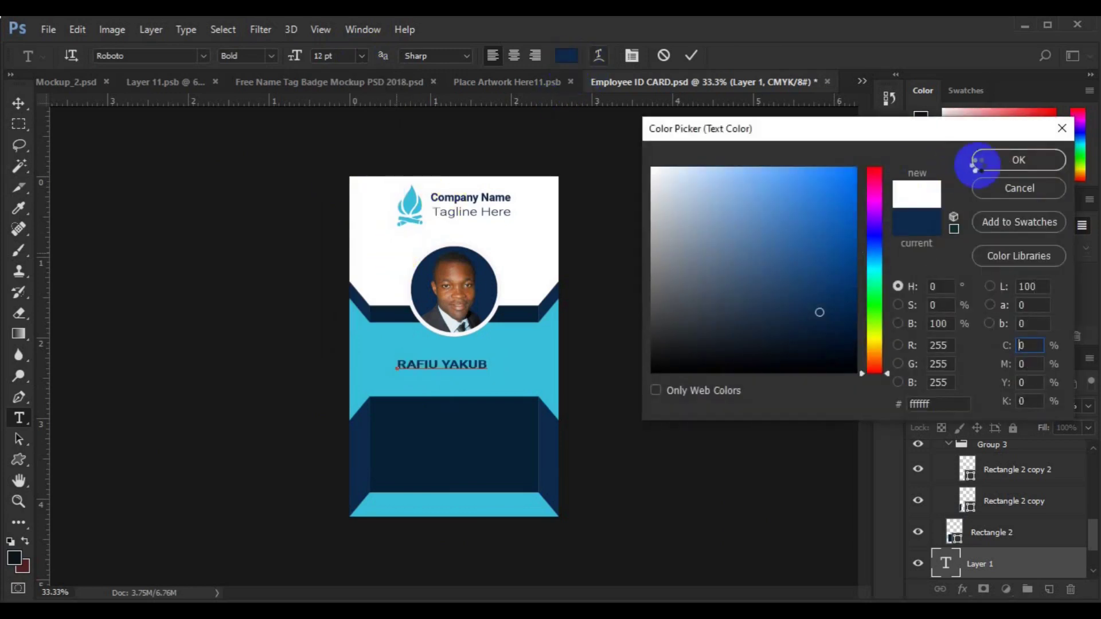
left_click(1003, 162)
left_click(834, 284)
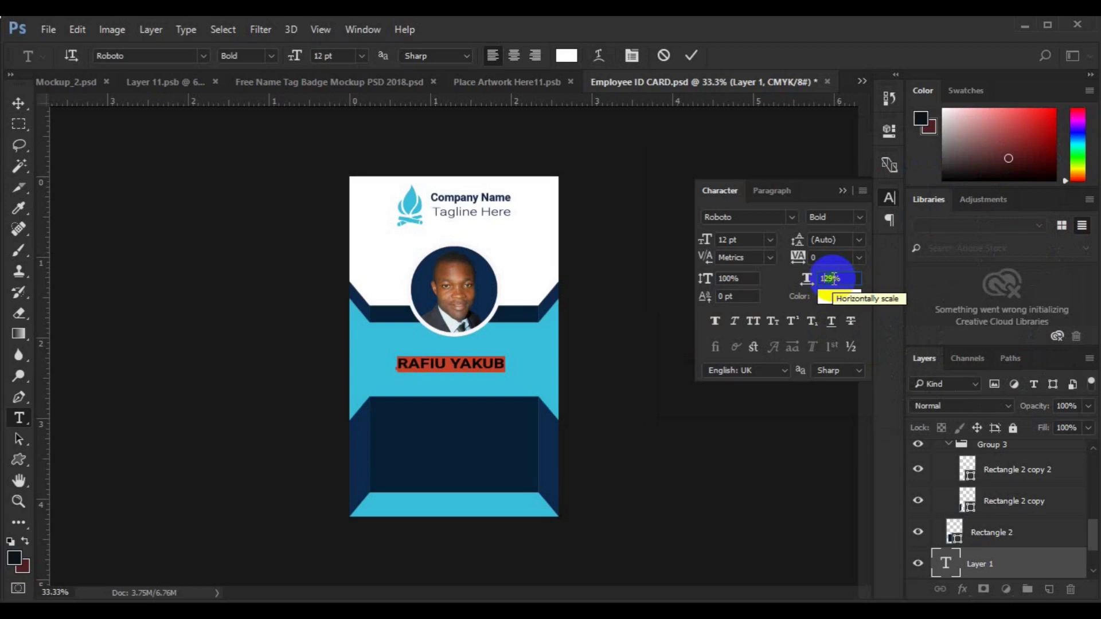
type("100")
key("Return")
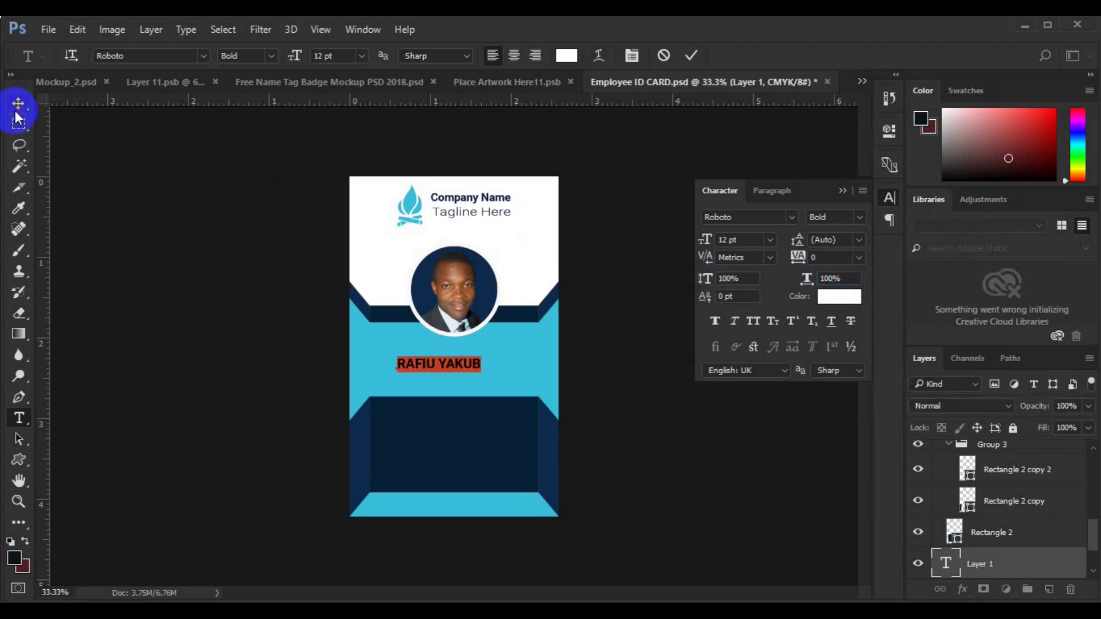
left_click(18, 104)
Centre the name on the card, nudge it up, and set the surname to Light
key("ctrl+a")
left_click(408, 57)
key("ctrl+d")
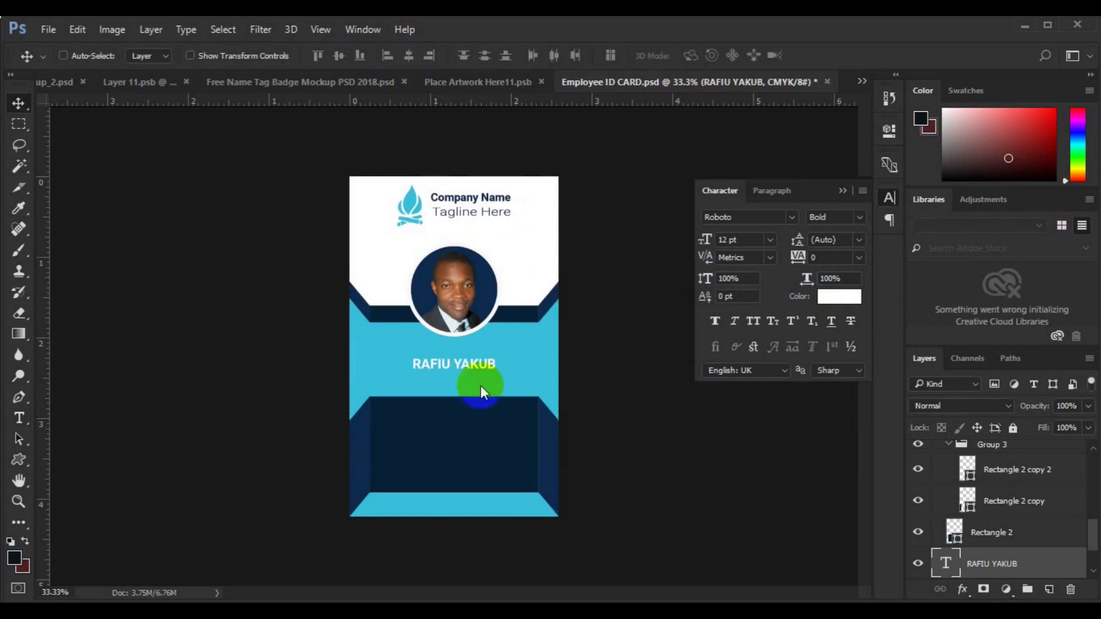
left_click_drag(442, 362, 442, 358)
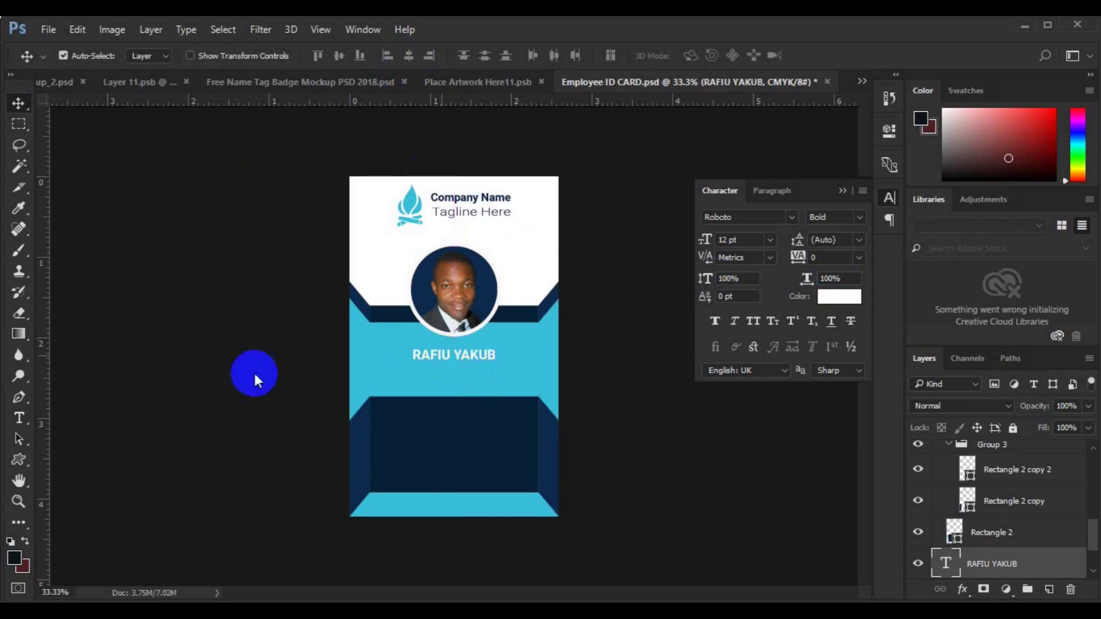
key("t")
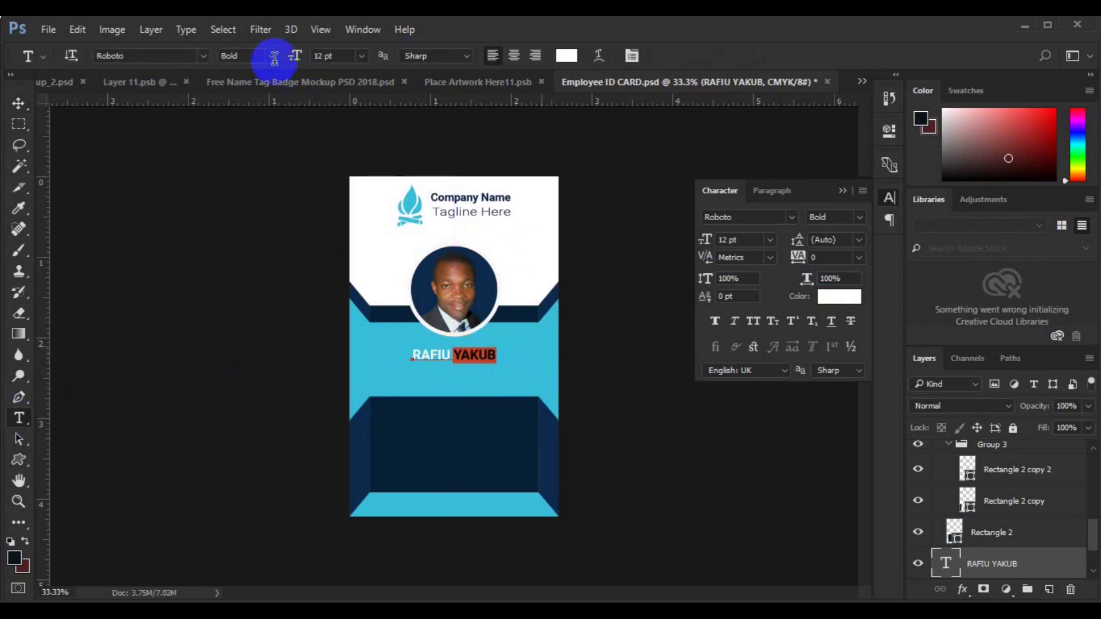
left_click(270, 57)
left_click(272, 84)
left_click(18, 104)
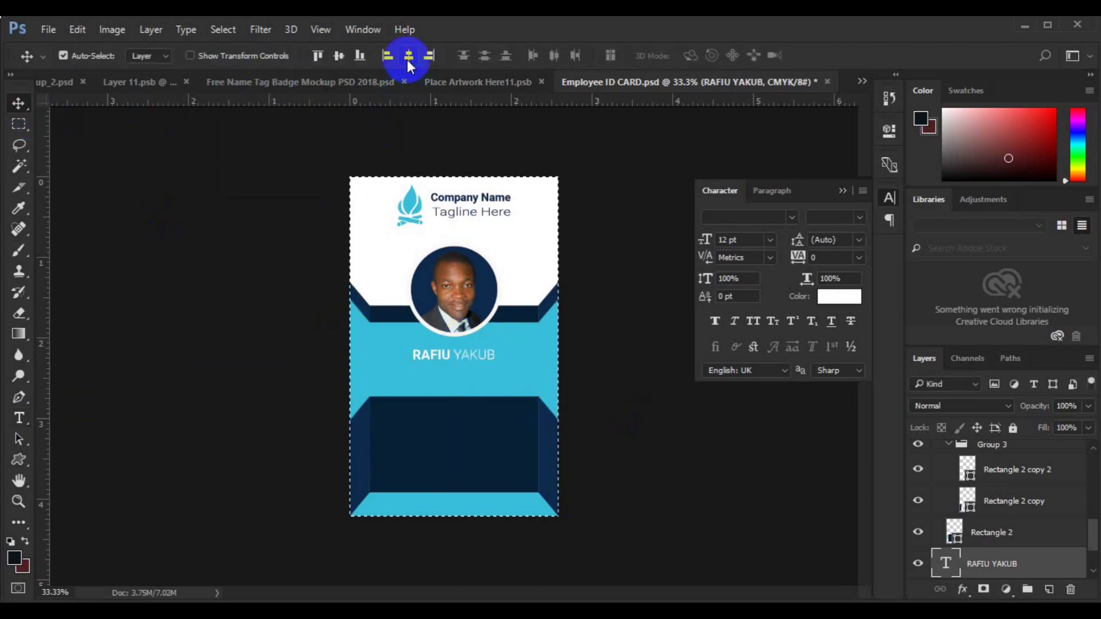
key("ctrl")
key("ctrl+shift+alt+n")
left_click(19, 418)
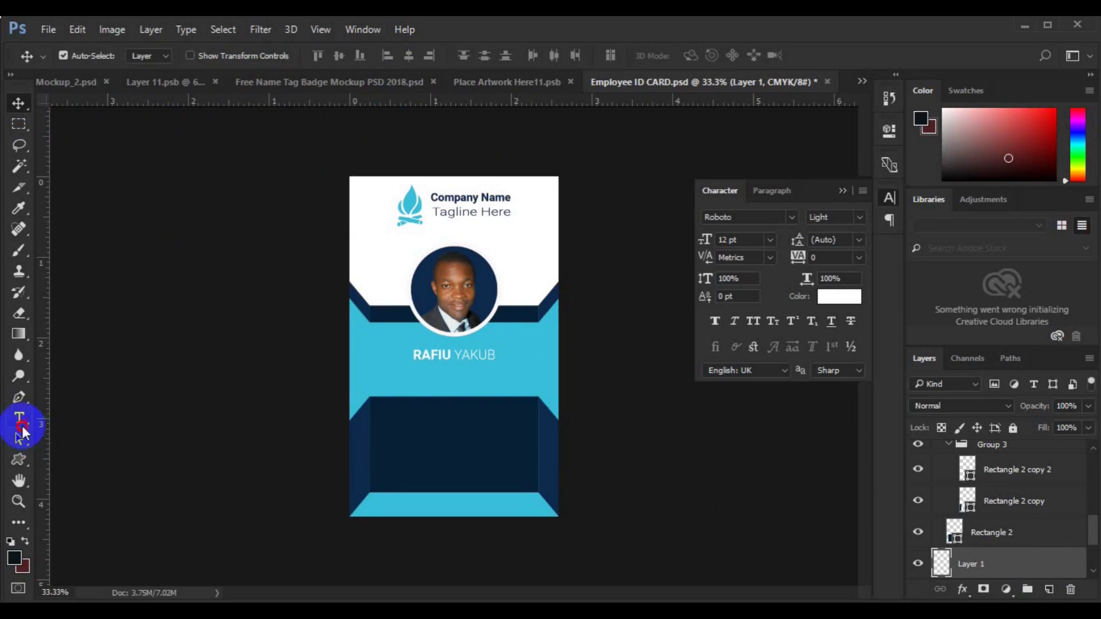
Add a 'CREATIVE DIRECTOR' job title in Bold 6 pt below the name
left_click(420, 380)
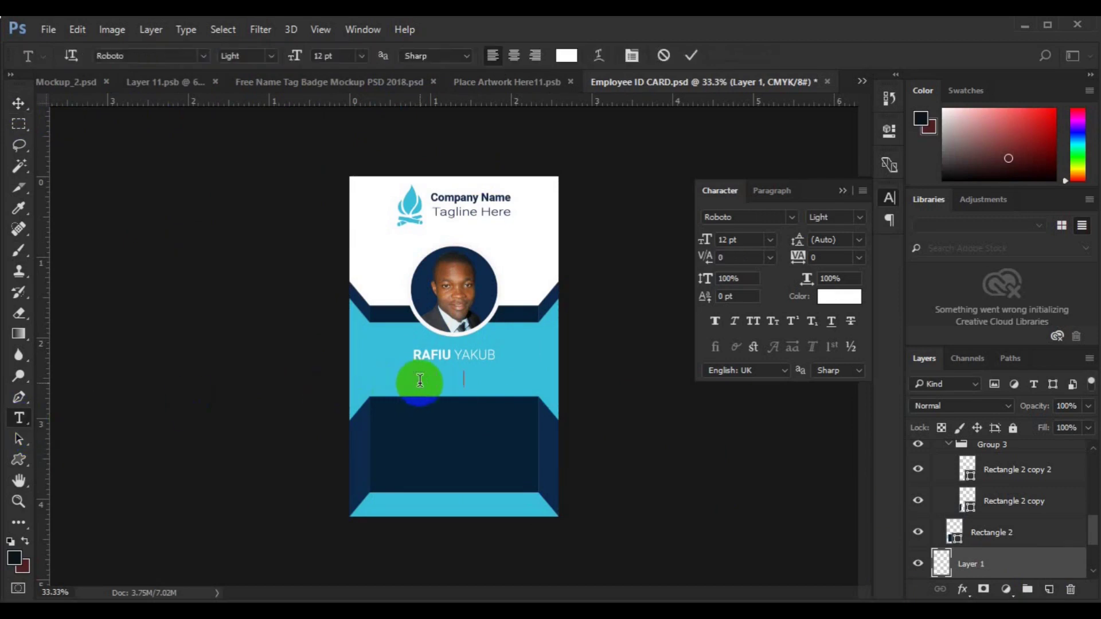
key("ctrl+a")
left_click(361, 55)
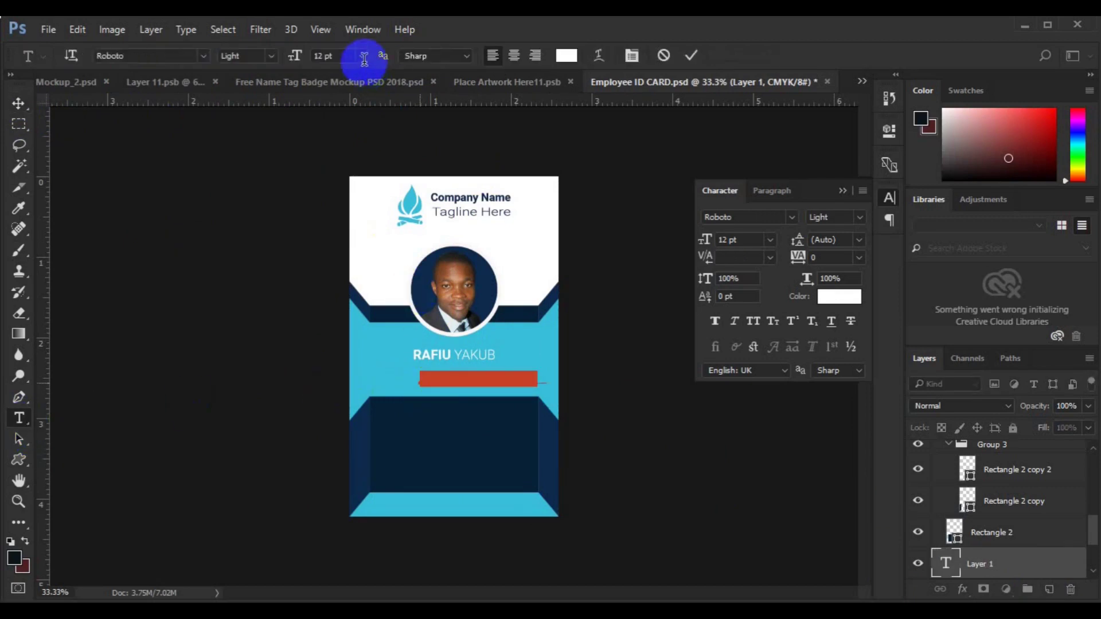
left_click(363, 70)
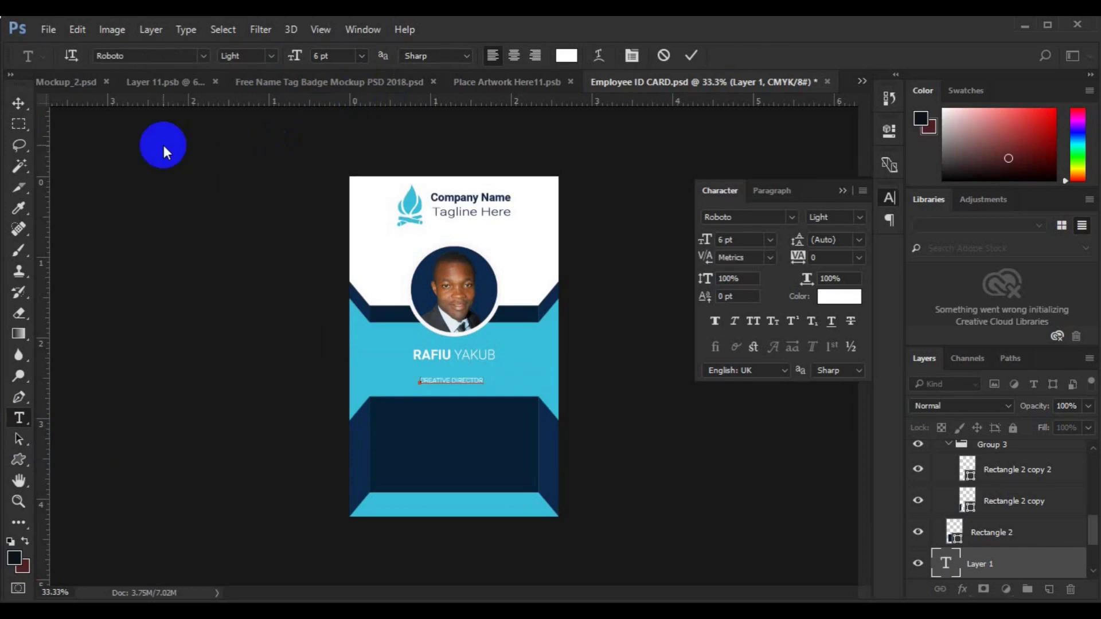
left_click(271, 56)
left_click(264, 162)
left_click(19, 104)
Move the job title up under the name and select both text layers together
left_click_drag(441, 386, 440, 370)
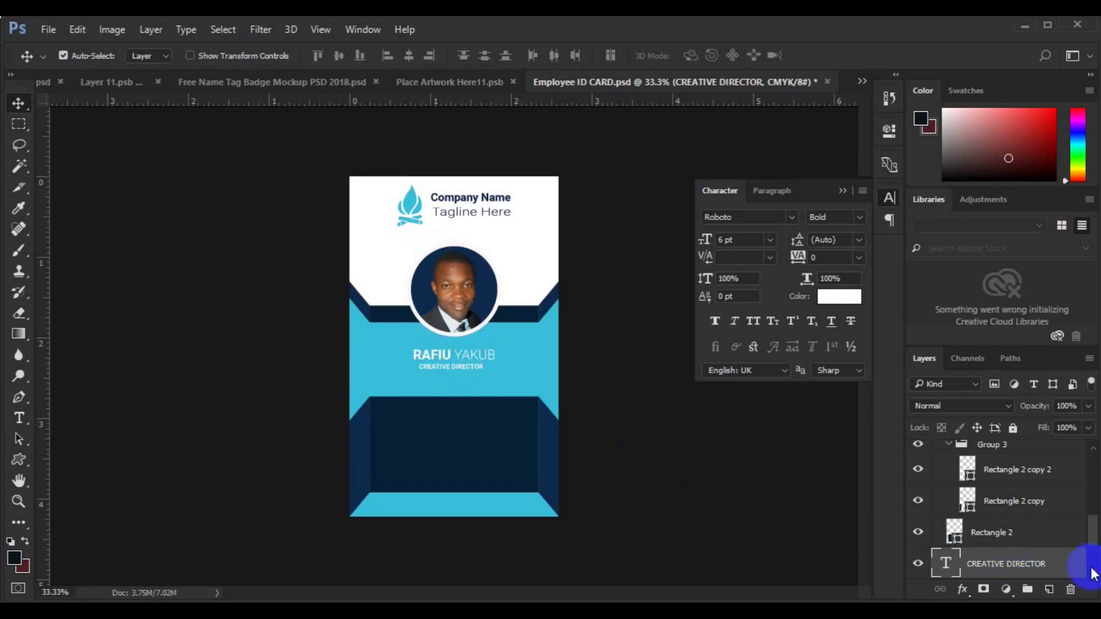
scroll(1080, 568, "down", 1)
left_click(1011, 558, "ctrl")
left_click(408, 56)
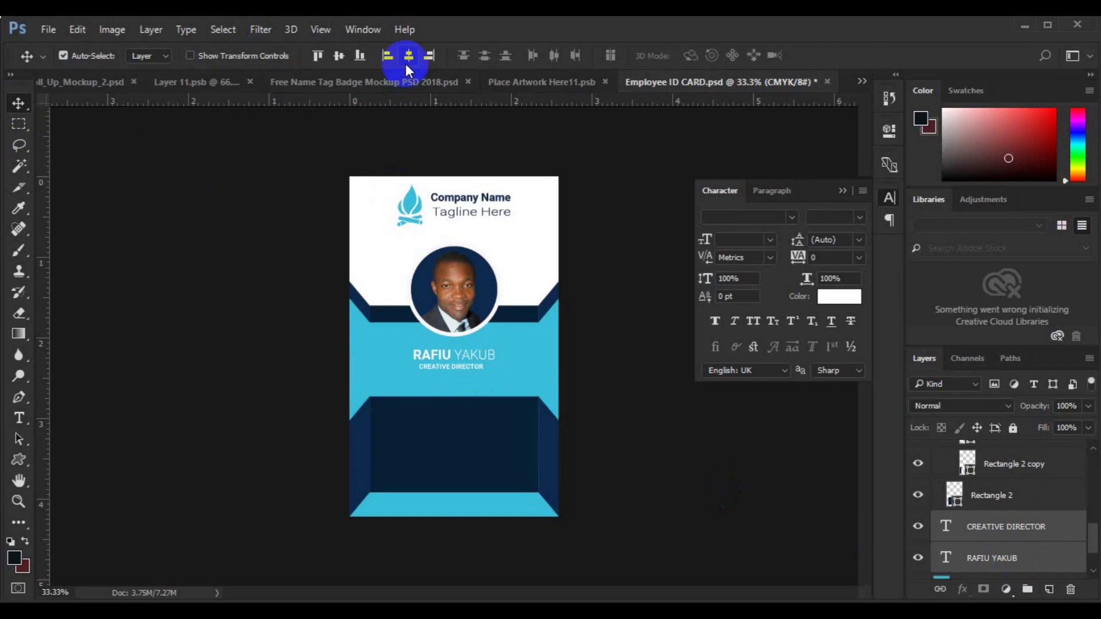
Group the name and job title layers and align the group to the canvas
key("ctrl+g")
key("ctrl+a")
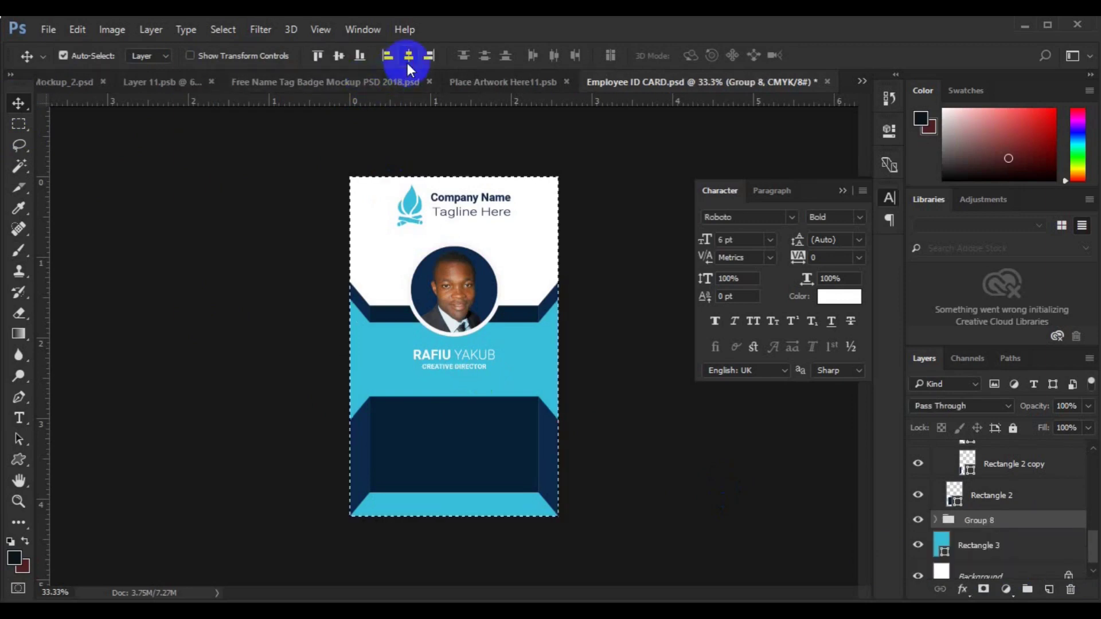
left_click(339, 55)
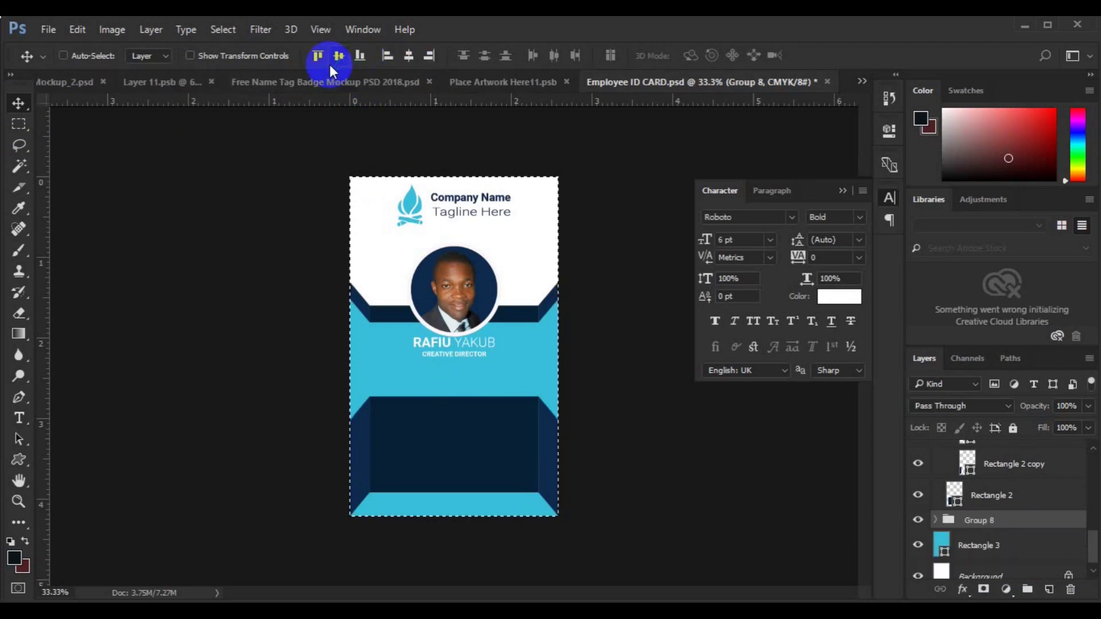
key("ctrl+d")
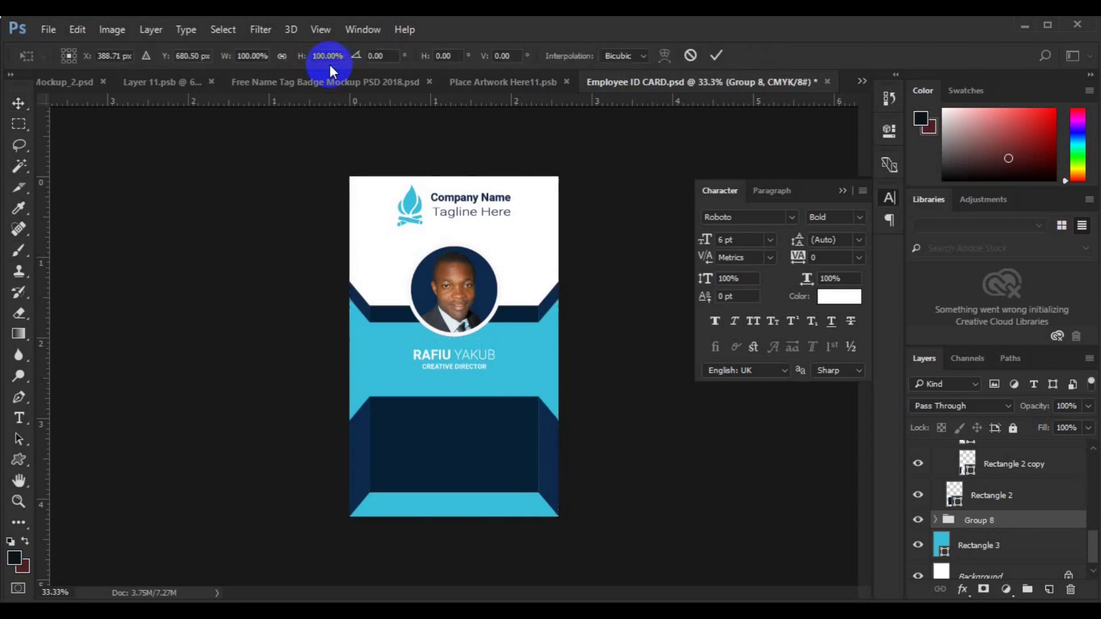
Enlarge the name group slightly and centre it horizontally on the card
key("ctrl+t")
left_click_drag(489, 380, 512, 377)
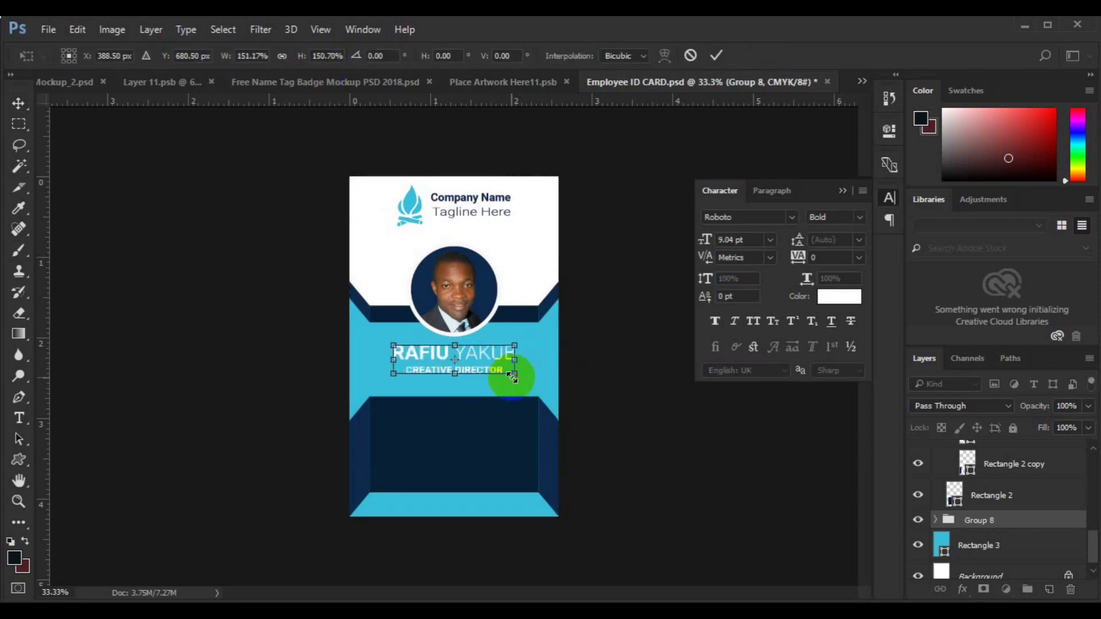
left_click_drag(510, 378, 512, 383)
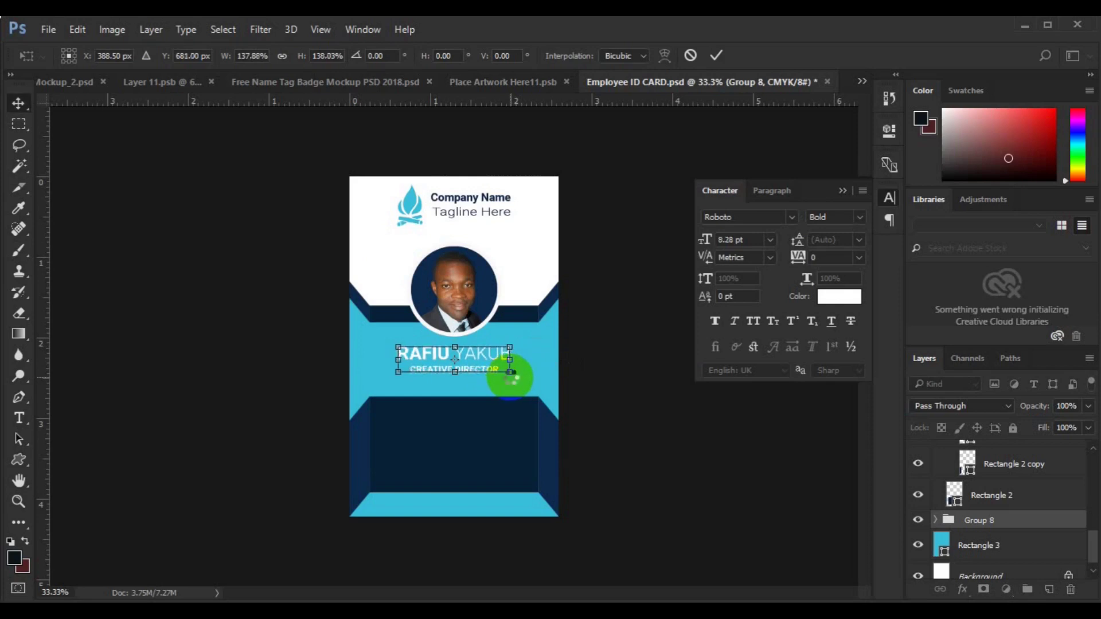
key("Return")
key("ctrl+a")
left_click(408, 57)
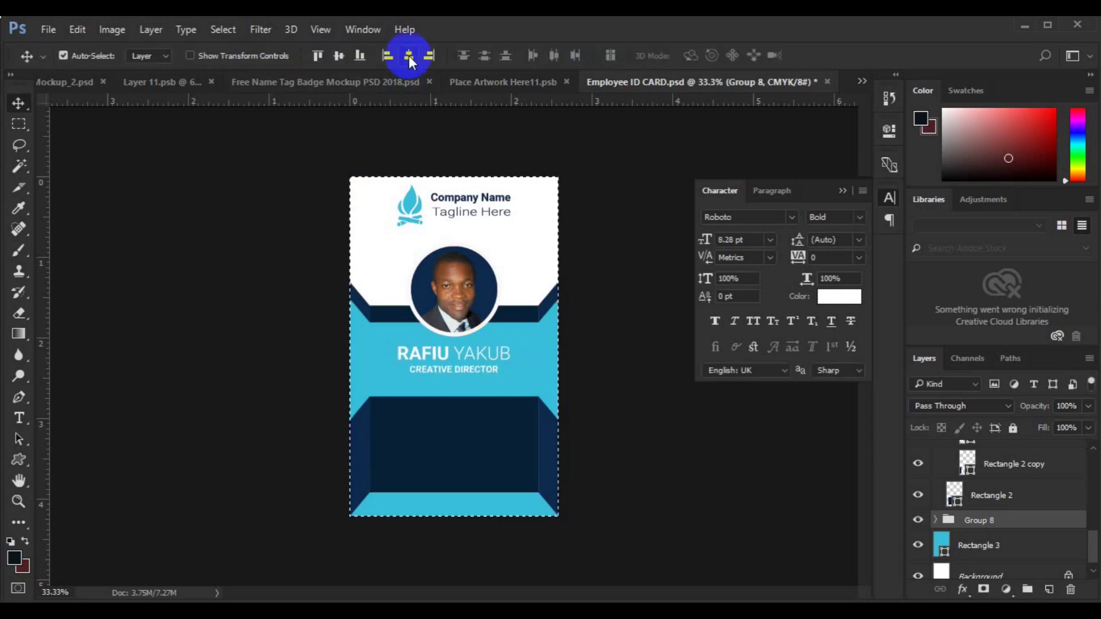
key("ctrl+d")
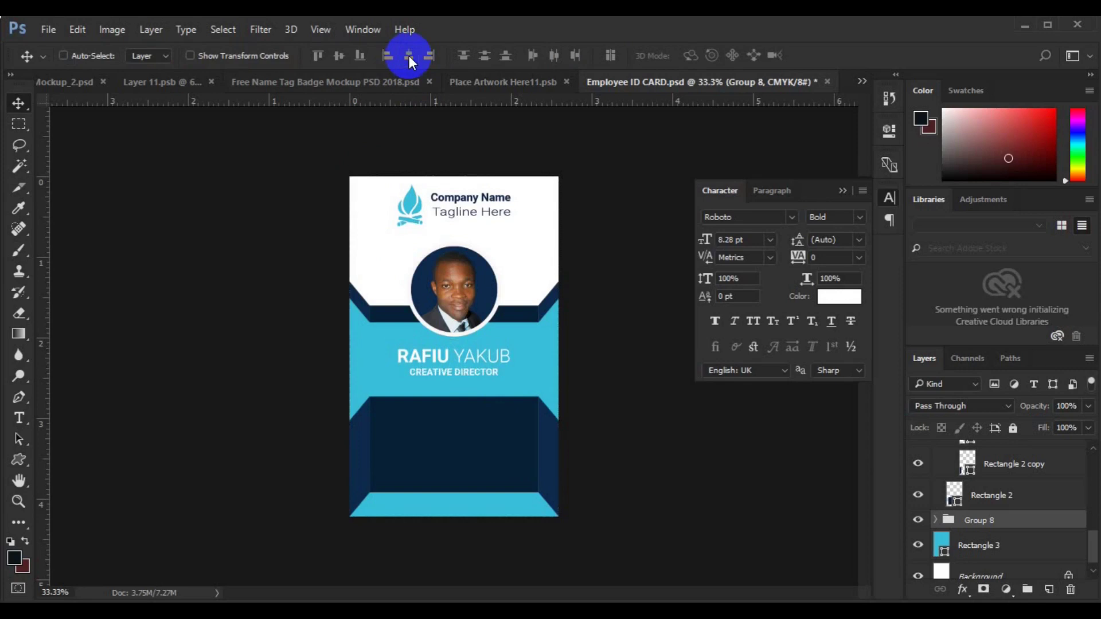
key("ctrl+shift+alt+n")
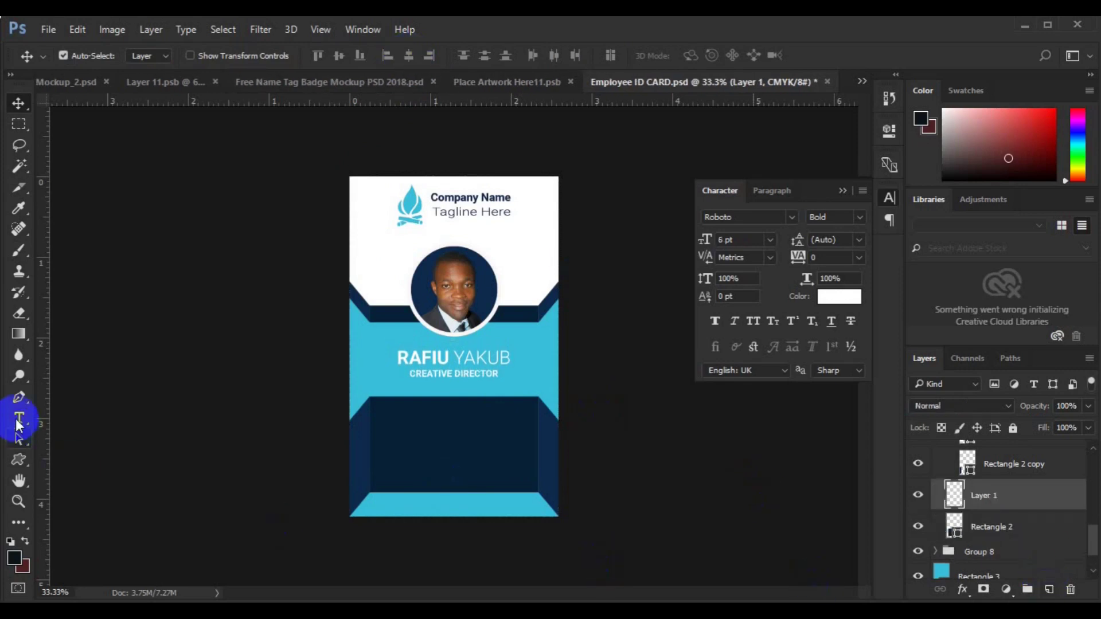
Add ID NO, DOB, Email and Phone labels in Roboto Black 8 pt with 10 pt leading
left_click(19, 418)
left_click(406, 439)
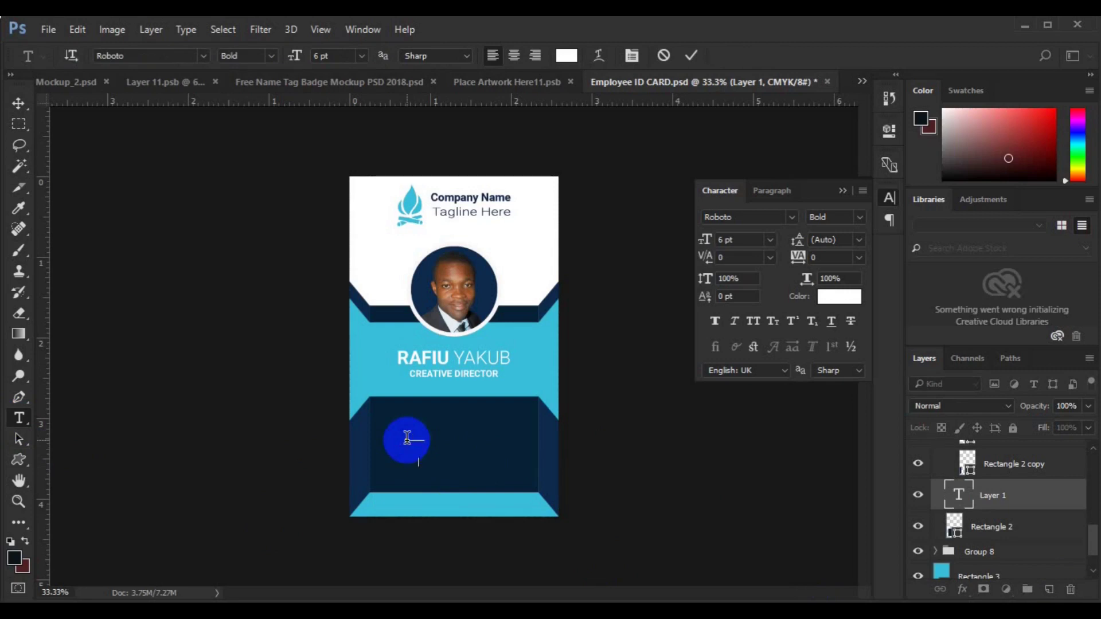
key("ctrl+v")
key("ctrl+a")
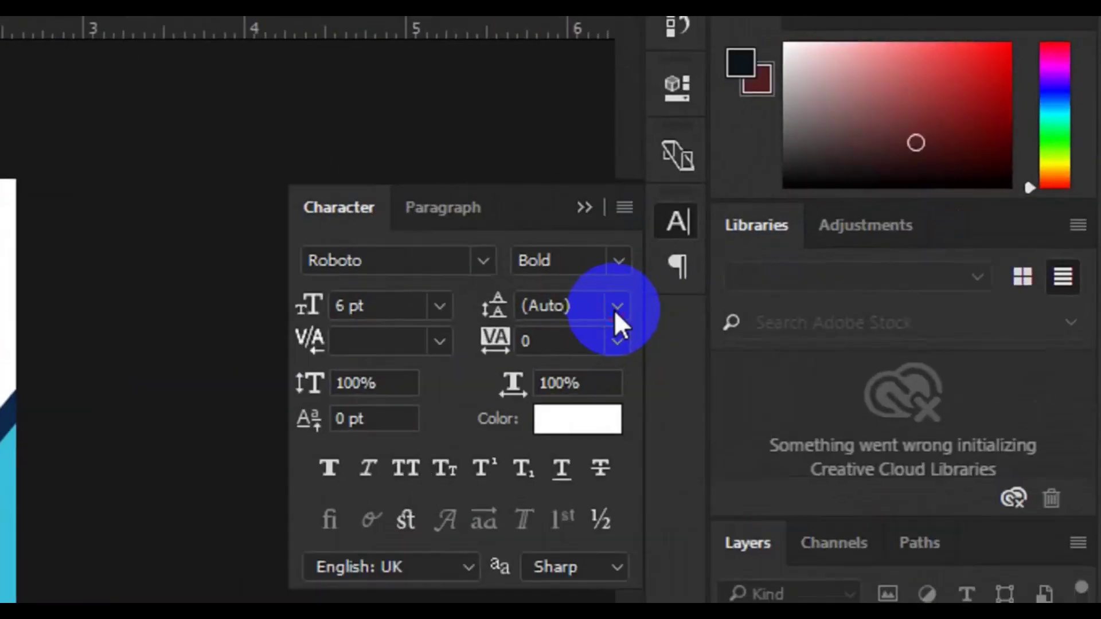
left_click(858, 239)
left_click(857, 334)
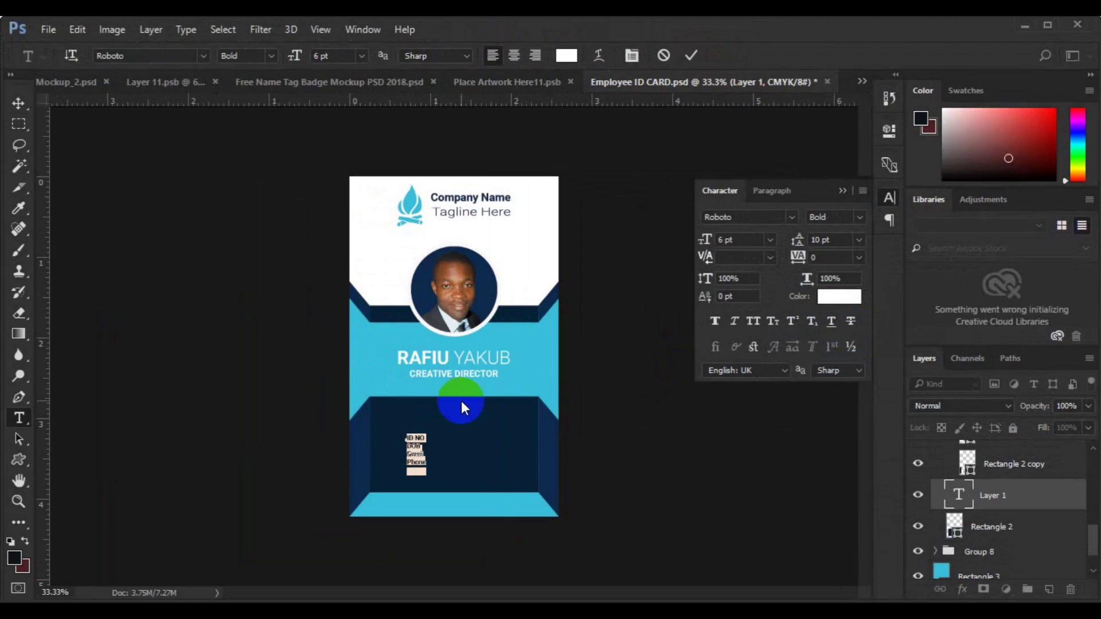
left_click(270, 56)
left_click(252, 187)
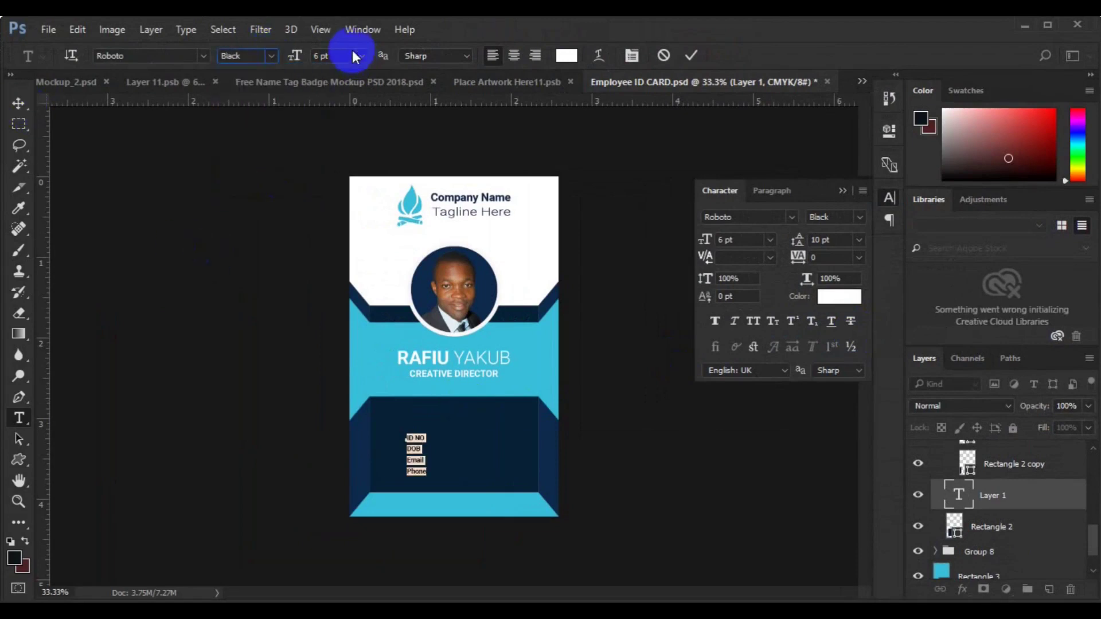
left_click(361, 56)
left_click(362, 115)
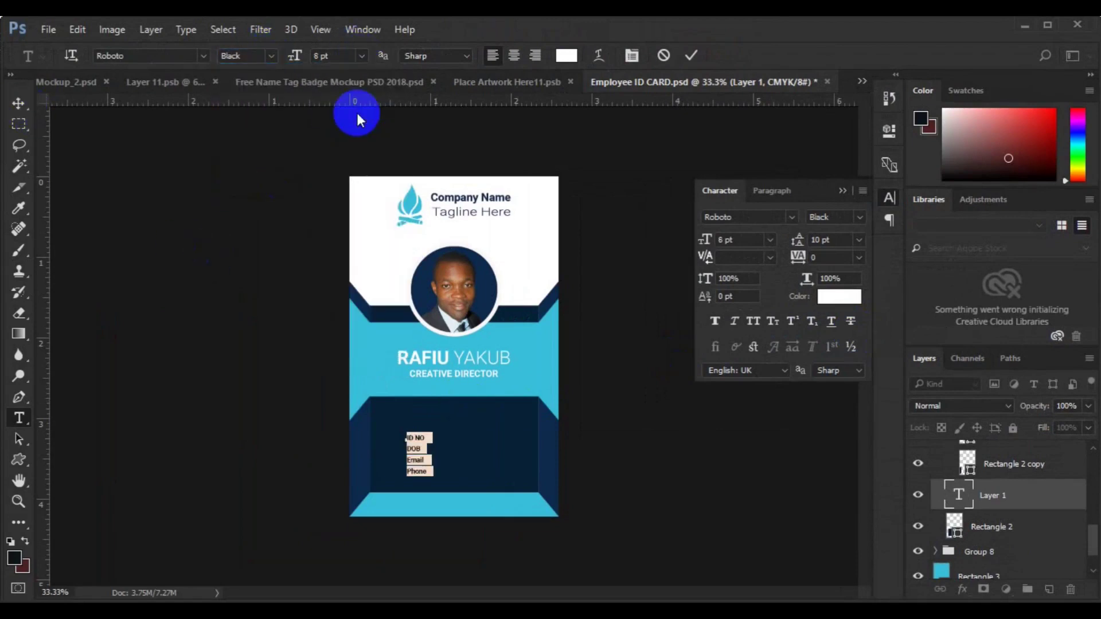
left_click(20, 104)
Duplicate the label block to the right and replace its text with a column of four dashes
key("ctrl+plus")
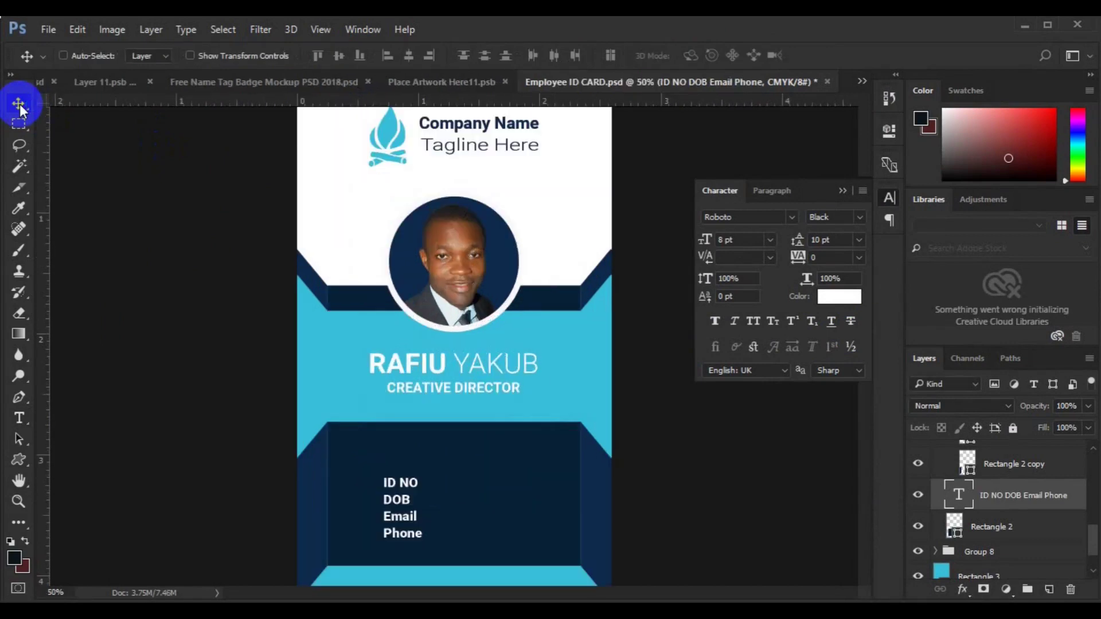
left_click(380, 493)
mouse_move(380, 493)
left_mouse_down()
mouse_move(383, 507)
mouse_move(431, 512)
left_mouse_up()
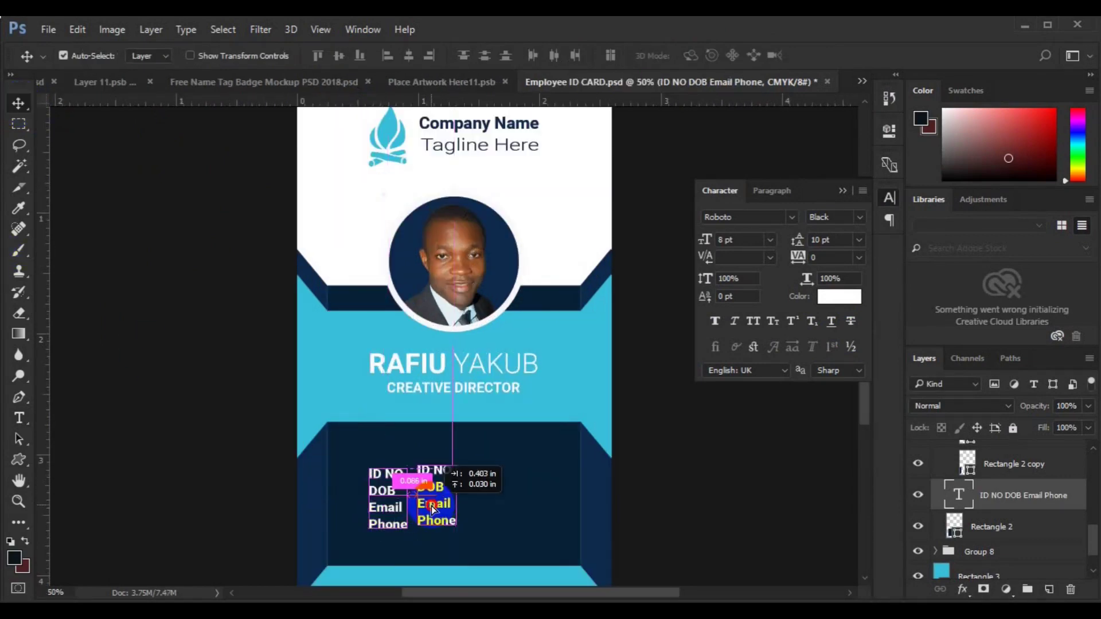
left_click(19, 418)
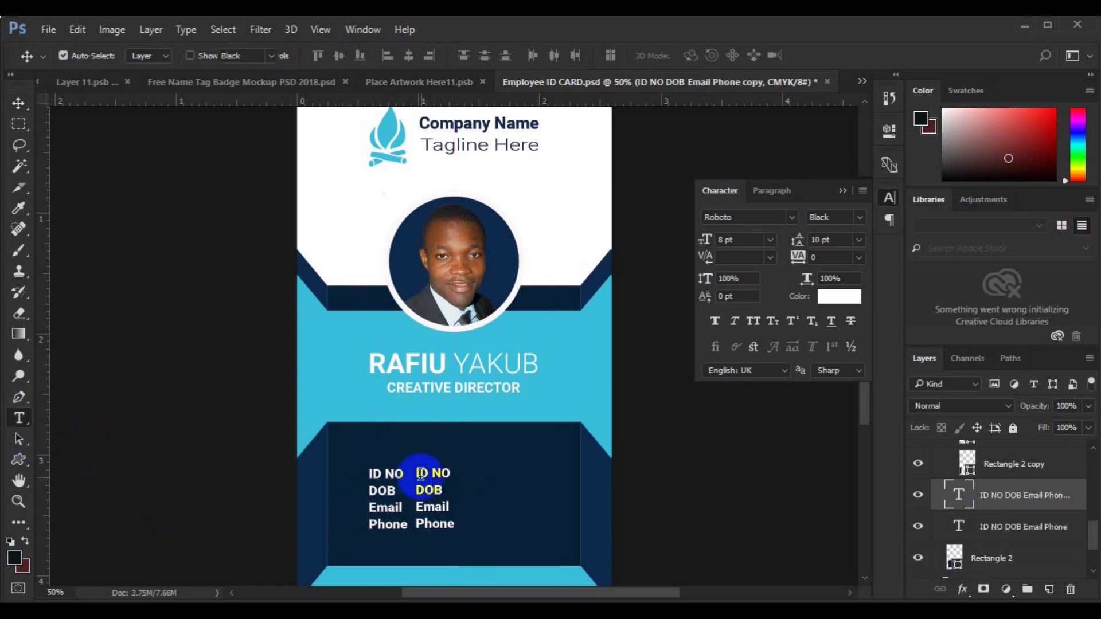
left_click_drag(421, 473, 478, 473)
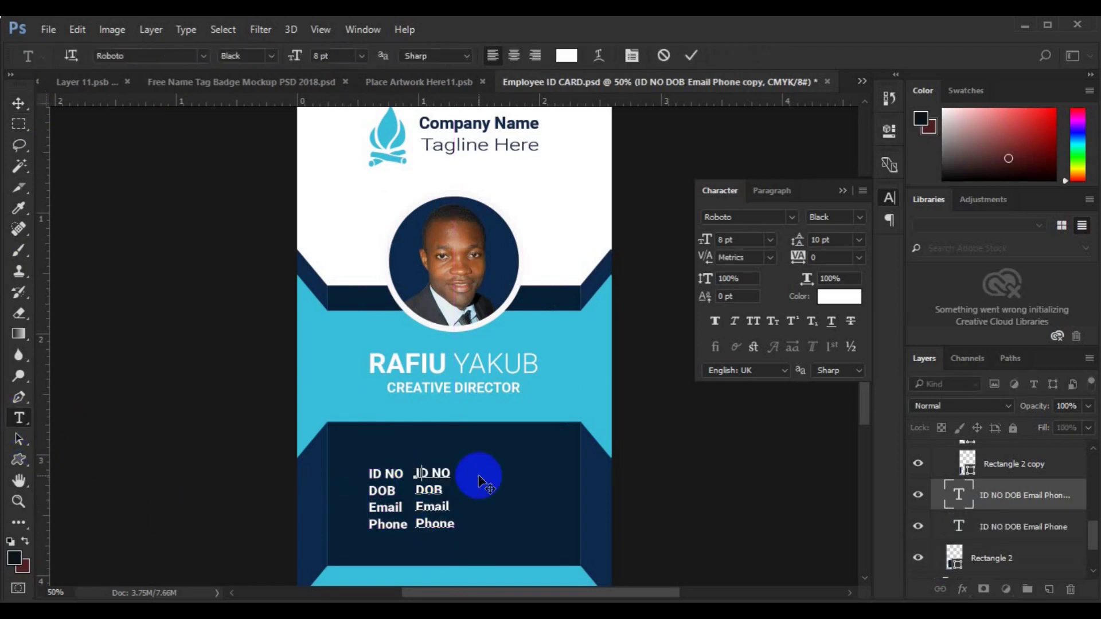
key("Return")
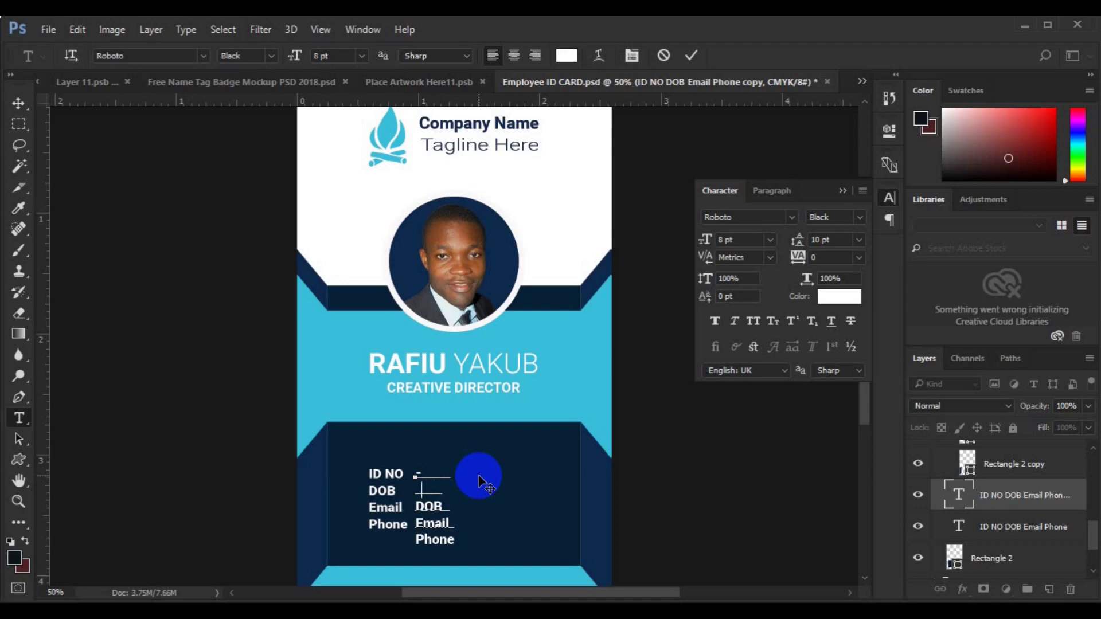
key("shift+Down")
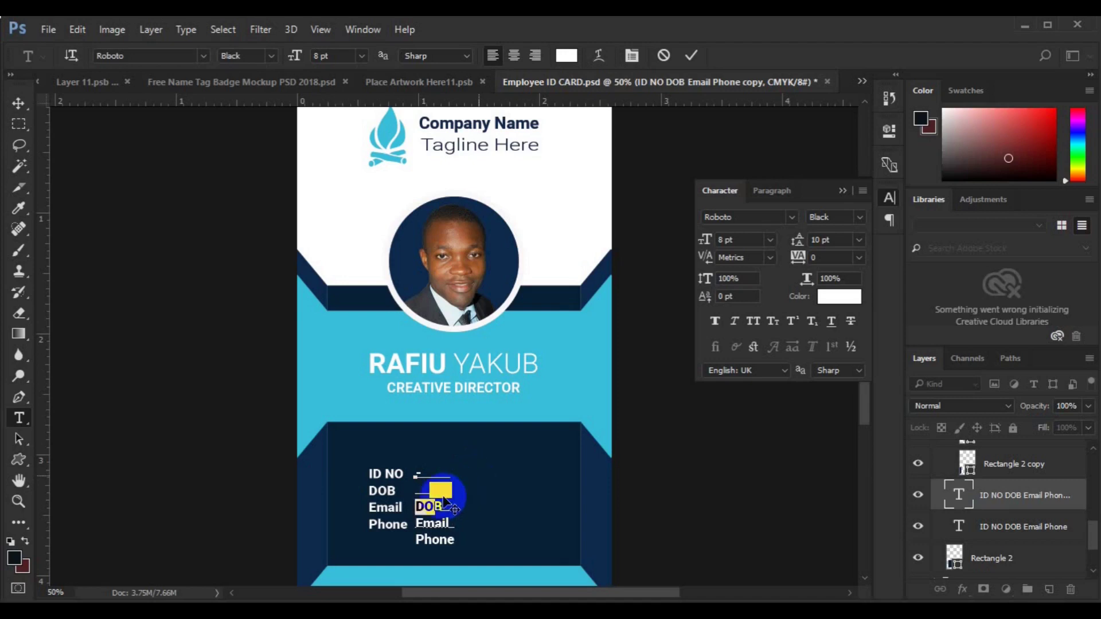
left_click(691, 55)
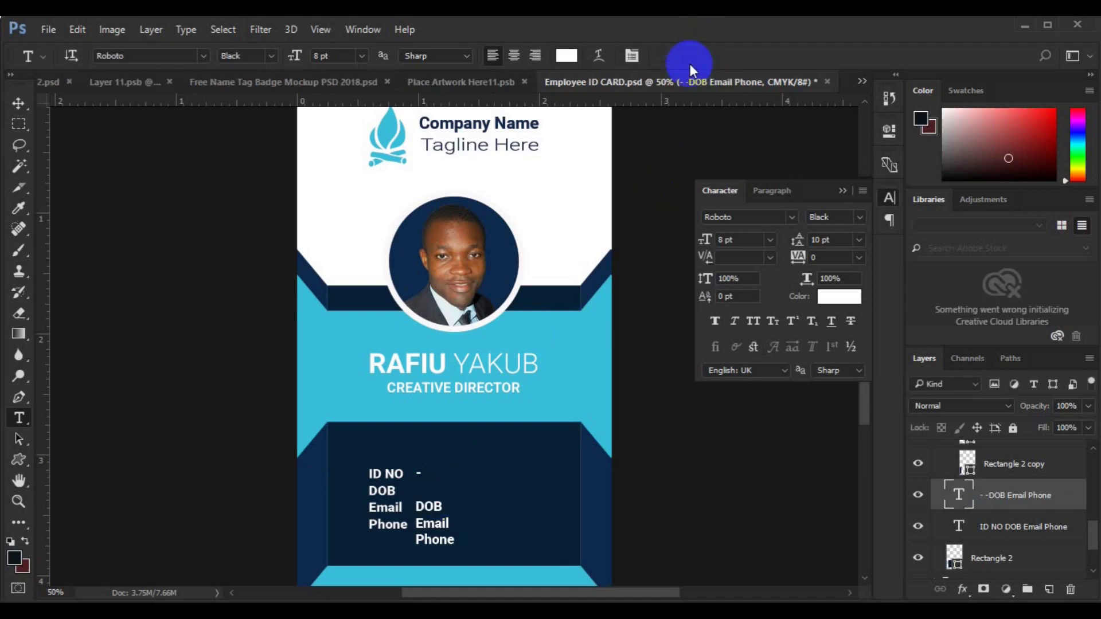
left_click(418, 490)
key("Return")
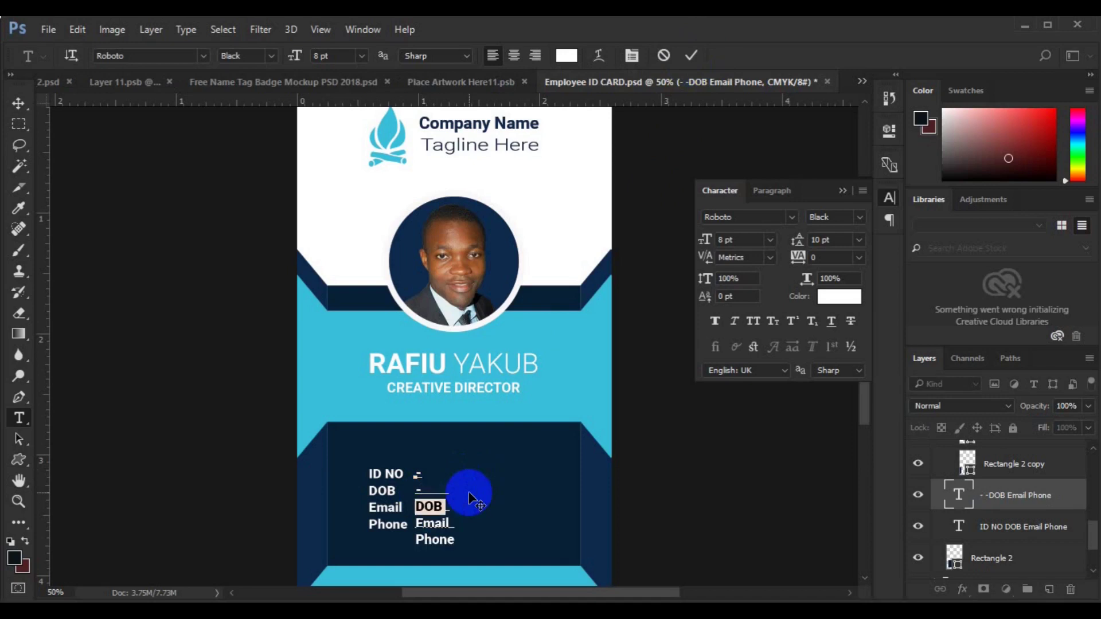
type("-")
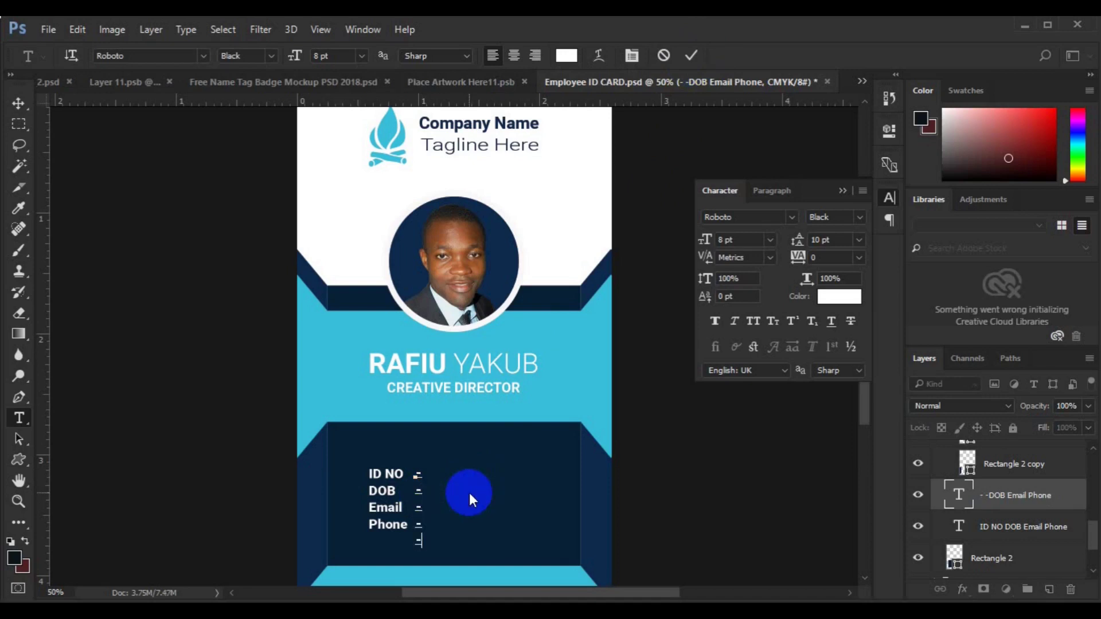
key("BackSpace")
left_click(19, 103)
Align the dashes layer with the labels layer so each dash lines up with its row
left_click(1035, 535, "ctrl")
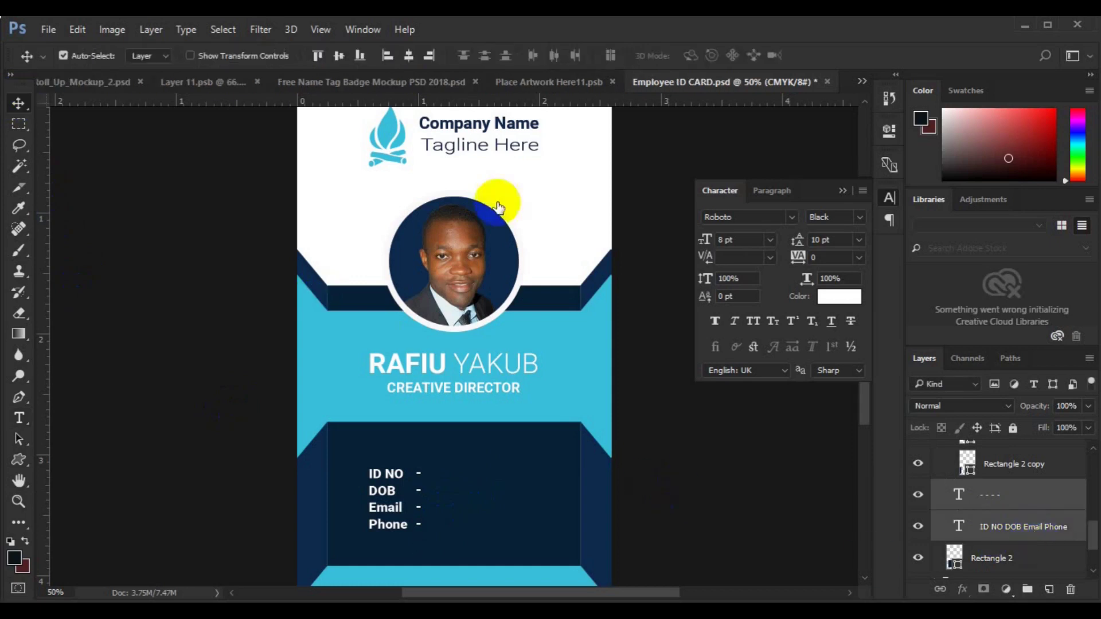
left_click(409, 55)
left_click(342, 57)
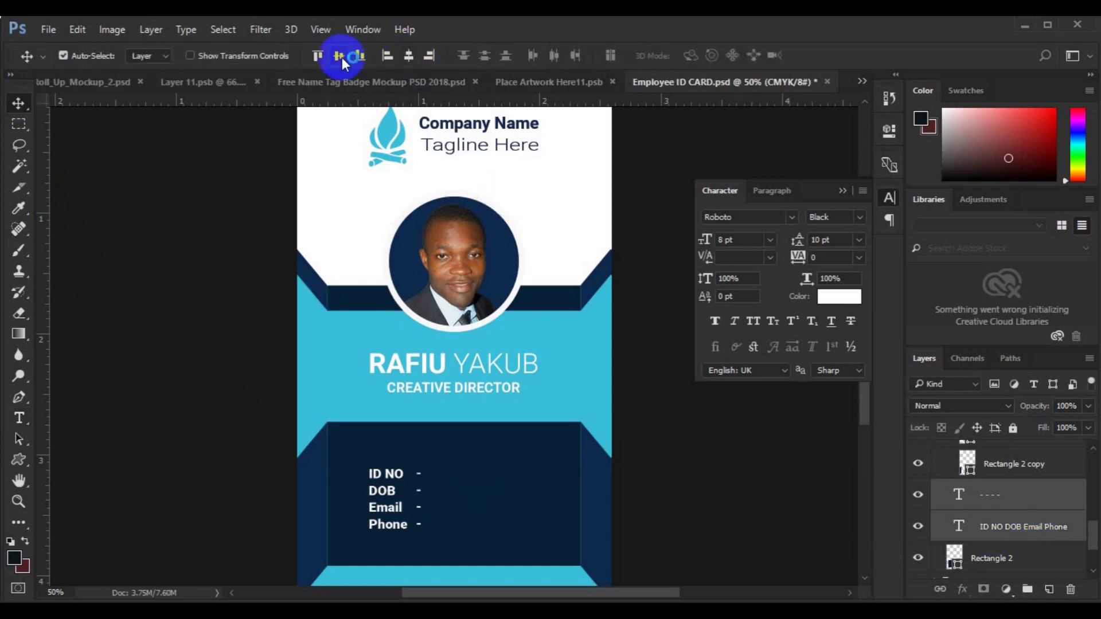
left_click(1001, 526)
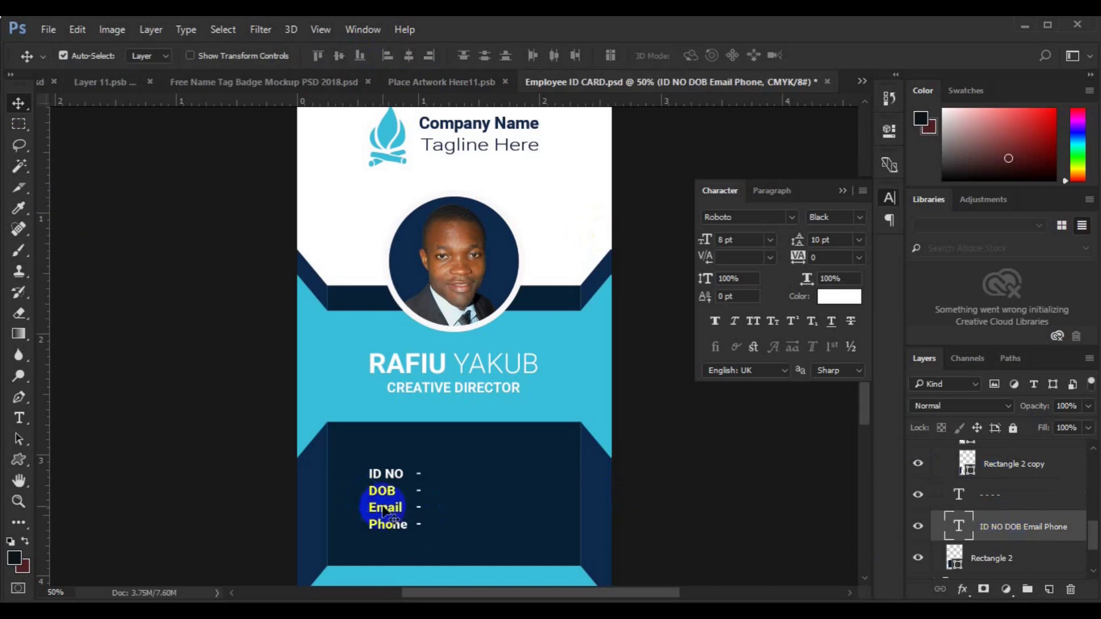
Duplicate the label text to the right of the labels and discard an accidental text layer
left_click_drag(397, 510, 476, 511)
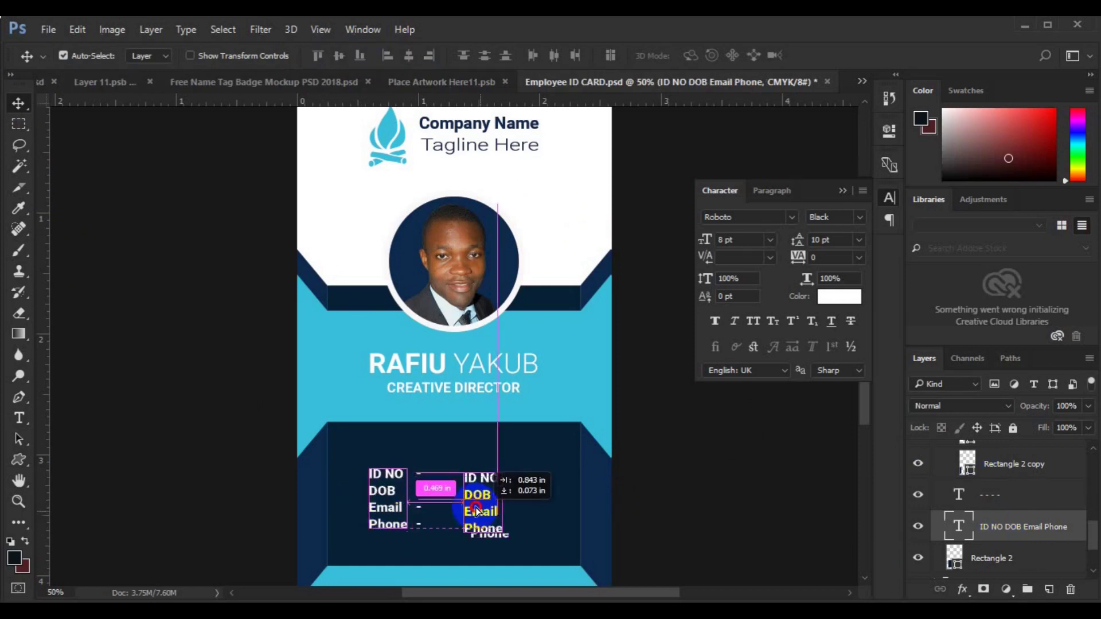
left_click(19, 418)
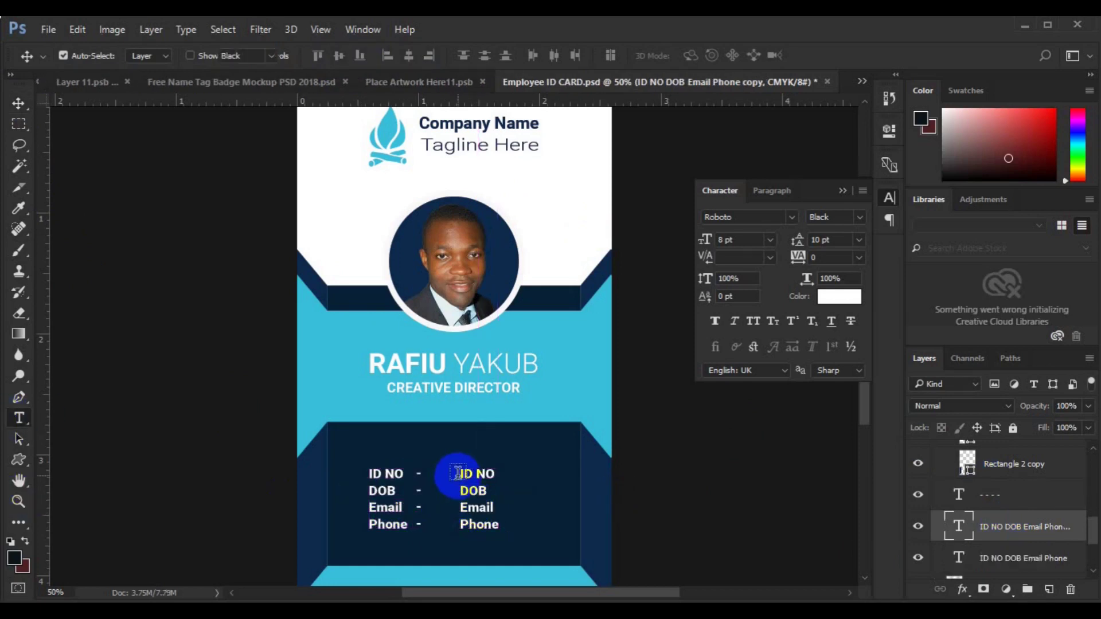
left_click(502, 480)
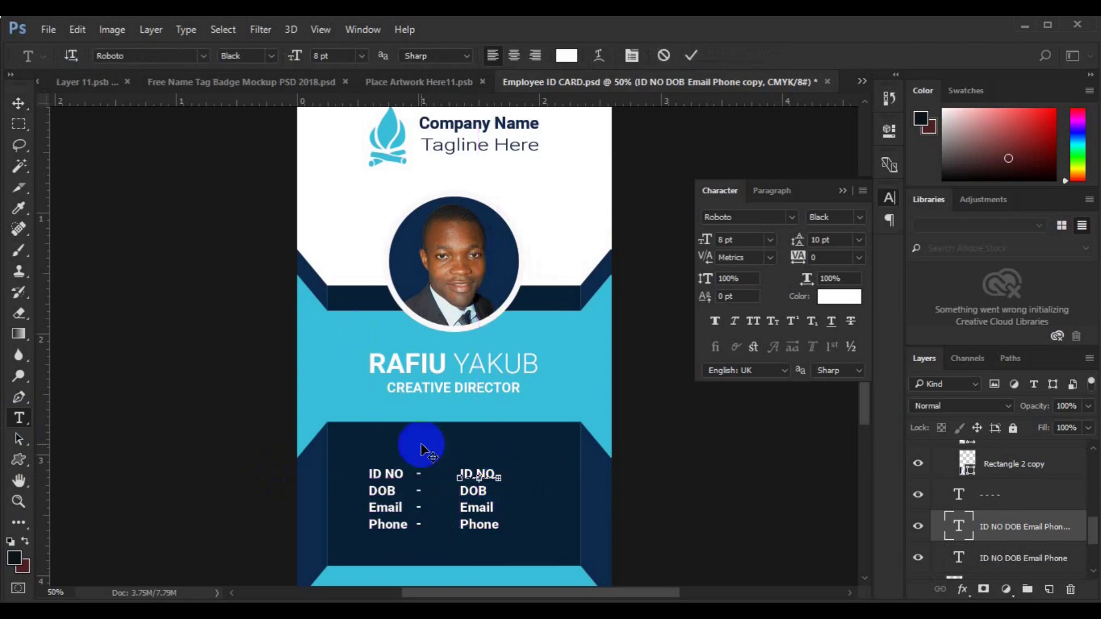
left_click(664, 56)
left_click(467, 474)
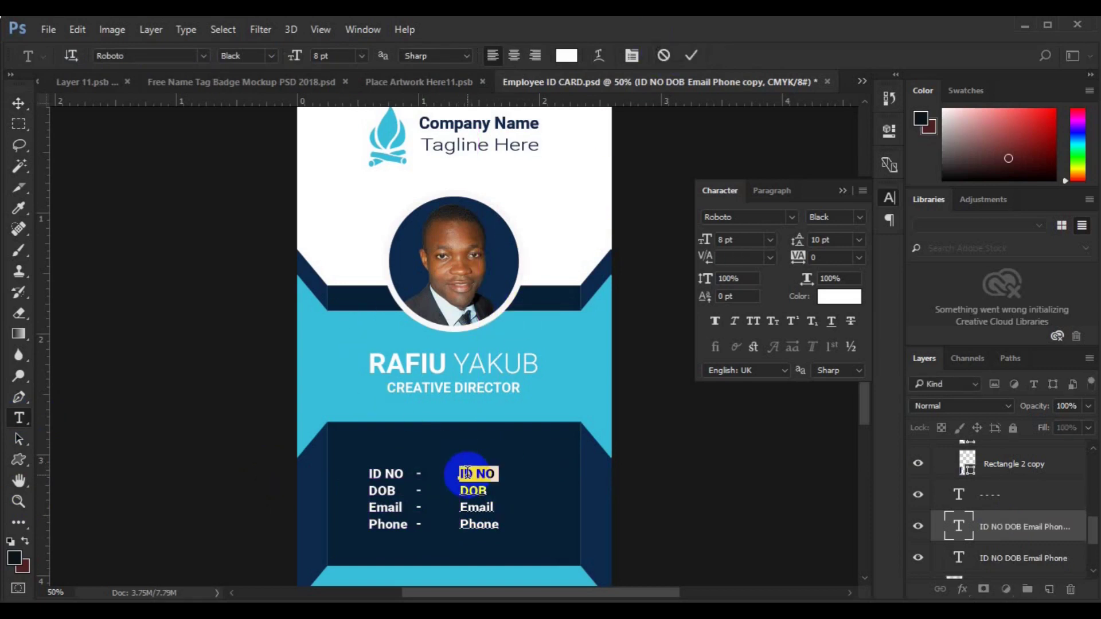
Replace the copied ID NO and DOB lines with a sample ID number and 02 - 03 - 2022
left_click(467, 473)
type("00000089DOB")
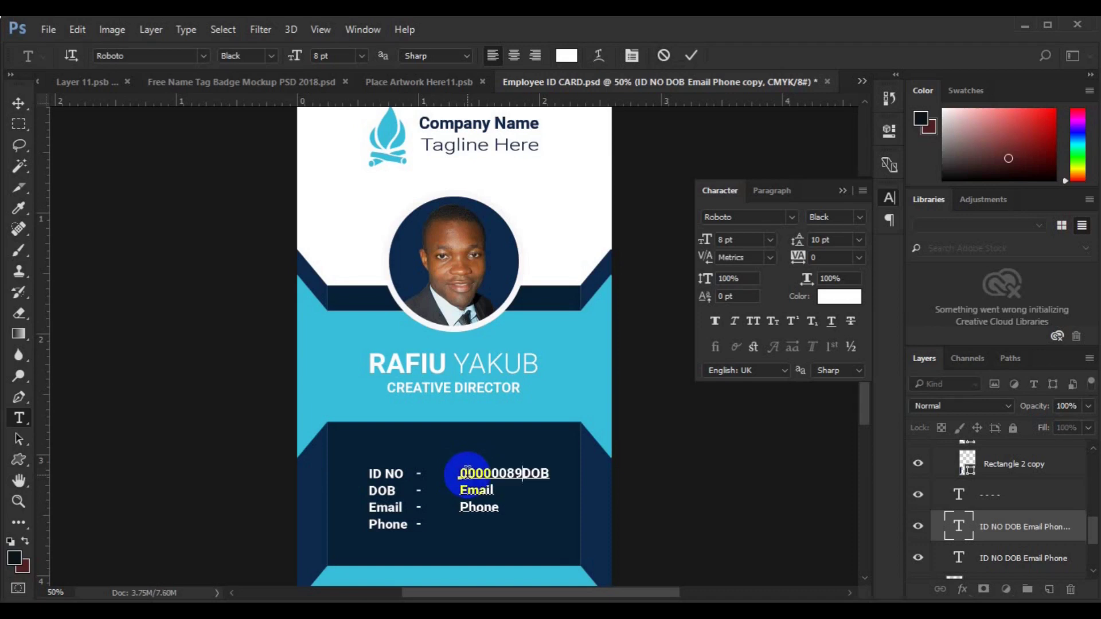
key("Return")
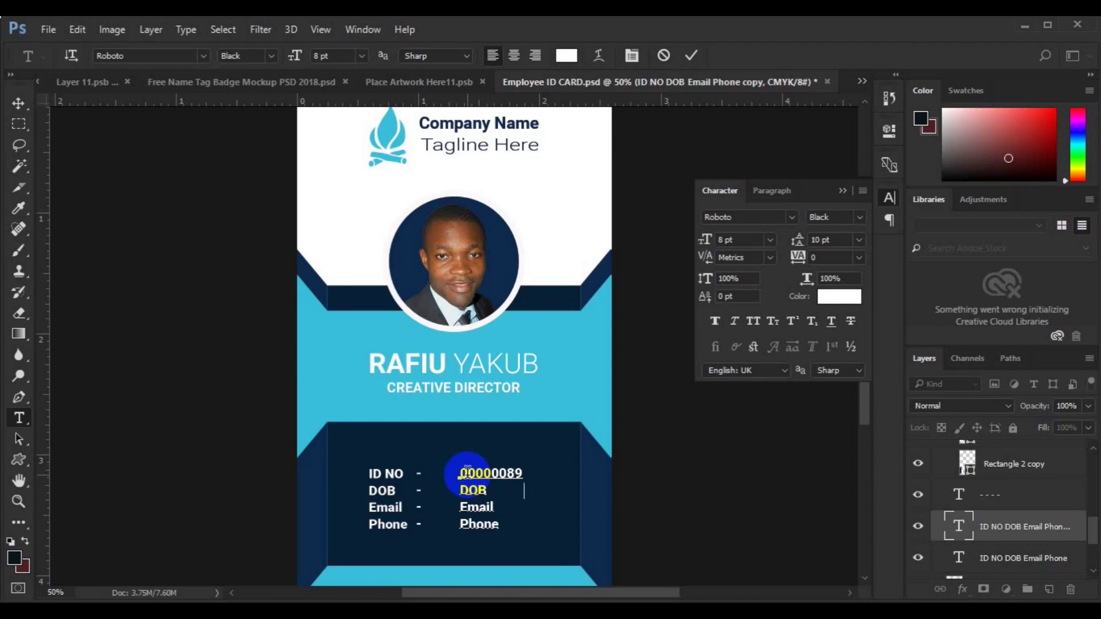
type("02 - 03 - 2022Email")
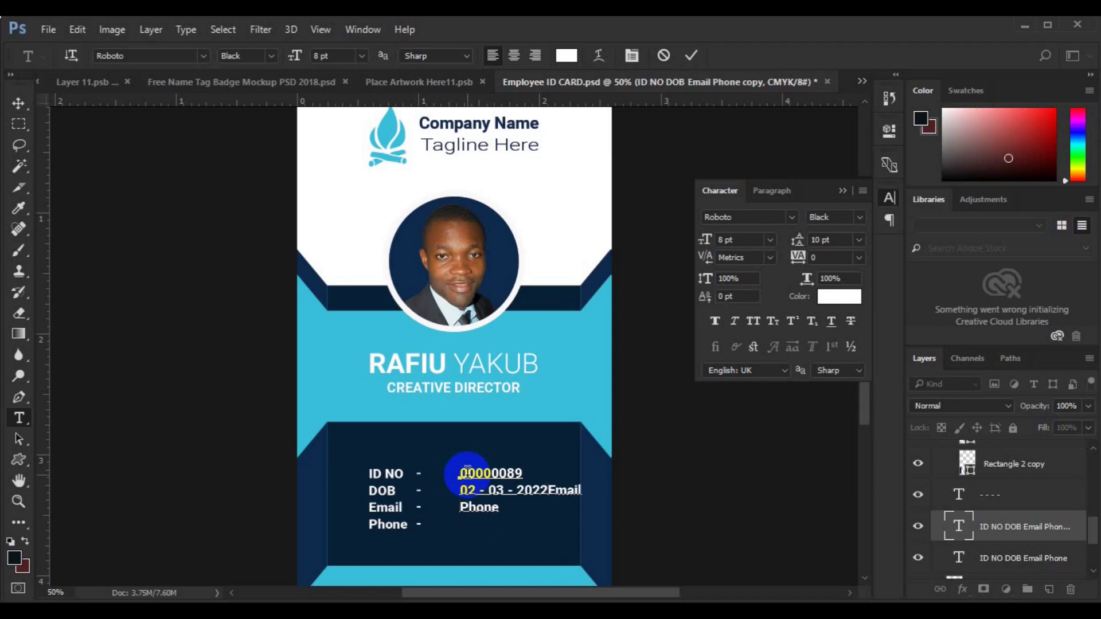
key("Return")
key("ctrl+shift+Right")
key("Left")
key("Right")
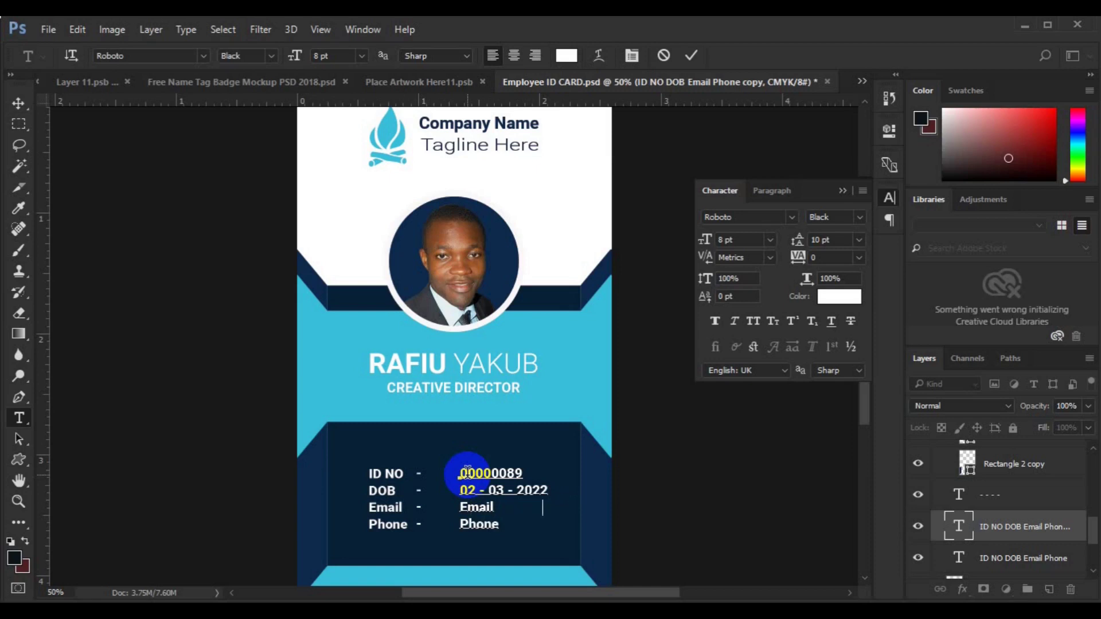
Replace the Email and Phone lines with placeholder e-mail and phone values and commit the text
double_click(476, 507)
type("info@mail.com")
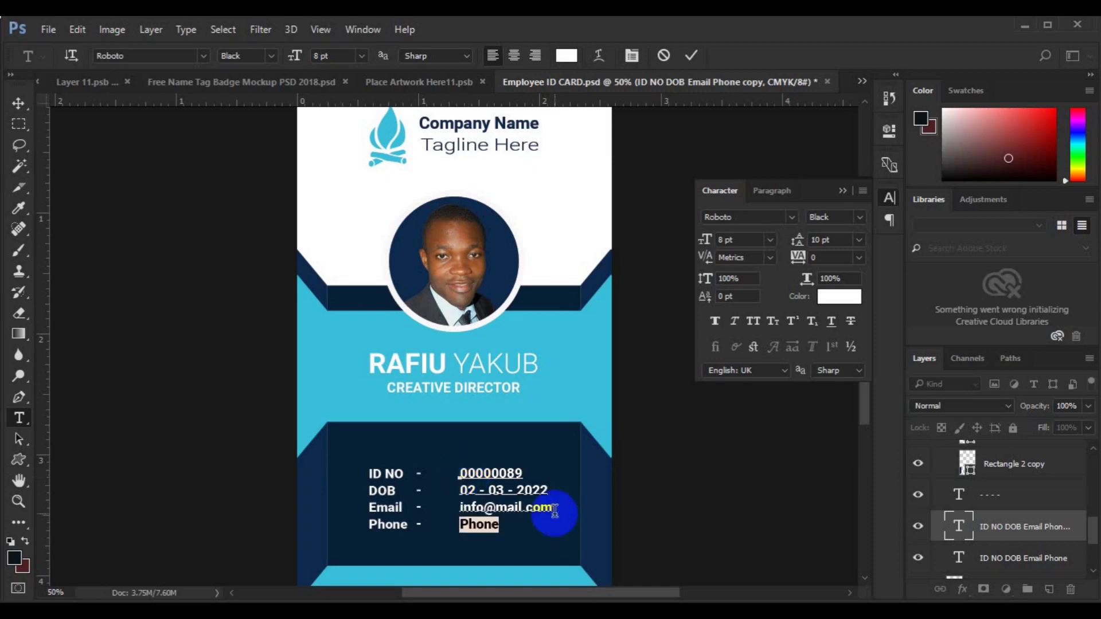
key("Left")
key("Right")
key("Right")
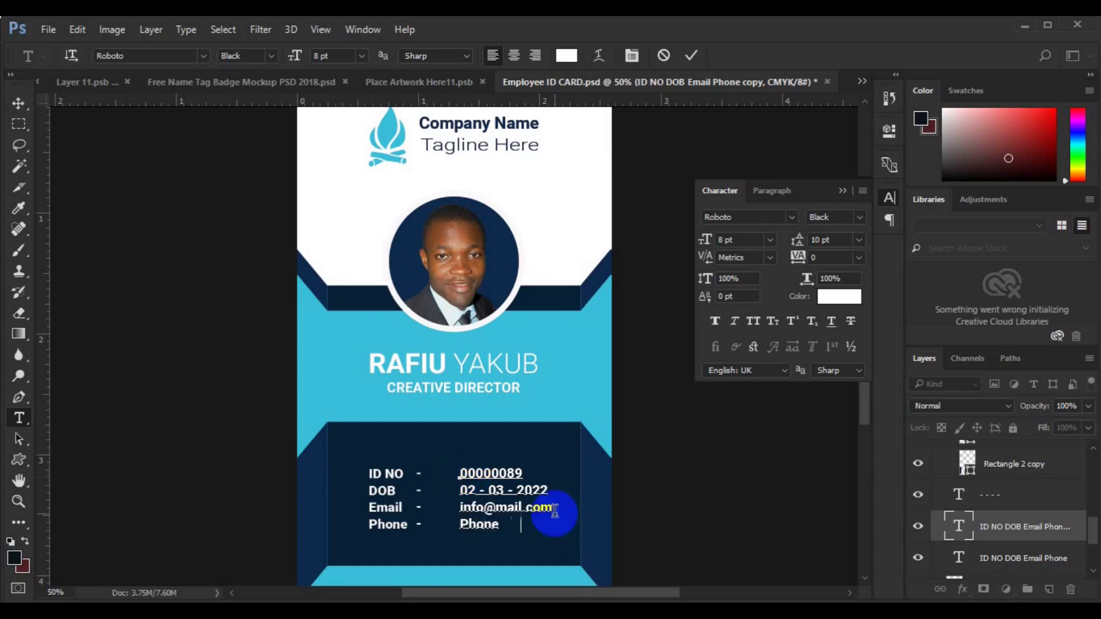
type("00 - 234 - 3450")
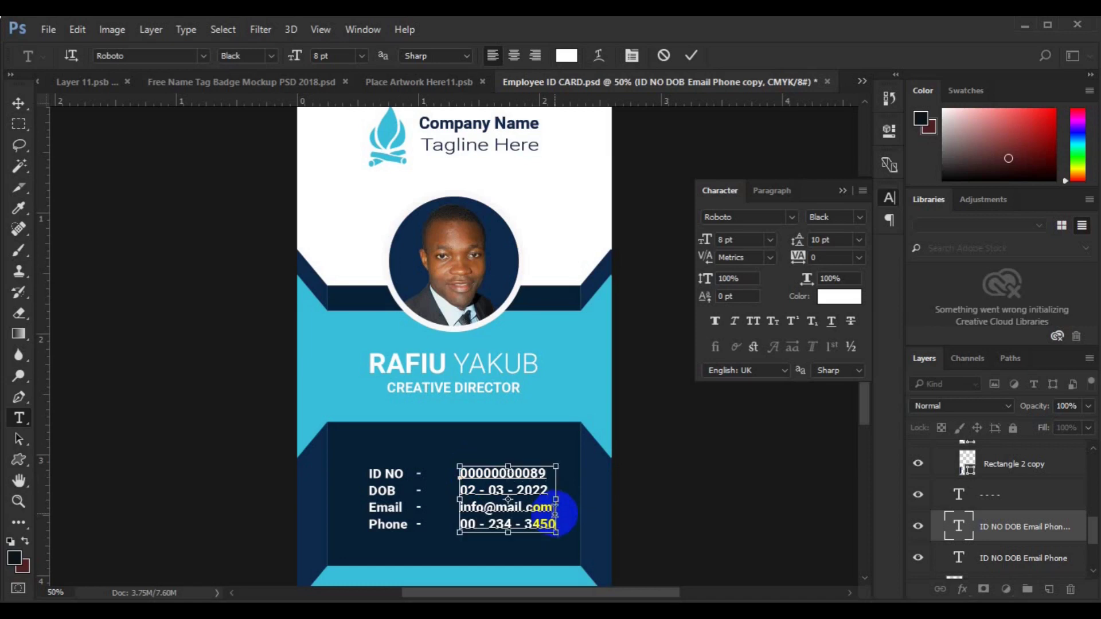
left_click(19, 103)
left_click(1019, 562, "shift")
left_click(344, 60)
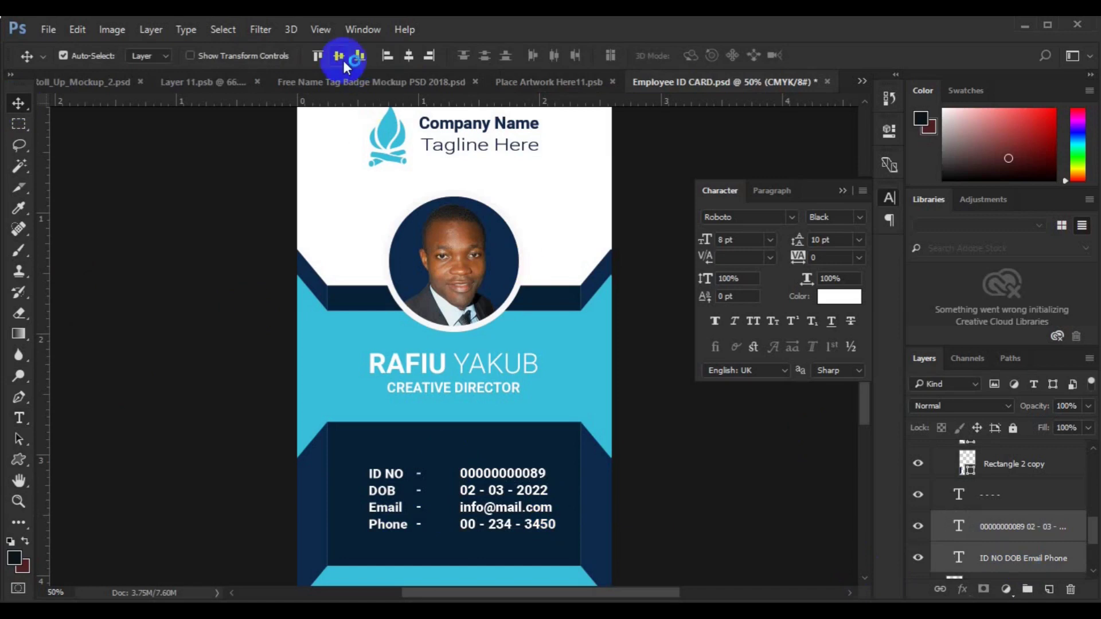
Group the labels and values layers and align the dash layer to their vertical centres
key("ctrl+g")
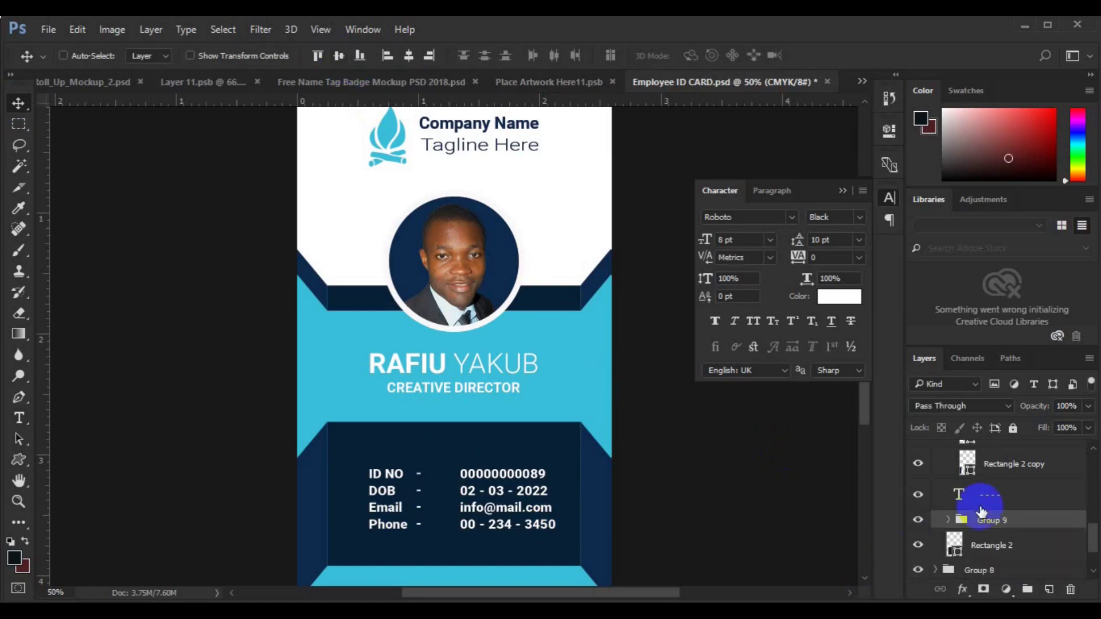
left_click(986, 494, "ctrl")
left_click(340, 57)
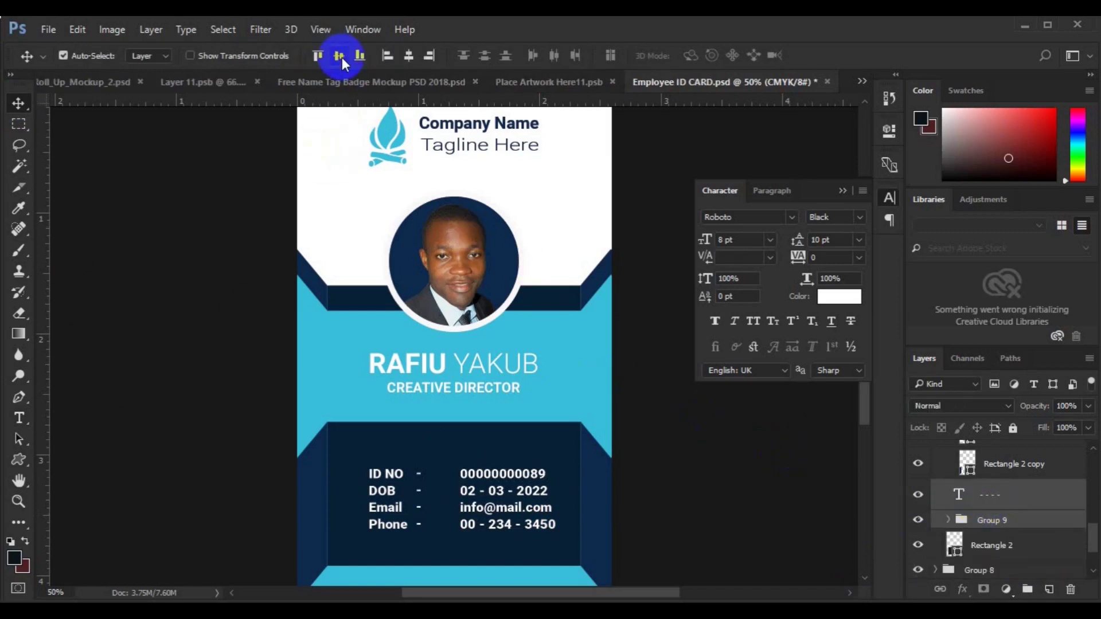
left_click(989, 494)
key("ctrl+t")
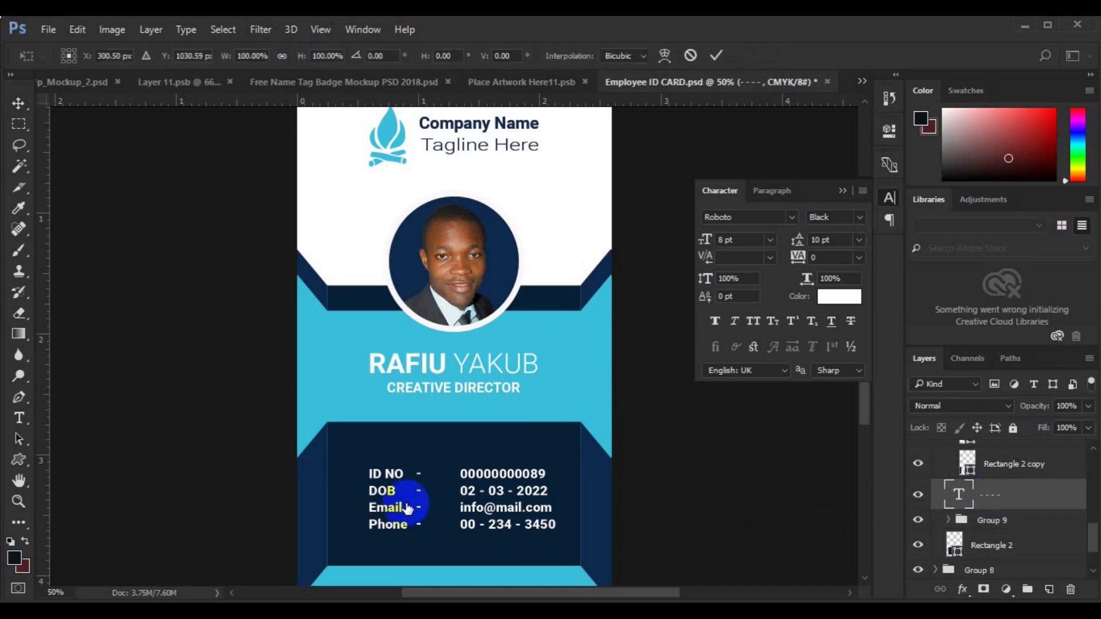
key("Return")
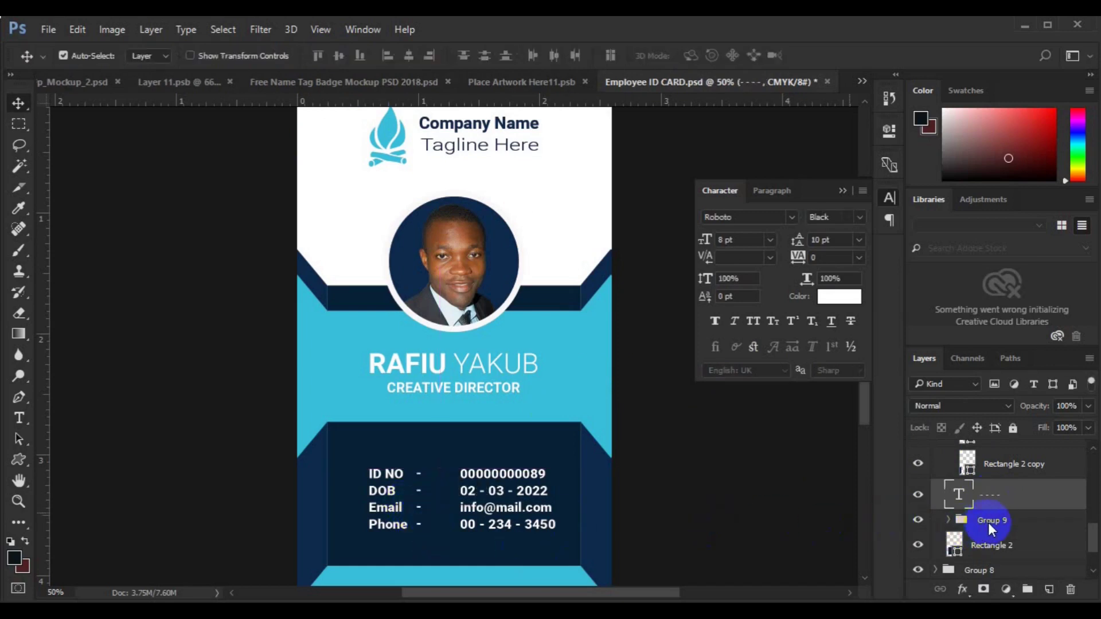
Centre the dashes horizontally so they sit between the labels and values
left_click(988, 521, "ctrl")
left_click(338, 56)
left_click(409, 55)
left_click(409, 63)
key("ctrl+z")
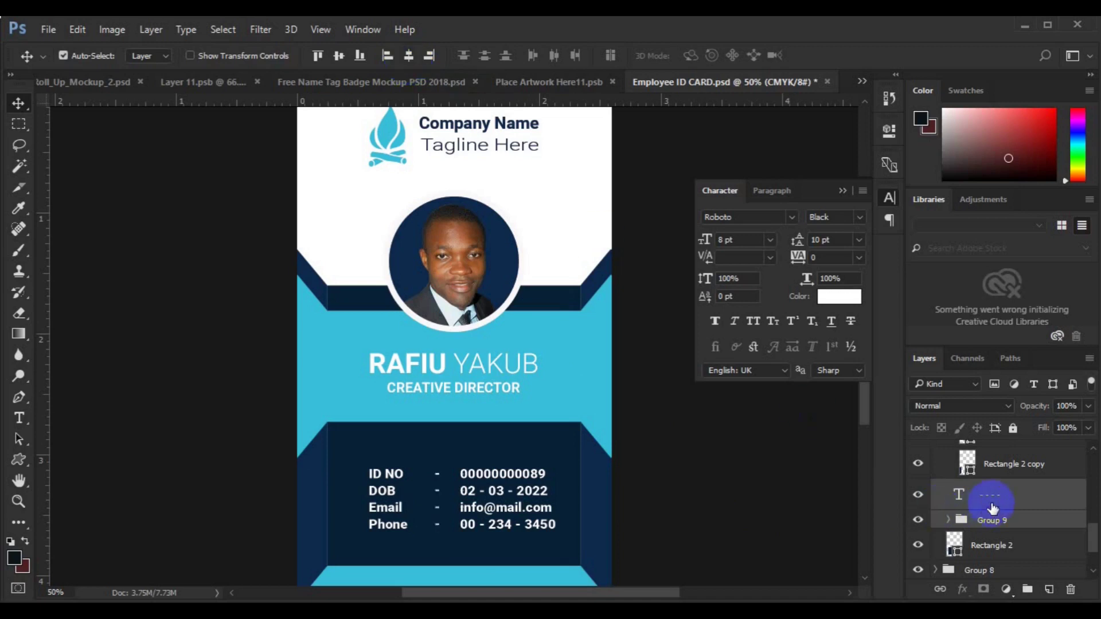
left_click(988, 520, "ctrl")
left_click(409, 63)
Nudge the values right, move the dashes into Group 9, and centre it with Rectangle 2
left_click(499, 504, "ctrl")
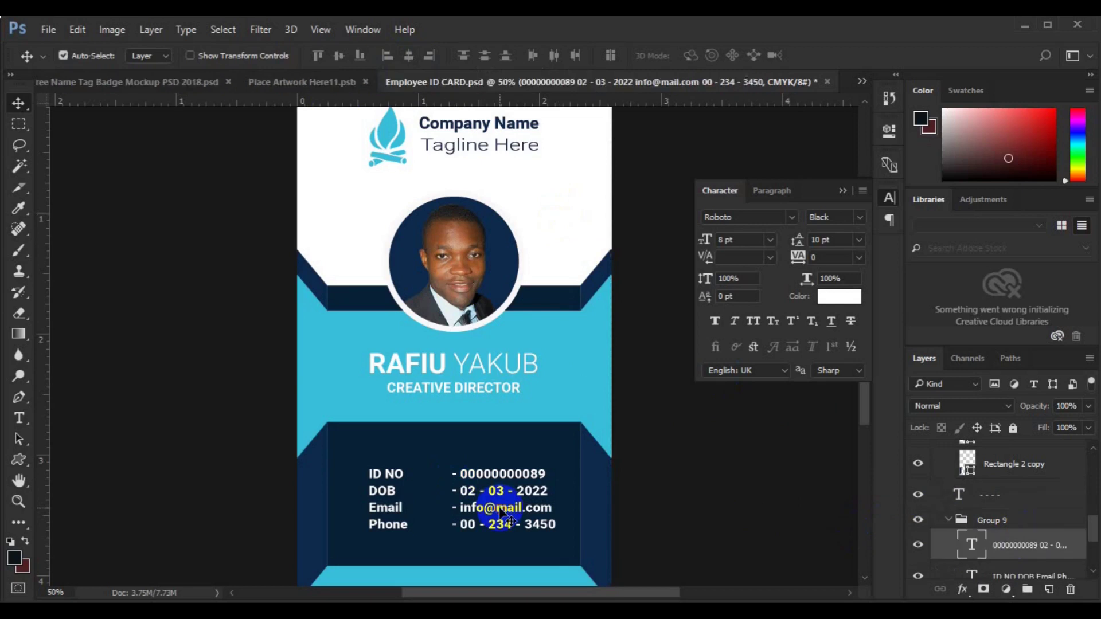
left_click_drag(499, 513, 505, 513)
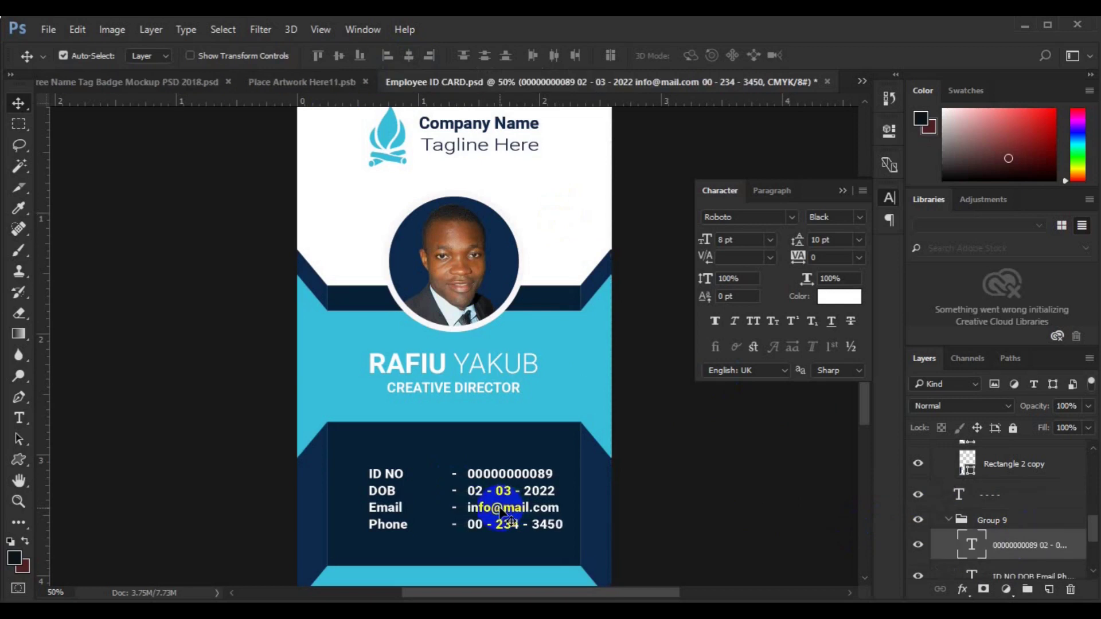
left_click_drag(983, 494, 983, 539)
left_click(983, 488)
left_click(948, 488)
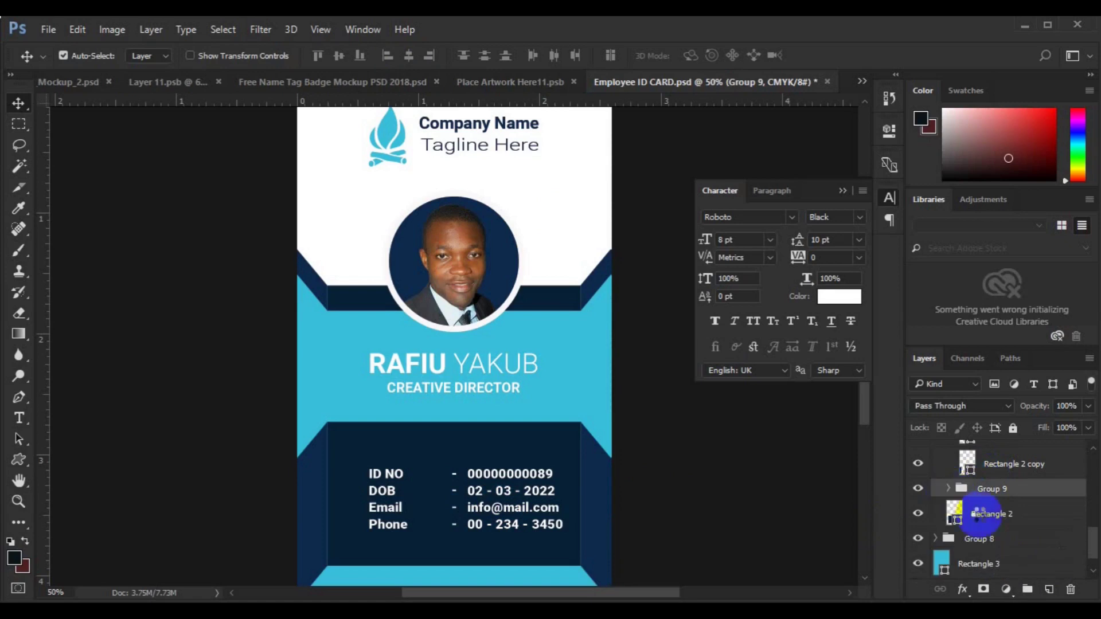
left_click(978, 513, "ctrl")
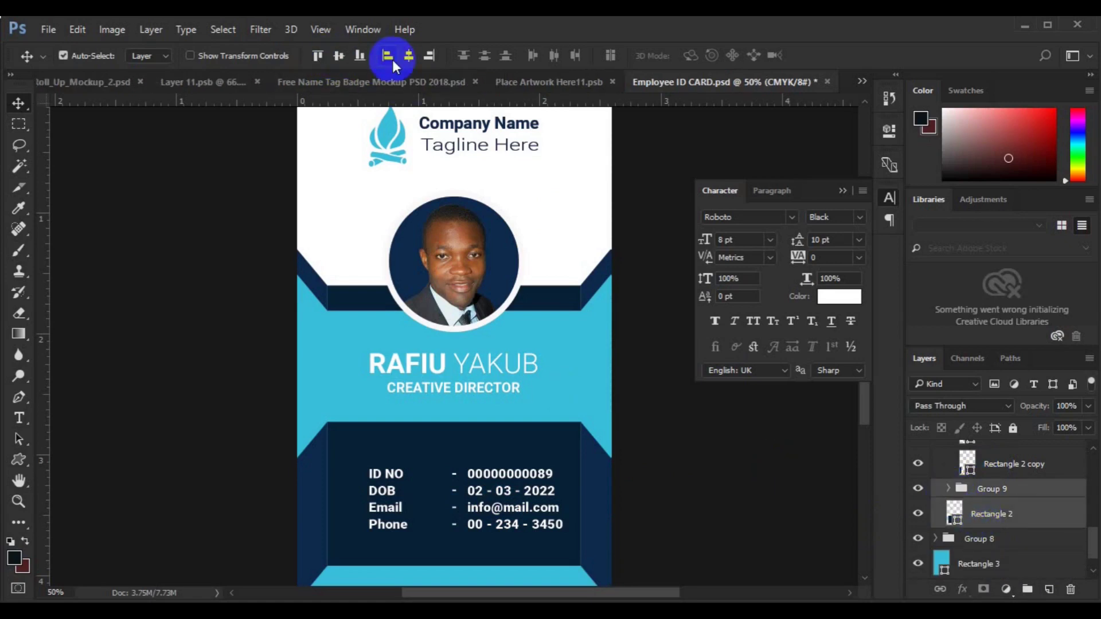
left_click(408, 55)
key("ctrl+minus")
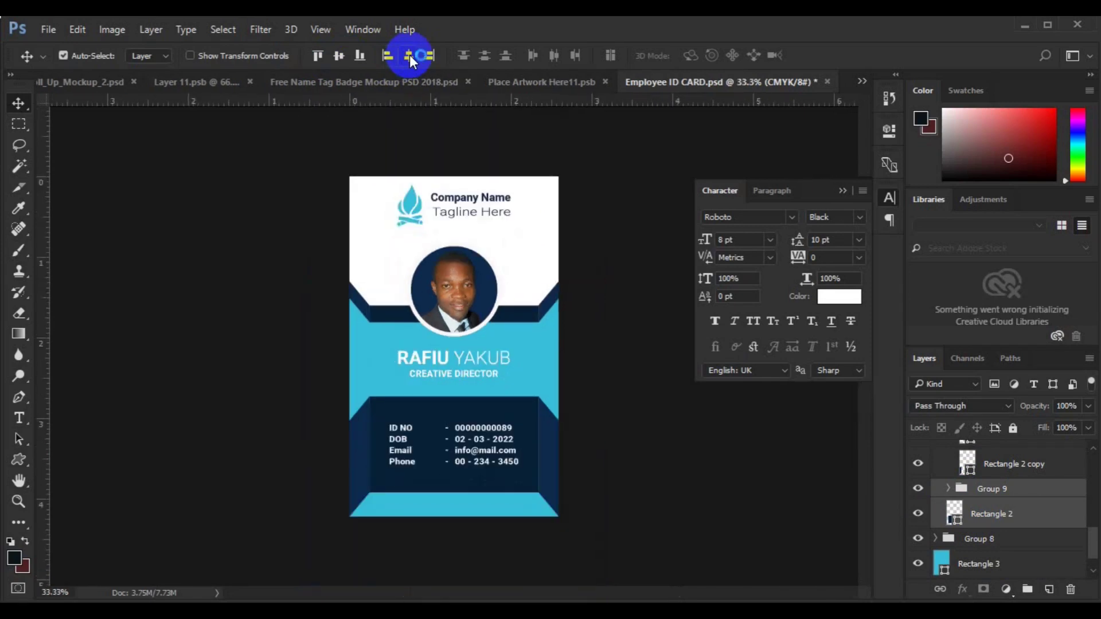
Set all of the values text to Roboto Light
left_click(504, 450, "ctrl")
left_click(19, 417)
left_click(458, 449)
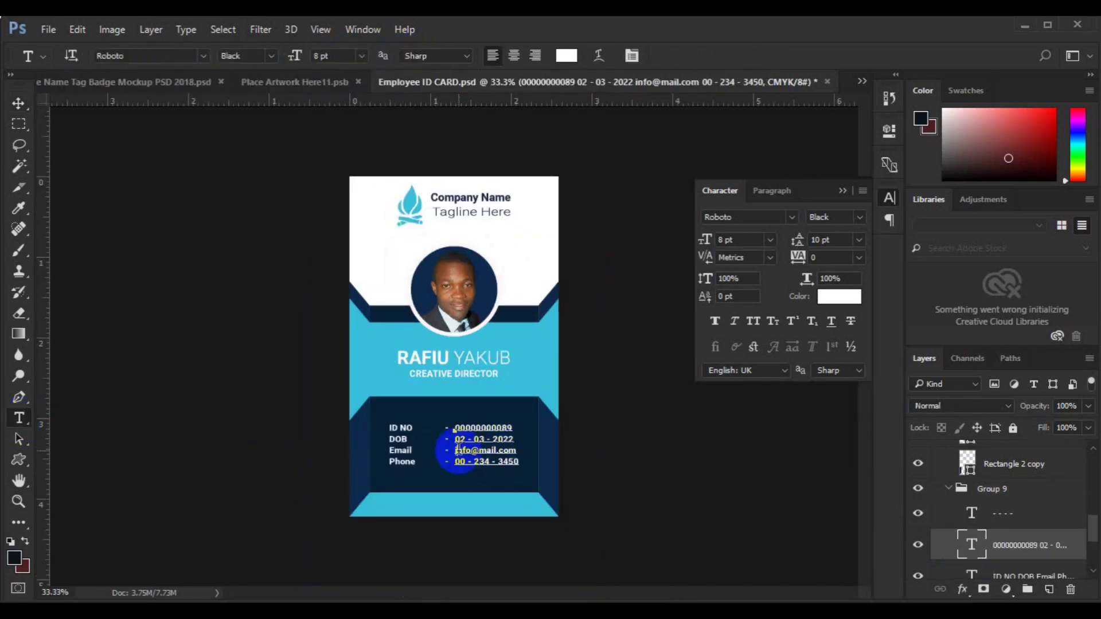
key("ctrl+a")
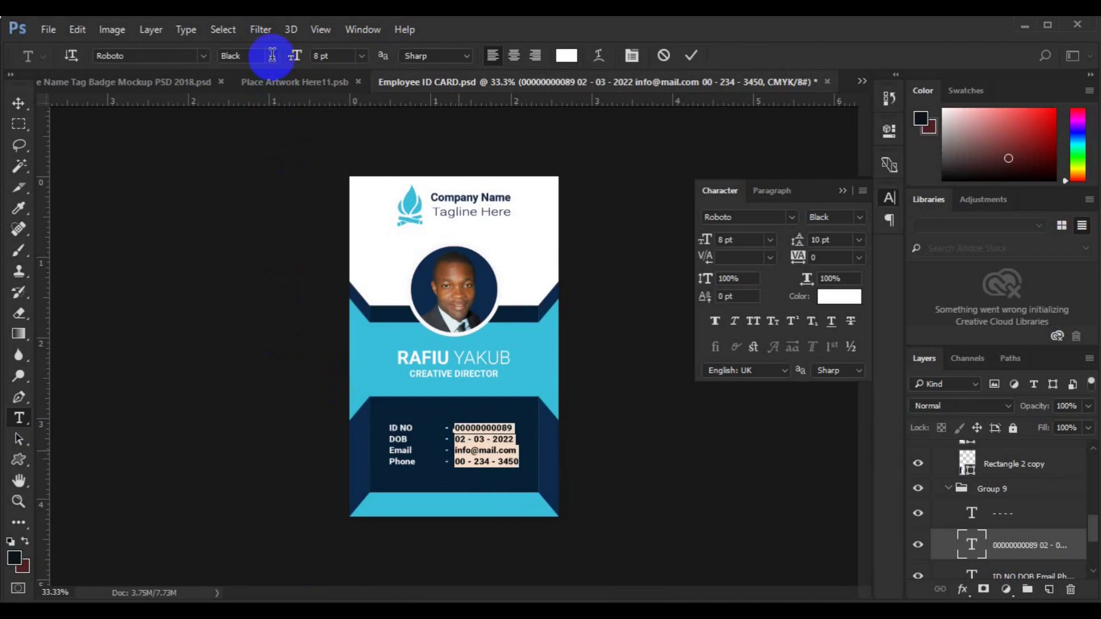
left_click(273, 55)
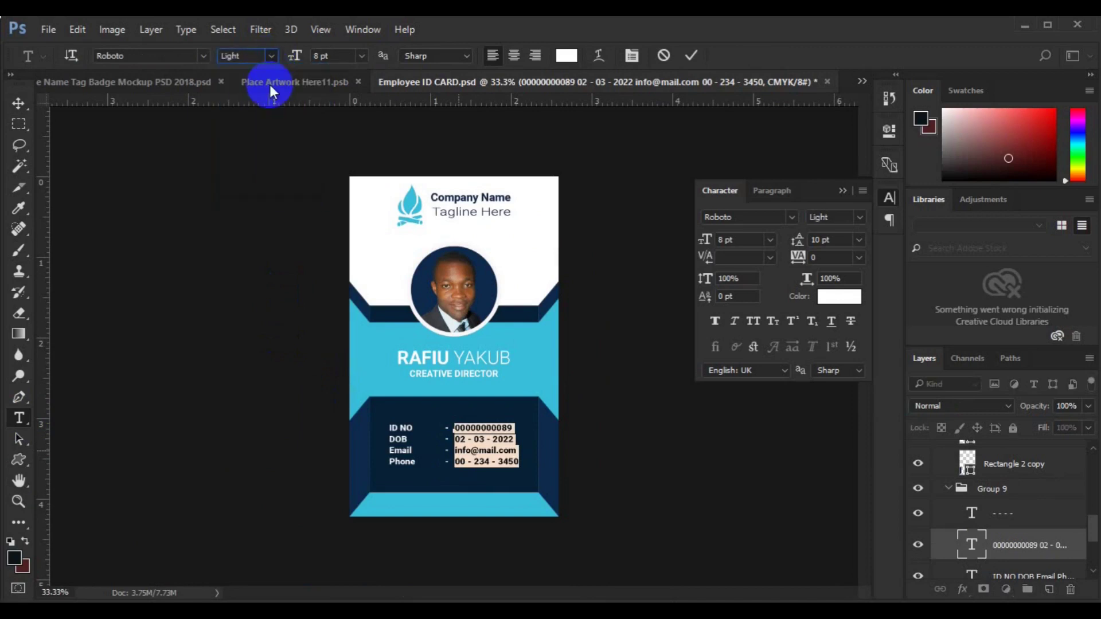
left_click(694, 55)
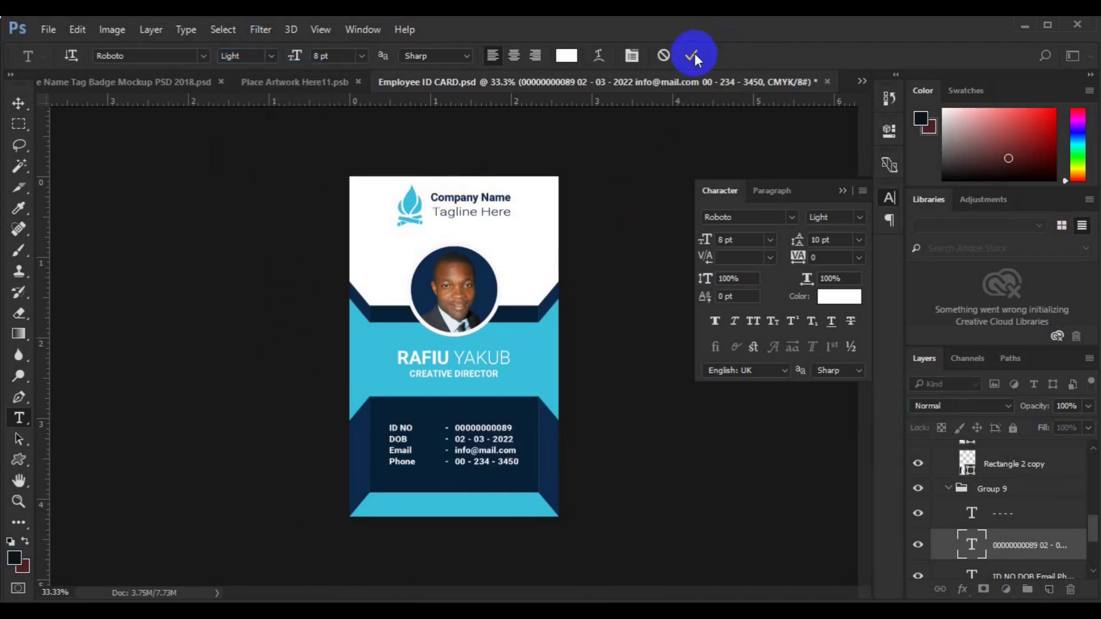
Set all of the labels text to Roboto Light and leave type editing
left_click(394, 453)
key("ctrl+a")
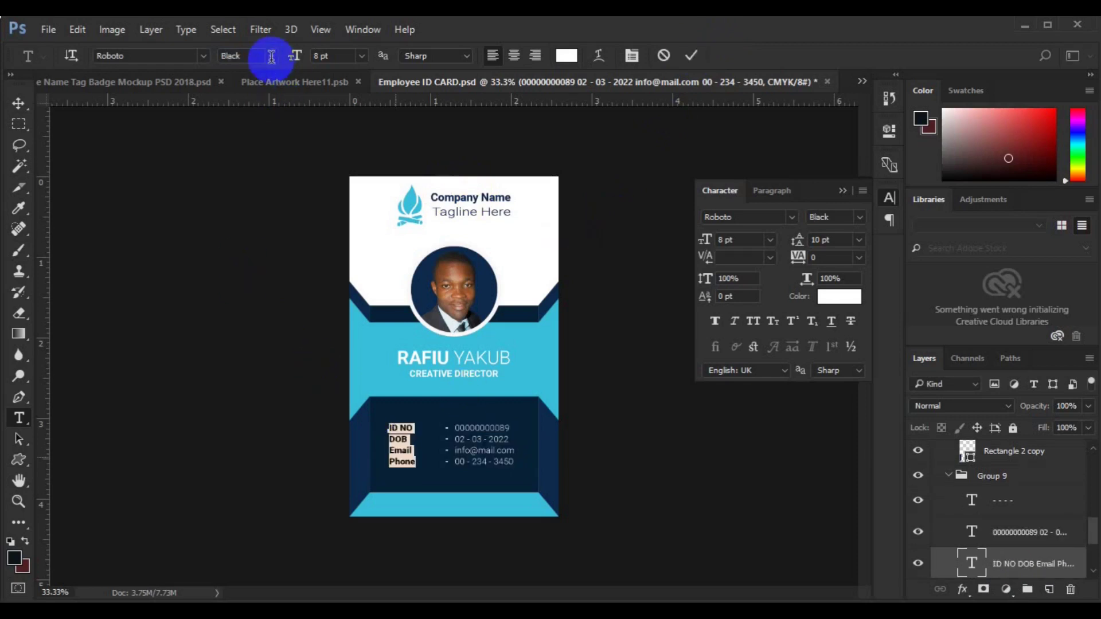
left_click(271, 55)
left_click(241, 83)
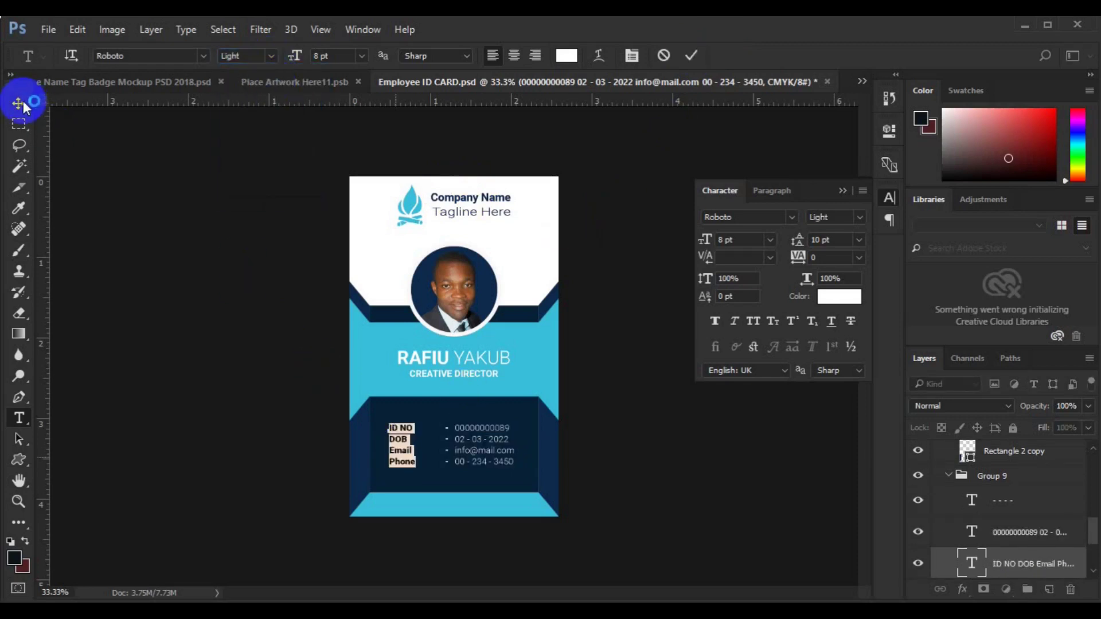
left_click(19, 104)
left_click(842, 190)
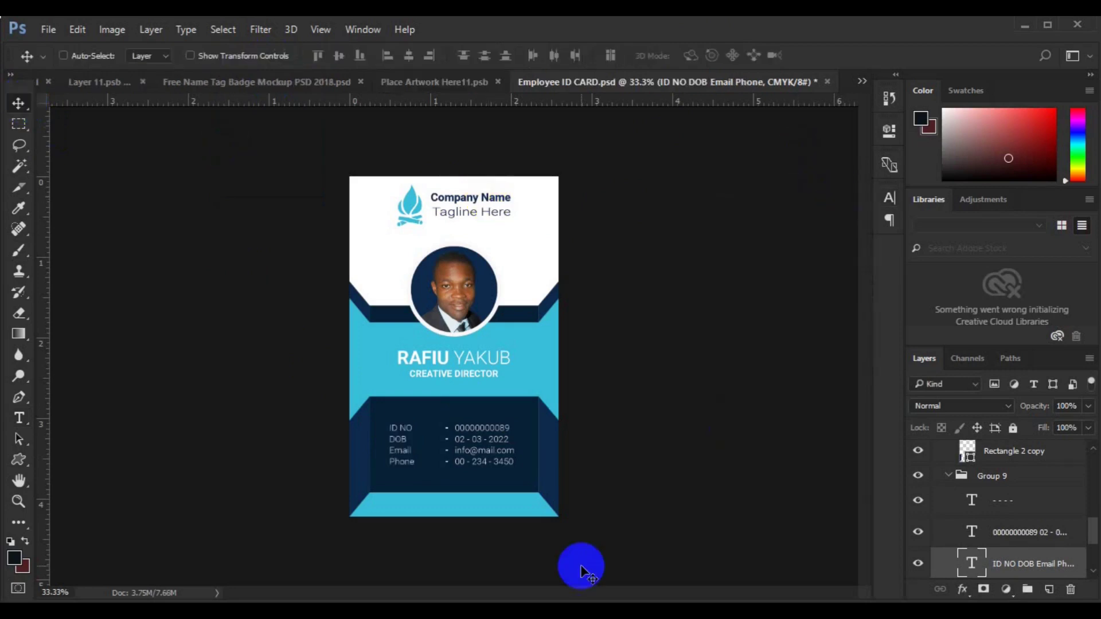